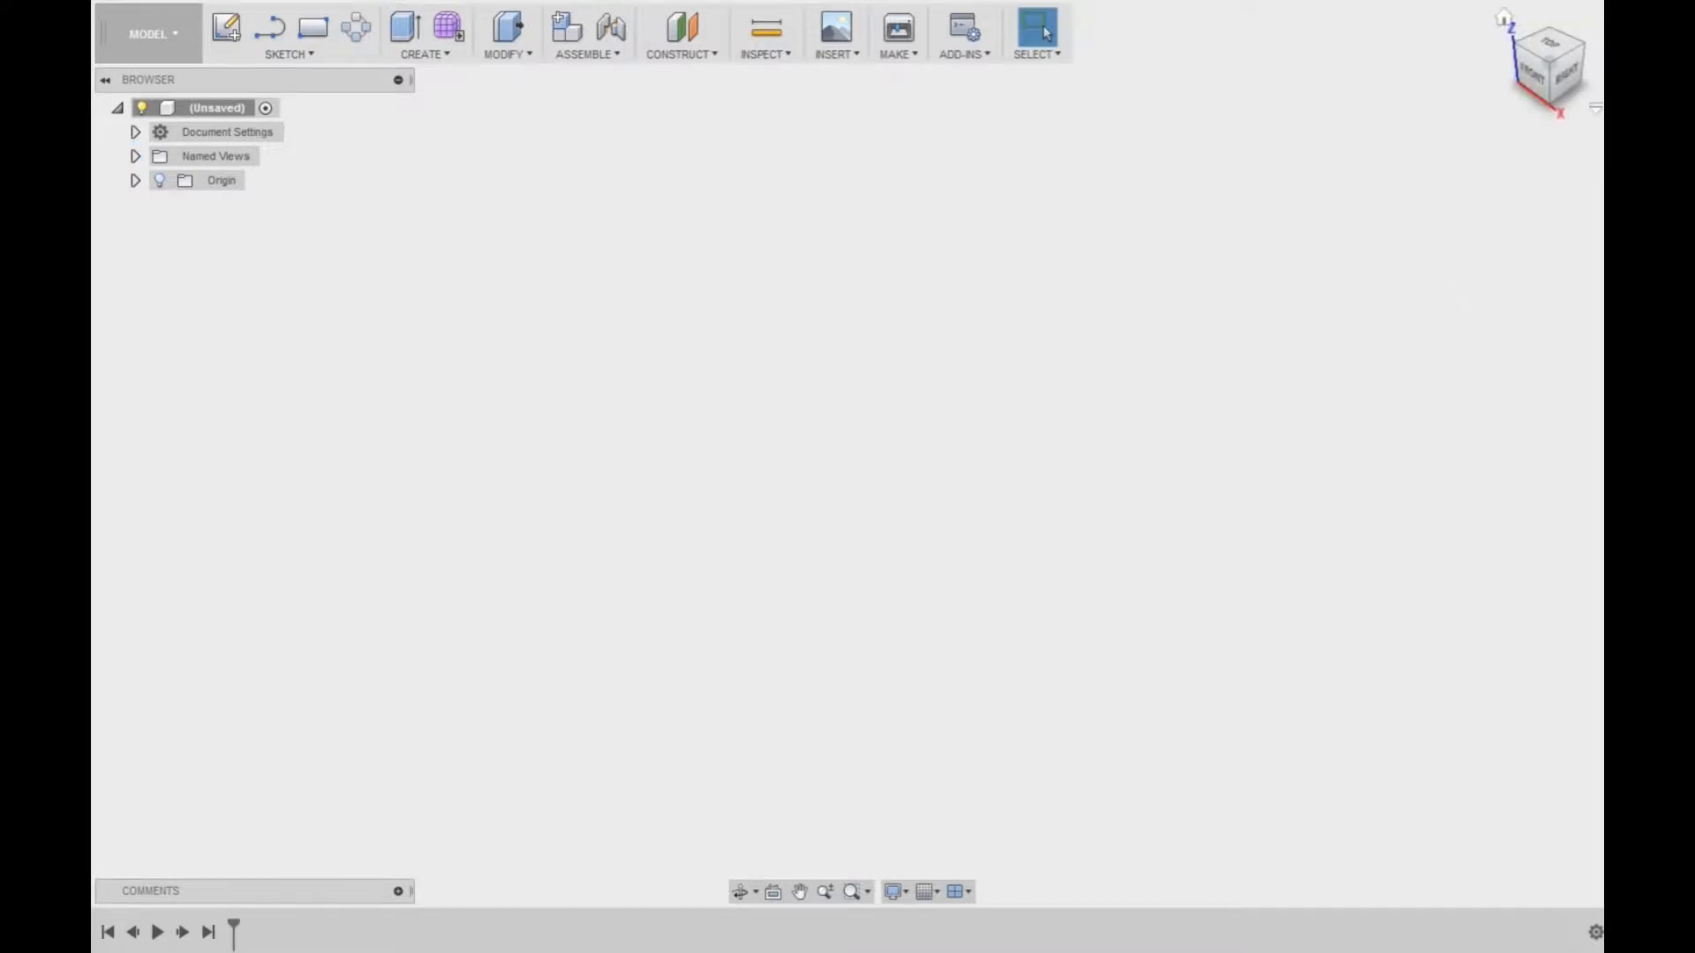
- Start a new sketch on the vertical YZ origin plane, seen from the left
left_click(1537, 92)
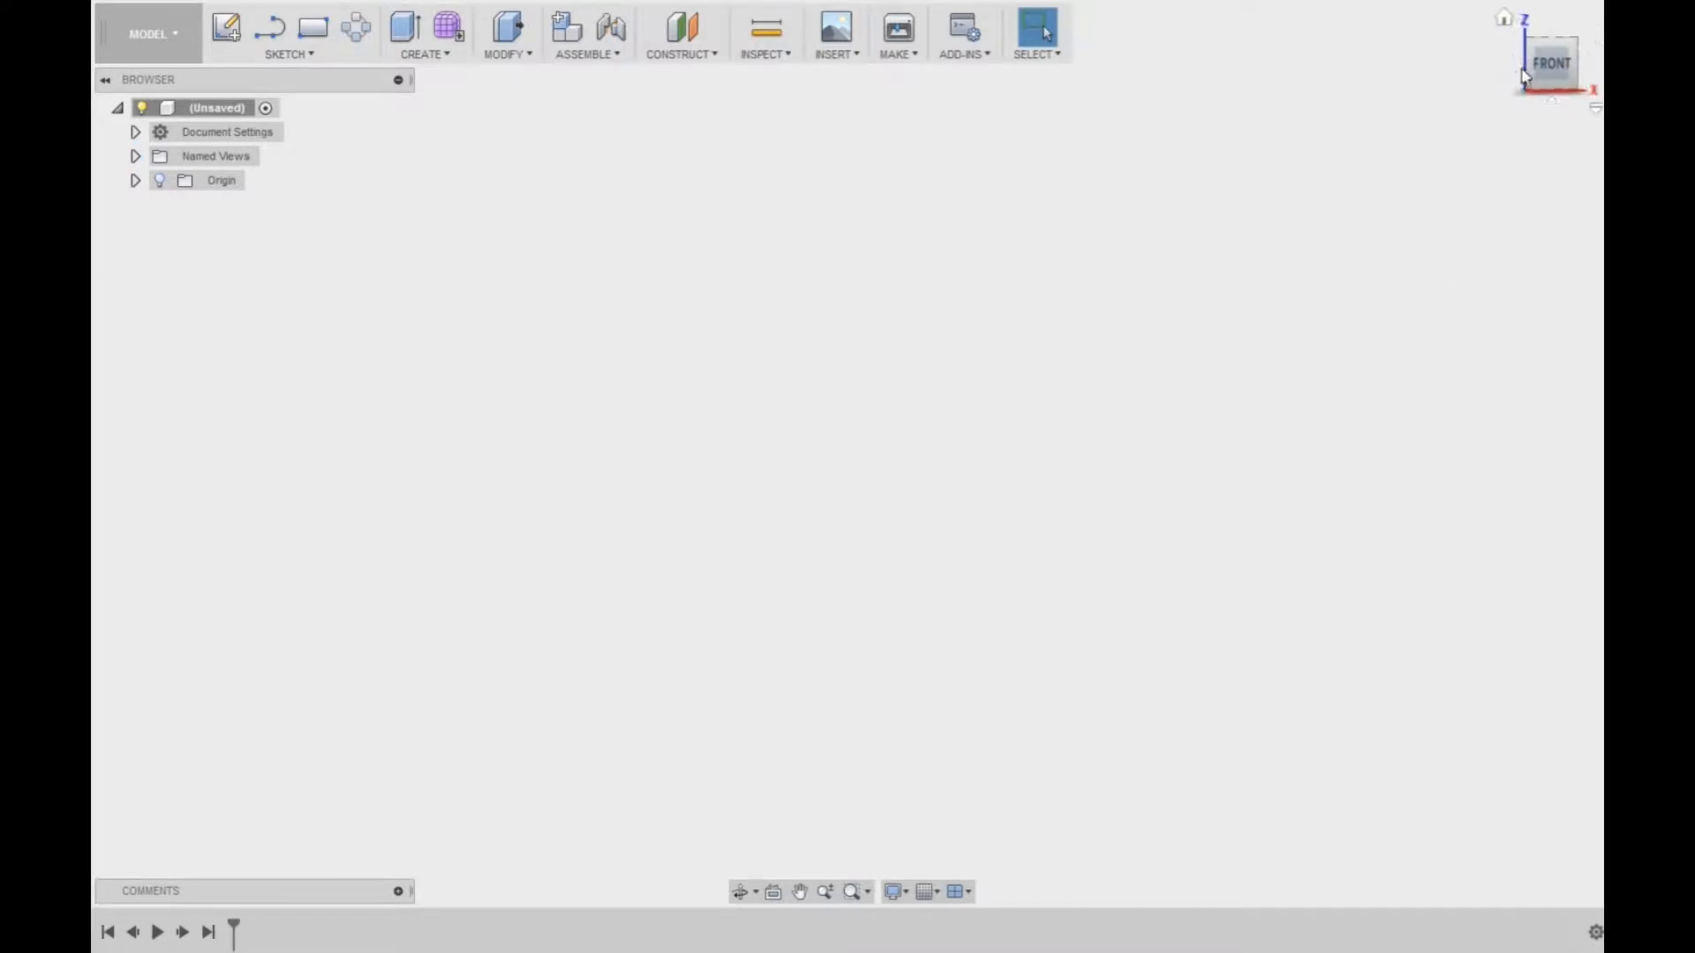
left_click(226, 29)
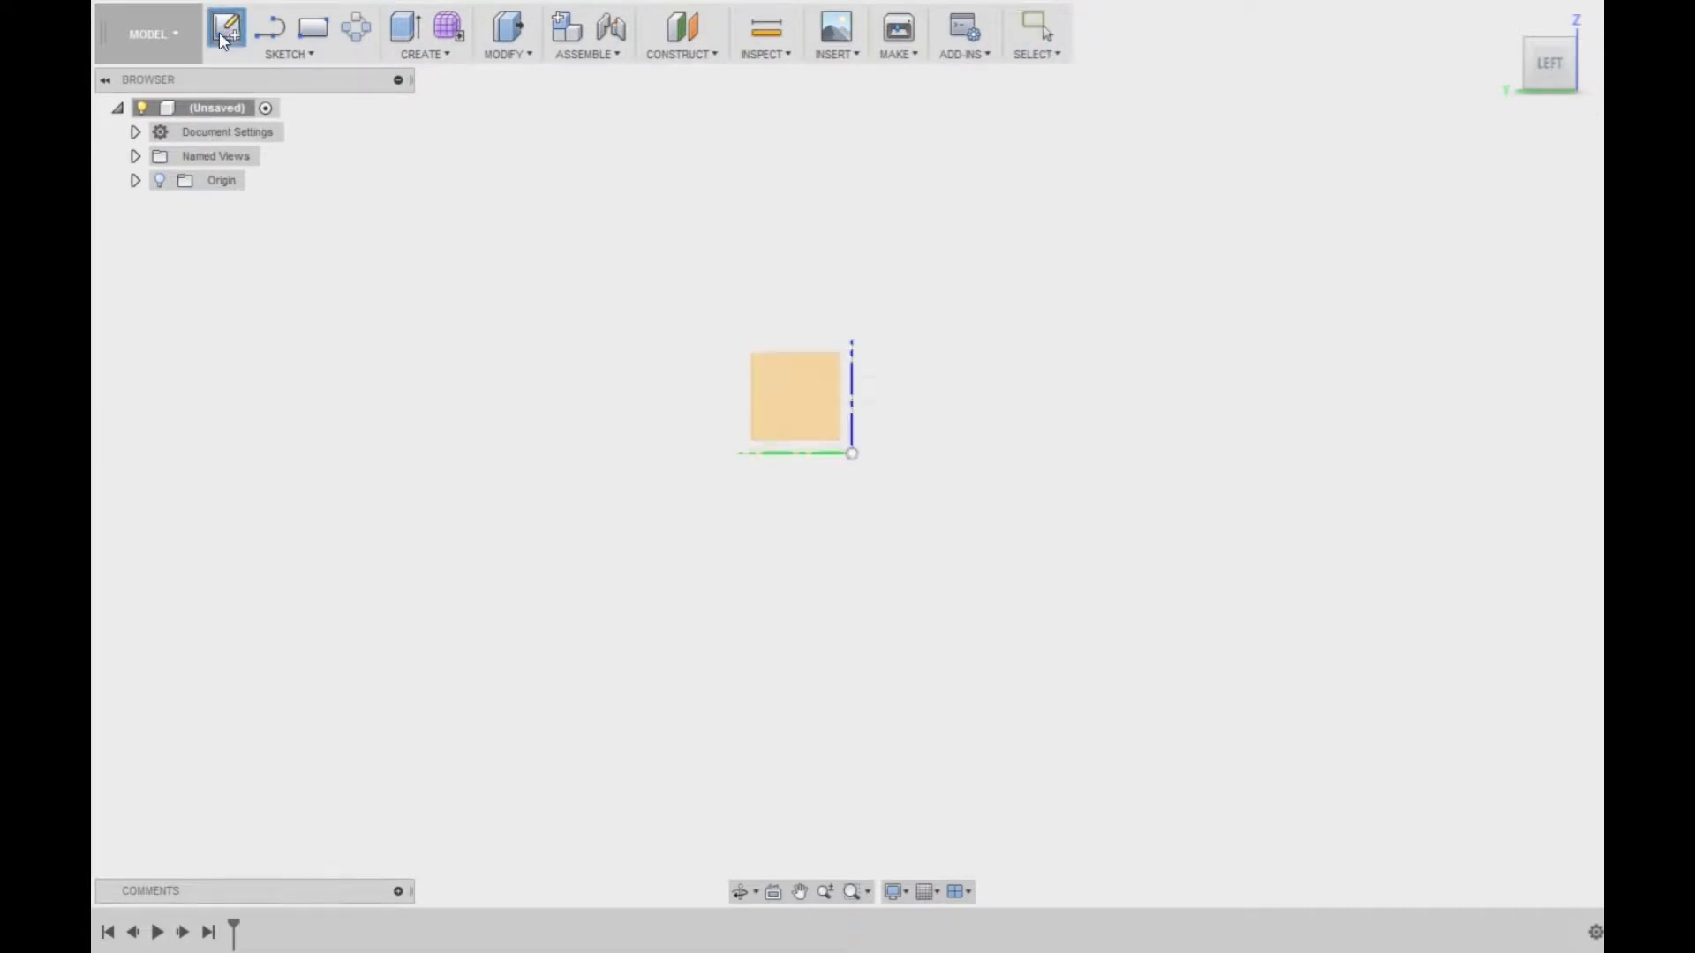
left_click(802, 419)
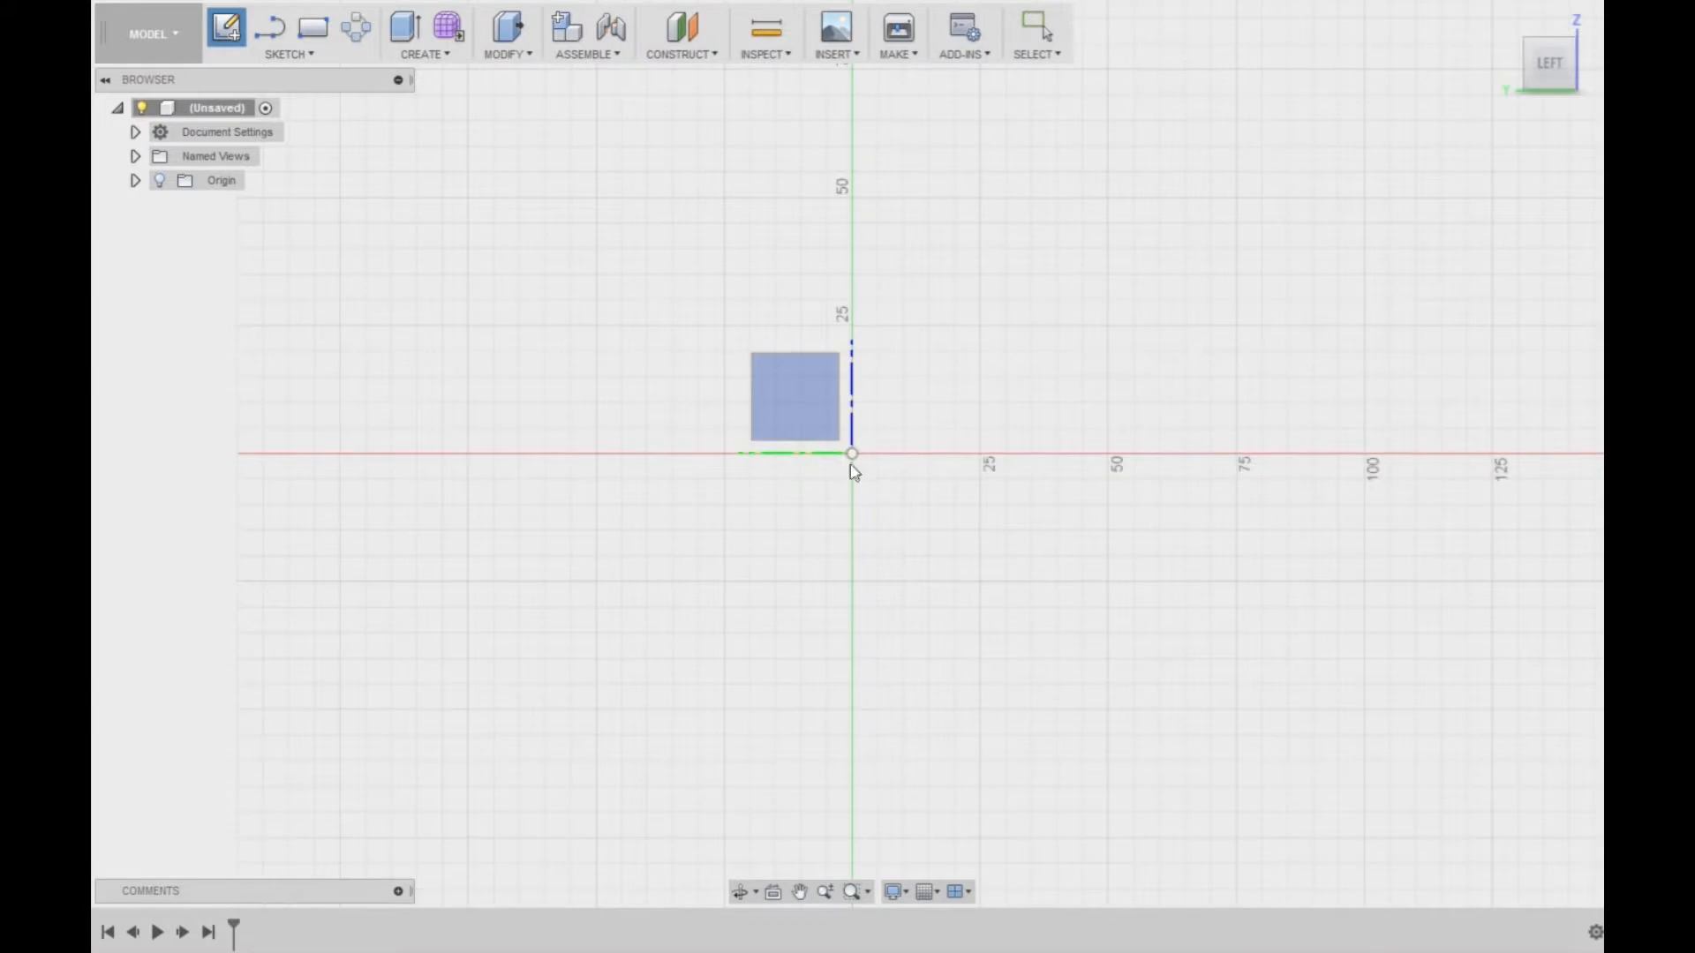
left_click(800, 427)
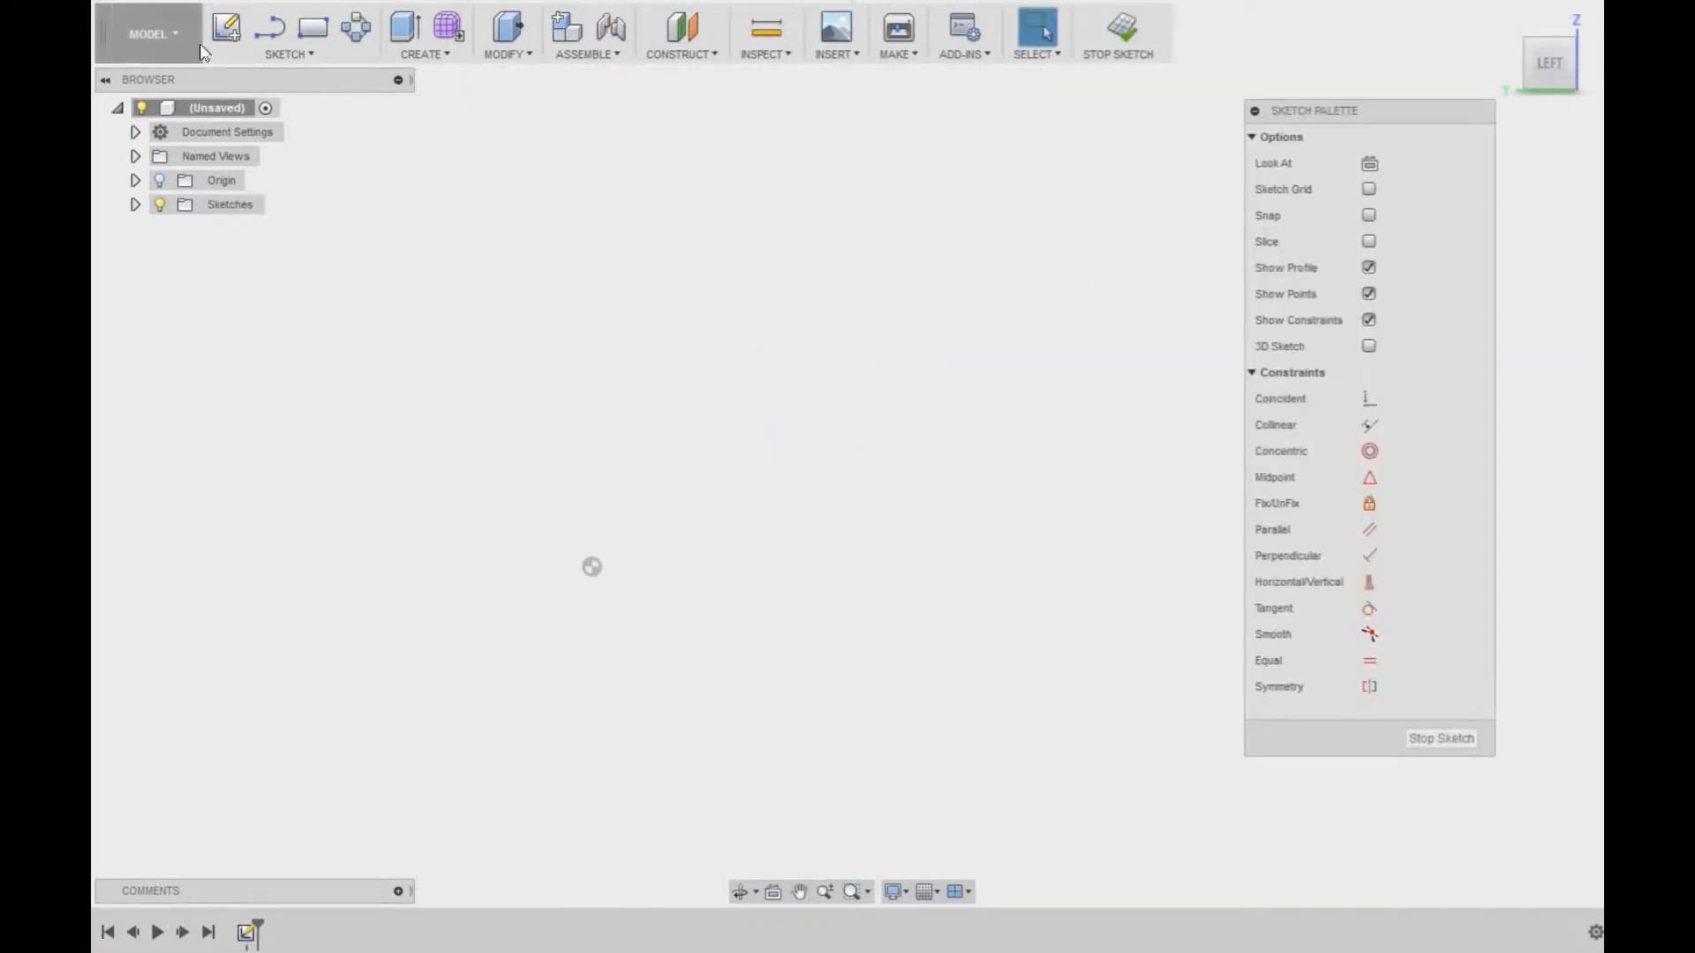
- Sketch a tilted three-point rectangle about 26 mm wide starting at the origin, then shift its upper corner slightly to adjust the lean
left_click(279, 57)
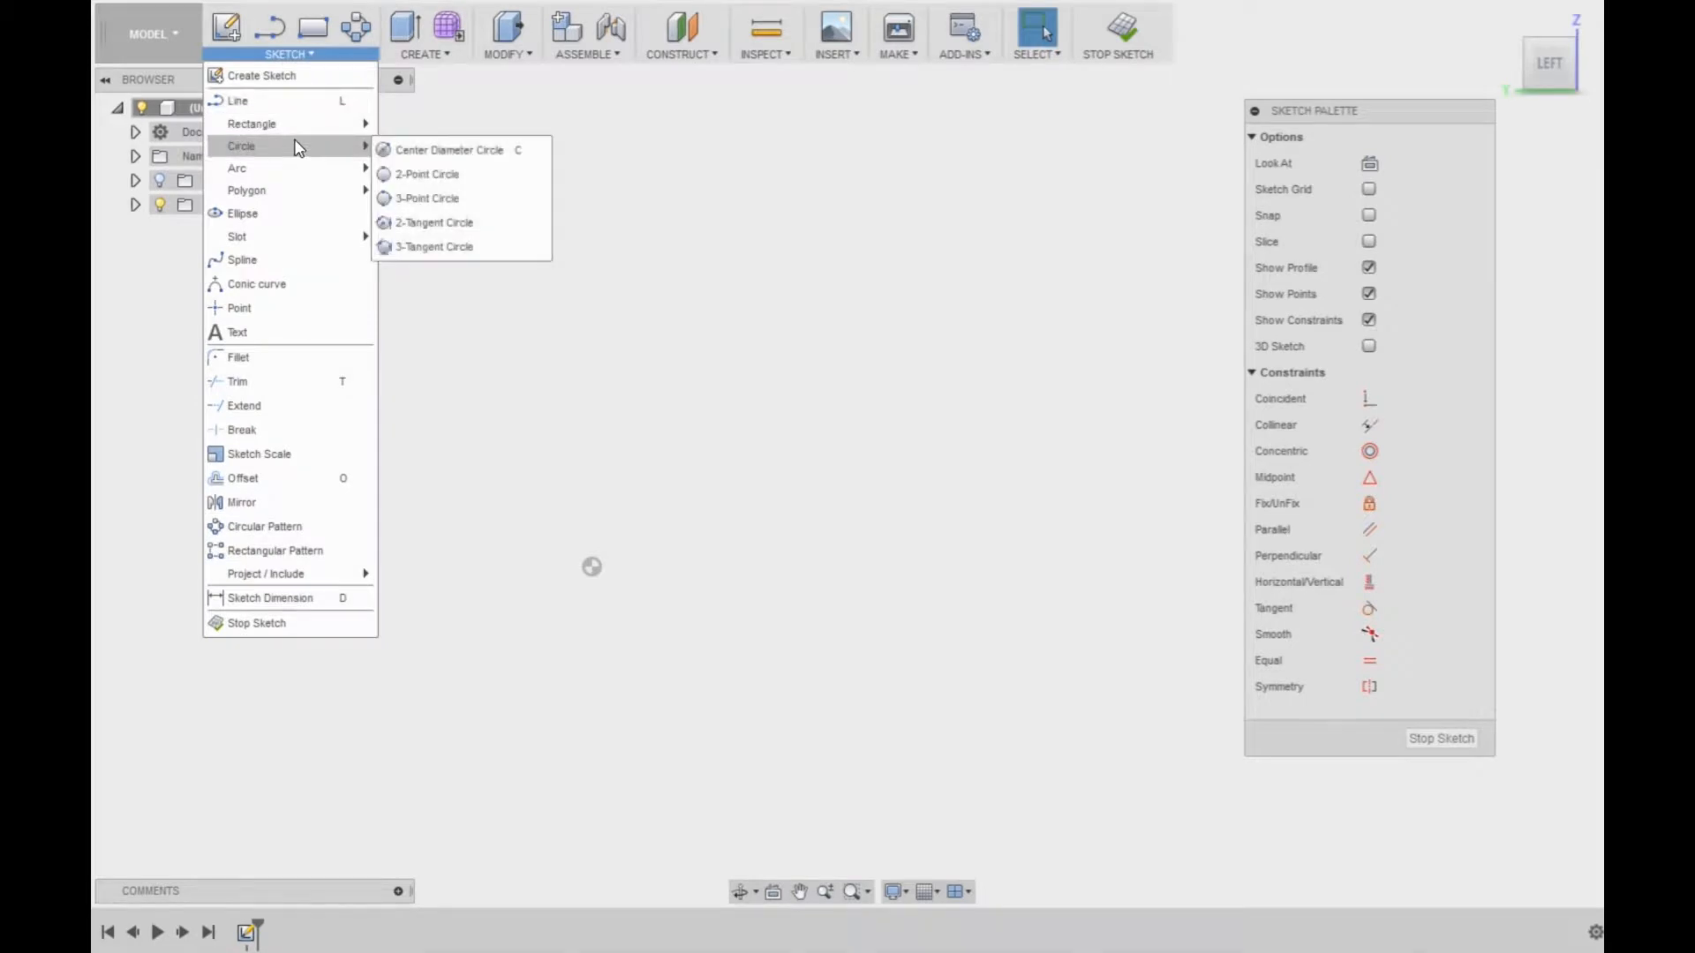
mouse_move(316, 132)
left_click(473, 152)
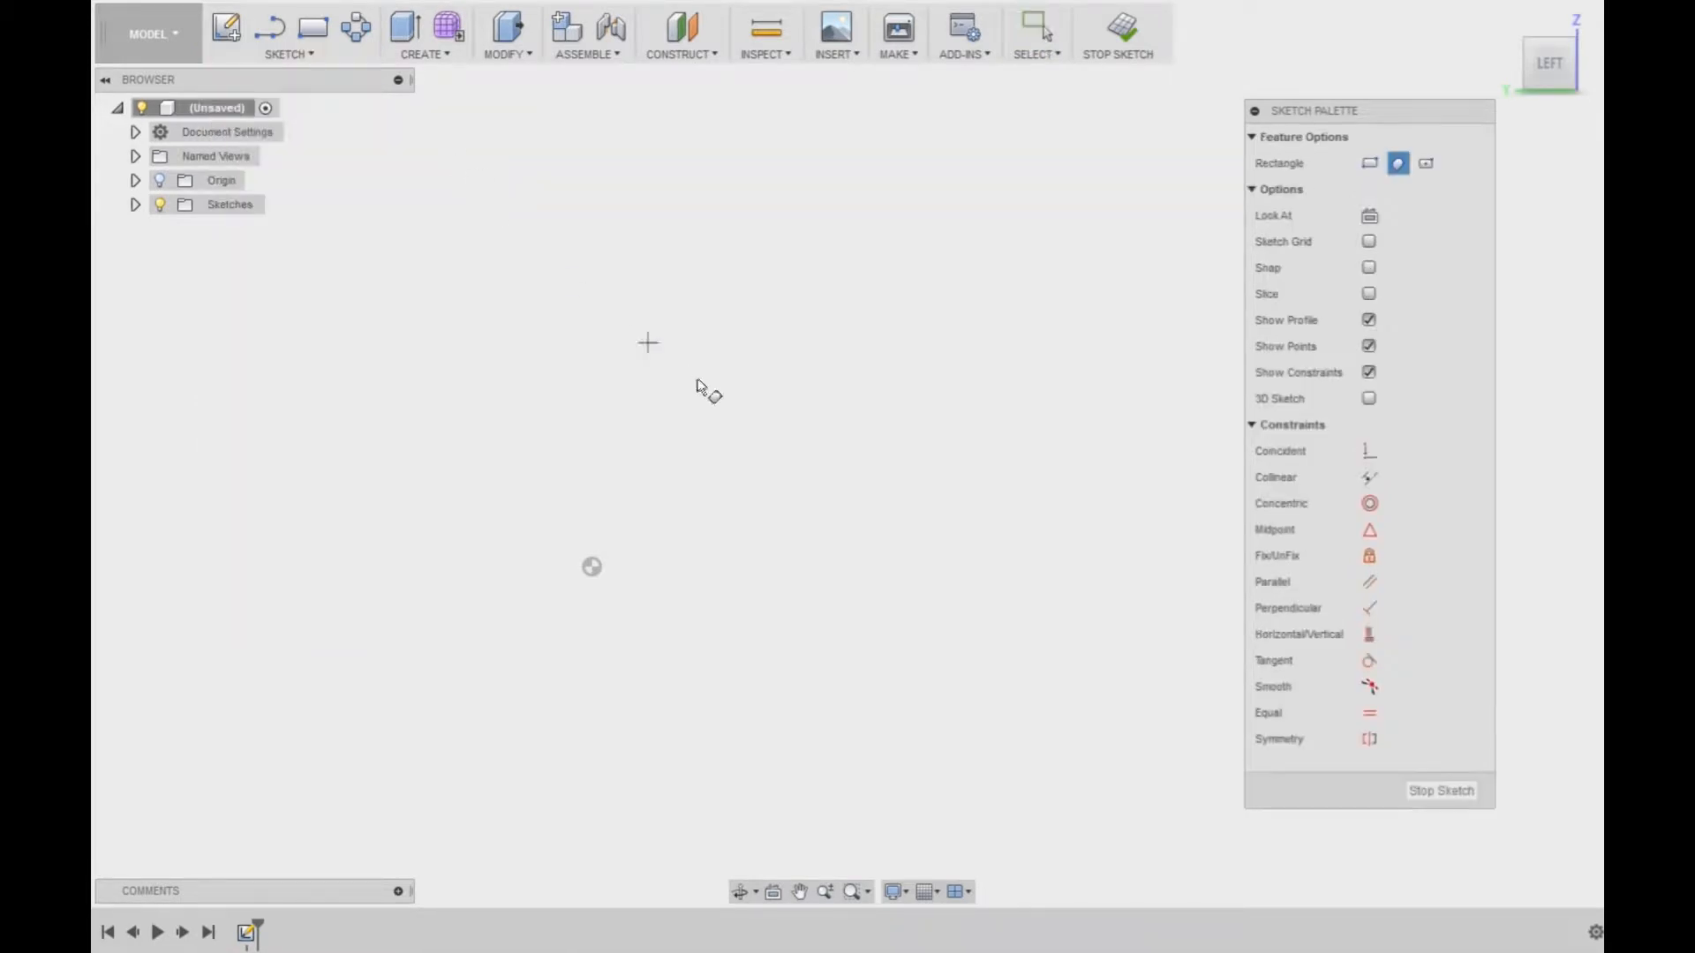
left_click(651, 618)
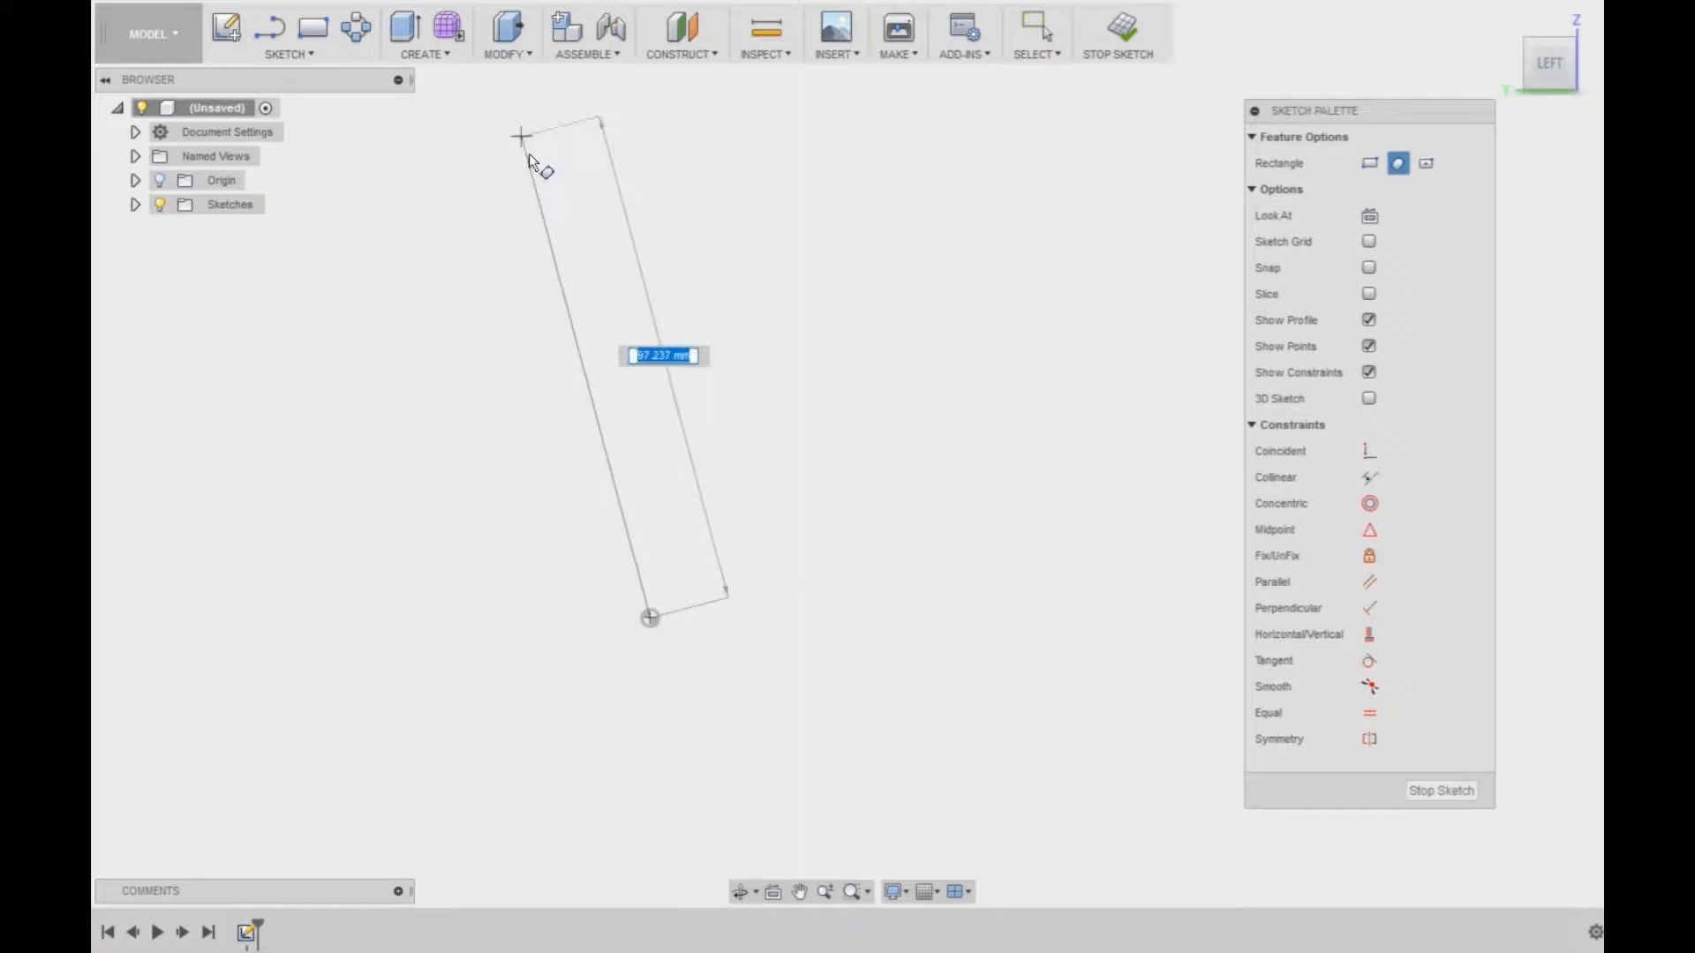
left_click(512, 131)
left_click(641, 115)
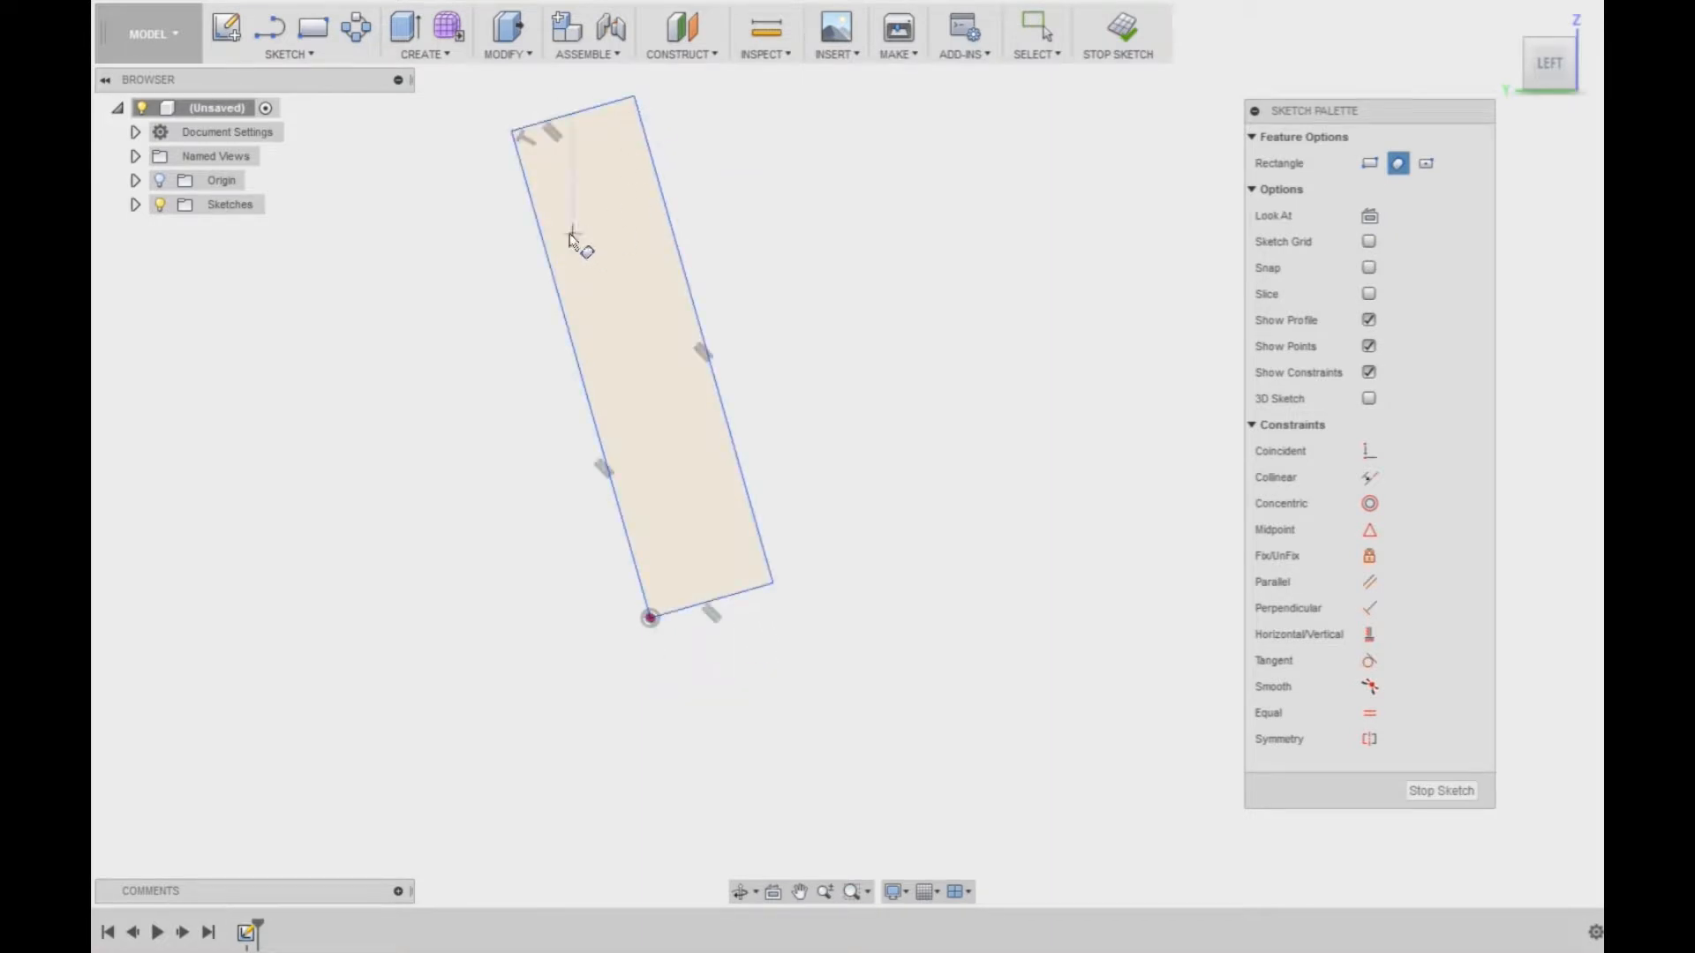
key("Escape")
mouse_move(513, 132)
left_mouse_down()
mouse_move(484, 132)
mouse_move(500, 133)
left_mouse_up()
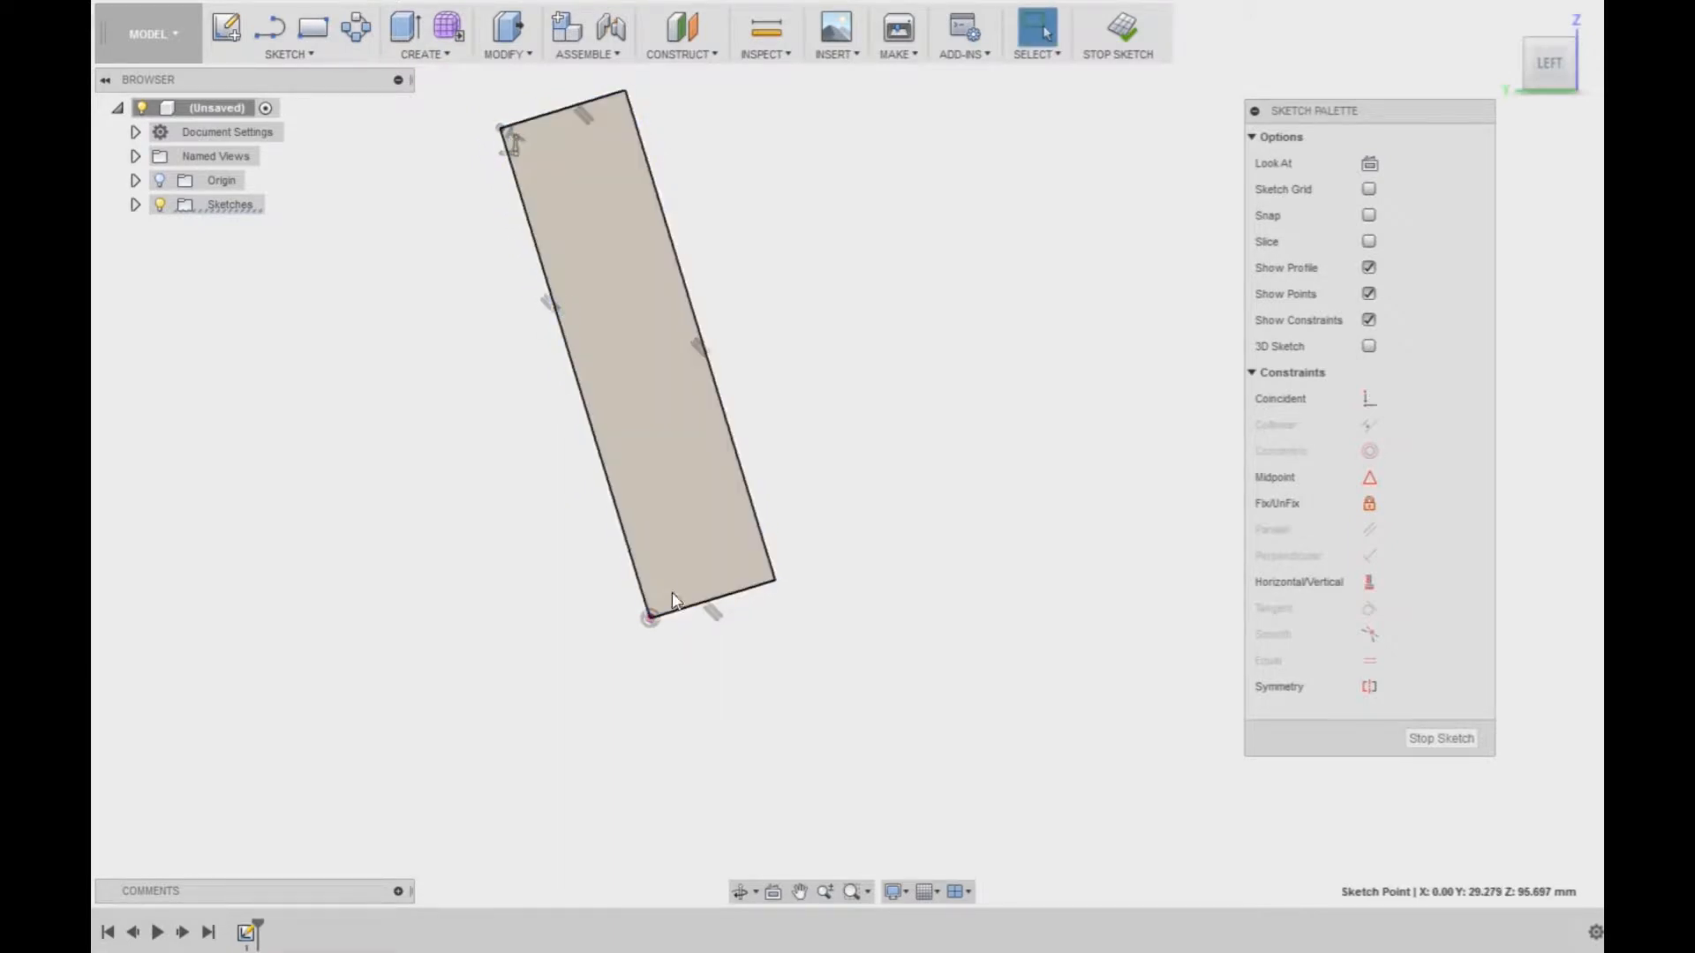
middle_click_drag(863, 136, 850, 236)
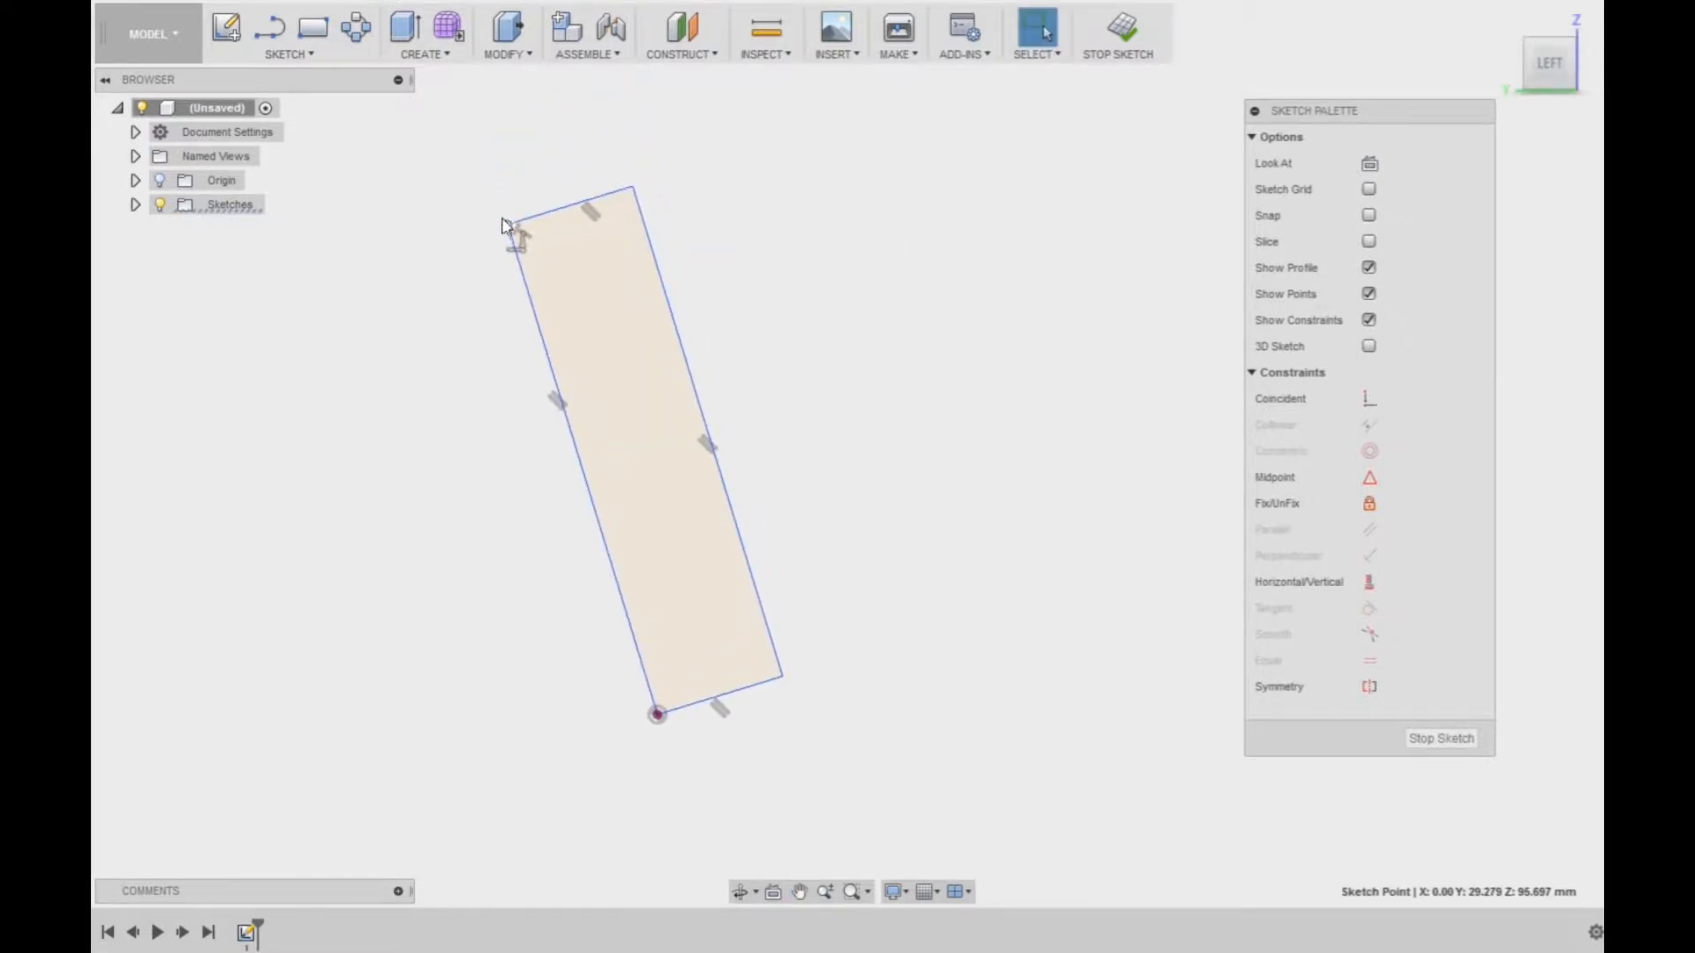
left_click(545, 219)
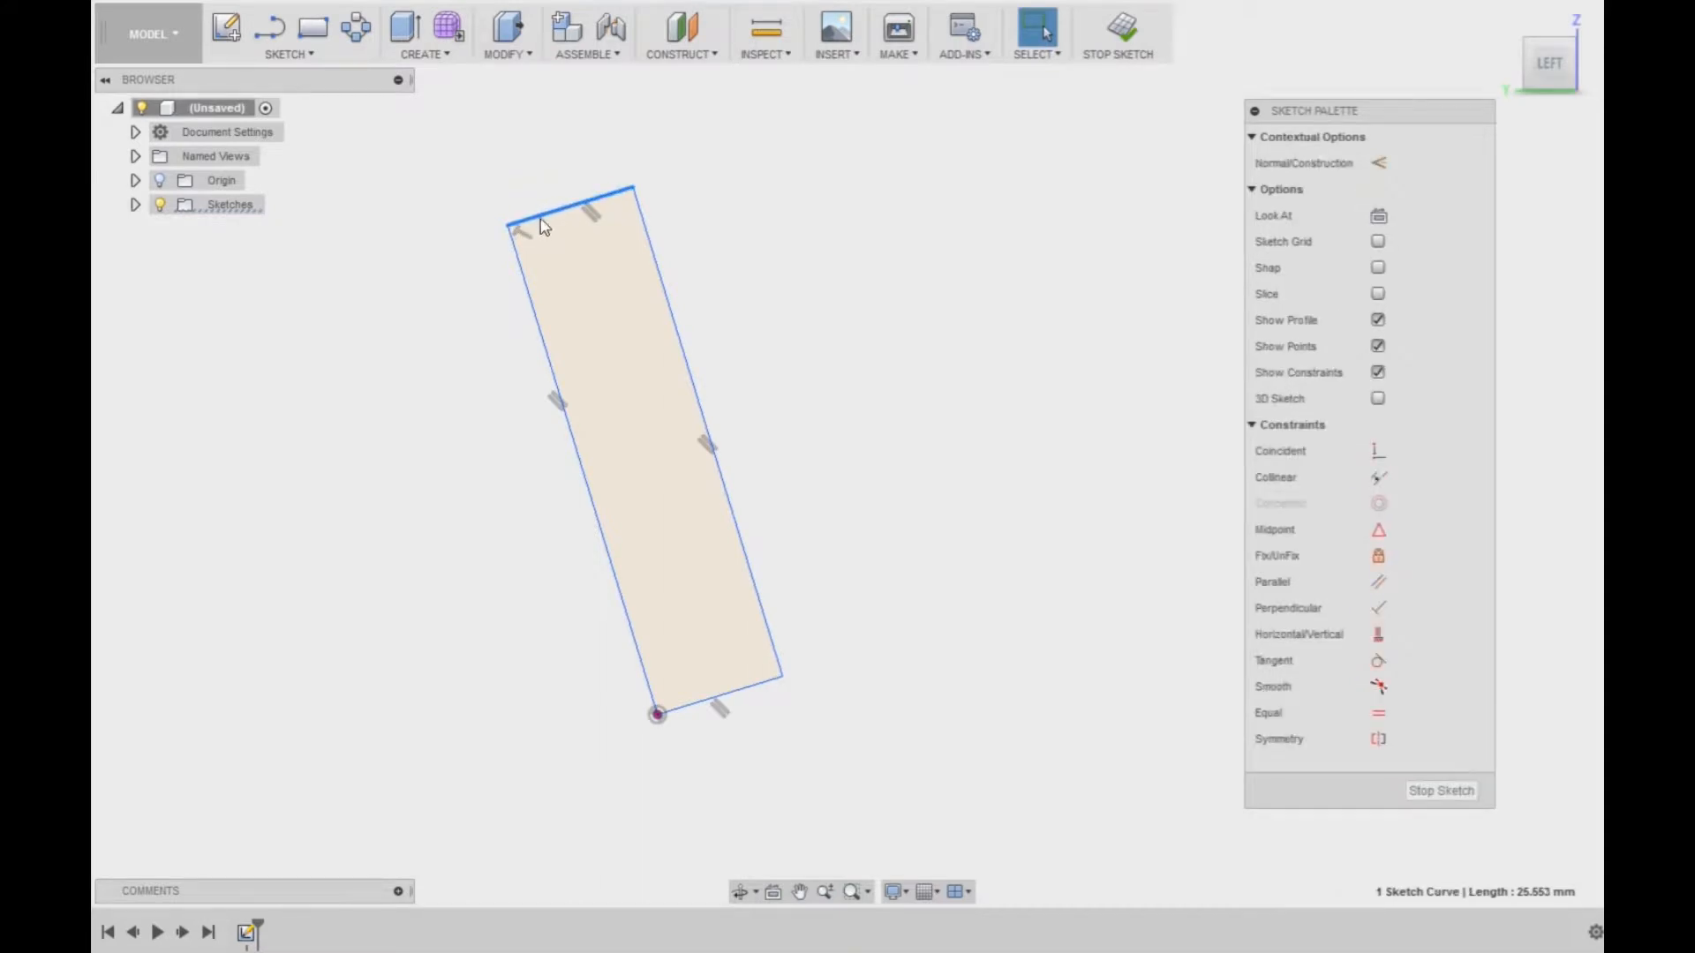
left_click_drag(553, 228, 499, 274)
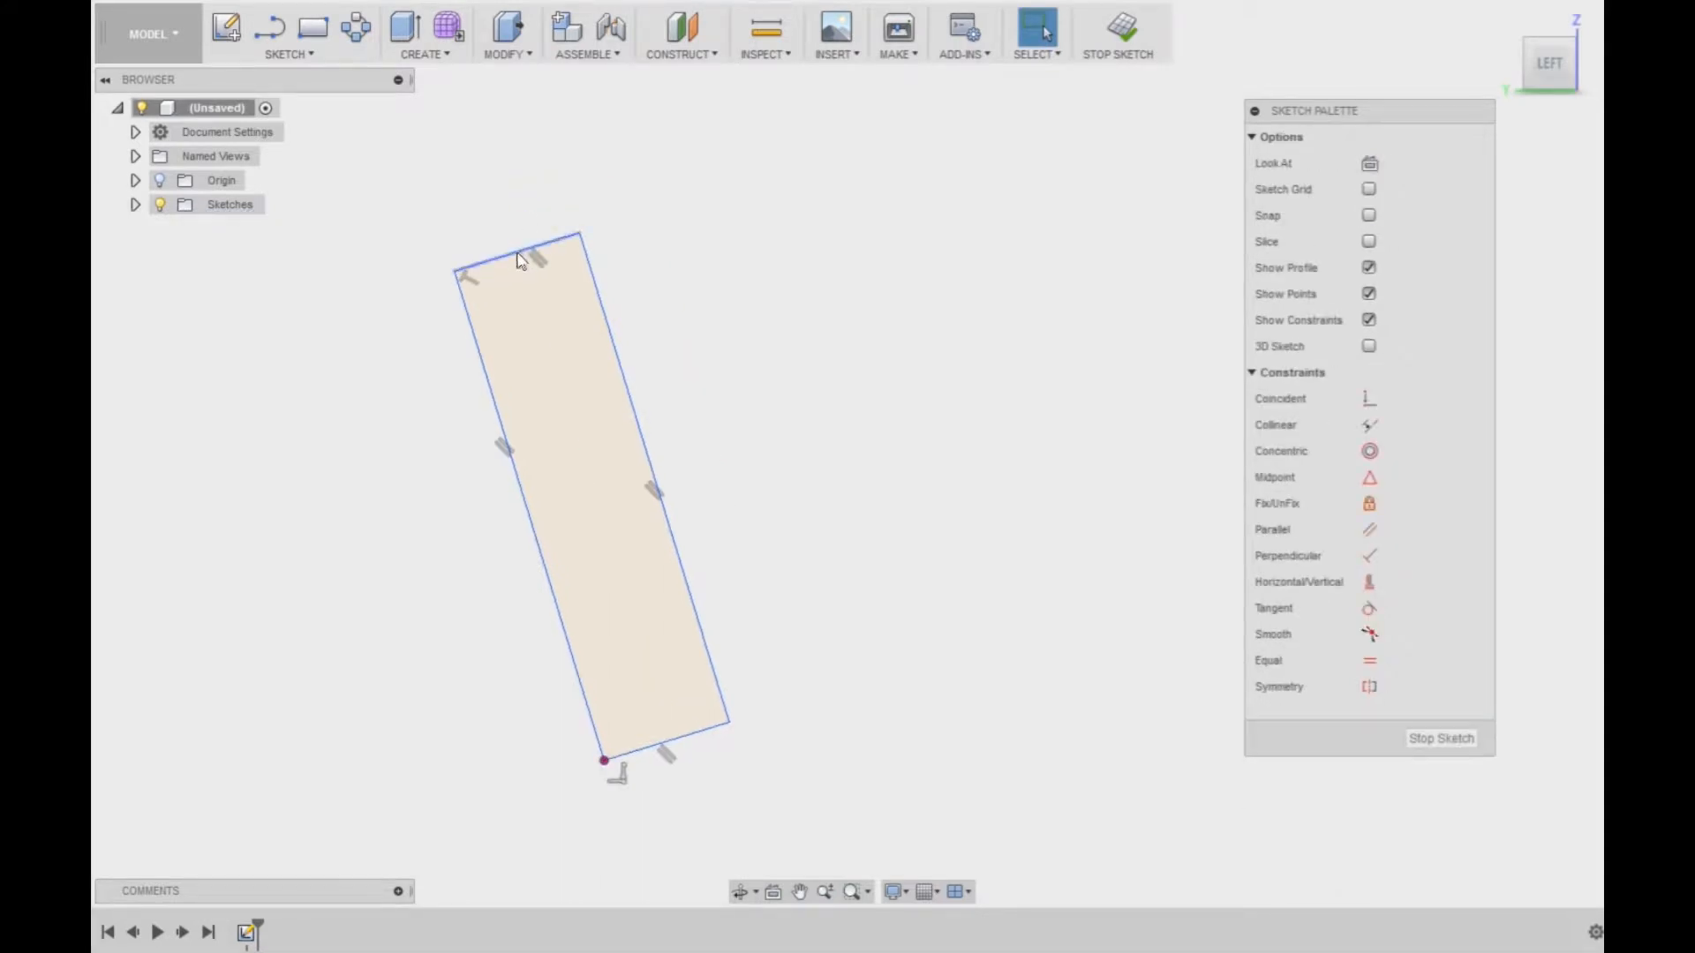
- Dimension the rectangle's short upper side to 11 mm, taking the thickness from the drawing in Scan0003.pdf in Adobe Acrobat Reader
key("d")
left_click(517, 231)
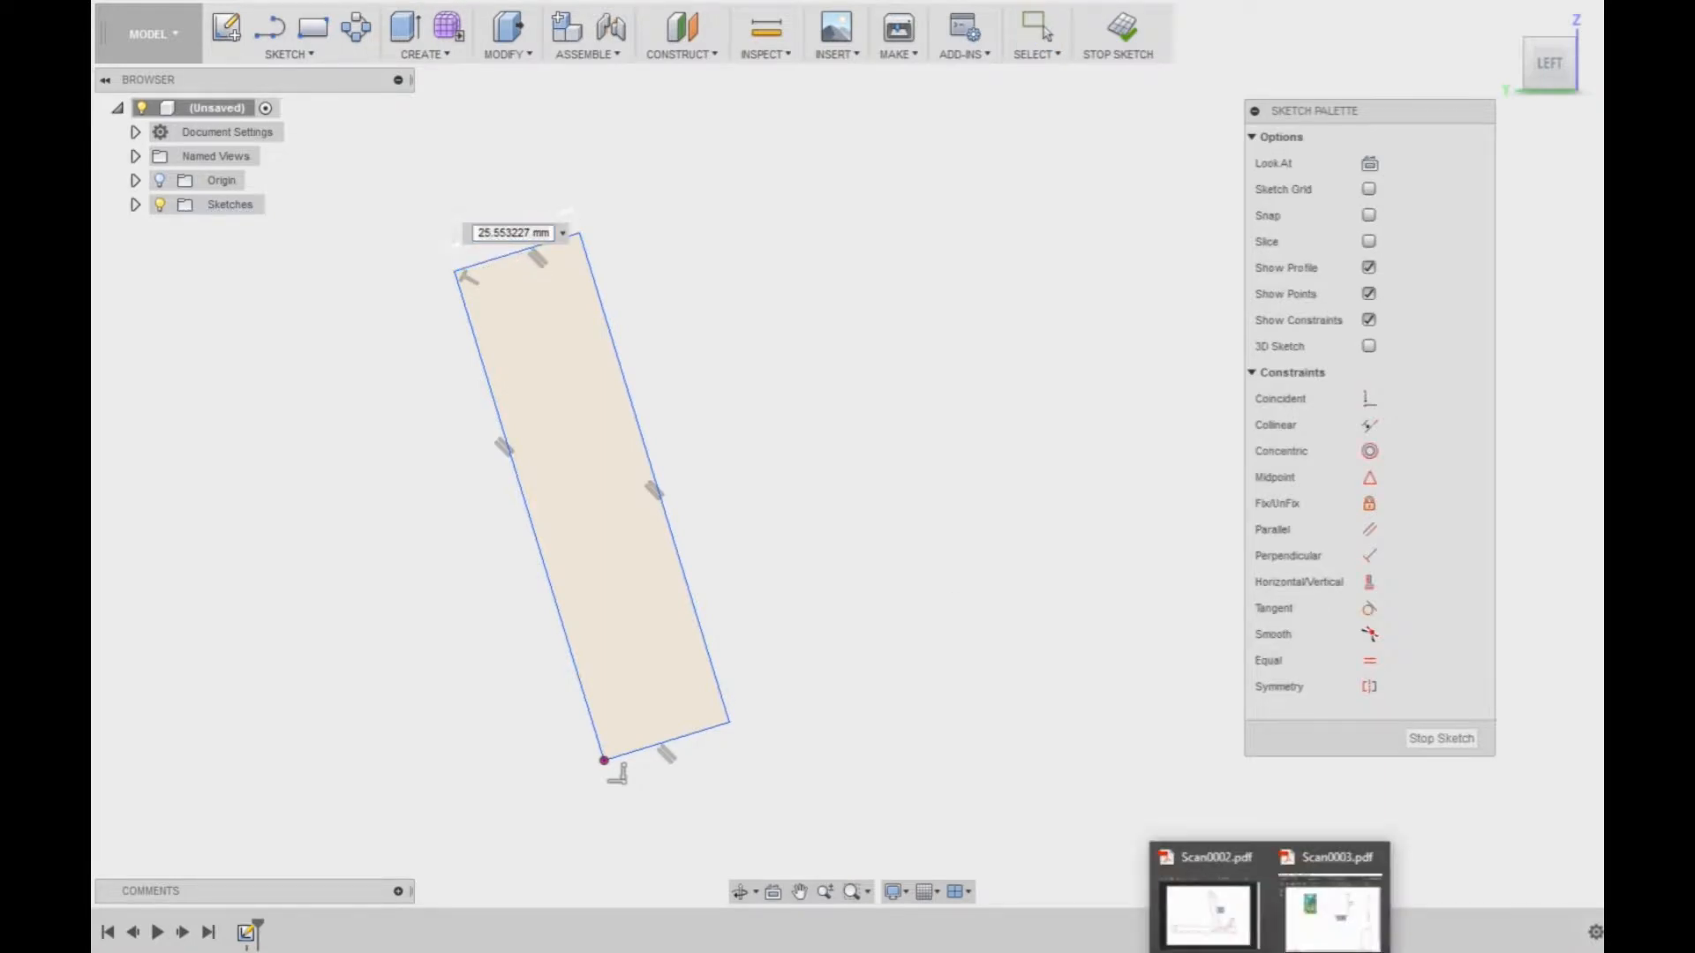
left_click(1315, 915)
left_click(1104, 329)
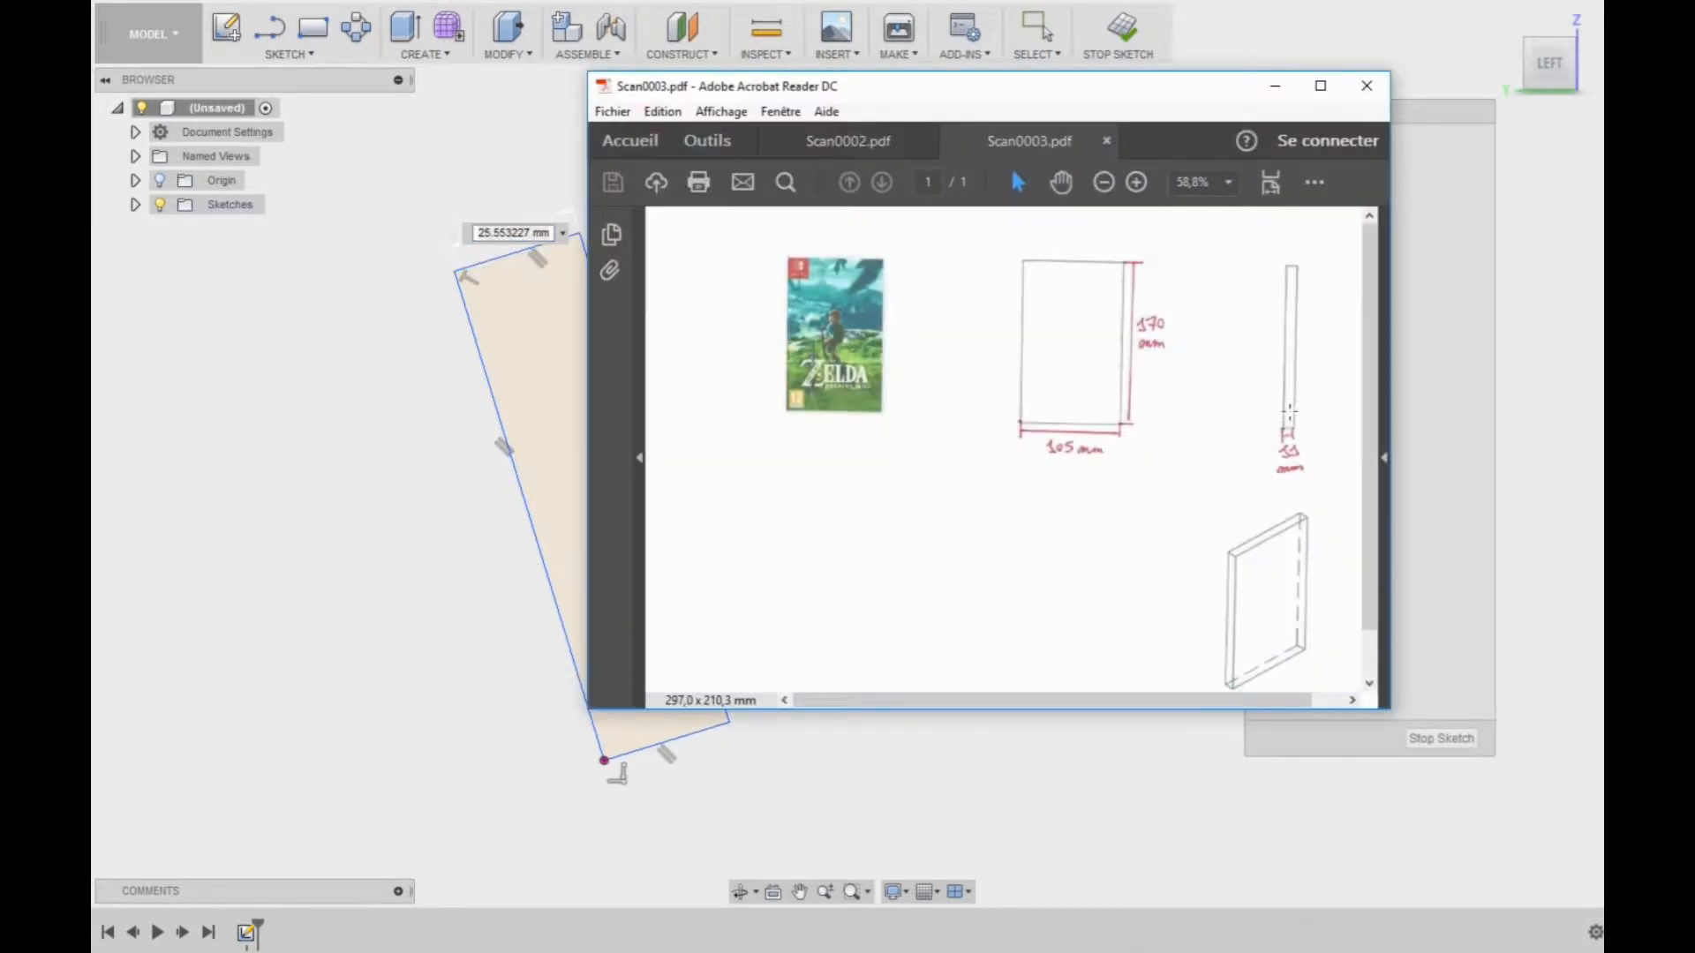
left_click_drag(1260, 446, 1307, 496)
double_click(507, 235)
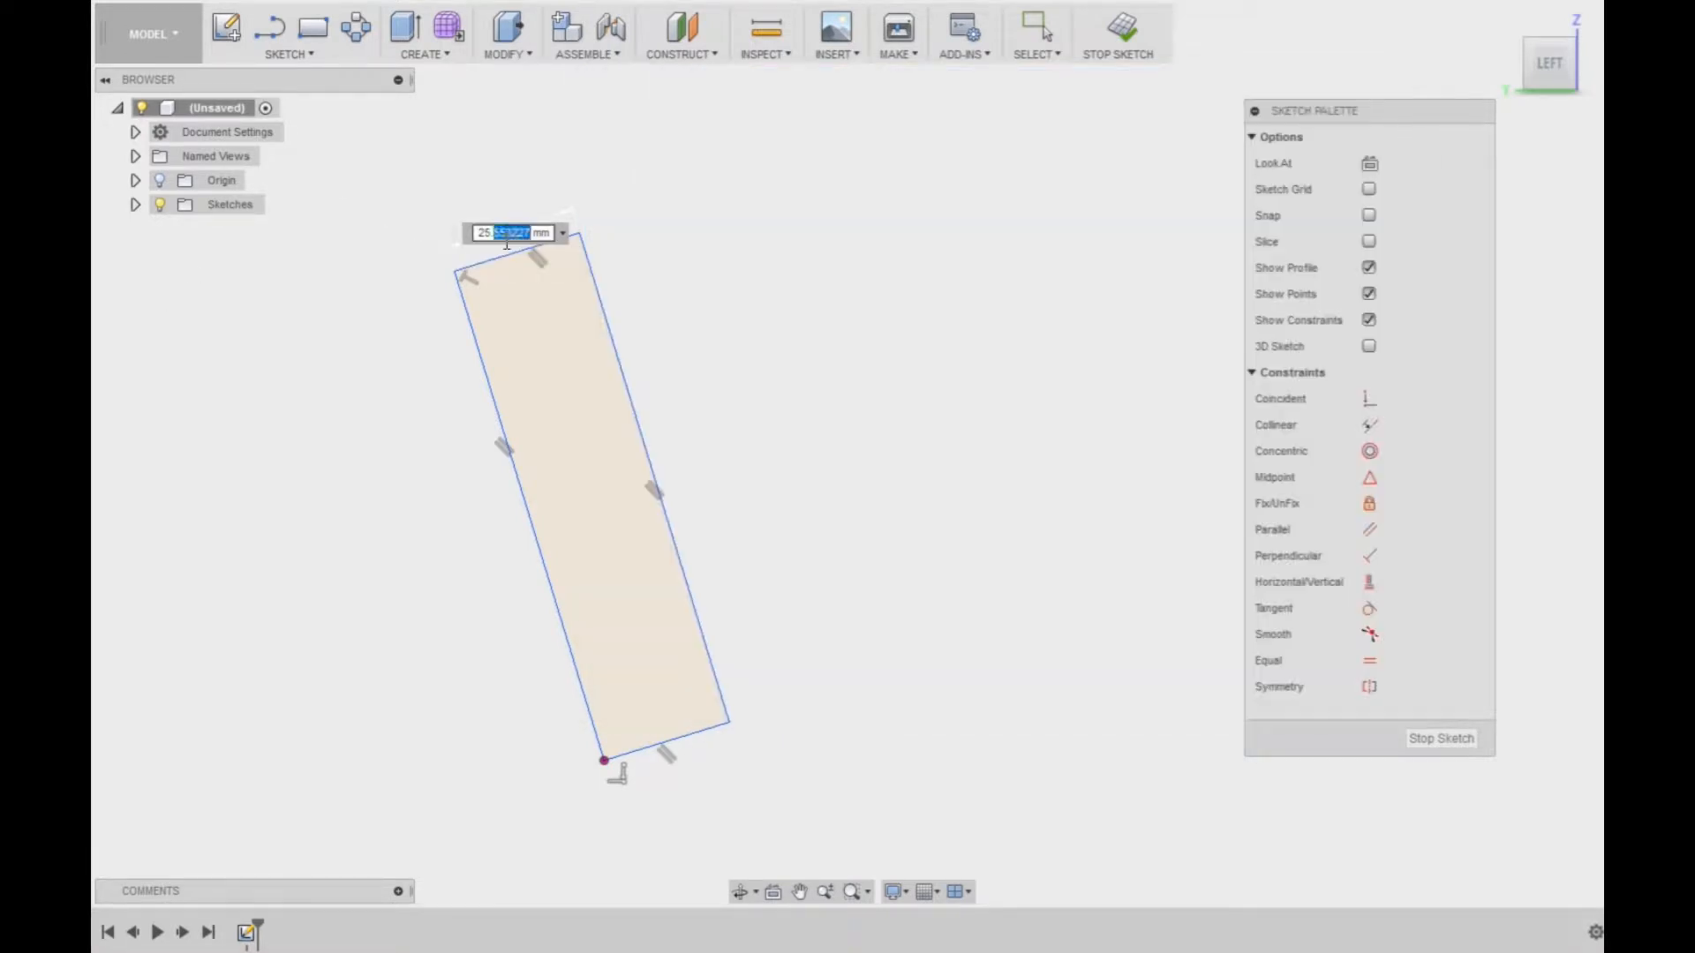
double_click(485, 232)
type("11")
key("Return")
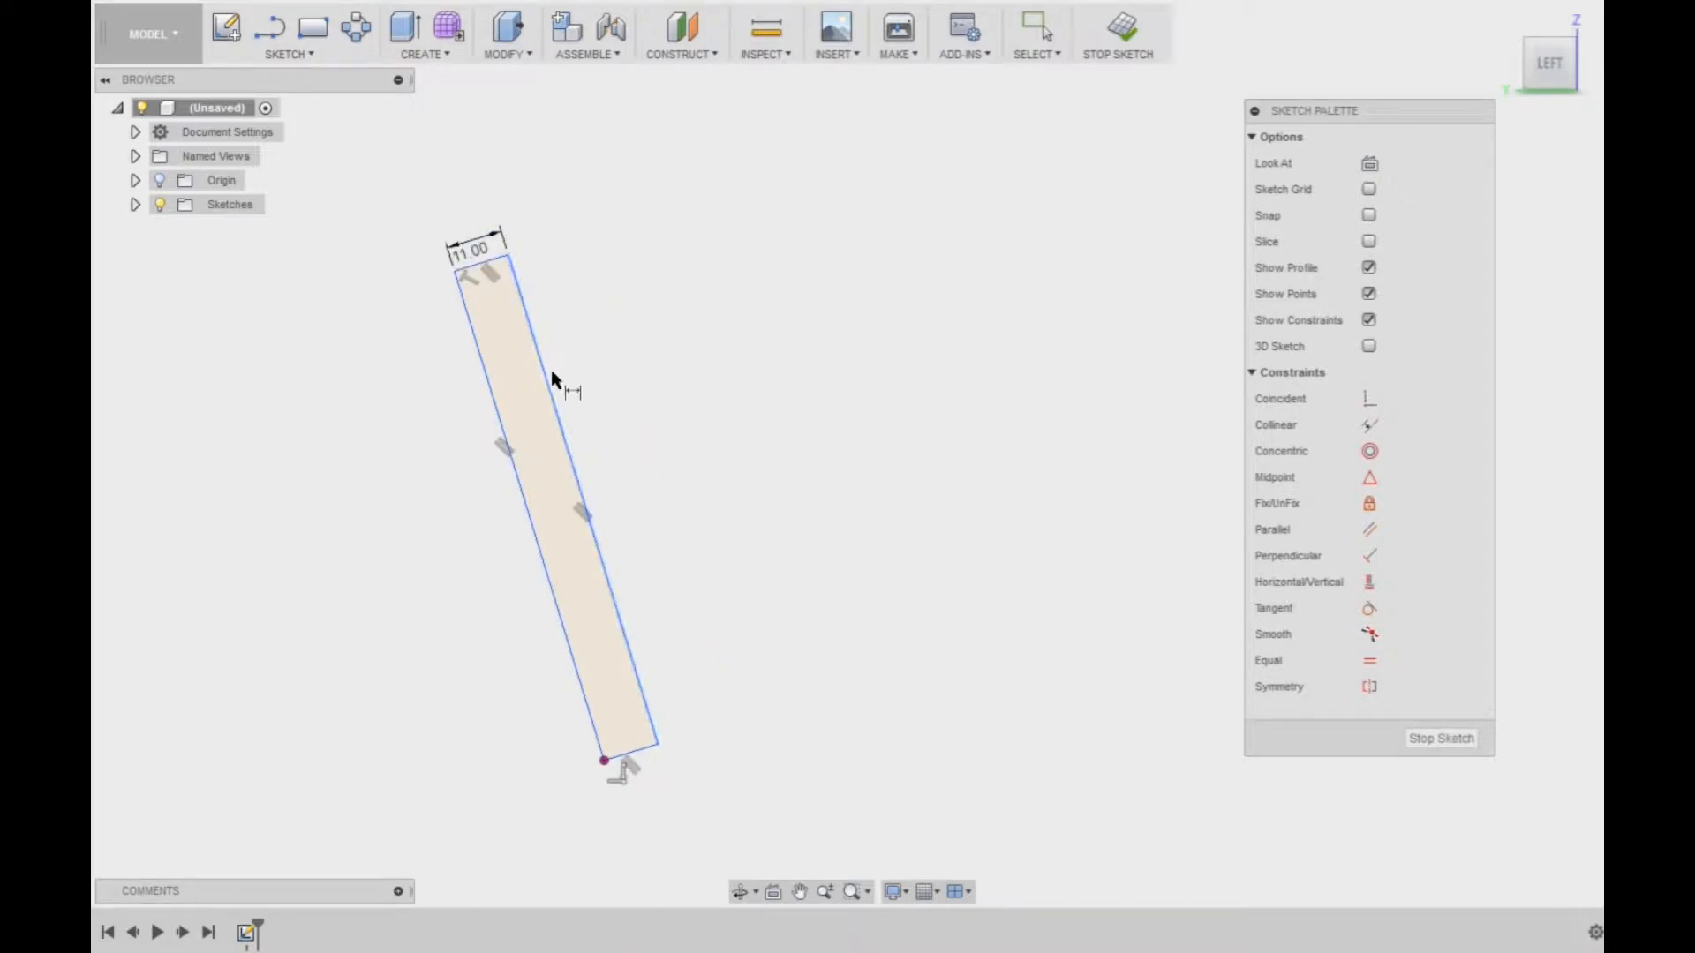
- Dimension the rectangle's long side to 170 mm, the height given in Scan0003.pdf, and lean the rectangle further over by its upper corner
left_click(554, 382)
left_click(609, 378)
left_click(1324, 894)
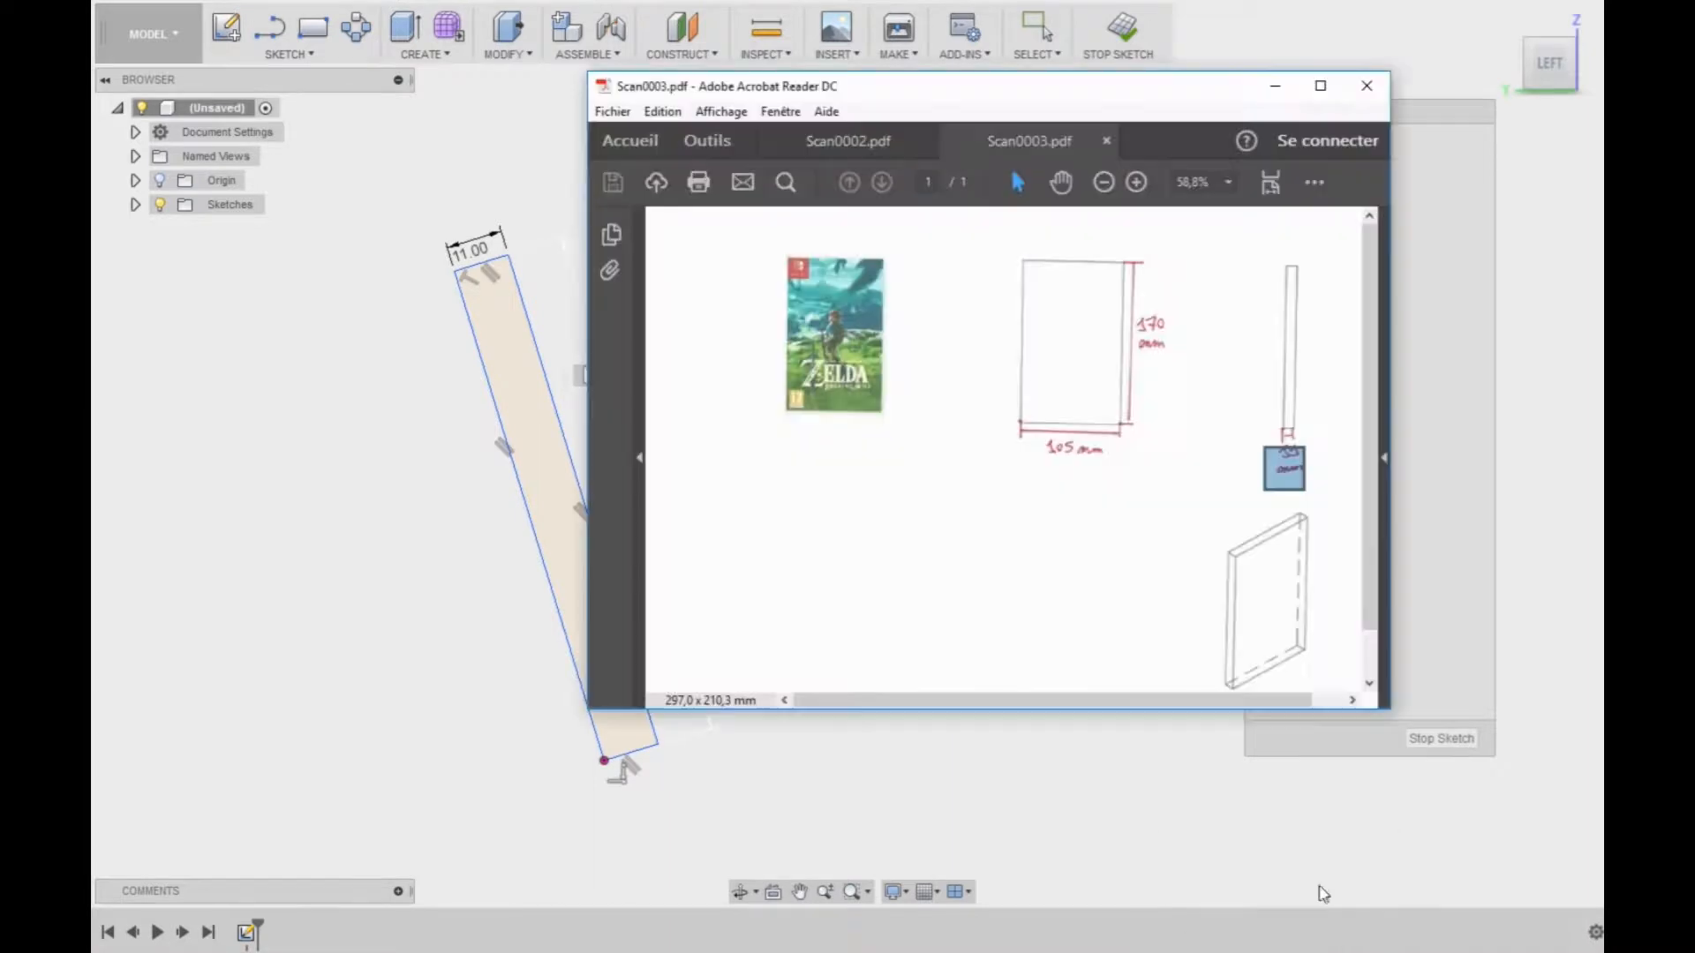
left_click_drag(1130, 301, 1179, 369)
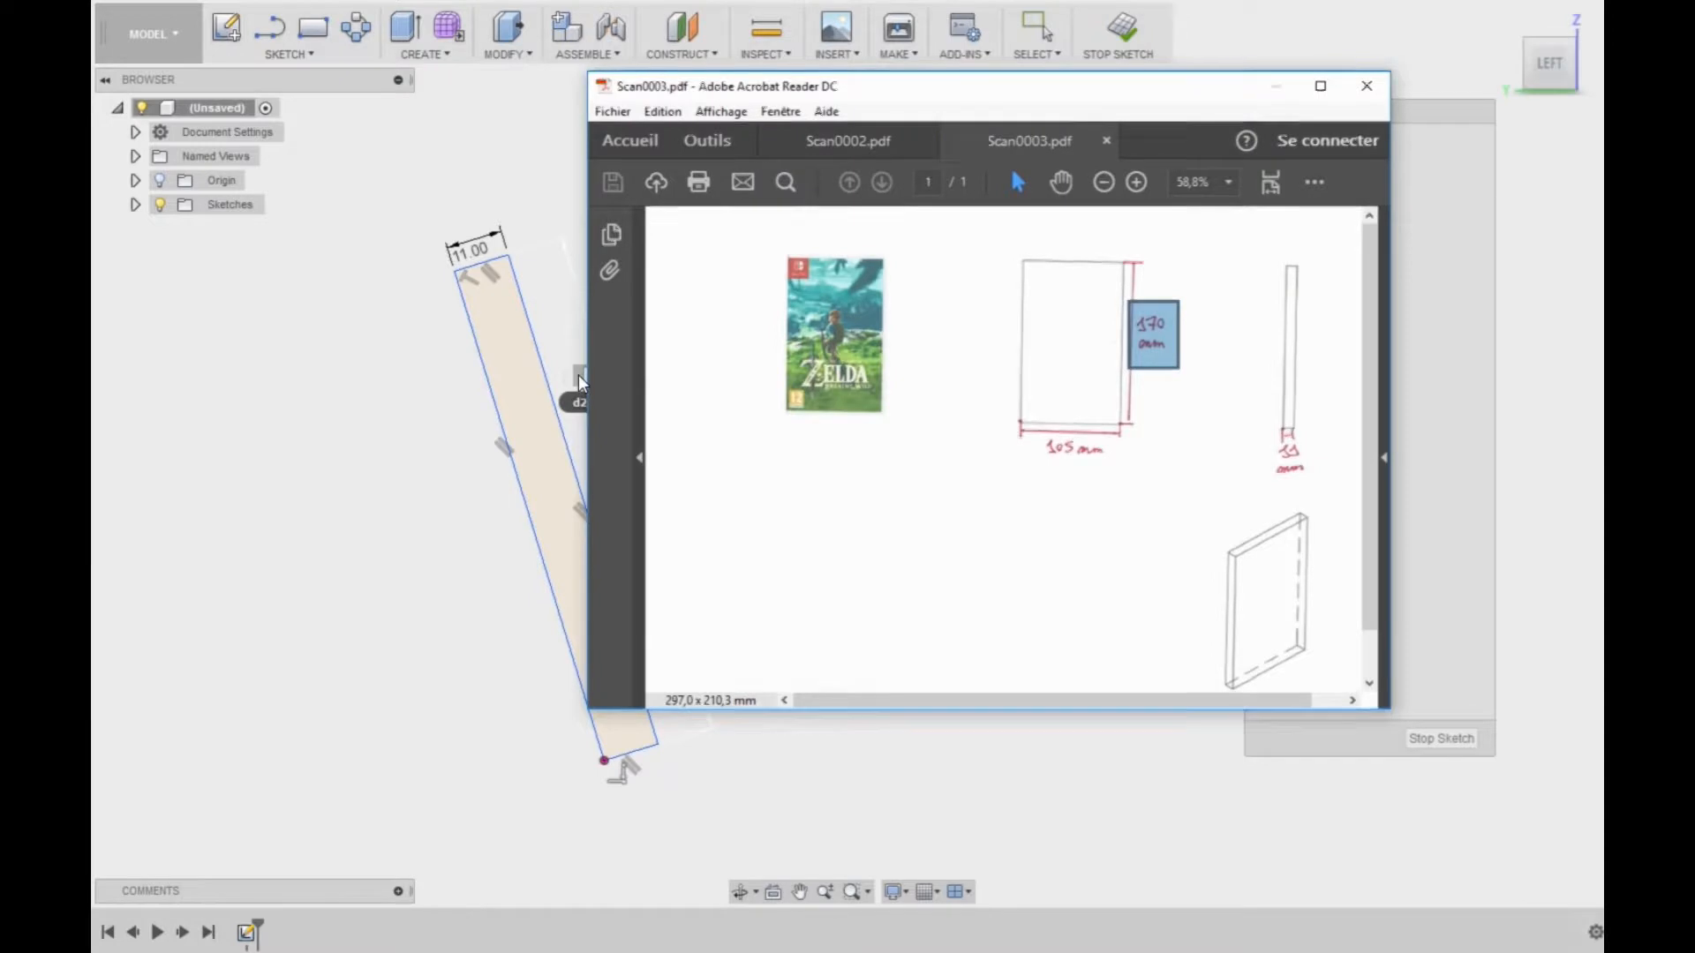
left_click(579, 374)
type("170")
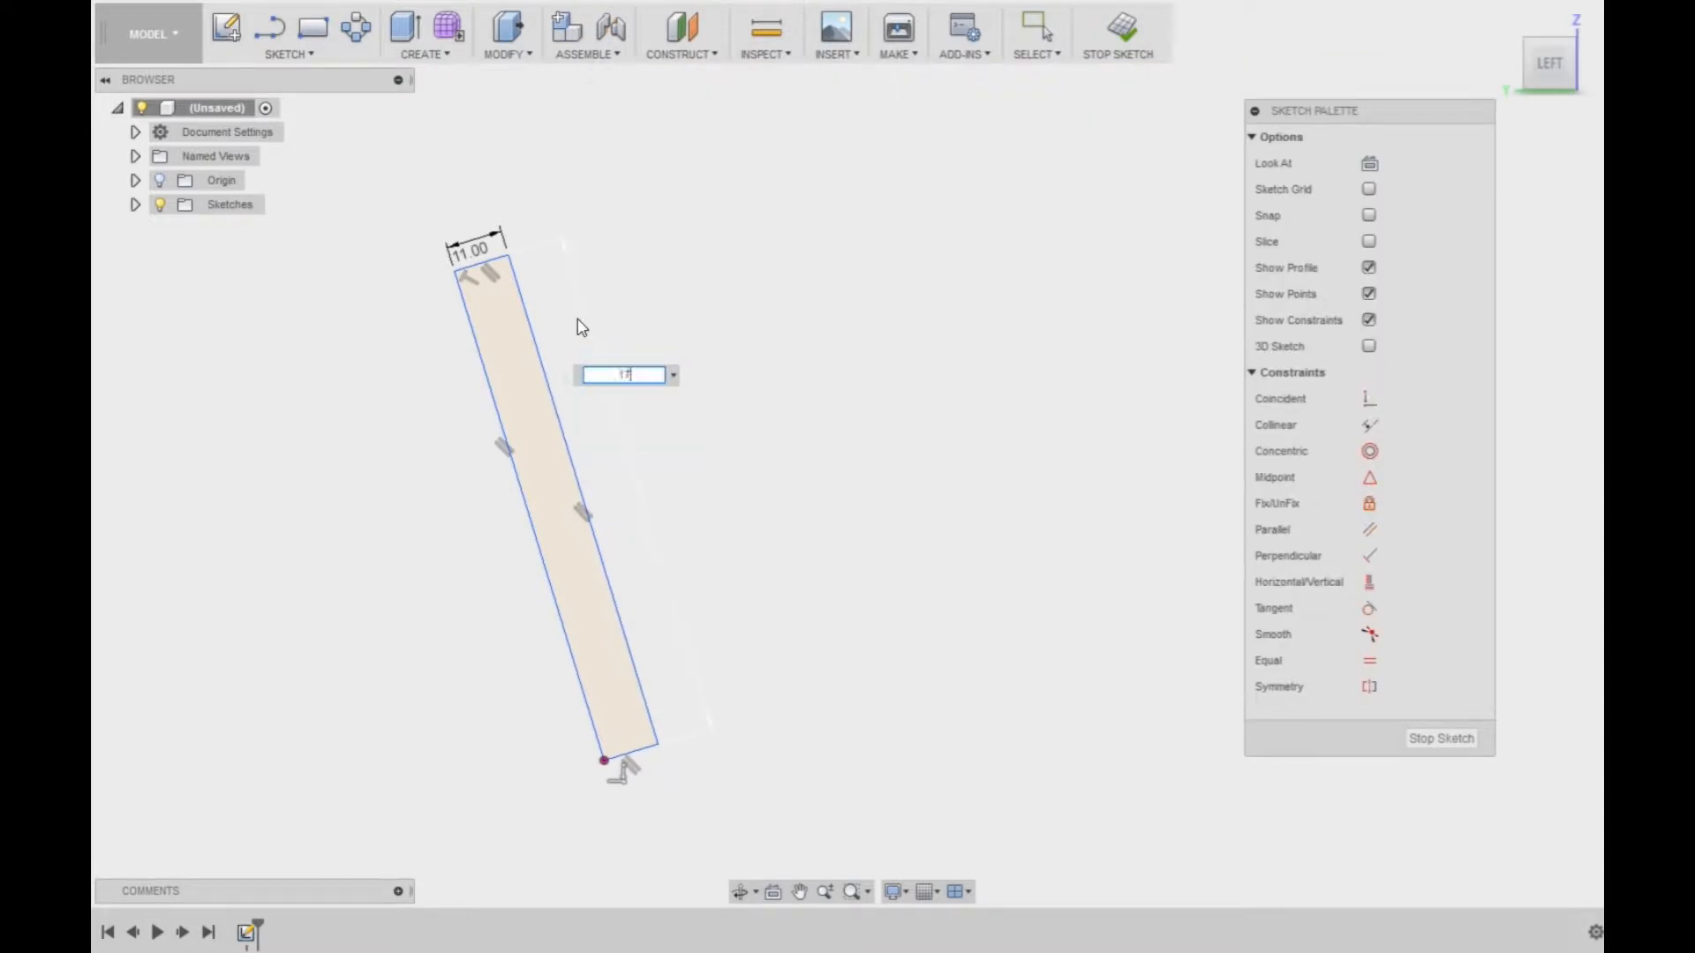
key("Return")
scroll(767, 201, "down", 3)
mouse_move(735, 177)
middle_mouse_down()
mouse_move(738, 265)
mouse_move(952, 380)
mouse_move(867, 333)
middle_mouse_up()
left_click_drag(681, 185, 540, 261)
- Draw a line about 213 mm long upward from the origin, convert it to construction geometry and constrain it vertical
left_click(268, 26)
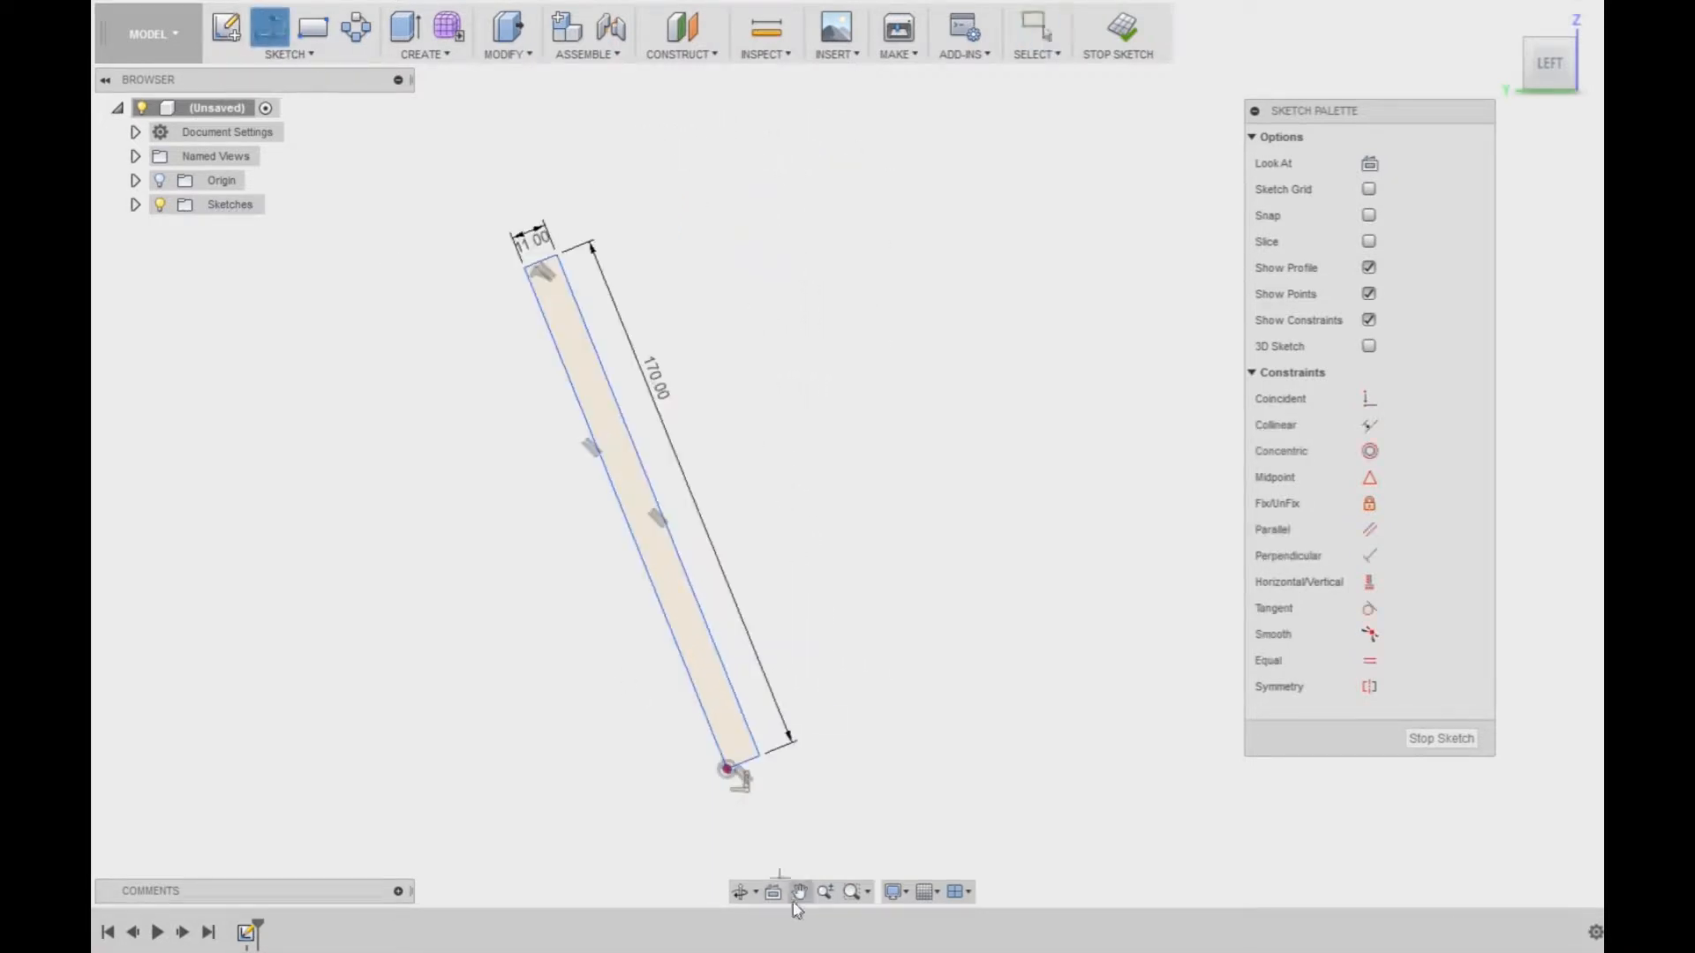
left_click(727, 767)
left_click(796, 94)
key("Escape")
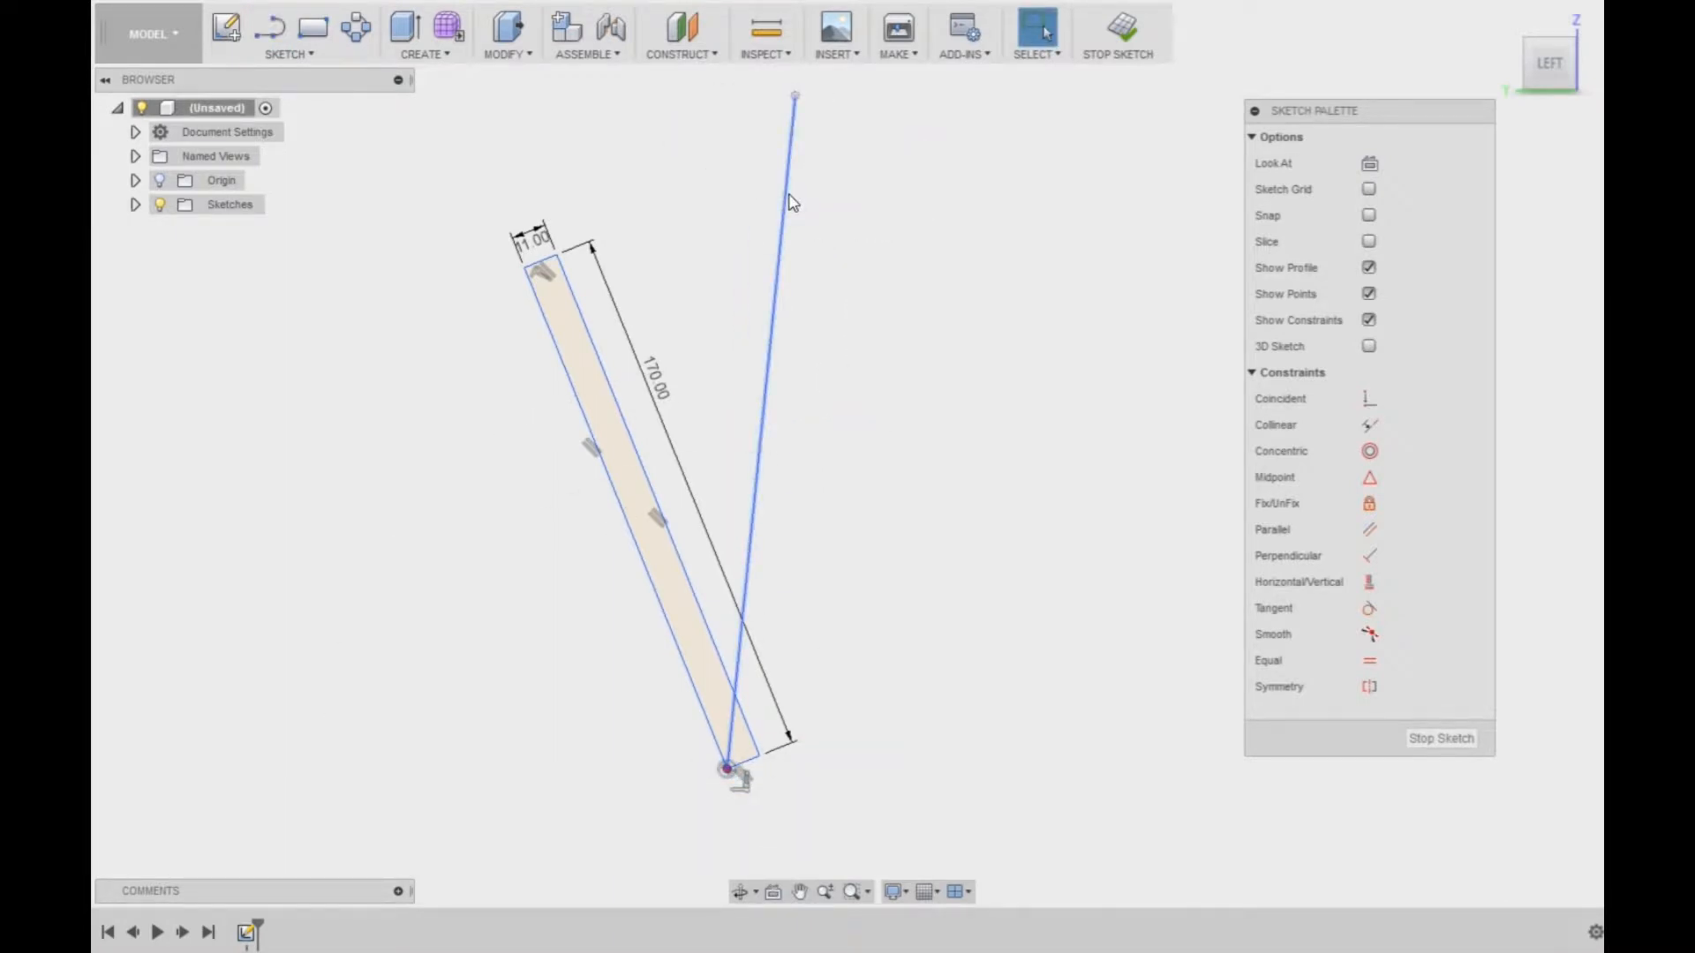
left_click(1378, 162)
left_click(947, 227)
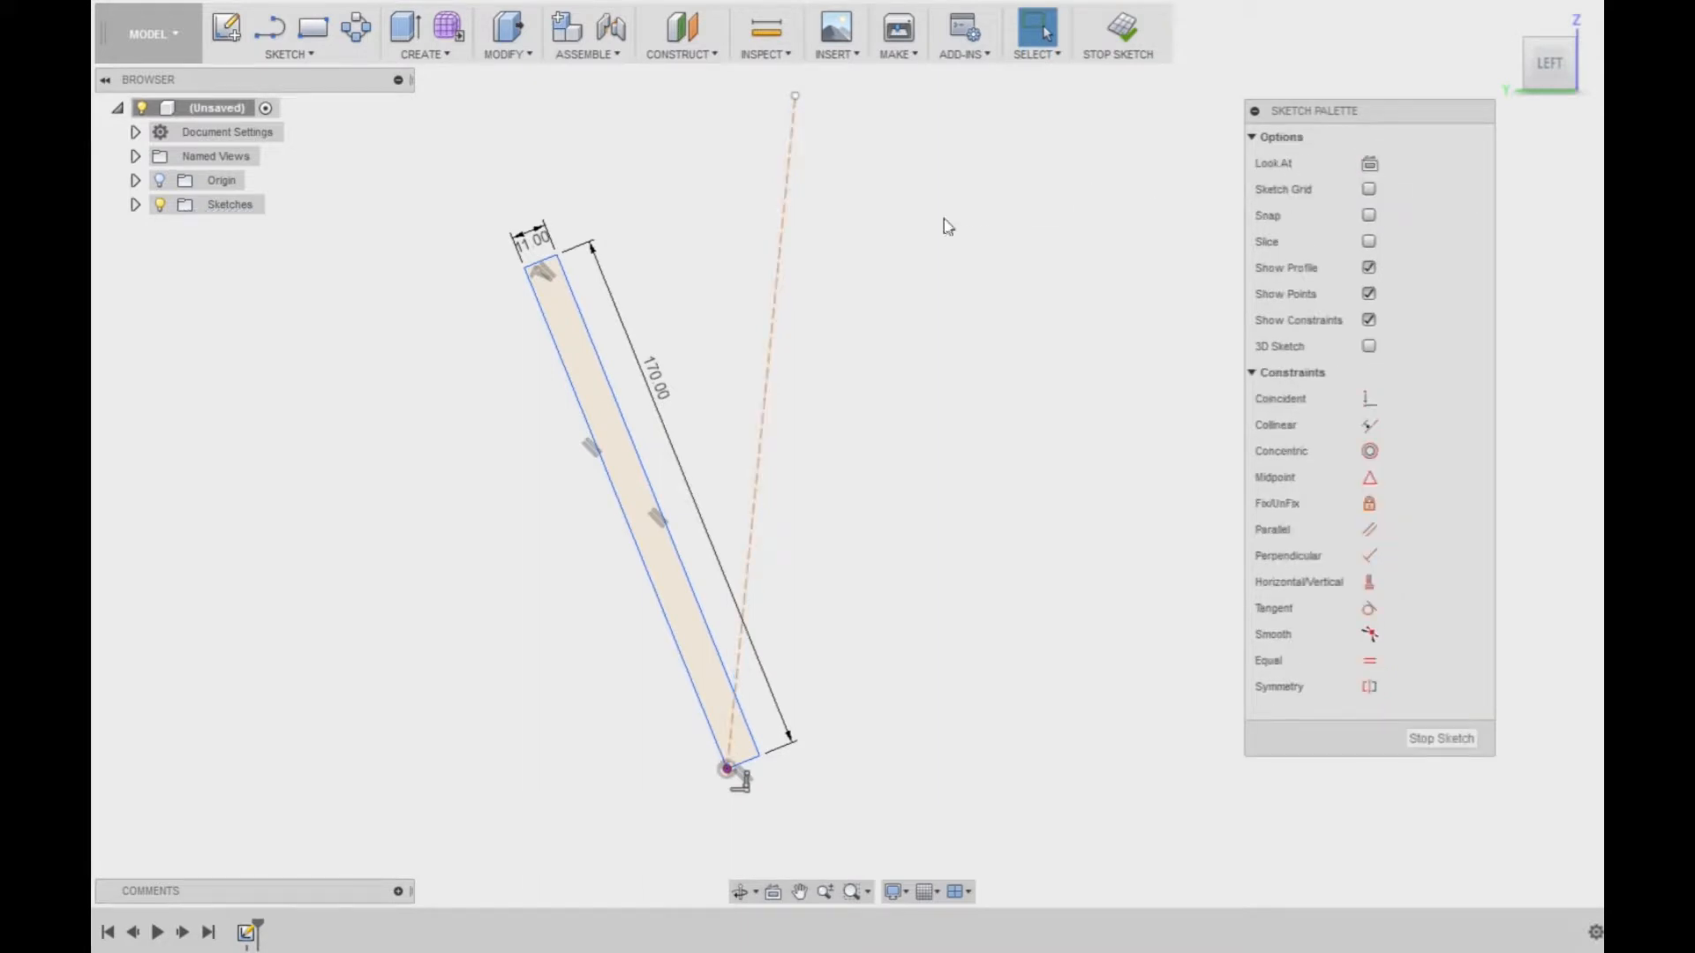
left_click(780, 265)
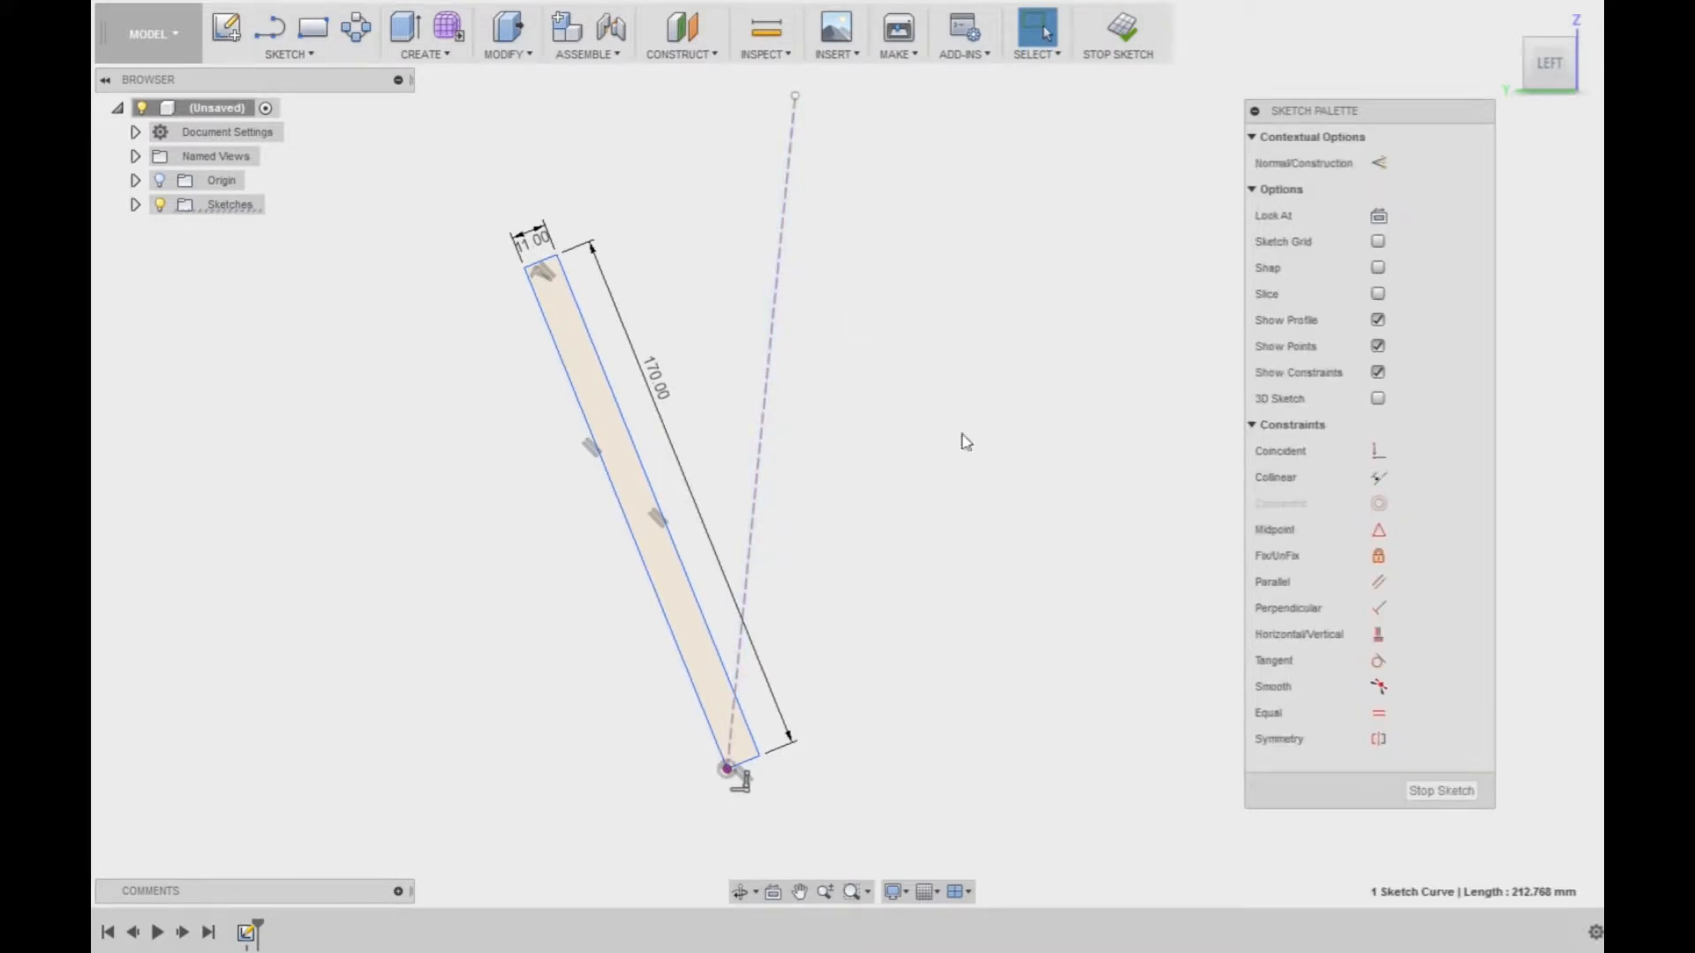
left_click(1370, 634)
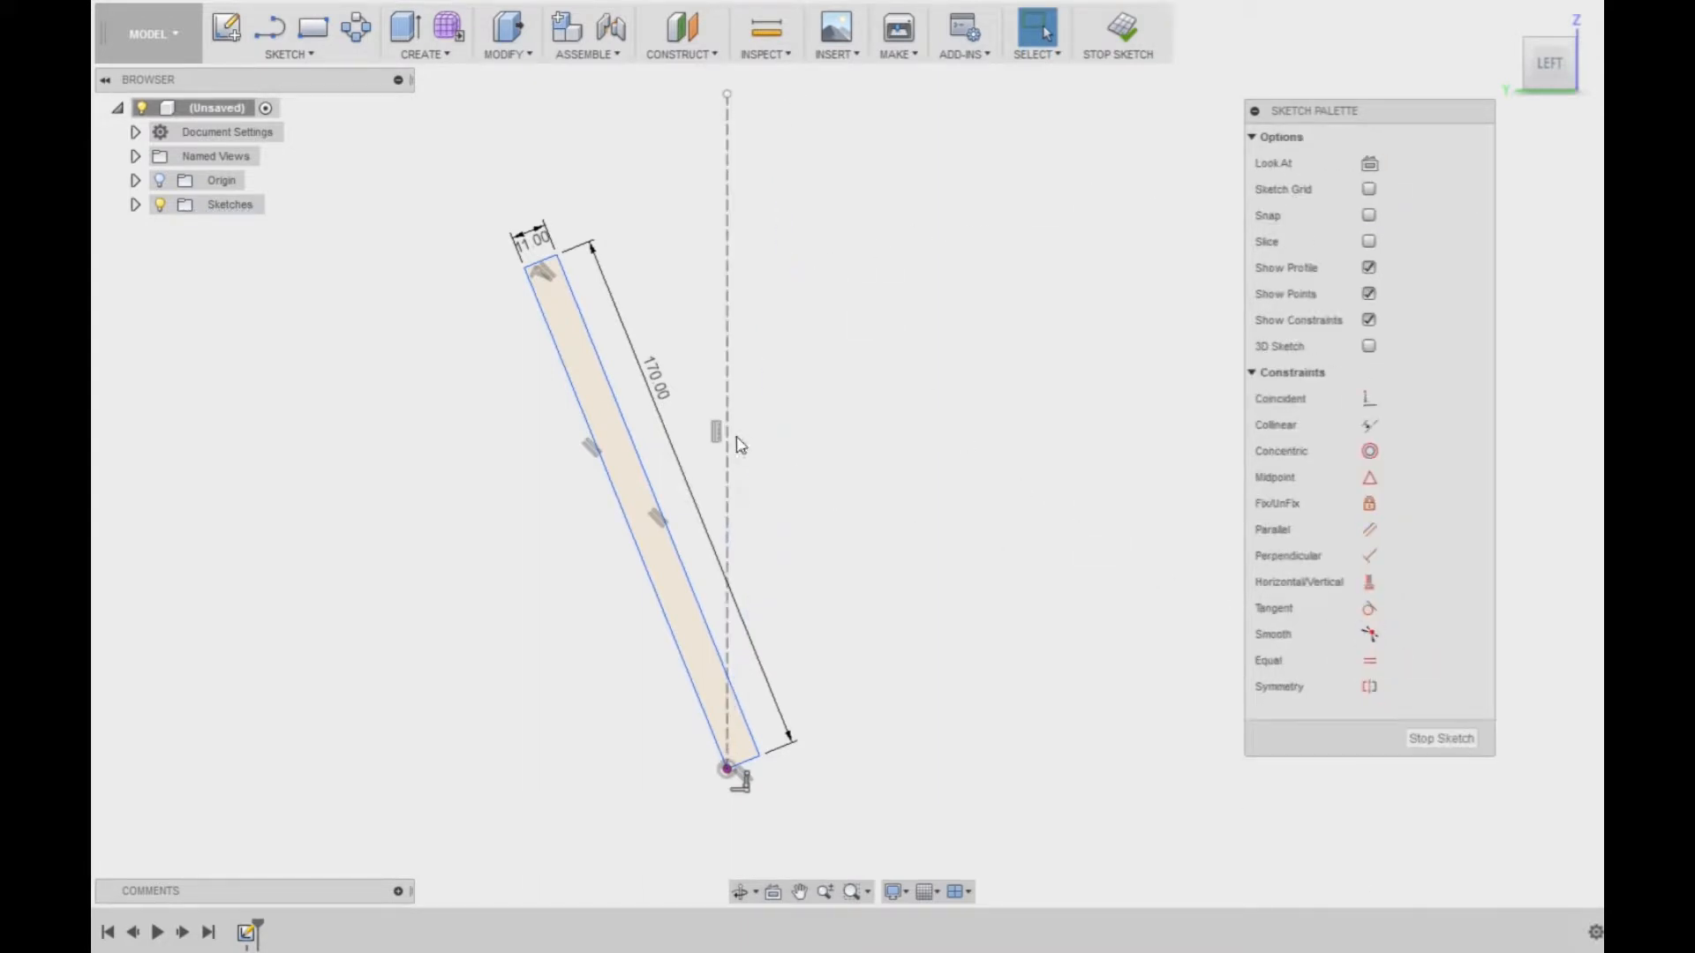
- Set the angle between the vertical construction line and the rectangle's long edge to 10 degrees, and finish the sketch
left_click(729, 446)
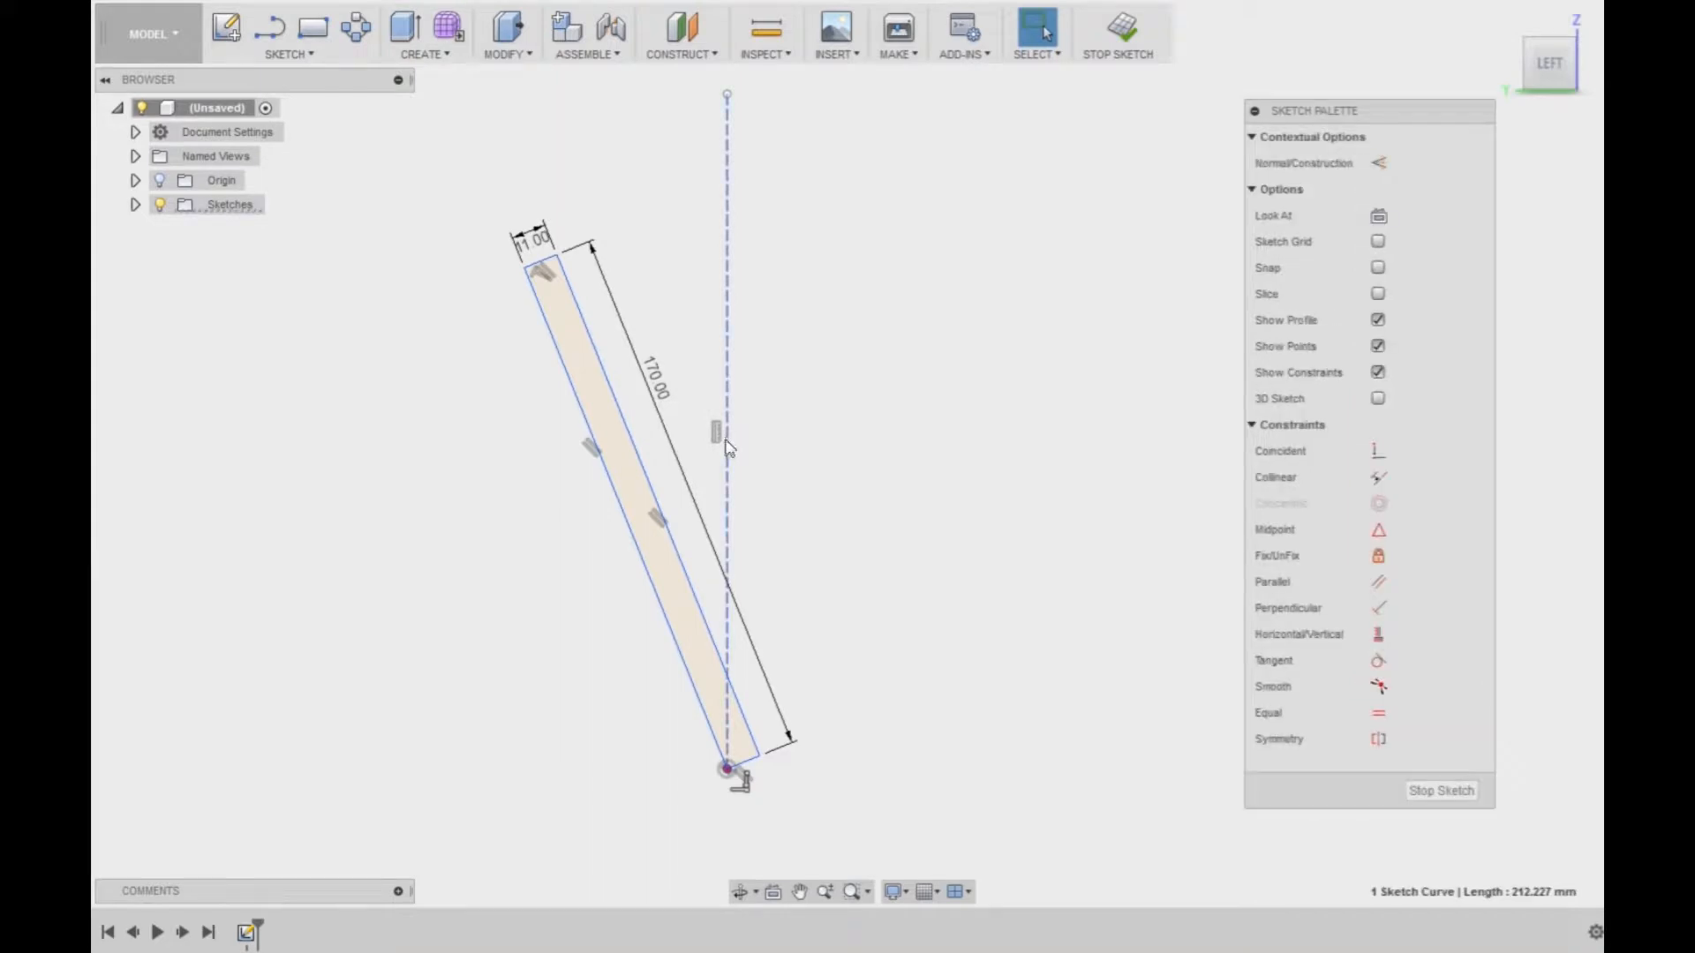
left_click(625, 504, "ctrl")
key("d")
left_click(654, 148)
type("10")
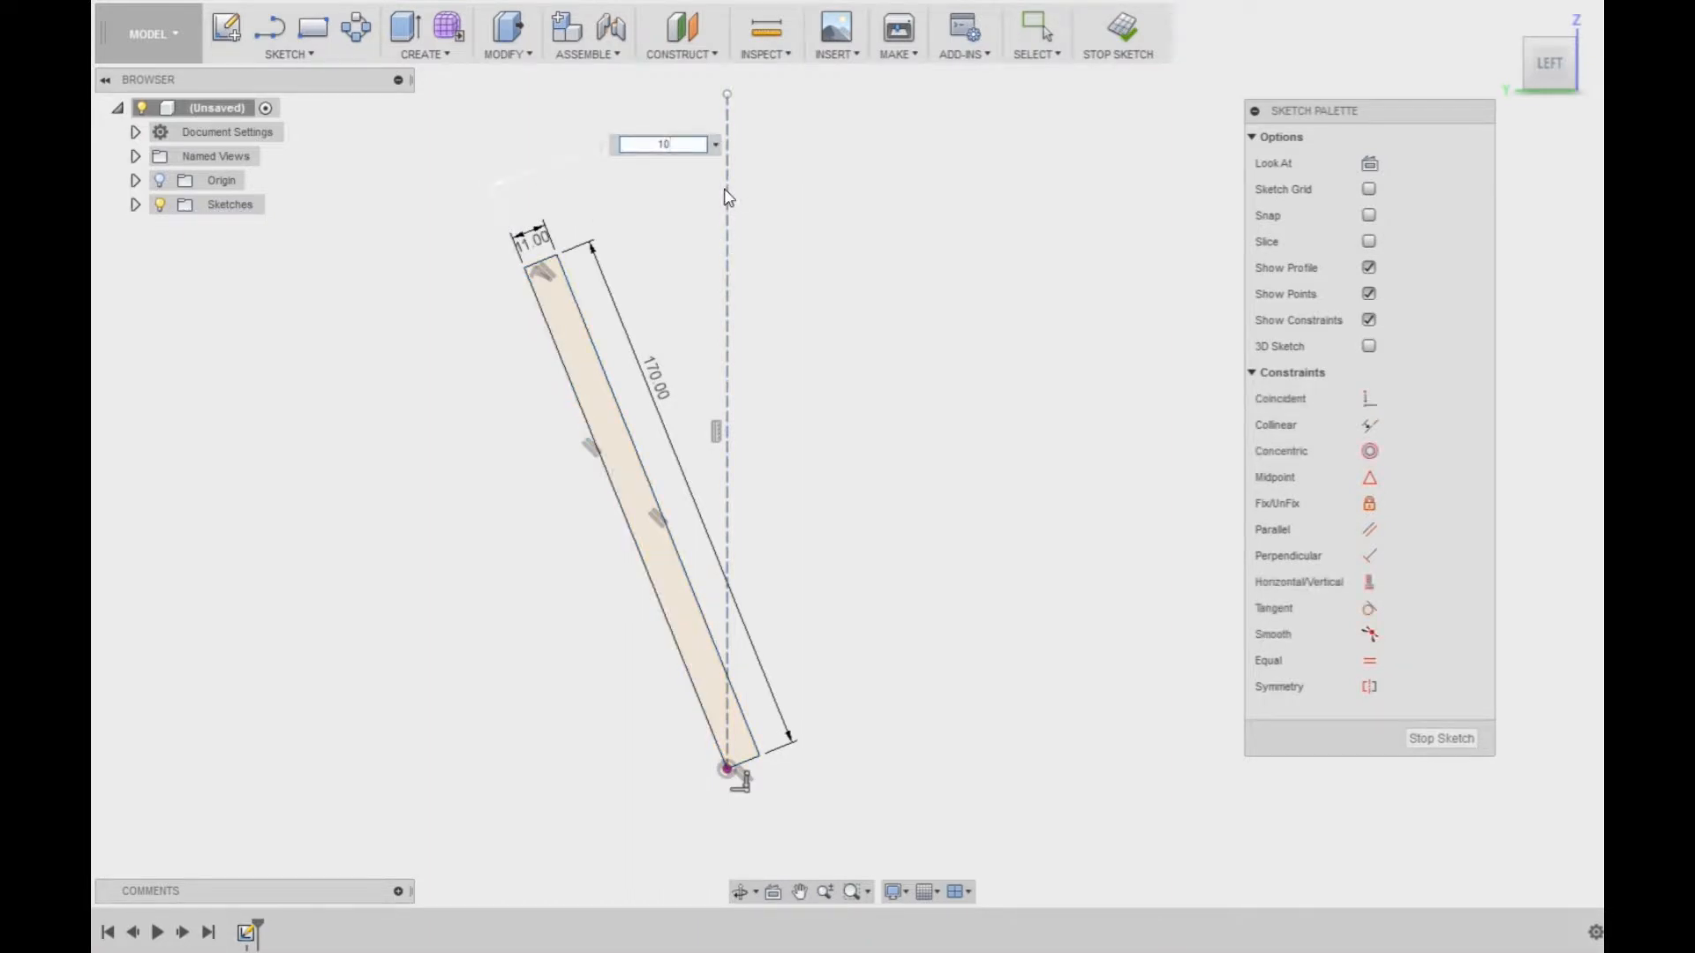
key("Return")
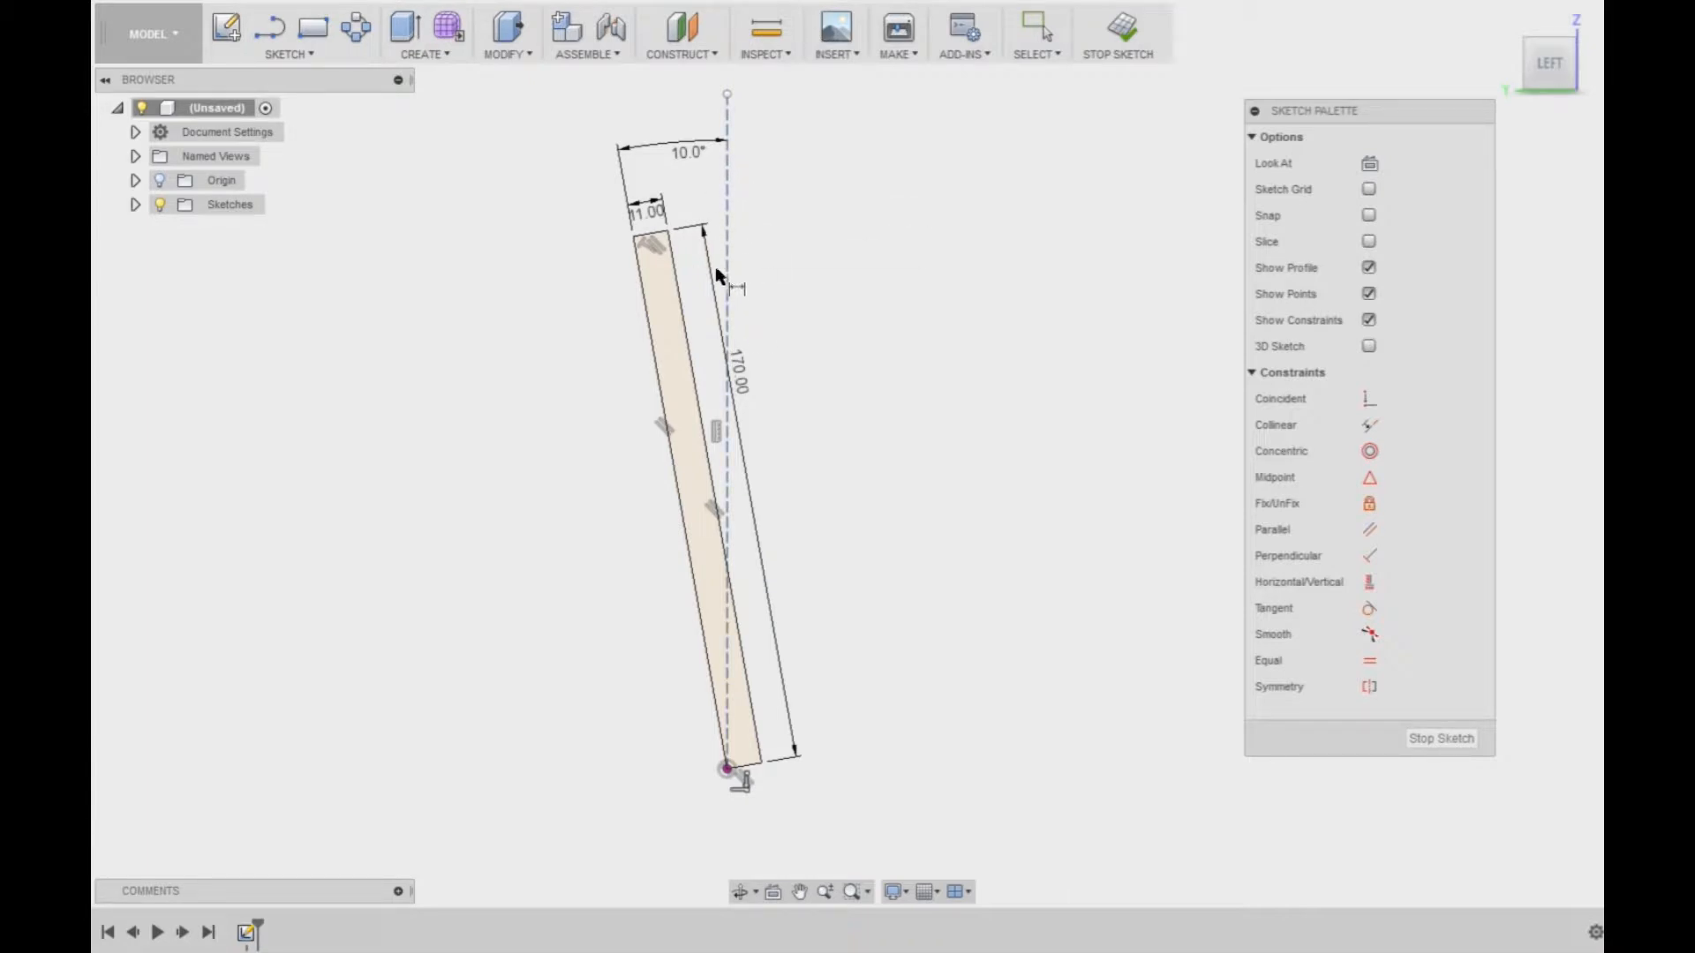
left_click(651, 207)
left_click(1441, 739)
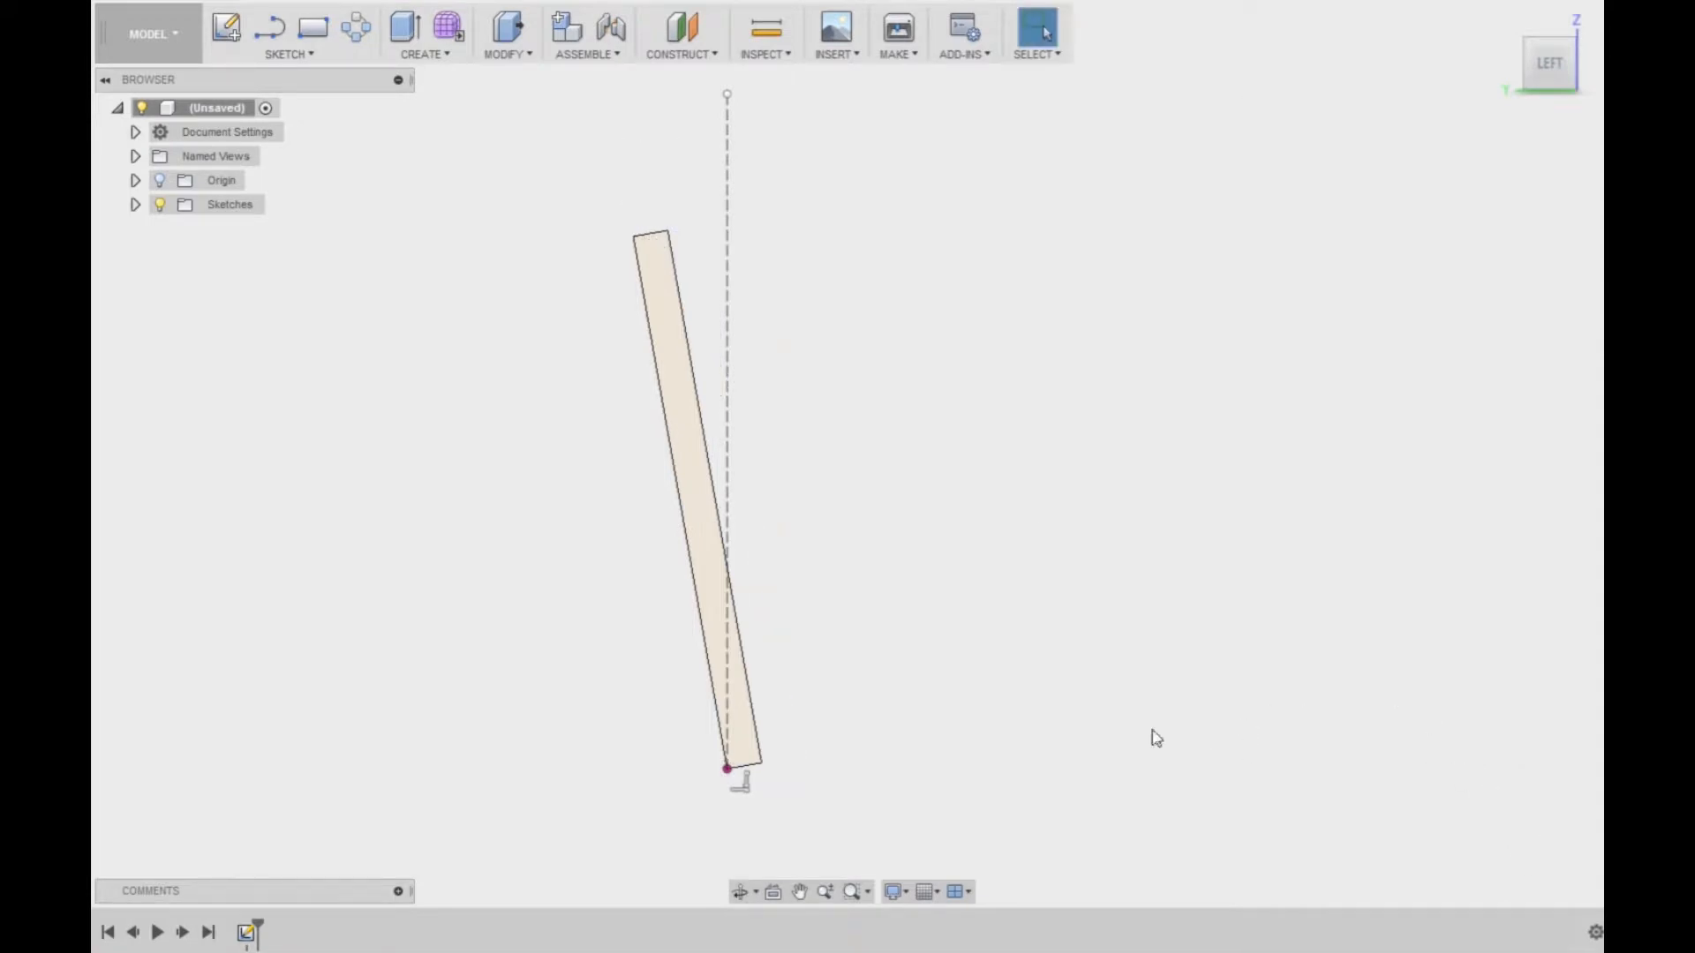
- Extrude the tilted rectangle profile 105 mm to one side as a new body, using the width given in Scan0003.pdf
left_click(695, 431)
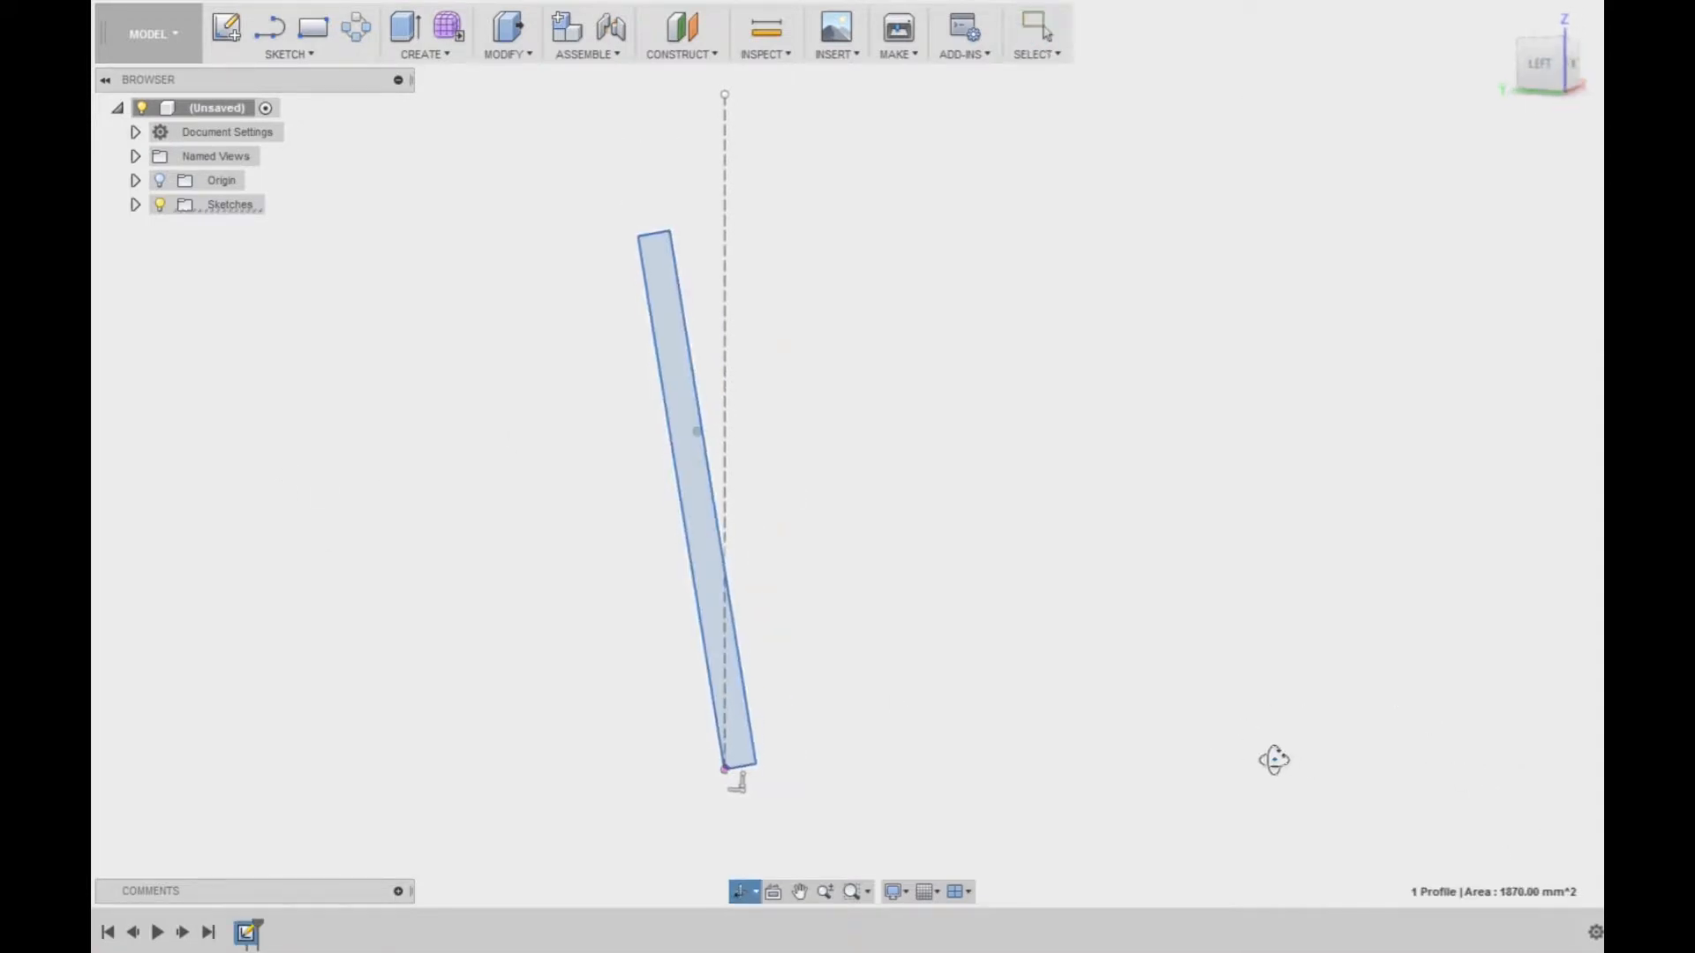
left_click(422, 55)
left_click(434, 99)
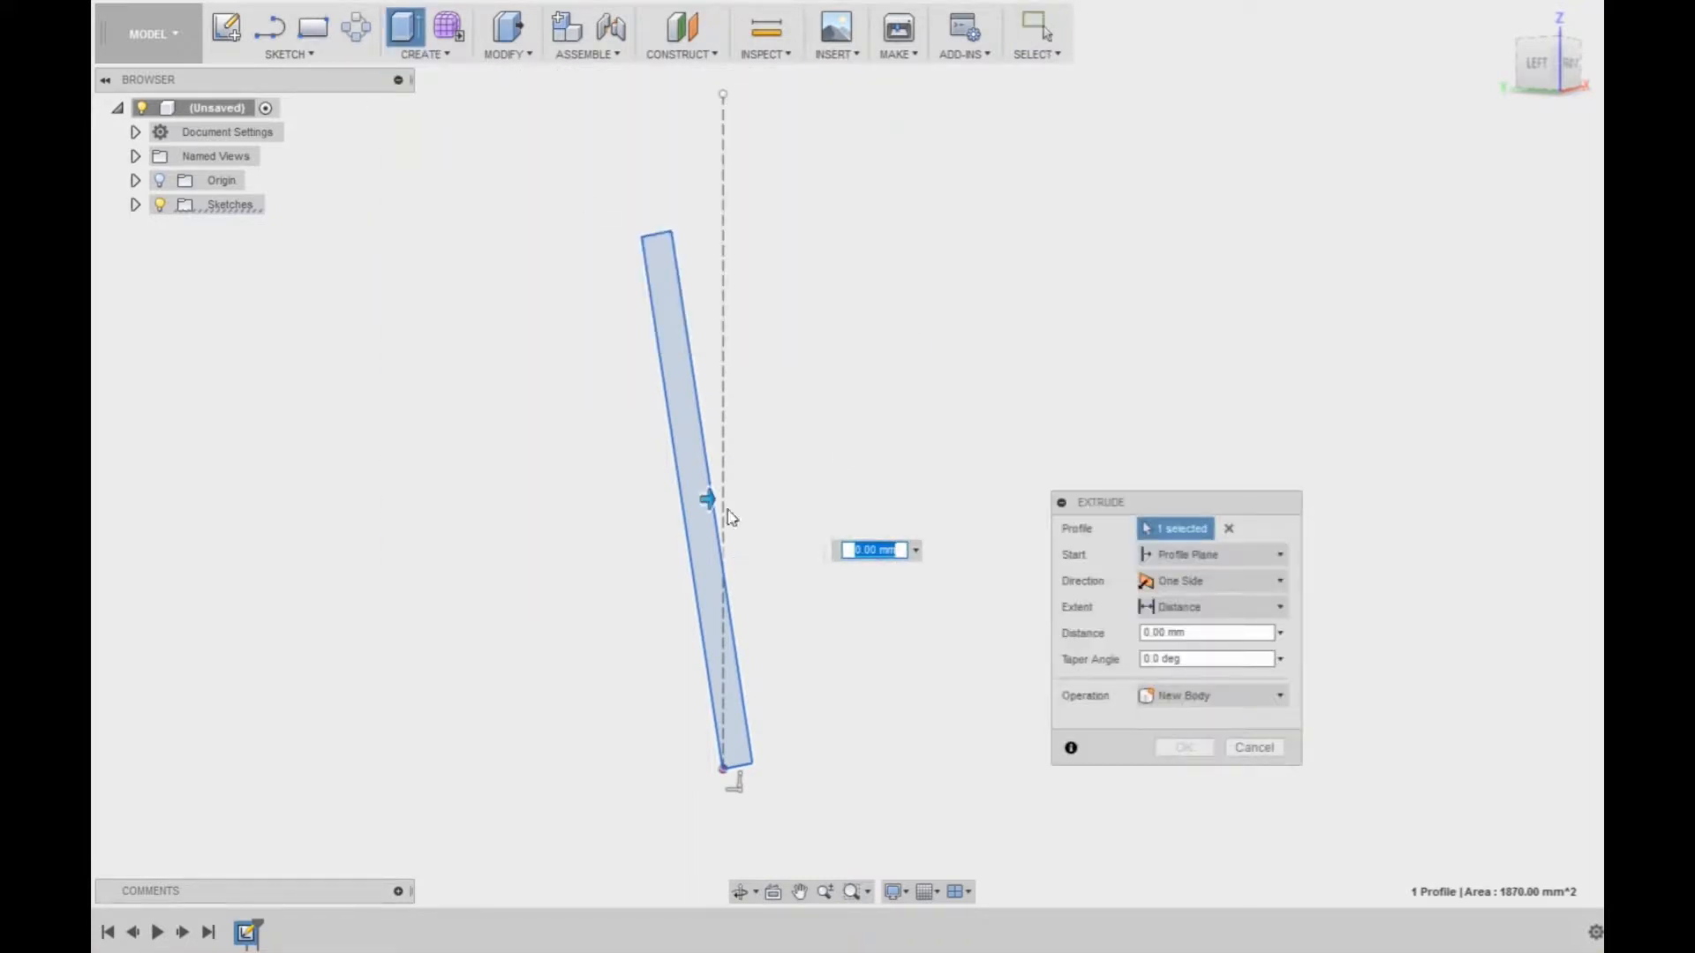
left_click_drag(708, 499, 933, 499)
middle_click_drag(1062, 465, 850, 477)
left_click_drag(801, 470, 750, 474)
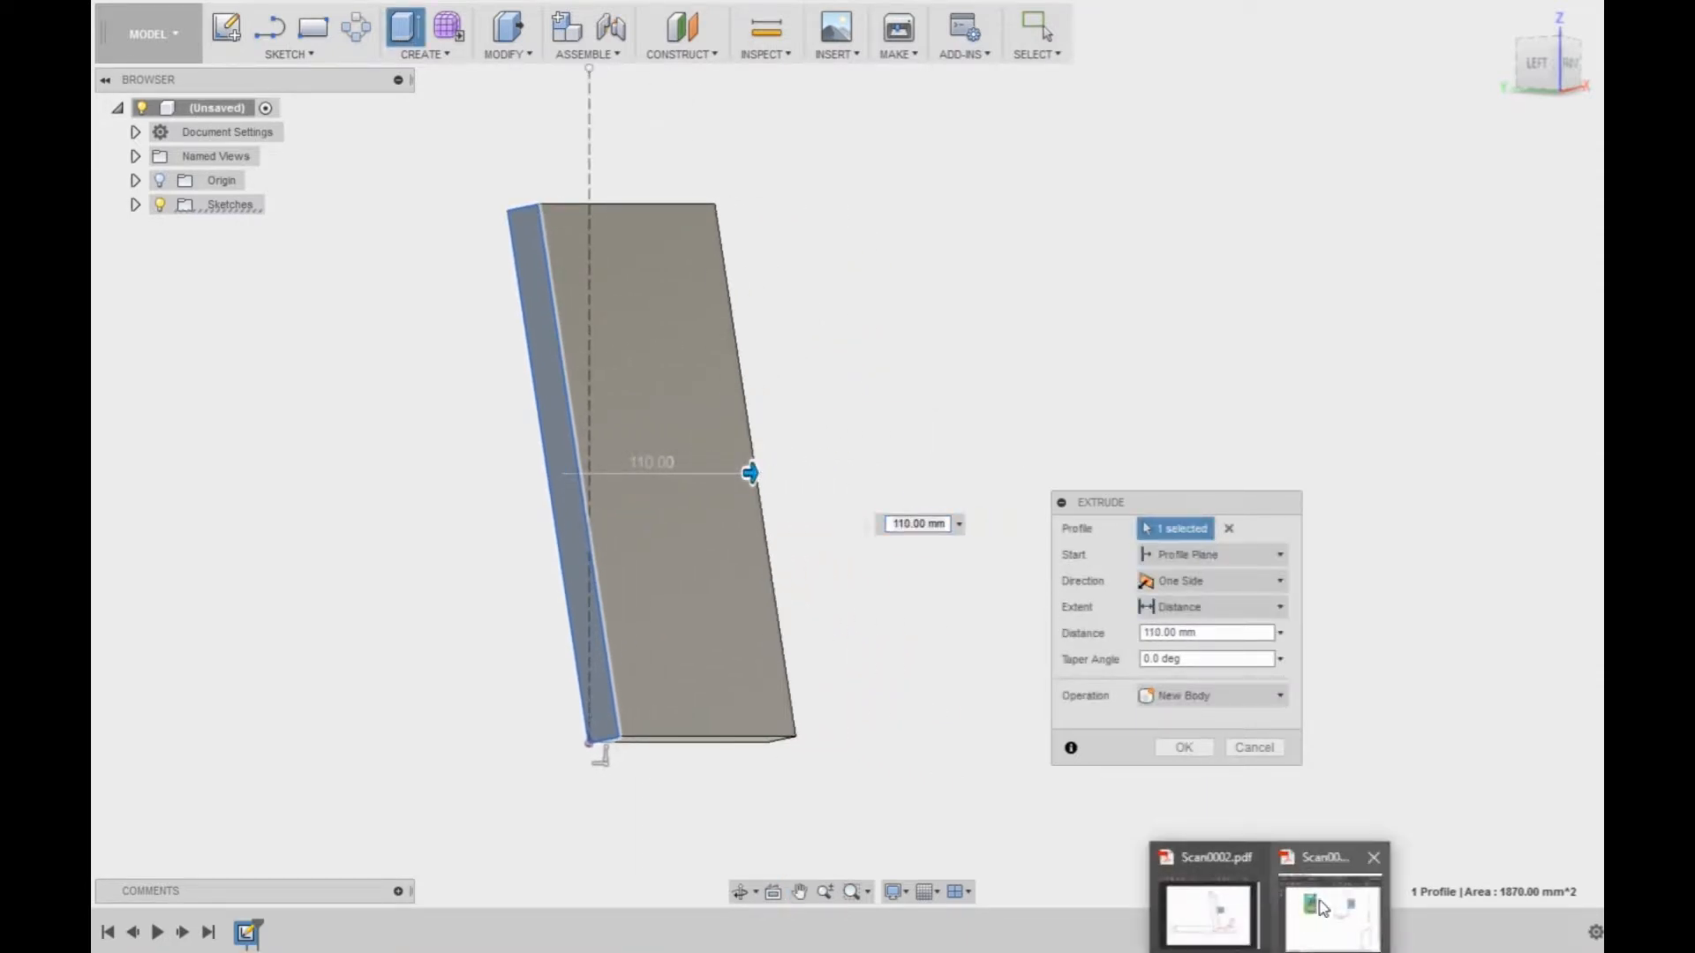
left_click(1324, 900)
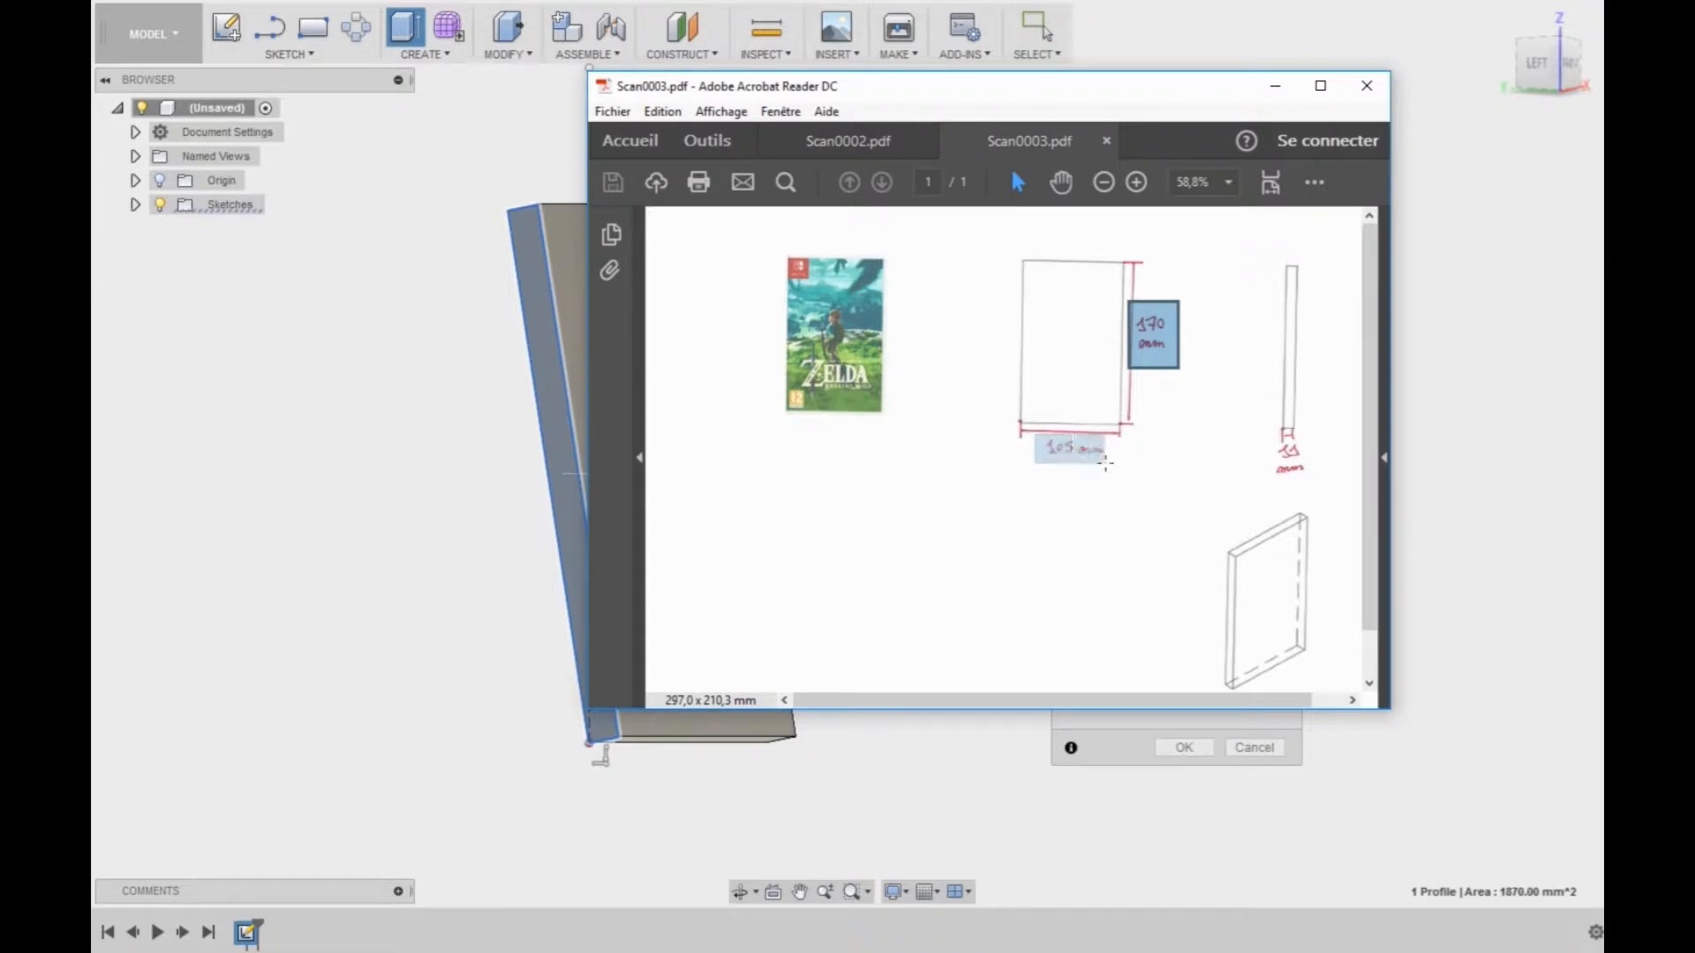
left_click(336, 450)
left_click(918, 523)
type("105")
key("Return")
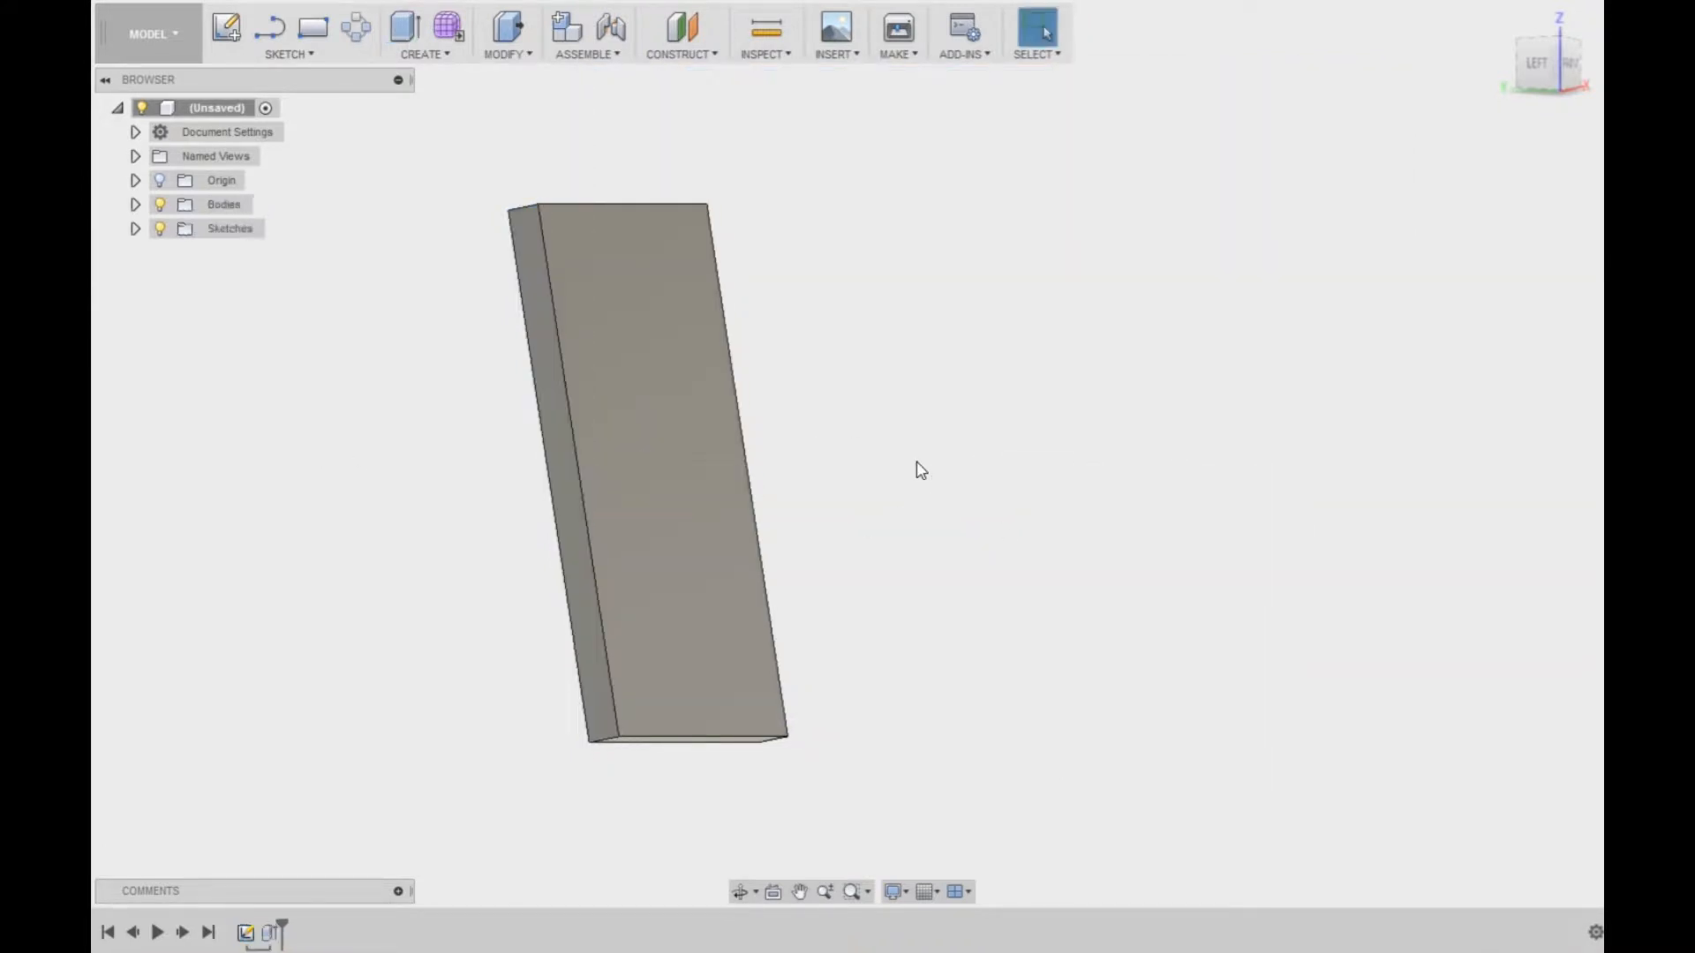
- Insert the Zelda Breath of the Wild cover image as an attached canvas on the case's large front face, scaled to 1.63
middle_click_drag(722, 666, 771, 549, "shift")
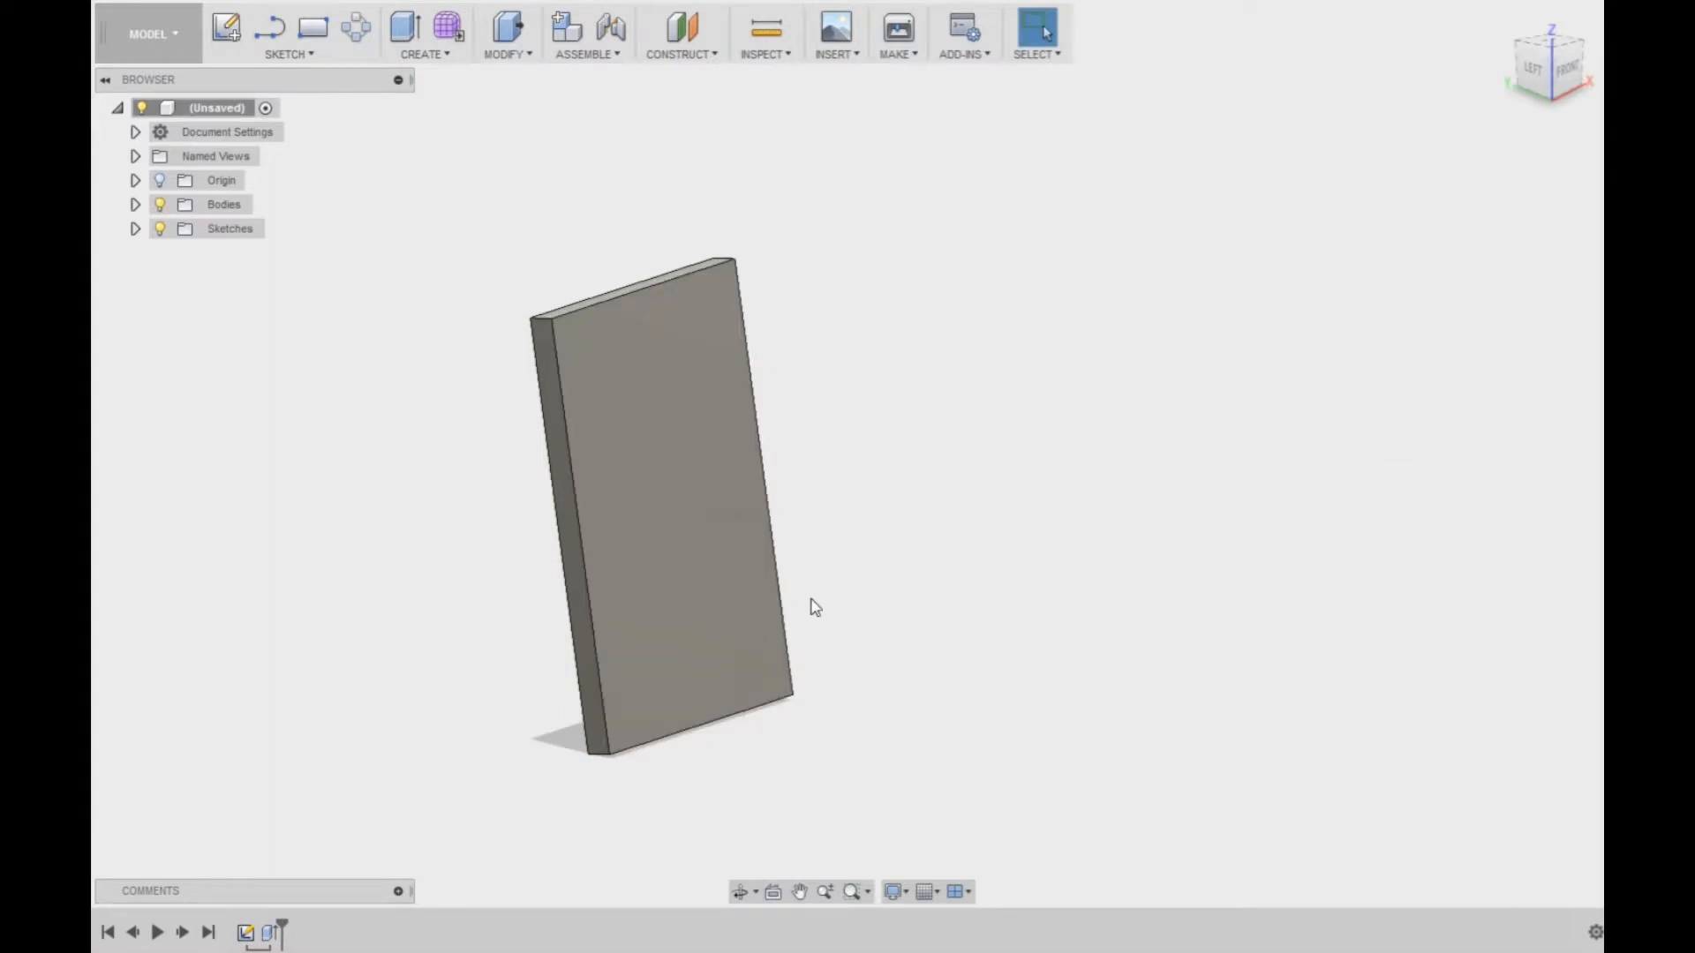
left_click(765, 501)
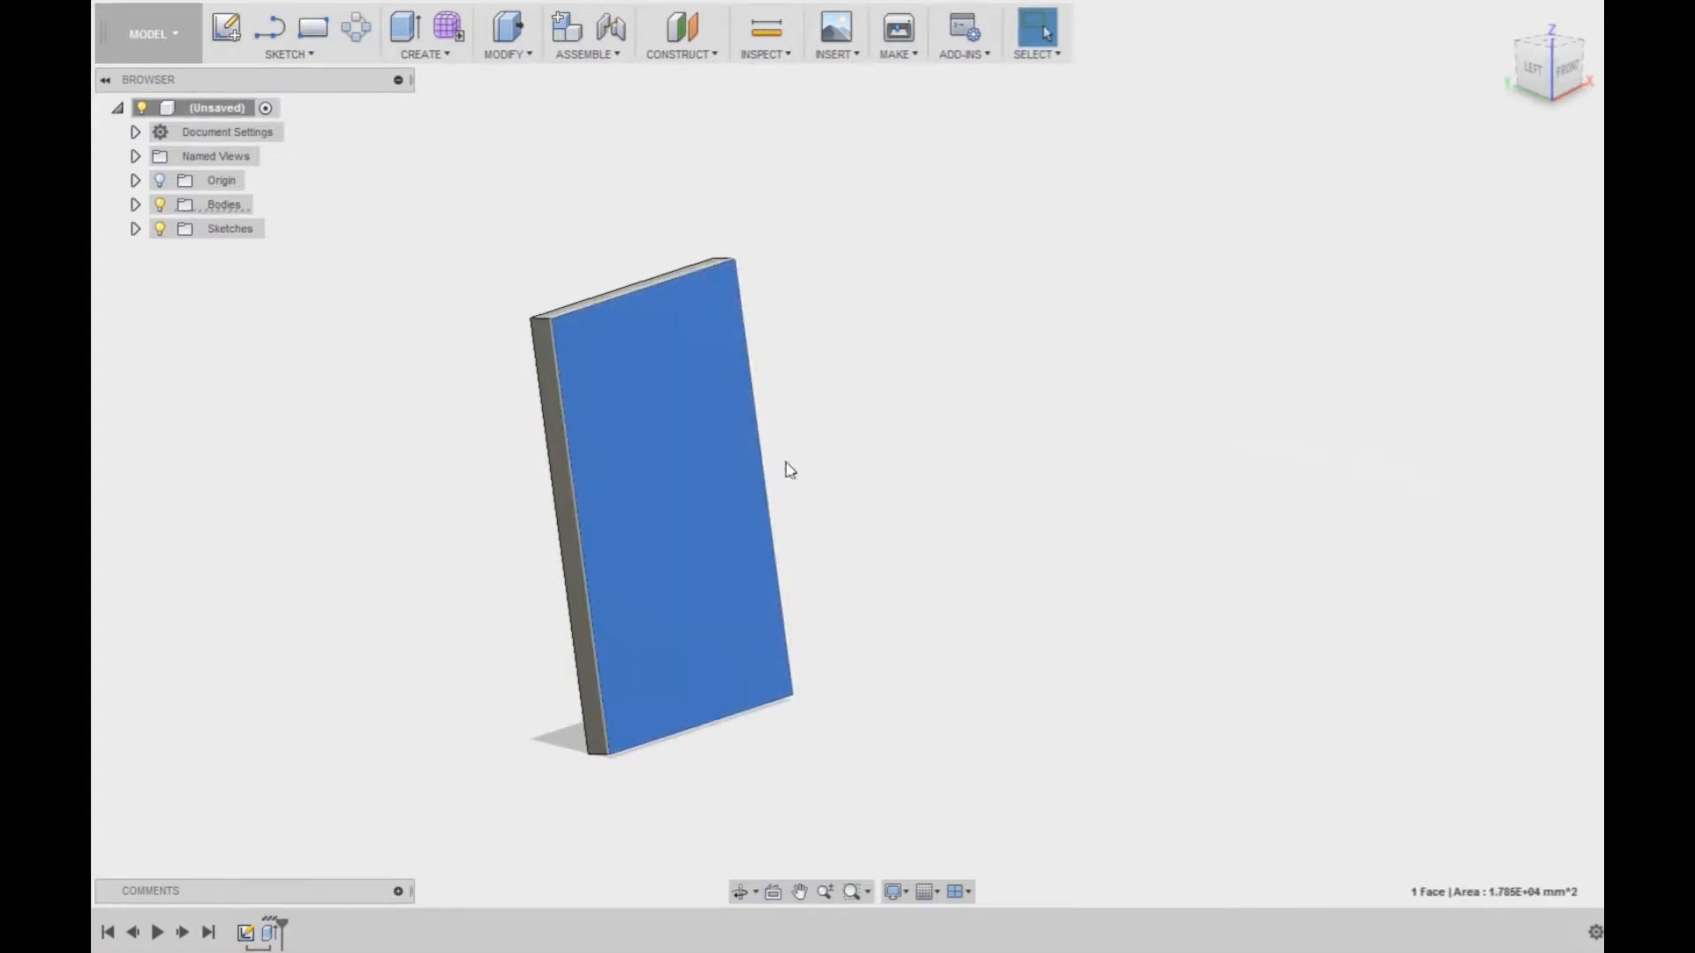
left_click(837, 33)
left_click(1166, 555)
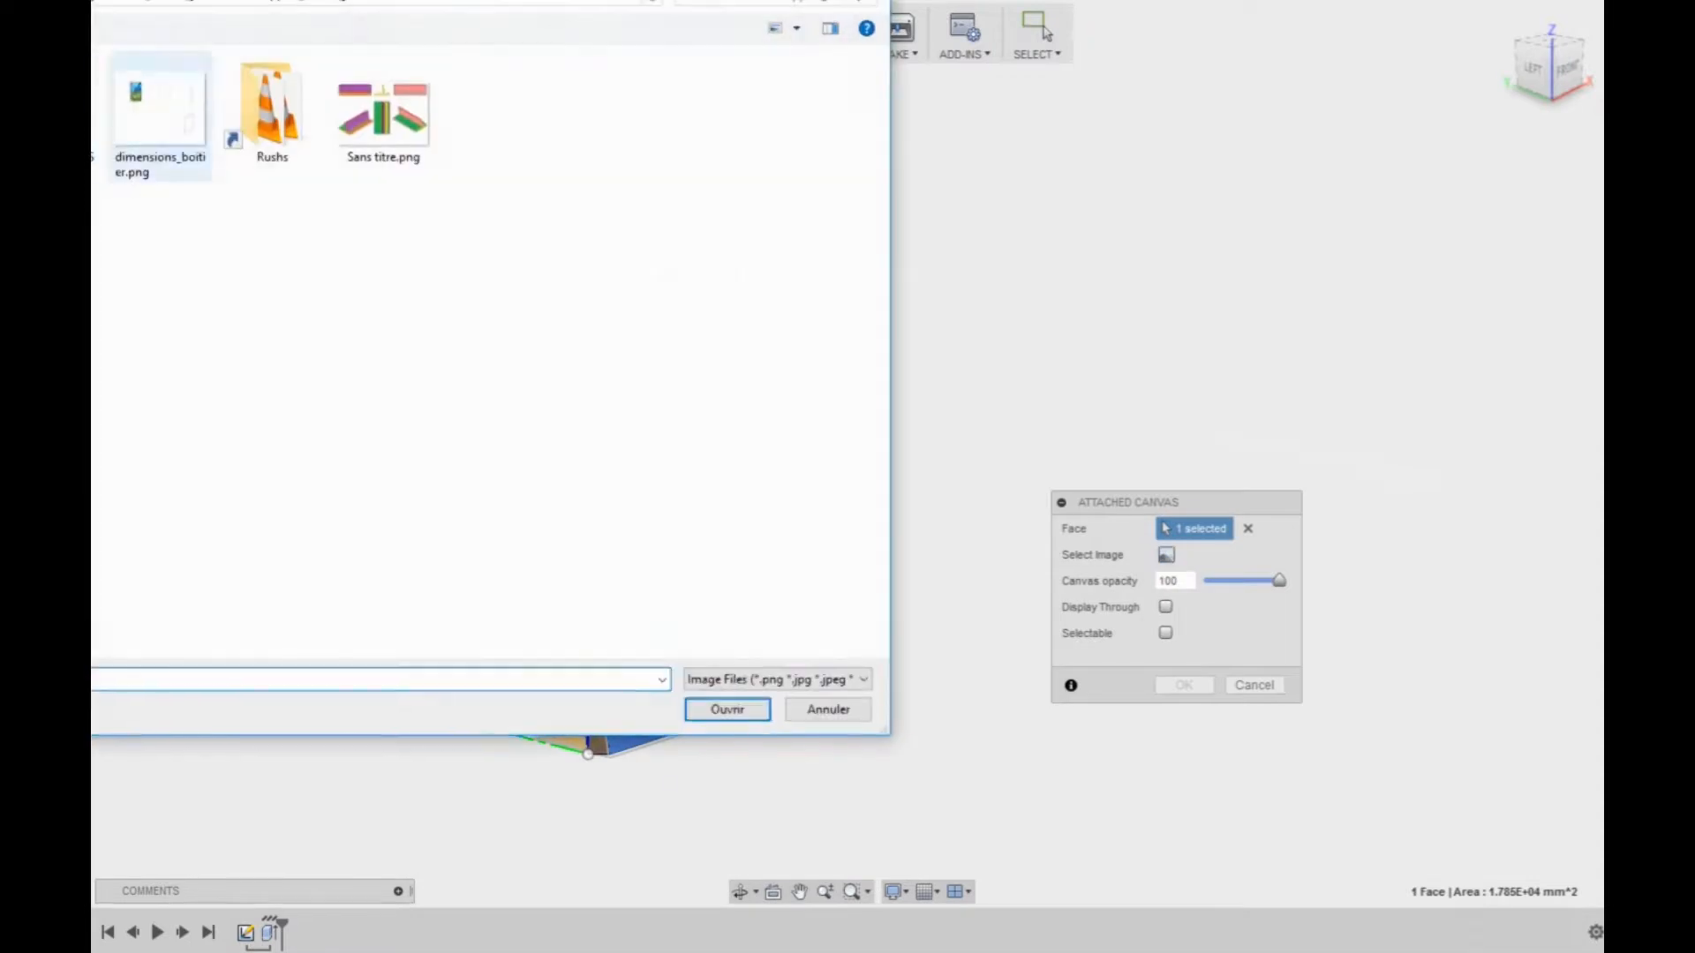
double_click(231, 135)
left_click_drag(735, 490, 712, 427)
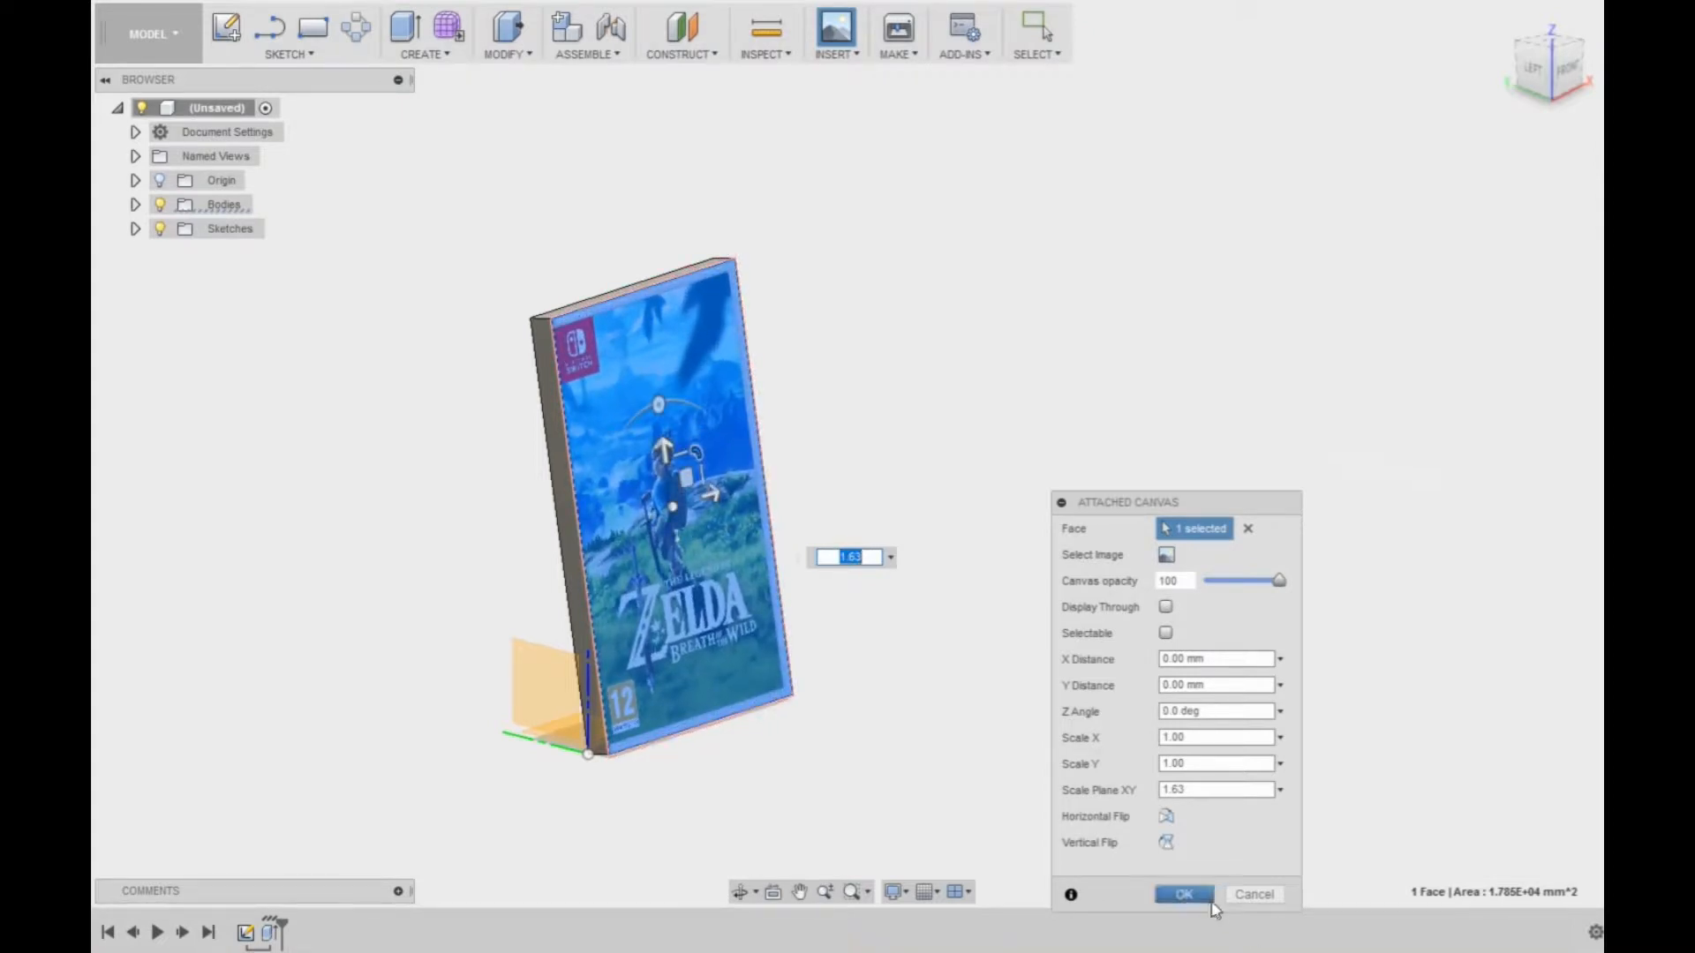
left_click(1184, 895)
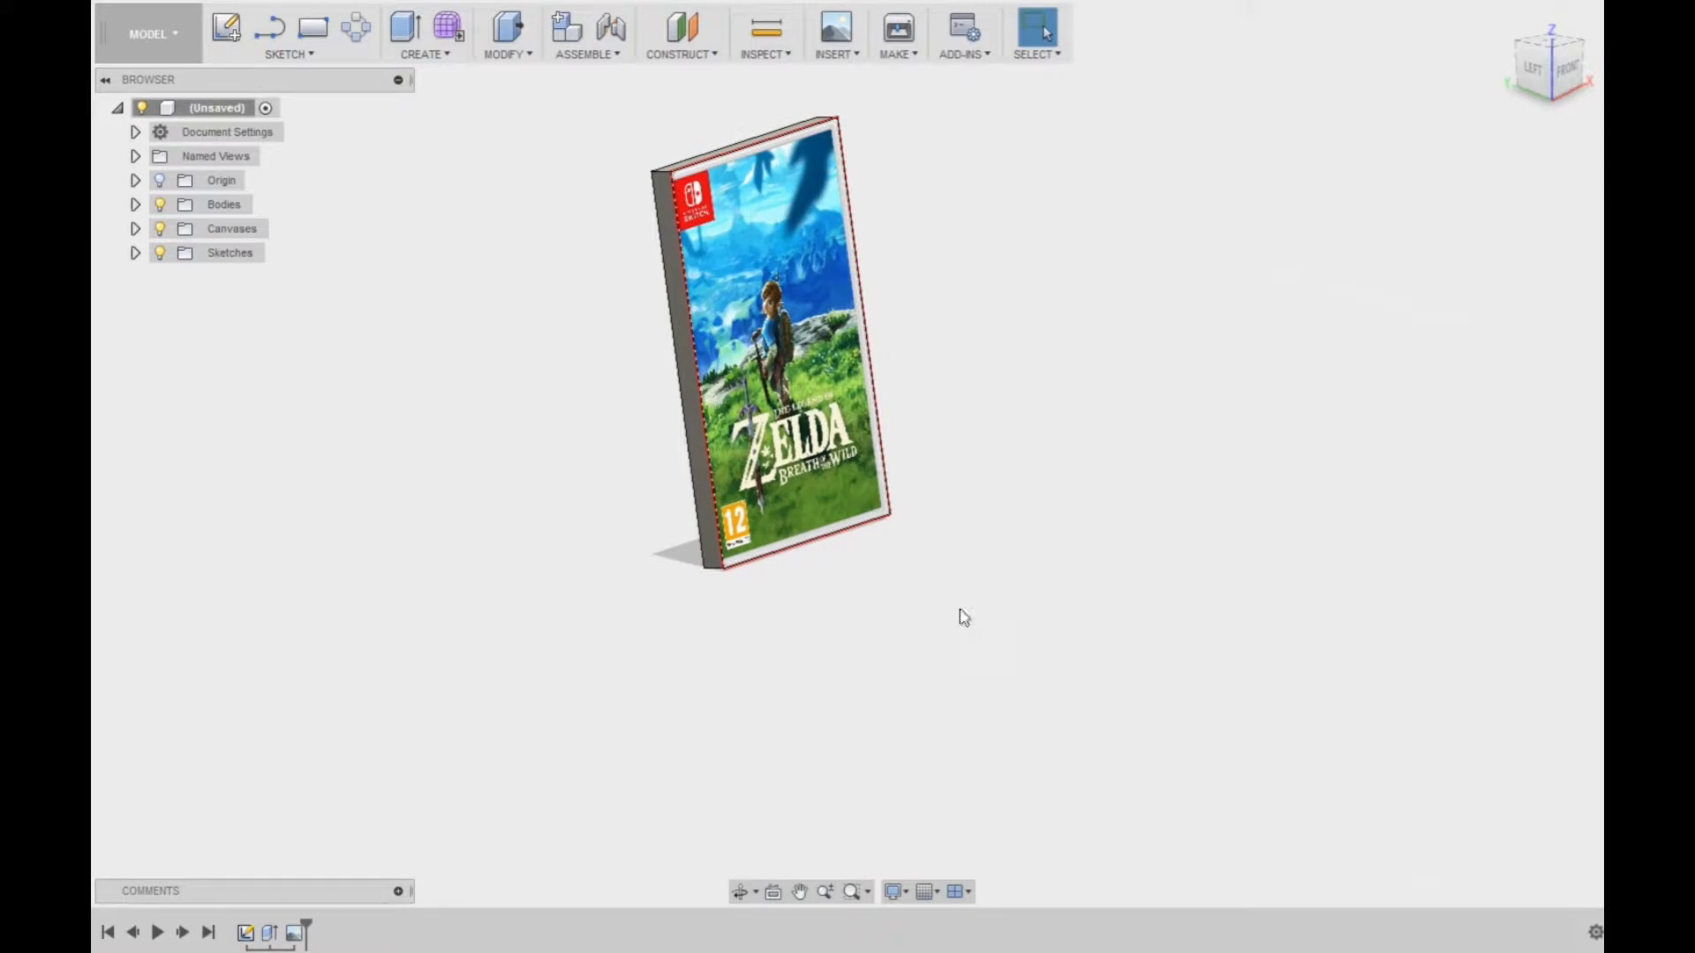
- Consult the stand profile drawing in Scan0002.pdf and start a sketch on the case's narrow left side face
mouse_move(906, 543)
middle_mouse_down("shift")
mouse_move(730, 605)
mouse_move(1021, 480)
mouse_move(932, 561)
middle_mouse_up("shift")
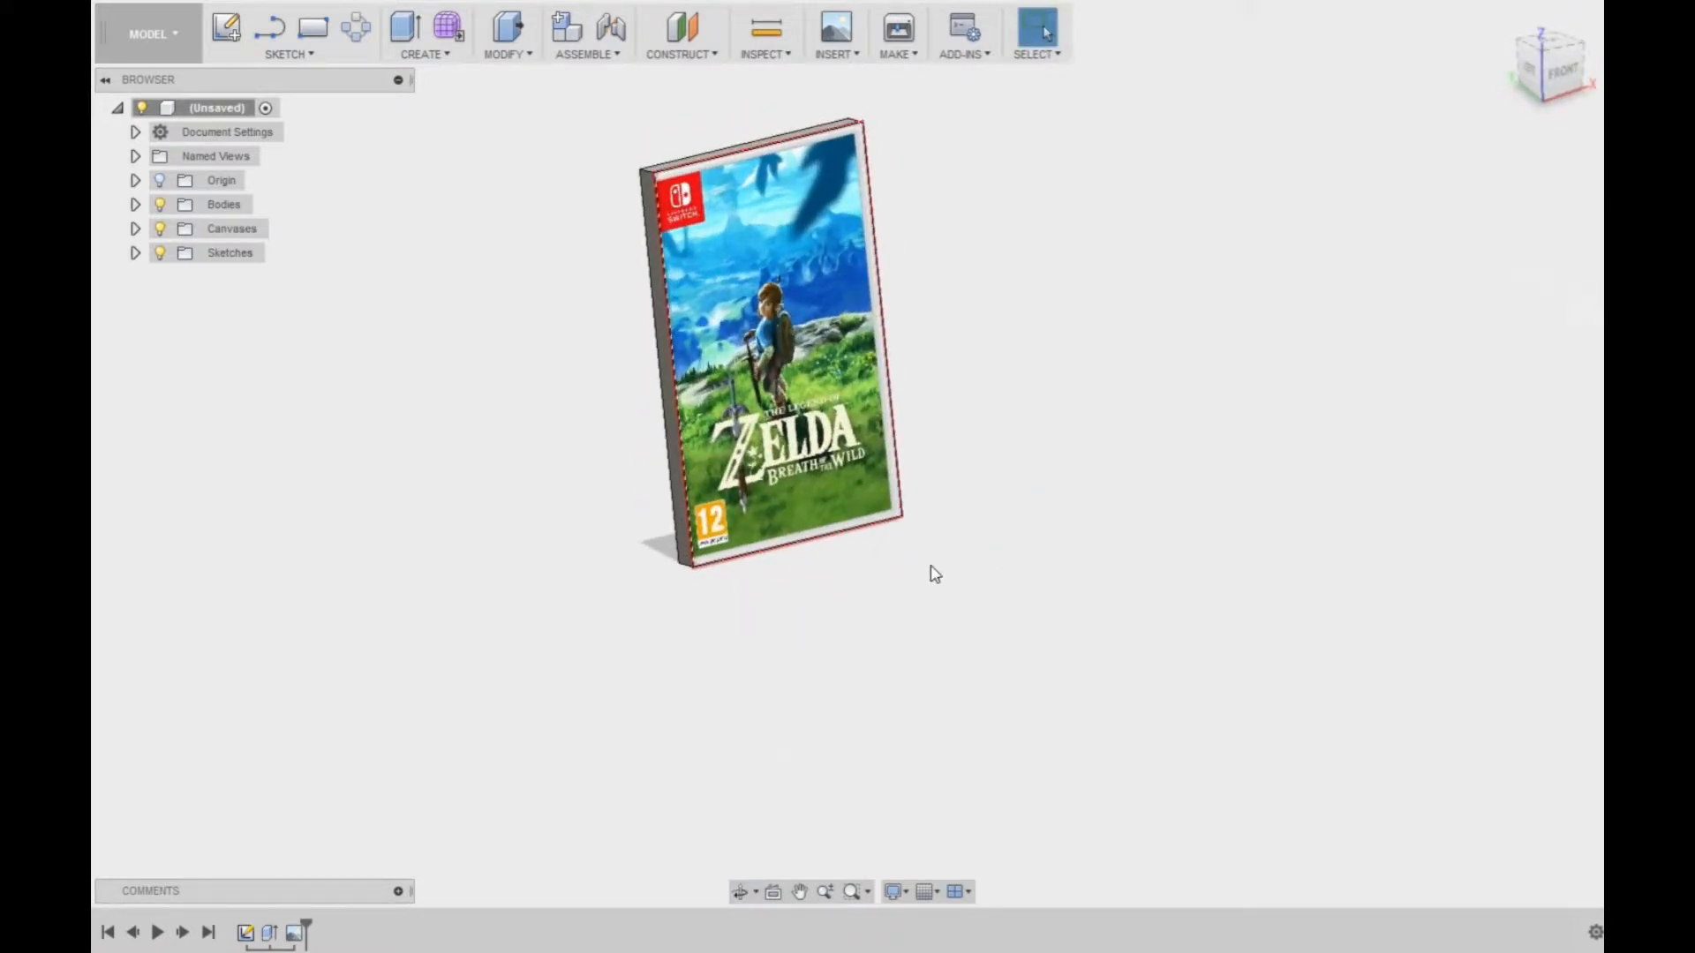
middle_click_drag(509, 670, 574, 652, "shift")
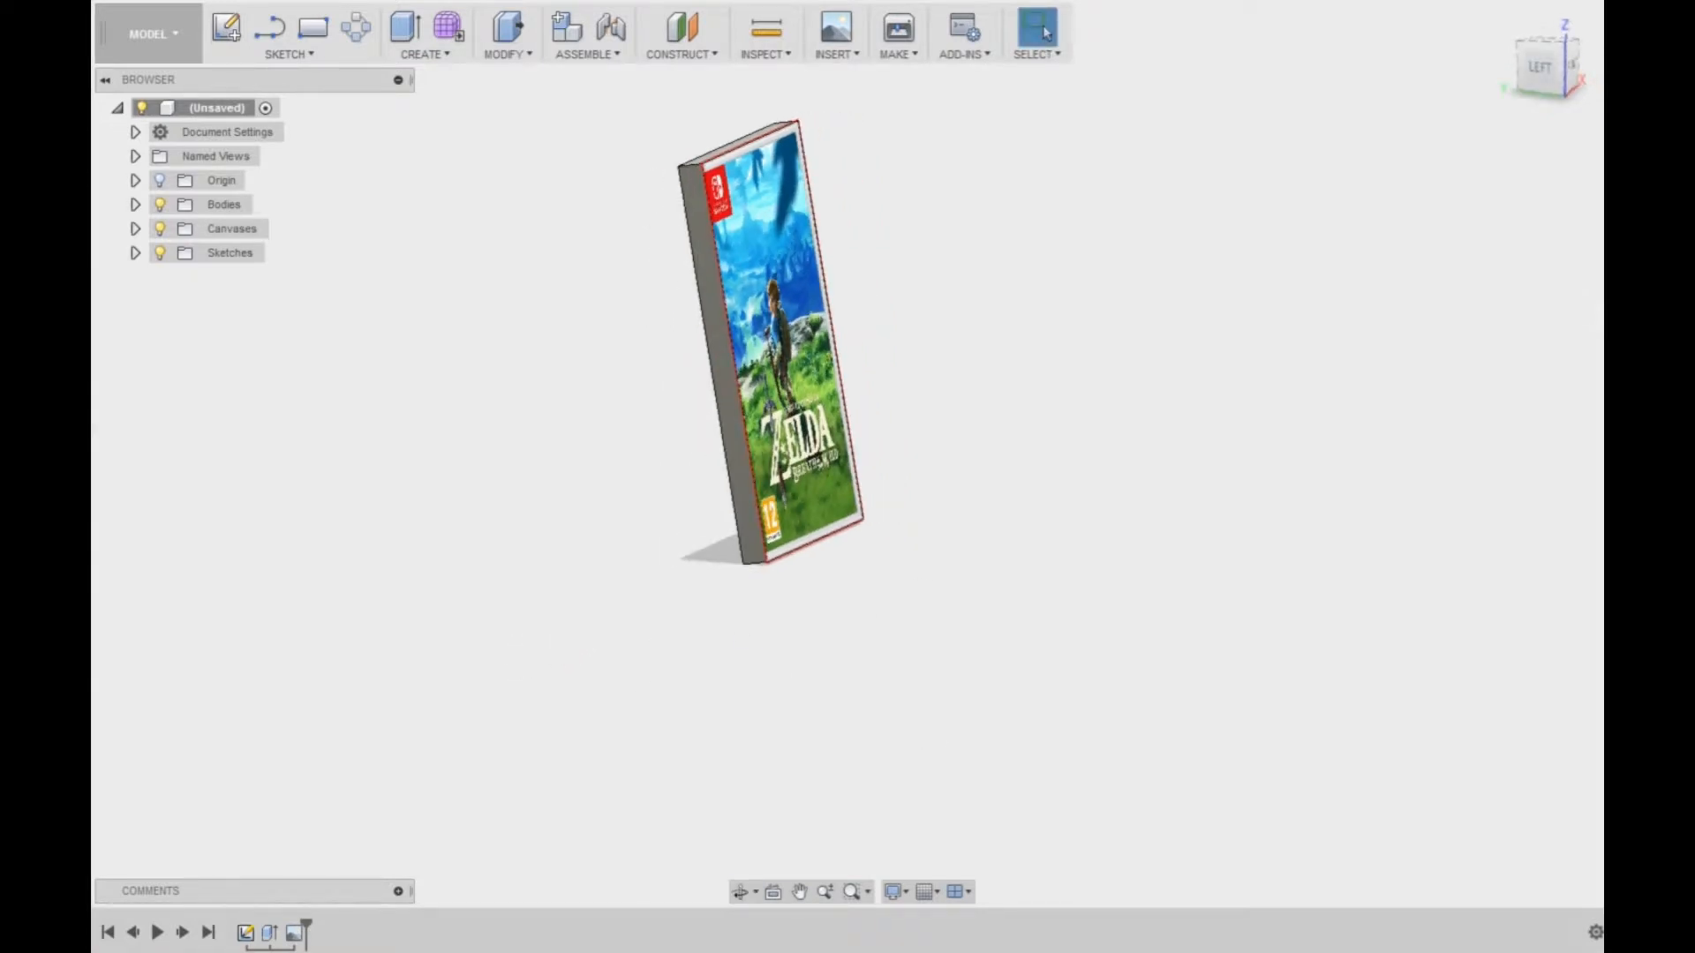
left_click(1147, 865)
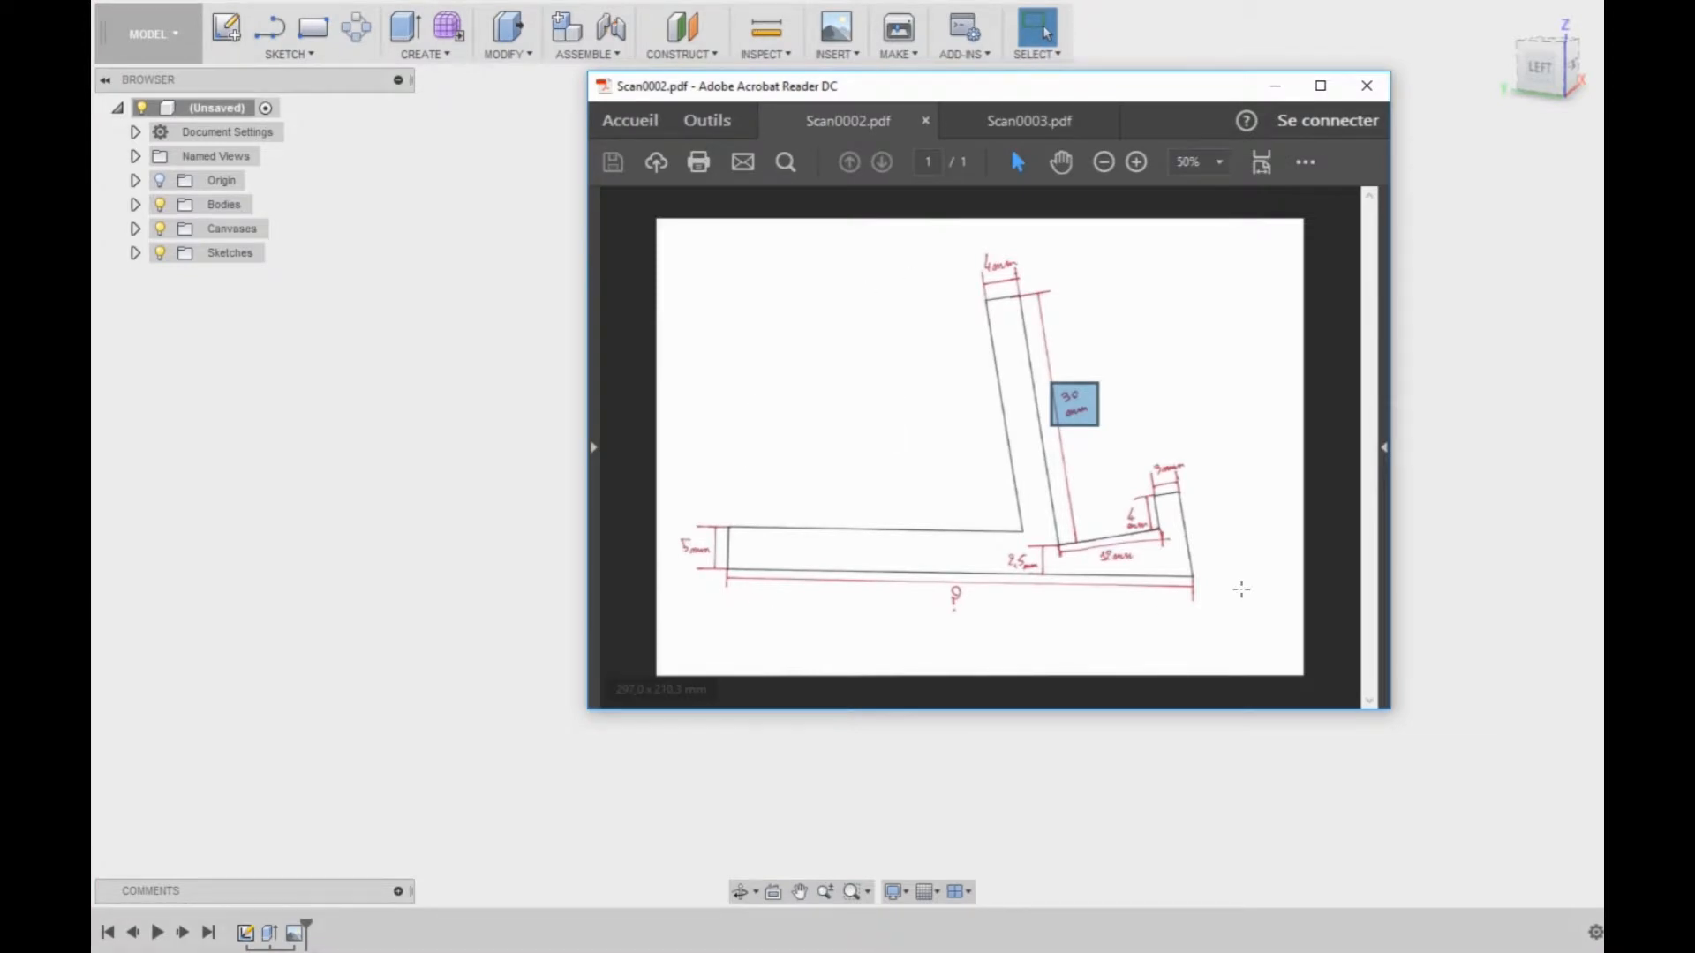
left_click(442, 494)
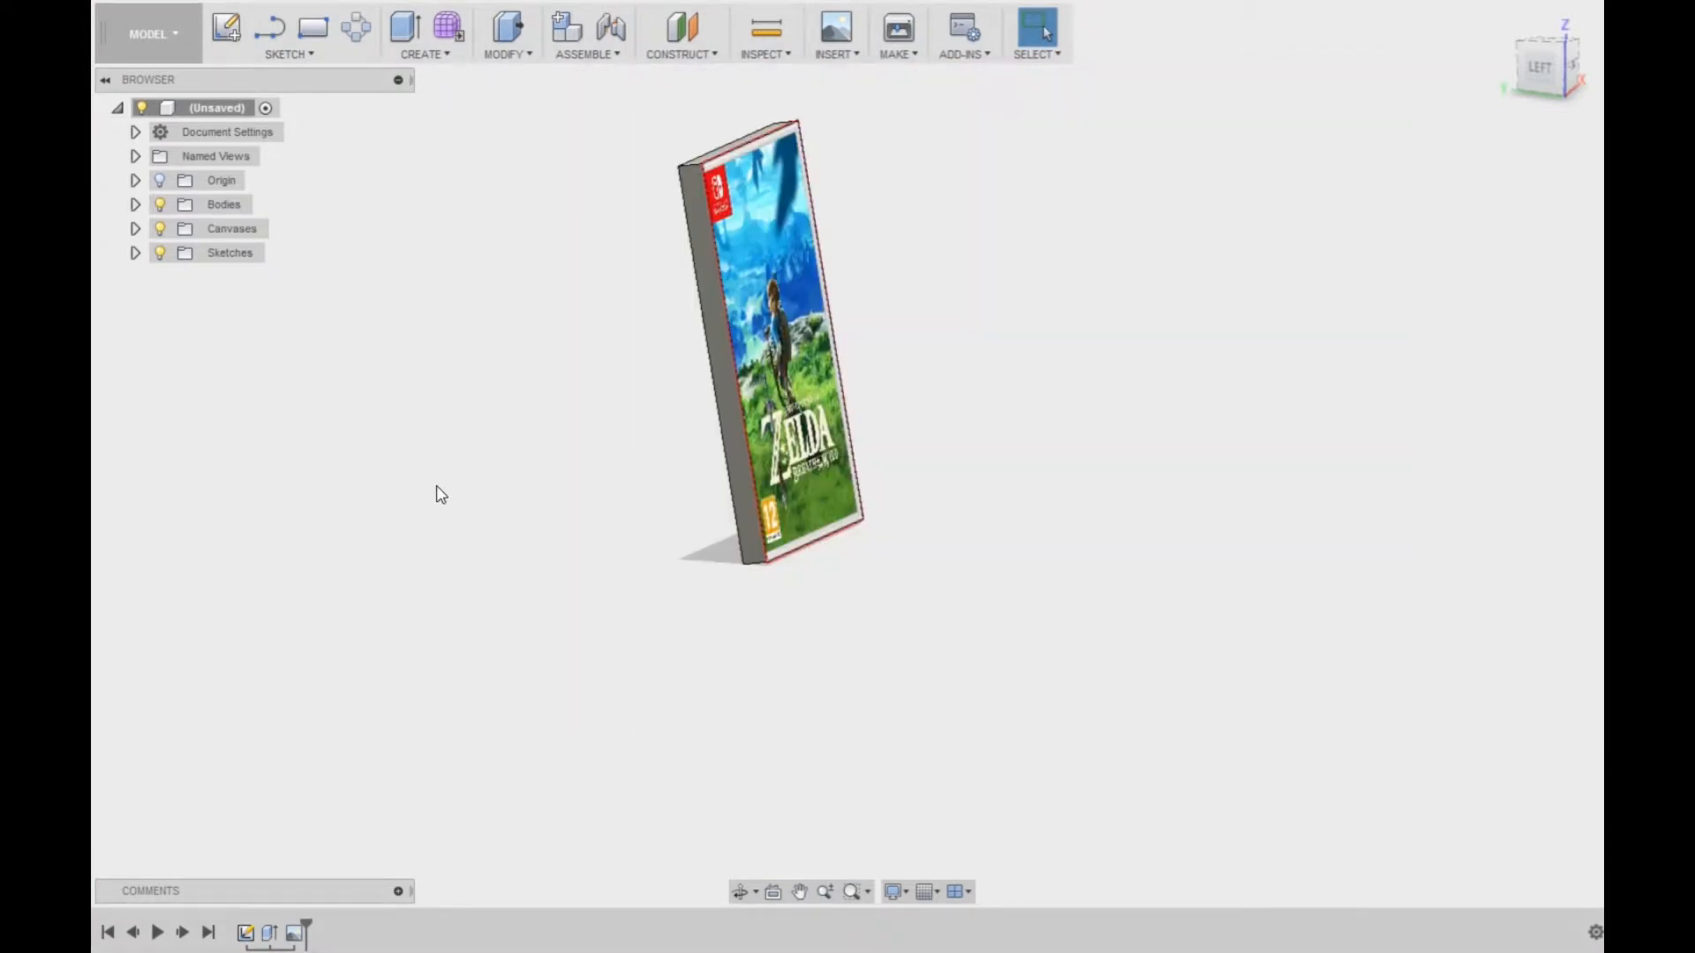
left_click(1545, 65)
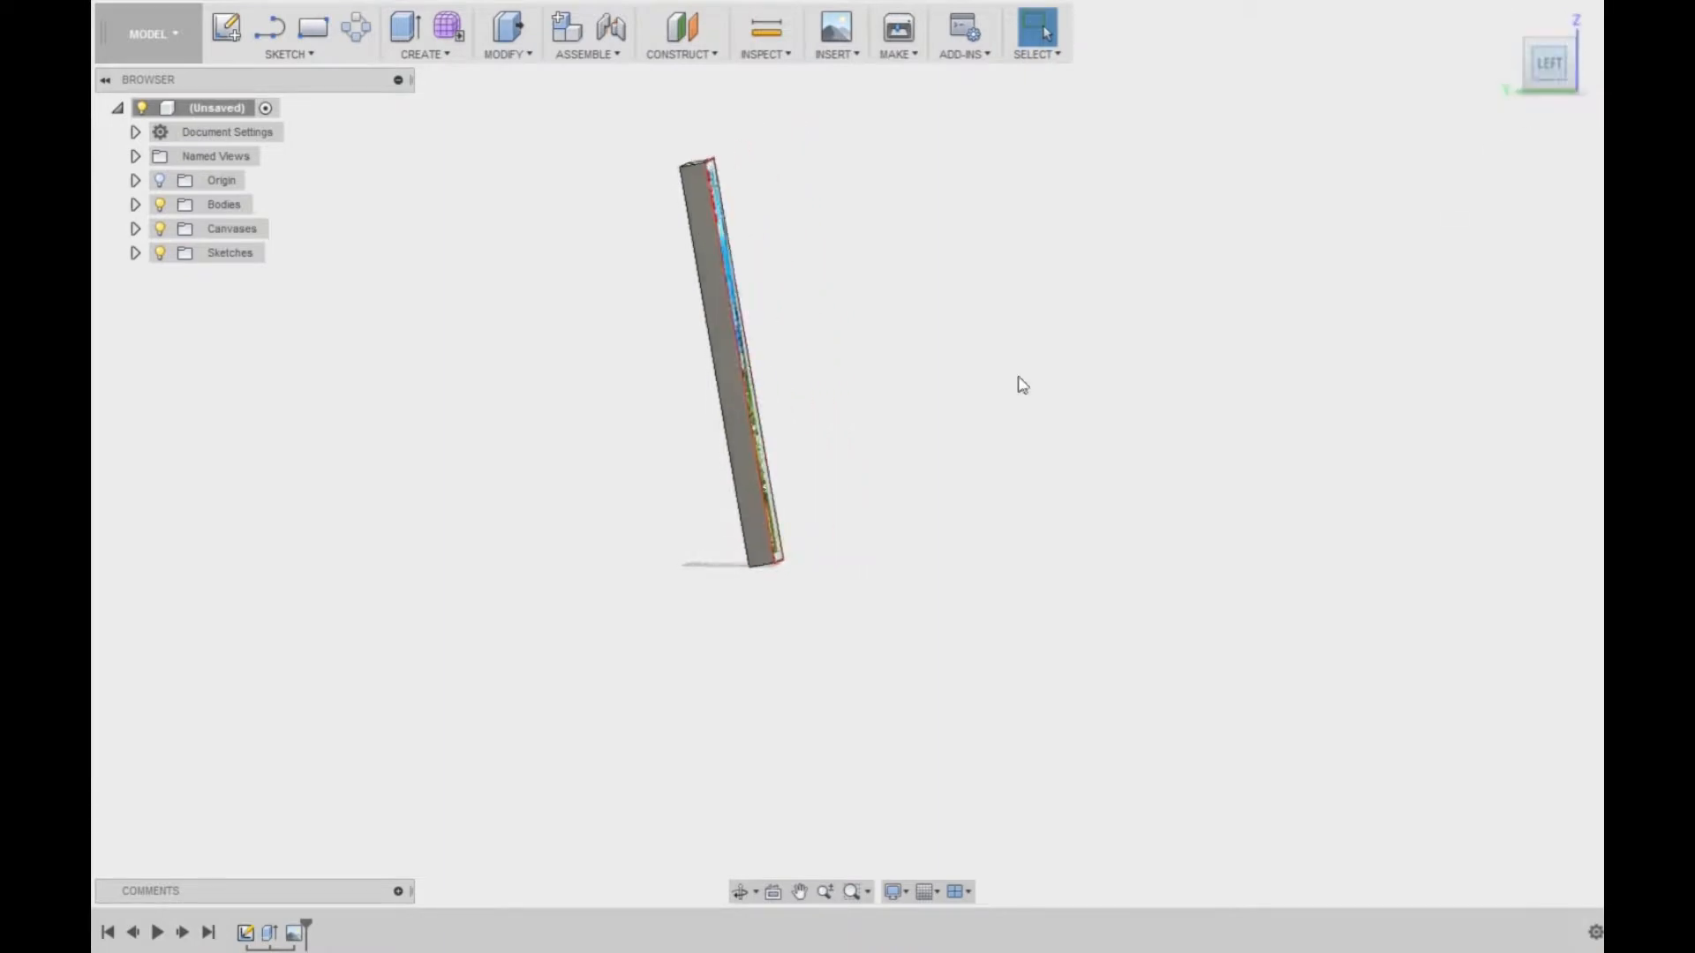
left_click(226, 28)
scroll(765, 358, "up", 3)
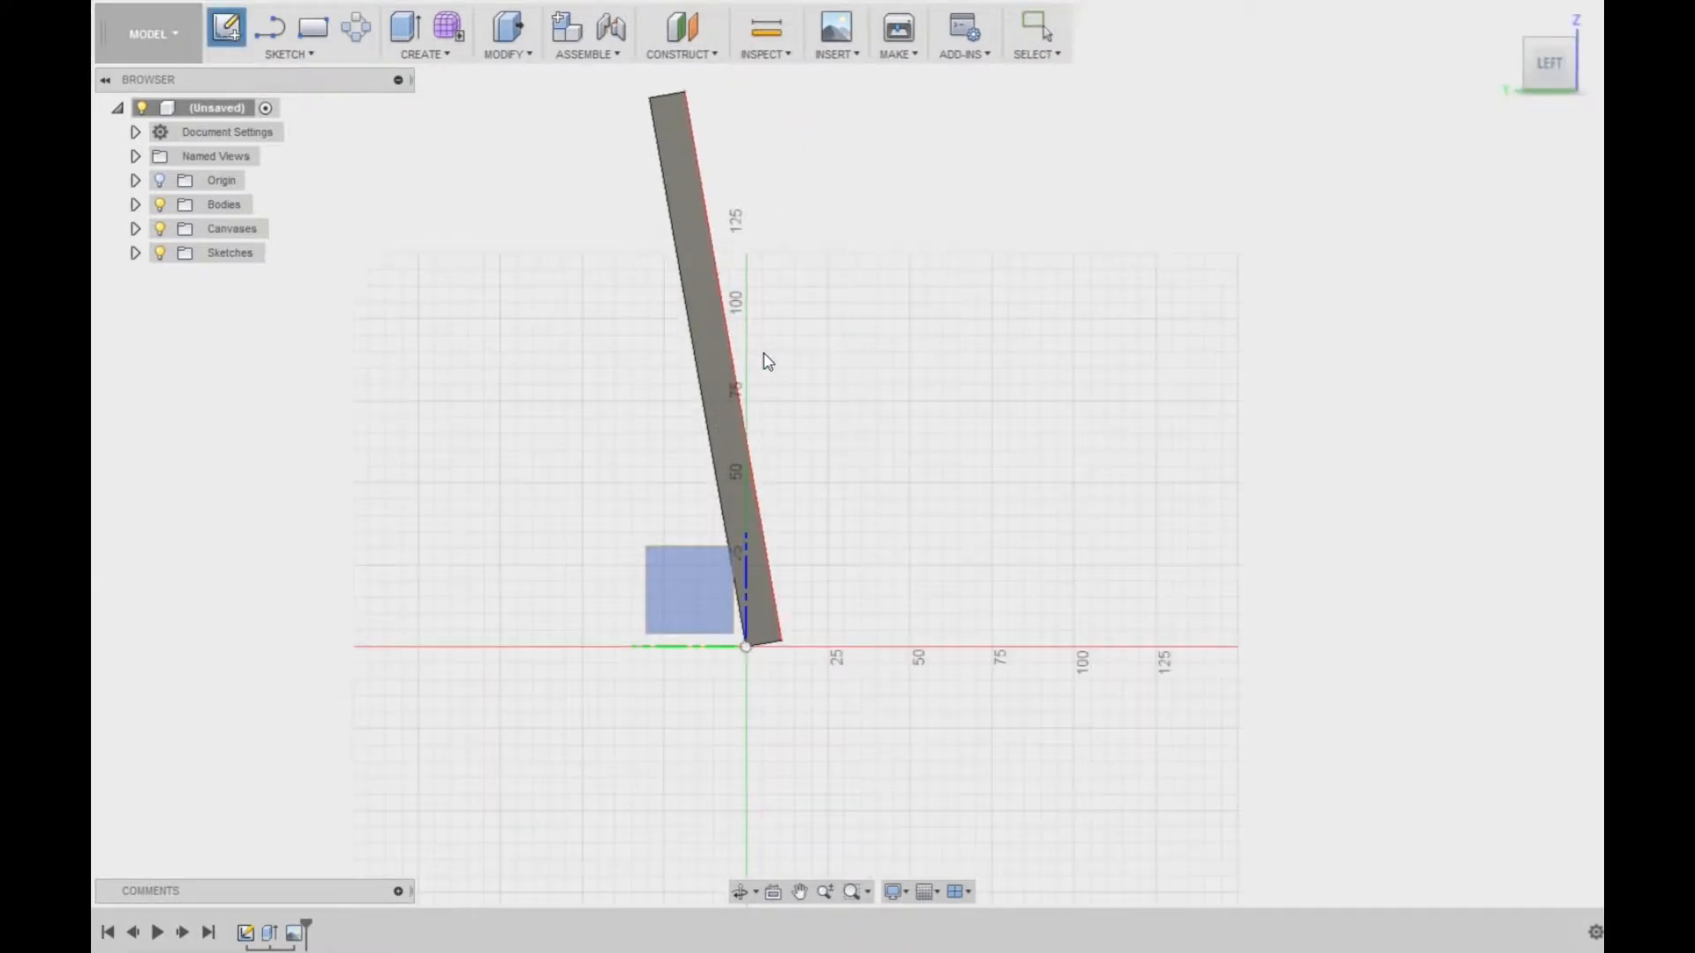
left_click(722, 406)
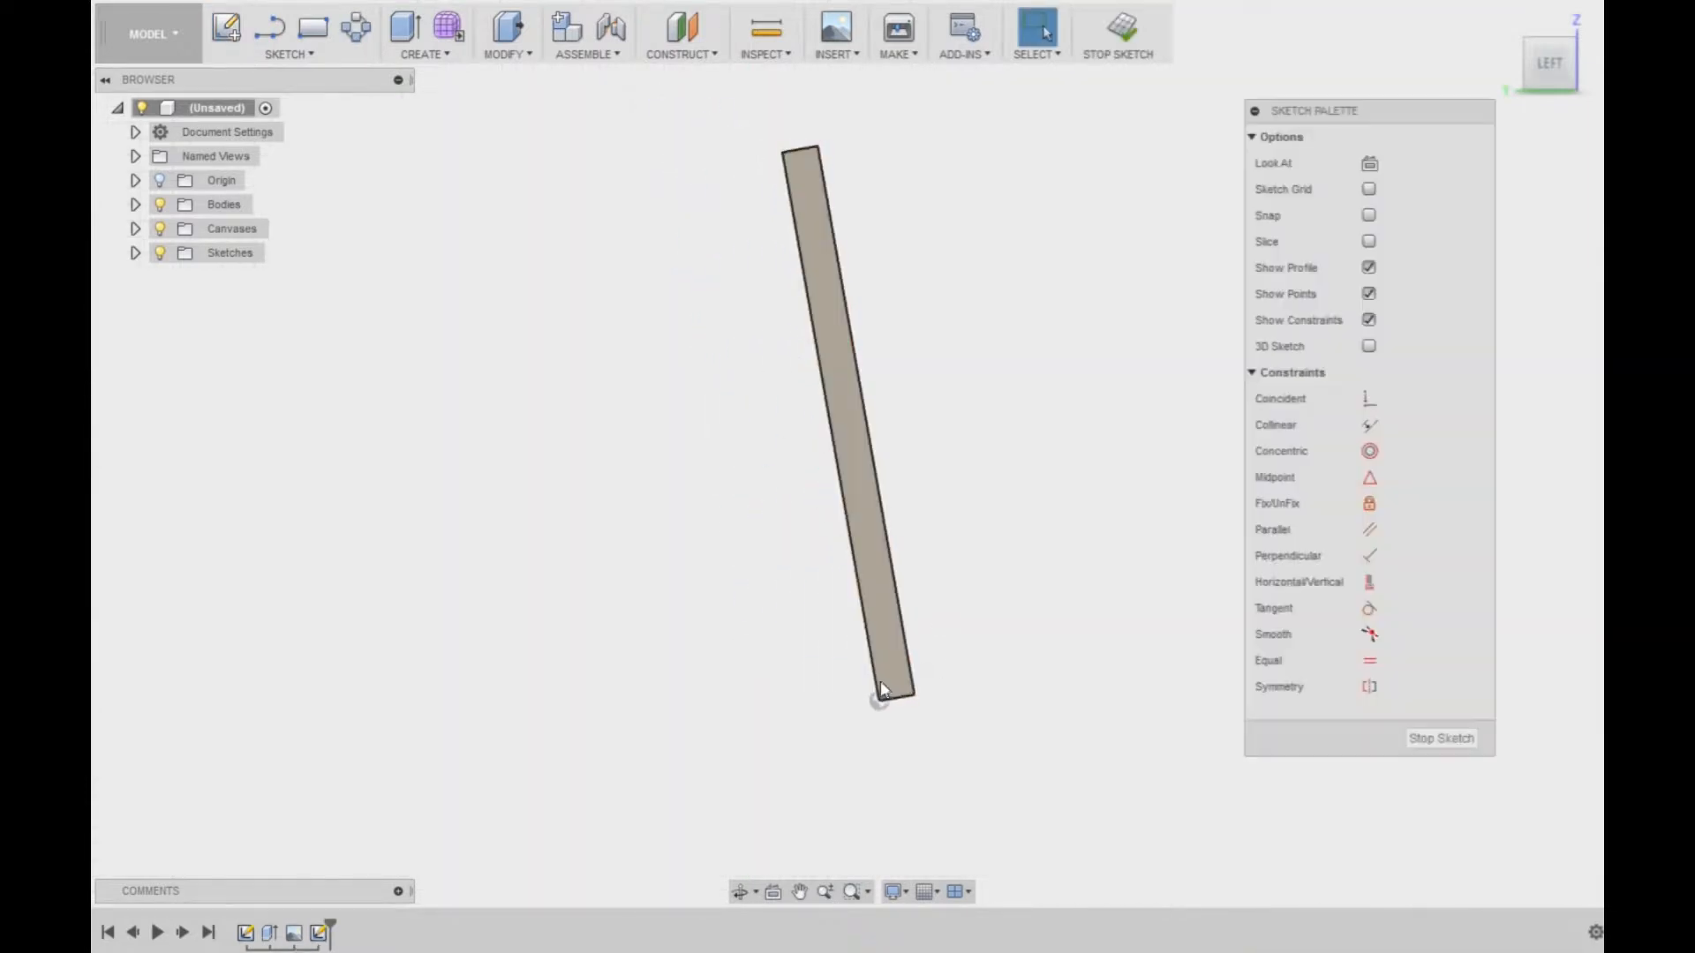
middle_click_drag(750, 671, 724, 645)
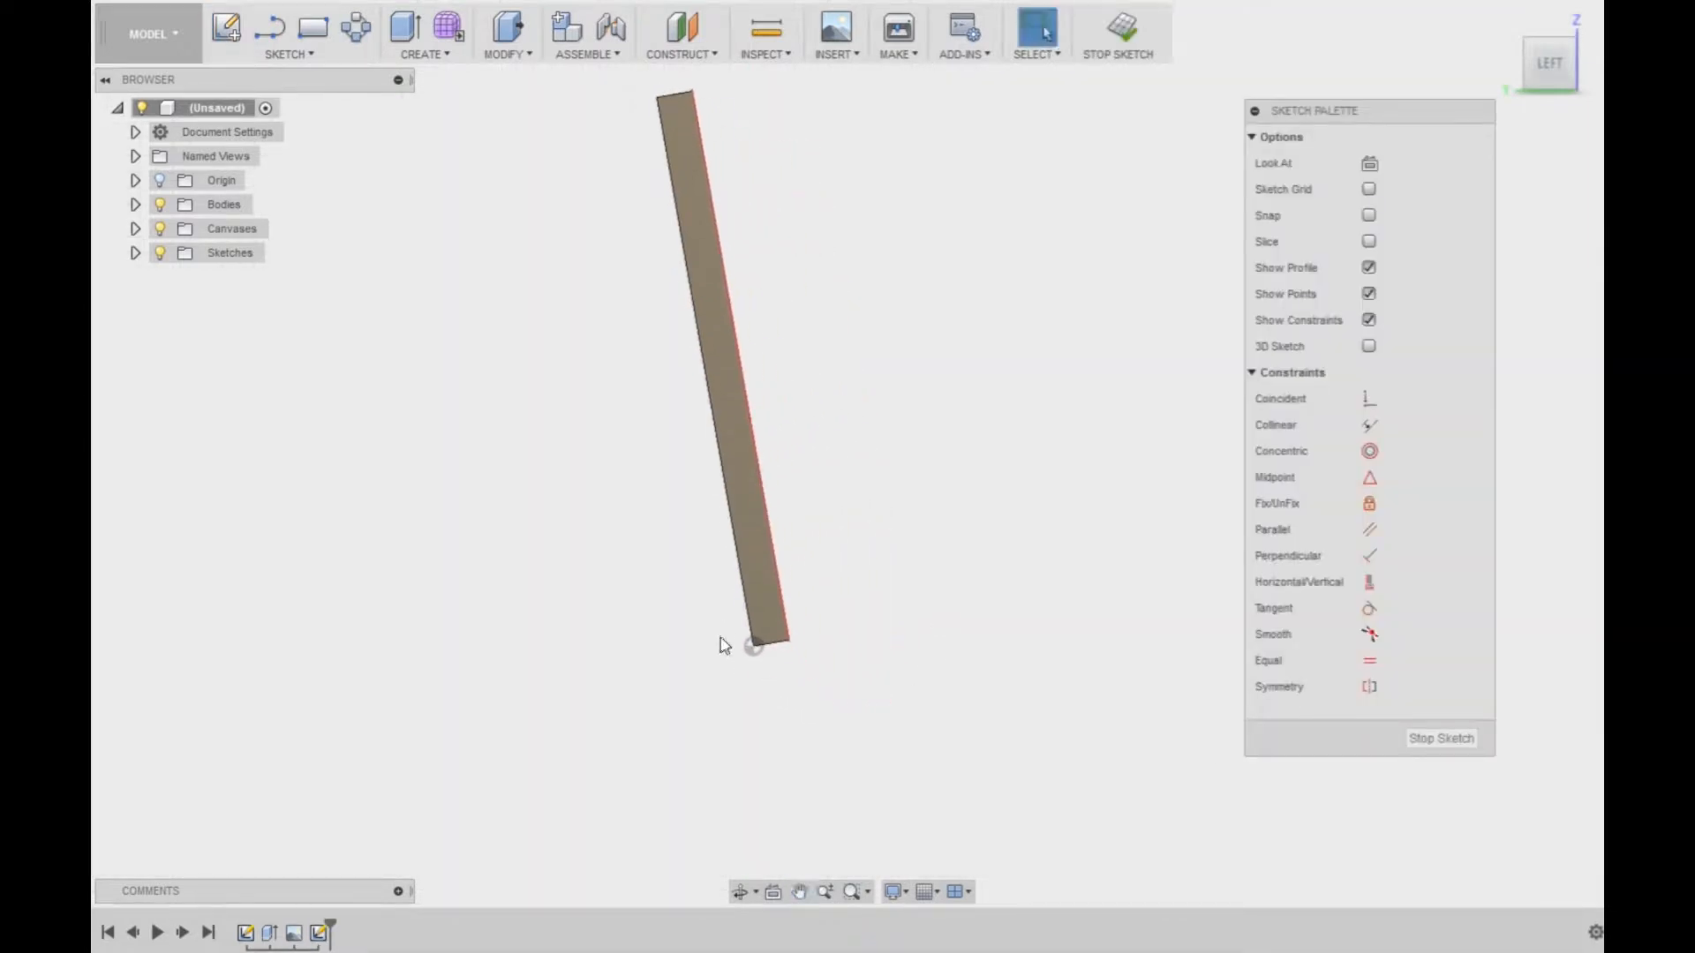
- Following Scan0002.pdf, draw a horizontal base line below the case and the outline of the front lip rising from its front end
left_click(258, 30)
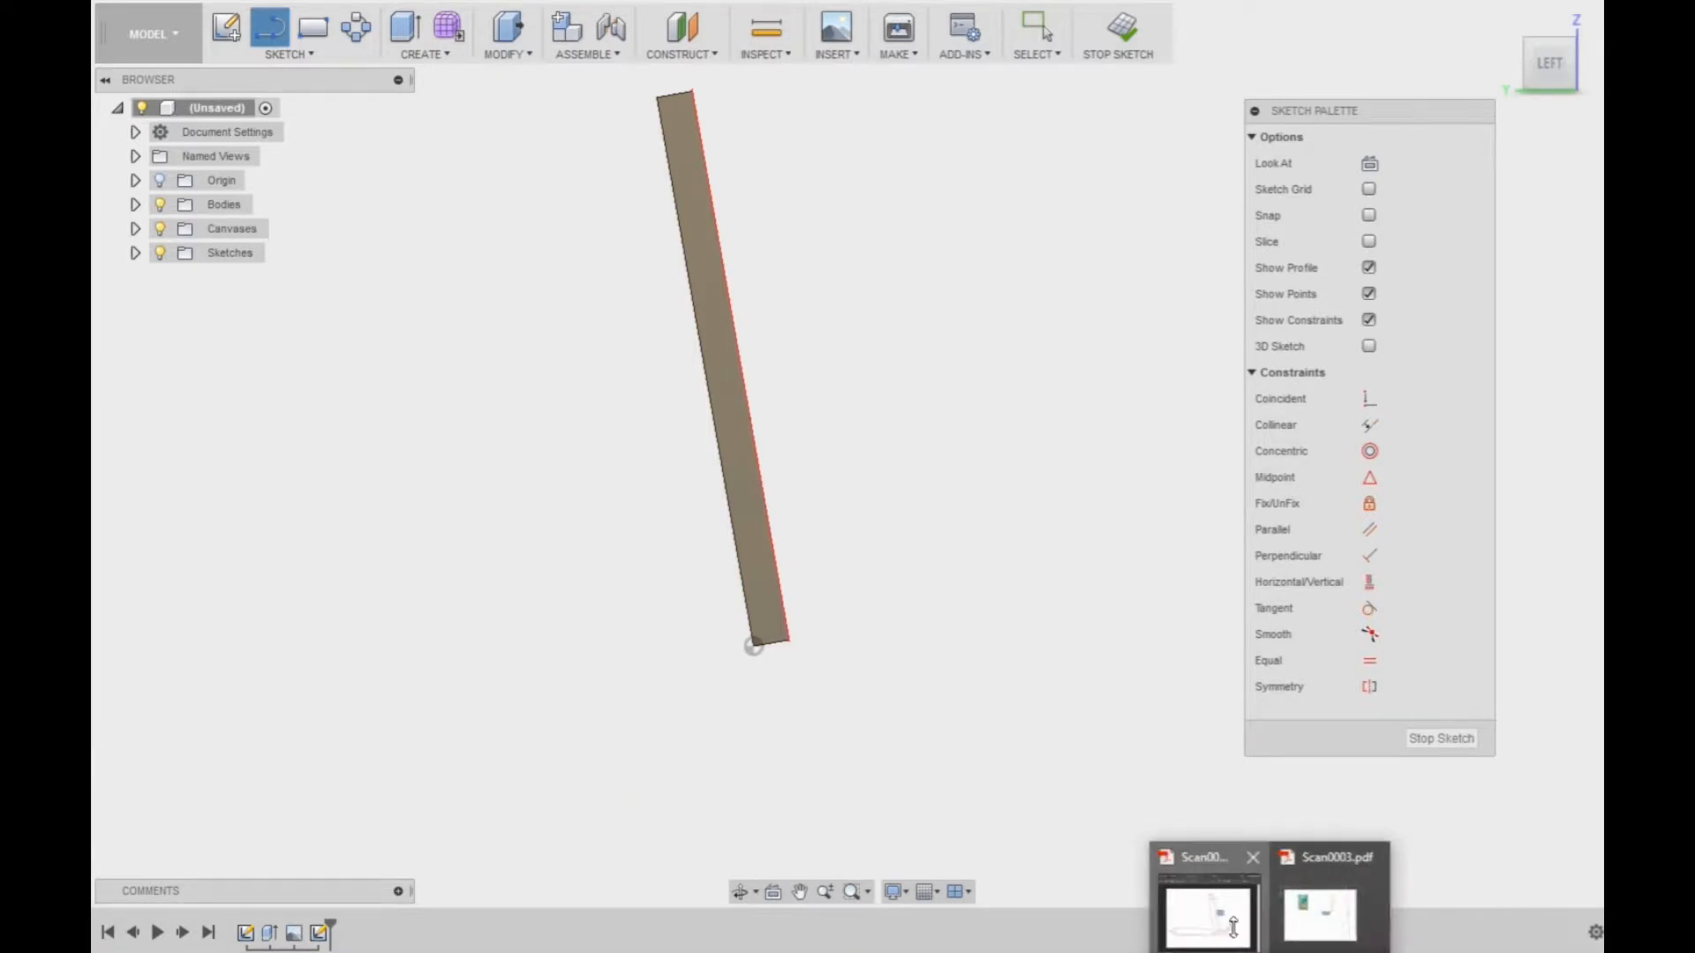
left_click(1209, 887)
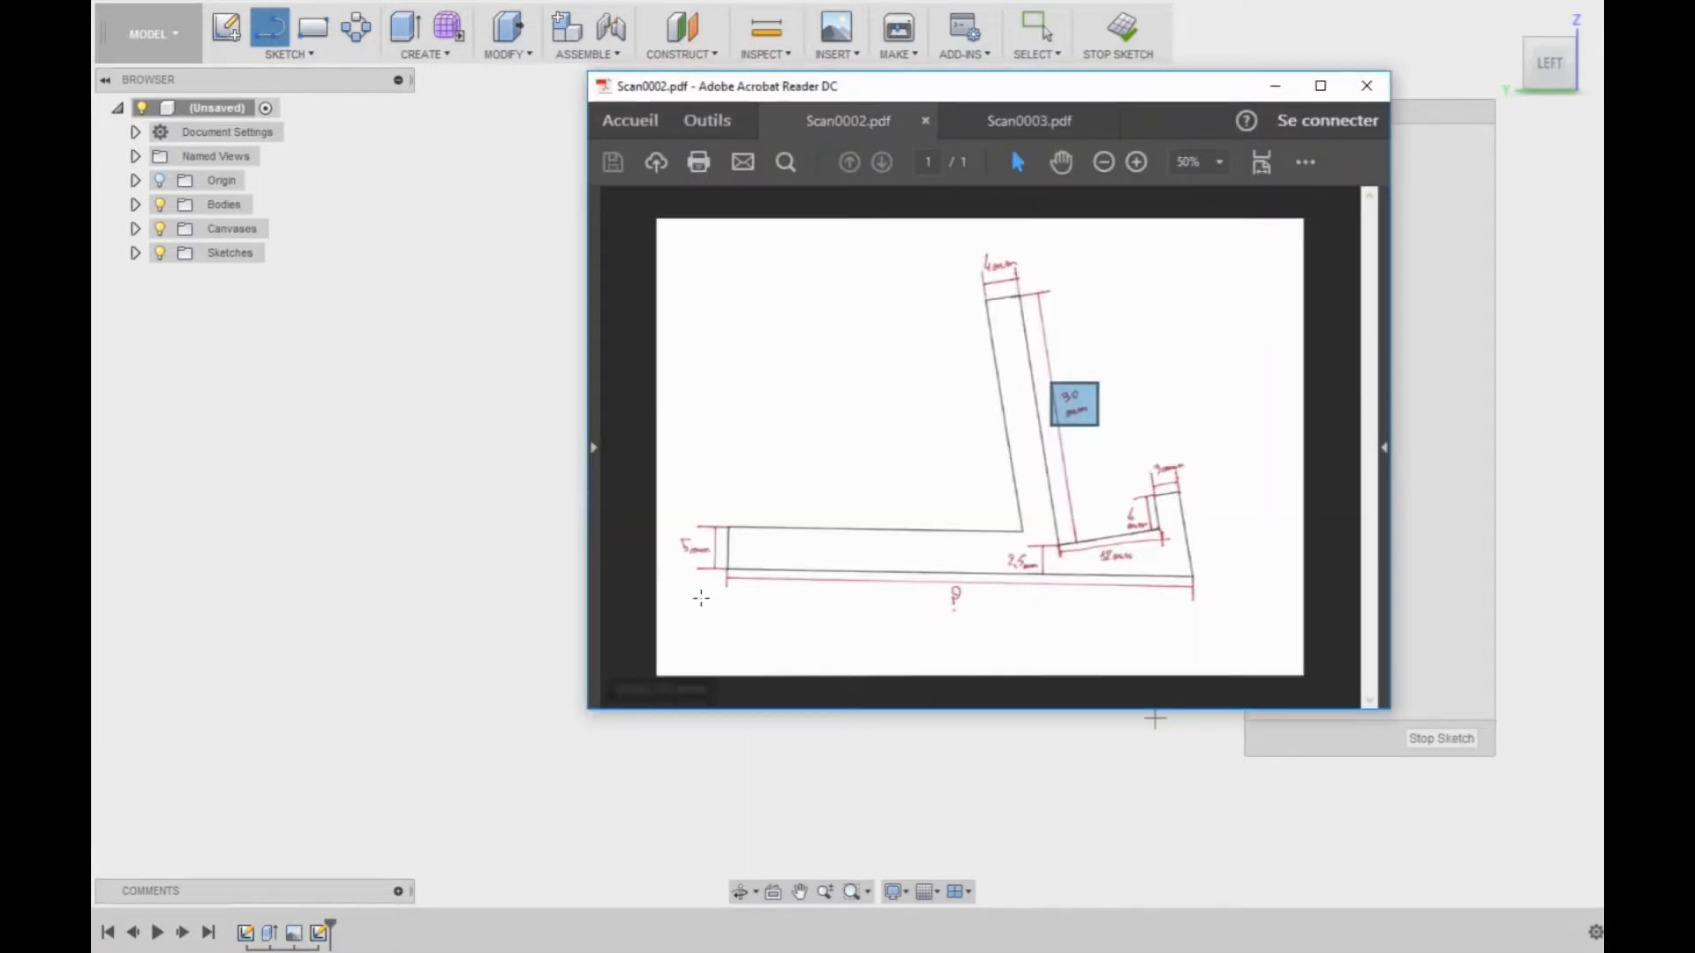
left_click(464, 726)
left_click(982, 724)
left_click(923, 462)
left_click(810, 489)
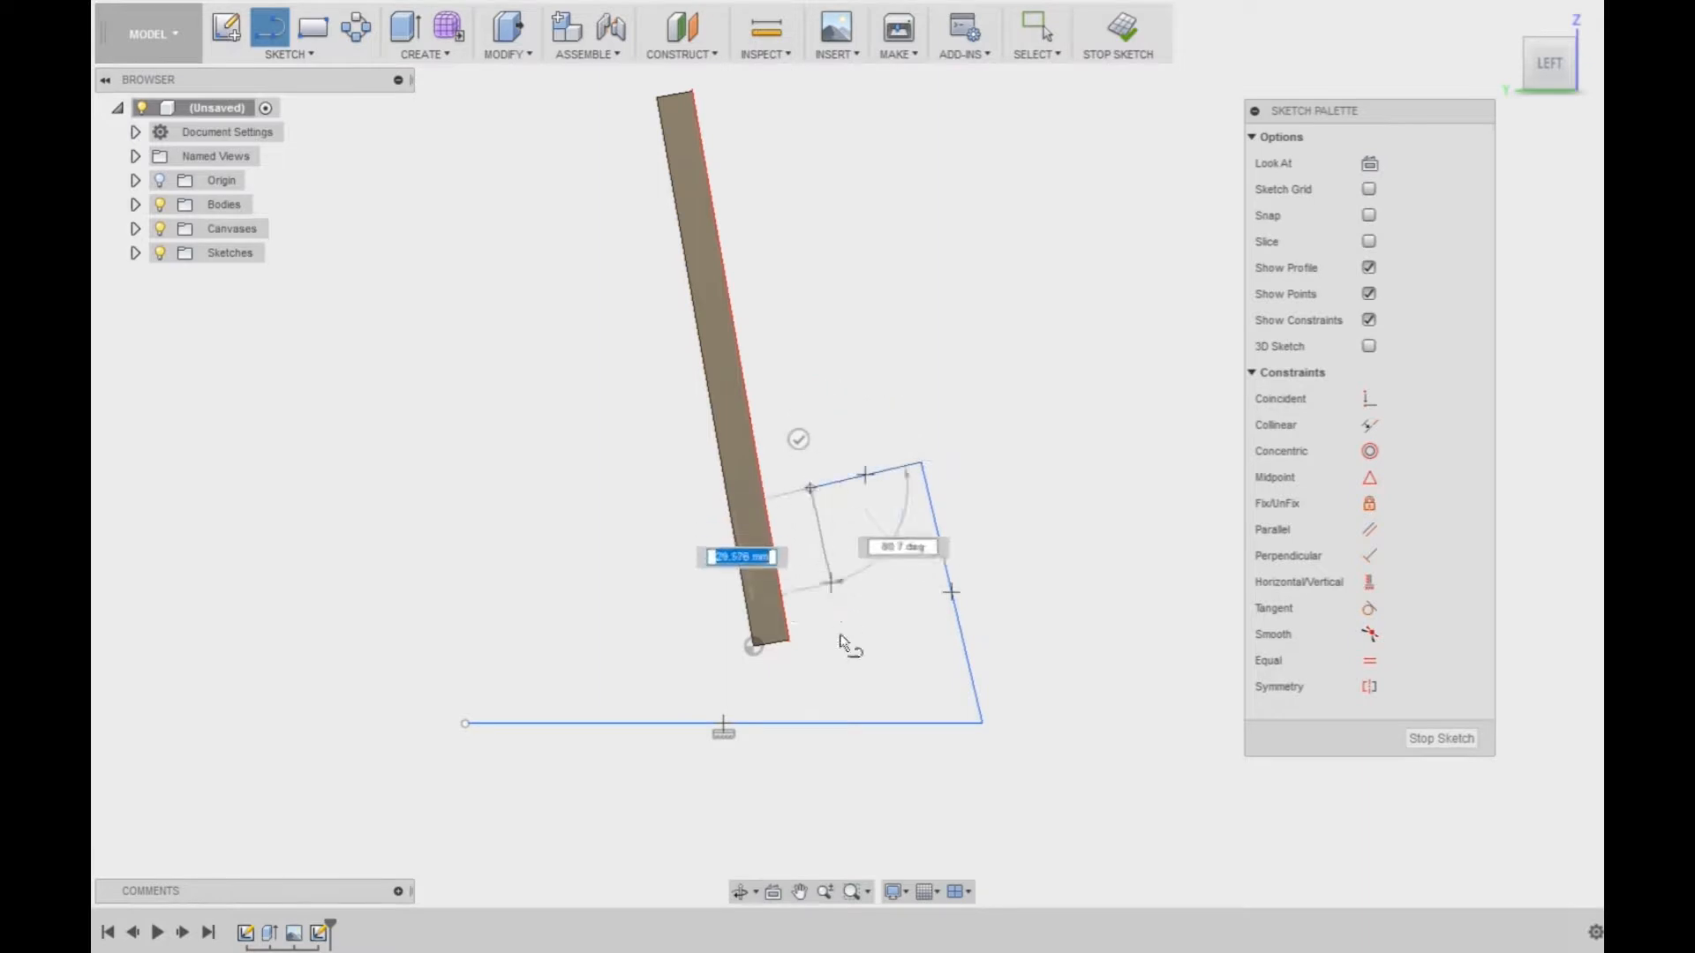
left_click(837, 658)
- Continue the outline with the slot floor, the tall rear support and the base's top and end, closing the profile at its starting point
left_click(703, 669)
left_click(658, 463)
left_click(584, 477)
left_click(632, 667)
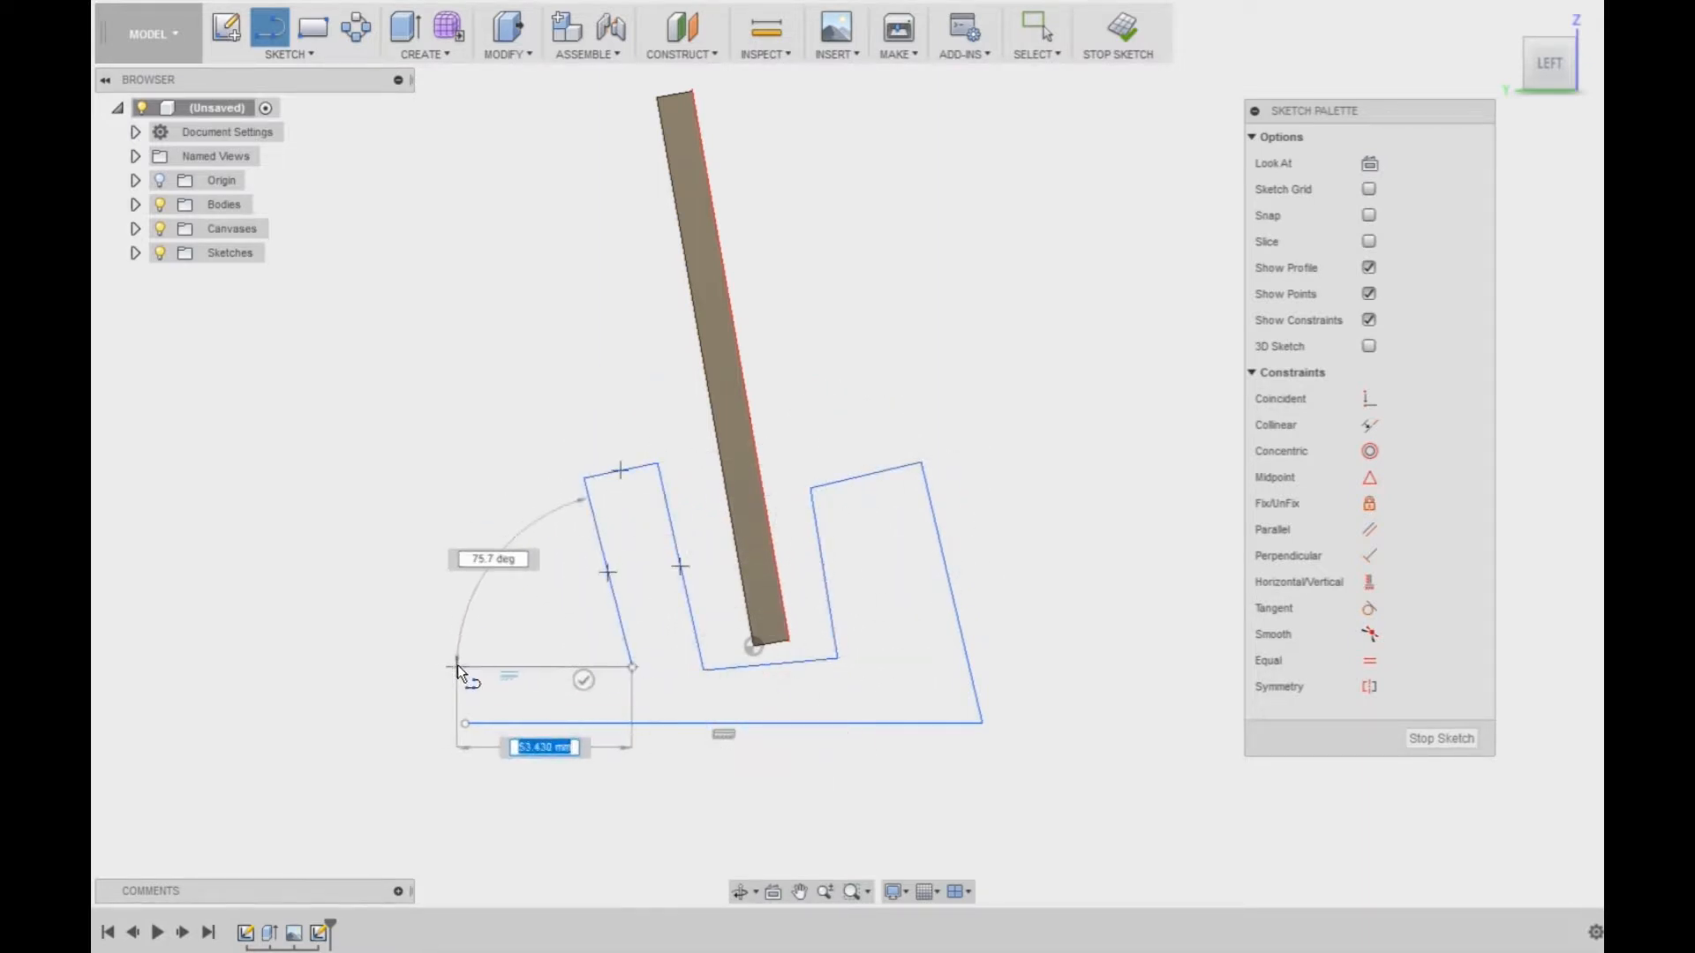
left_click(467, 666)
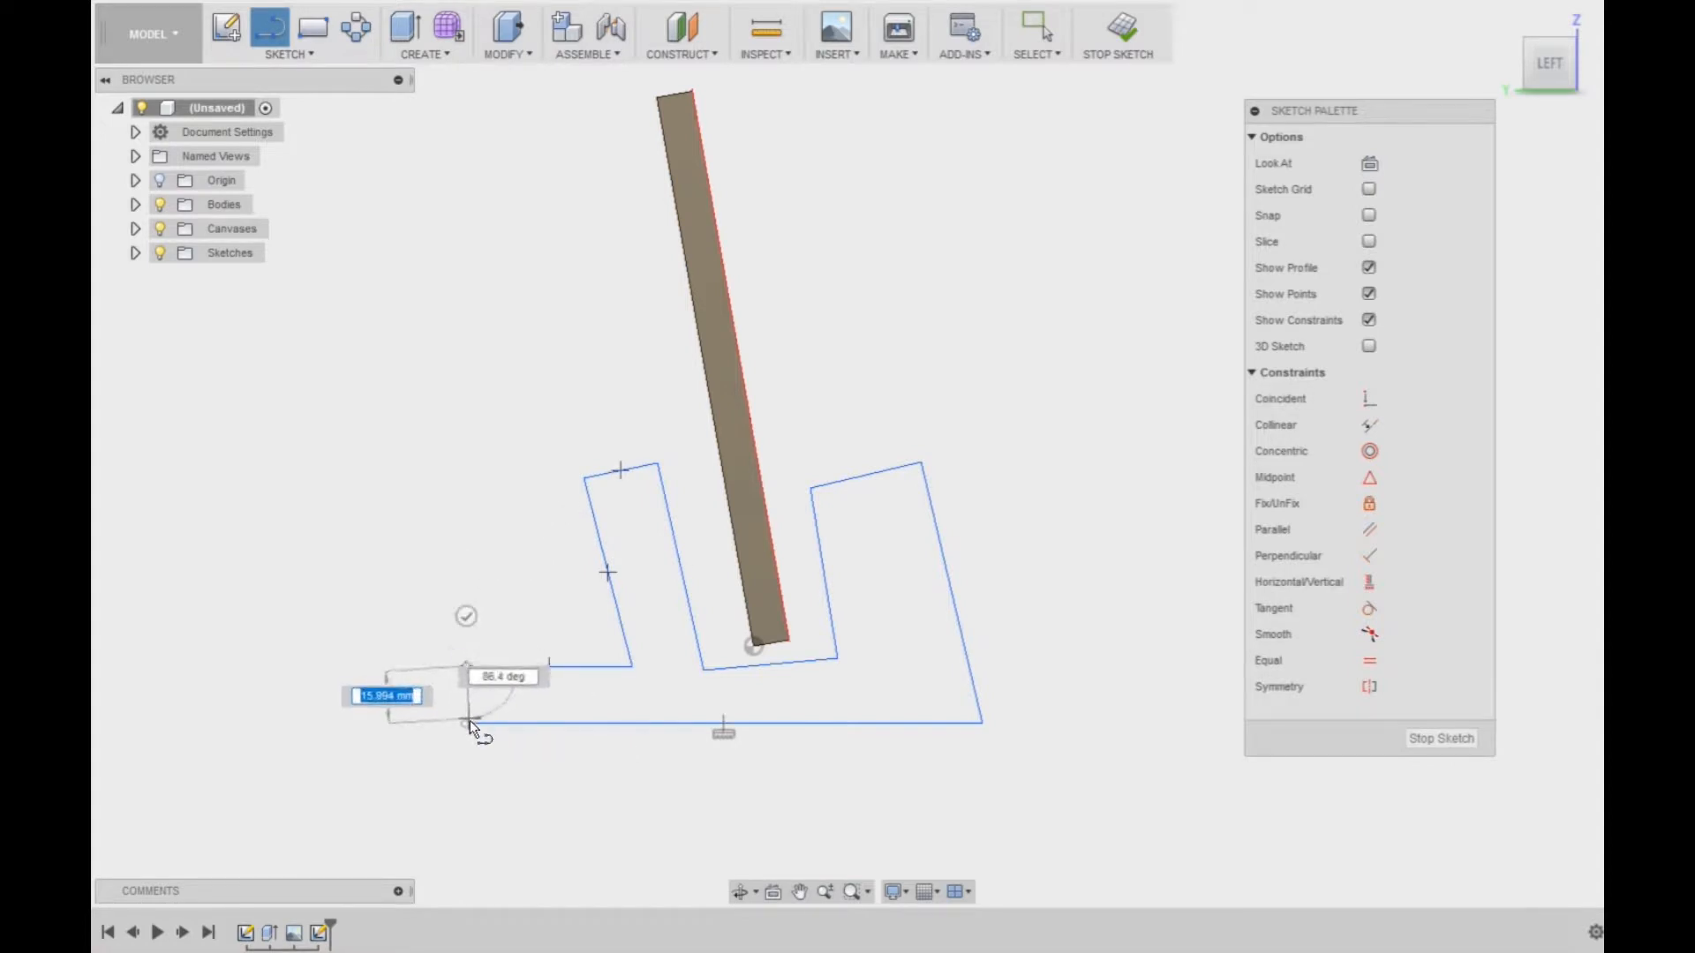
left_click(467, 723)
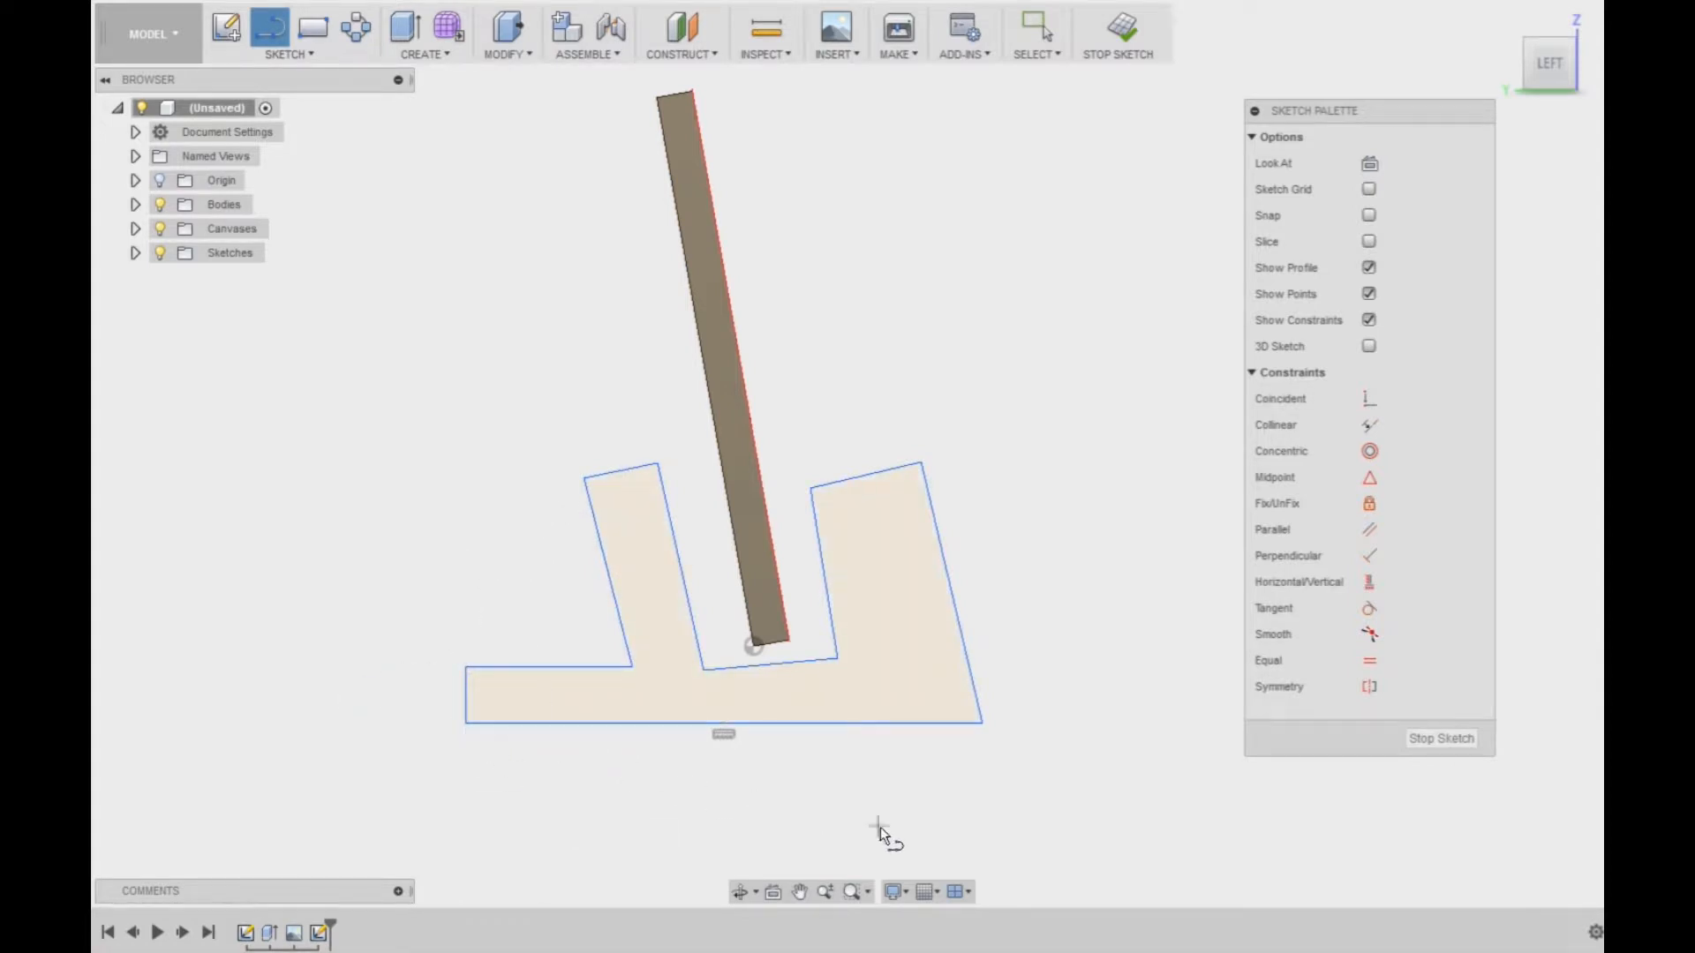
key("Escape")
- Lower the front lip and slim the rear support by moving their corner points, comparing the shape with Scan0002.pdf
left_click_drag(919, 466, 898, 575)
mouse_move(811, 490)
left_mouse_down()
mouse_move(806, 574)
mouse_move(812, 561)
left_mouse_up()
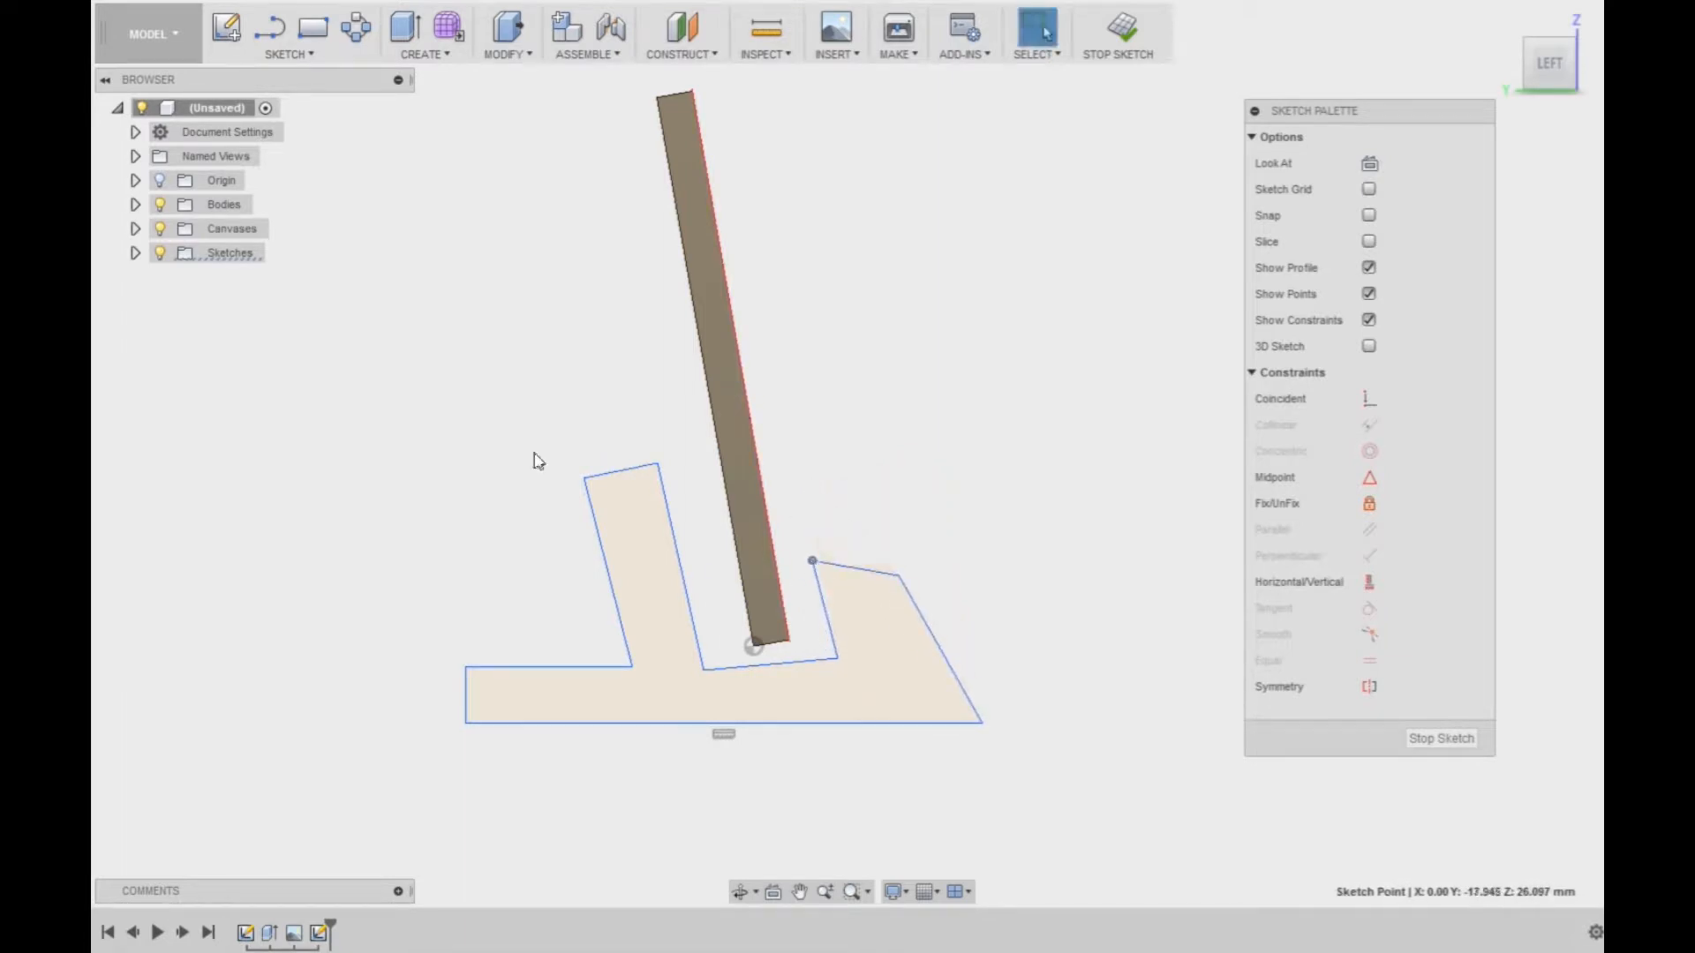
left_click_drag(659, 465, 686, 437)
left_click_drag(705, 672, 736, 671)
mouse_move(586, 481)
left_mouse_down()
mouse_move(649, 441)
mouse_move(634, 445)
left_mouse_up()
key("alt+Tab")
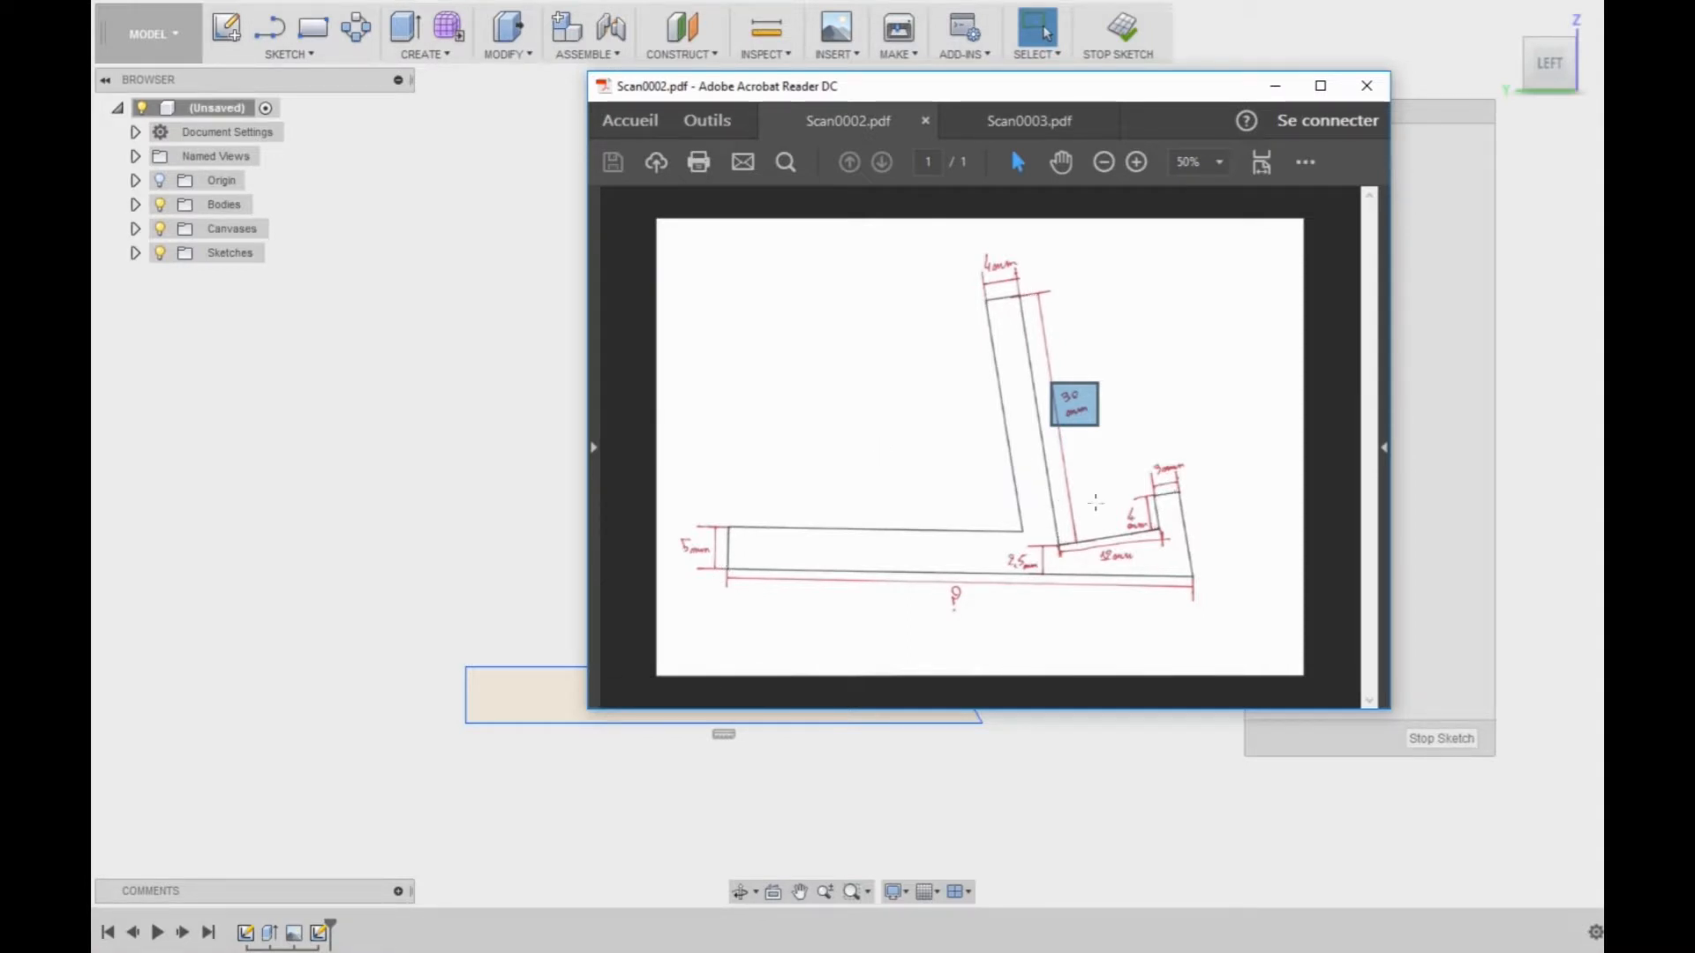
left_click(452, 534)
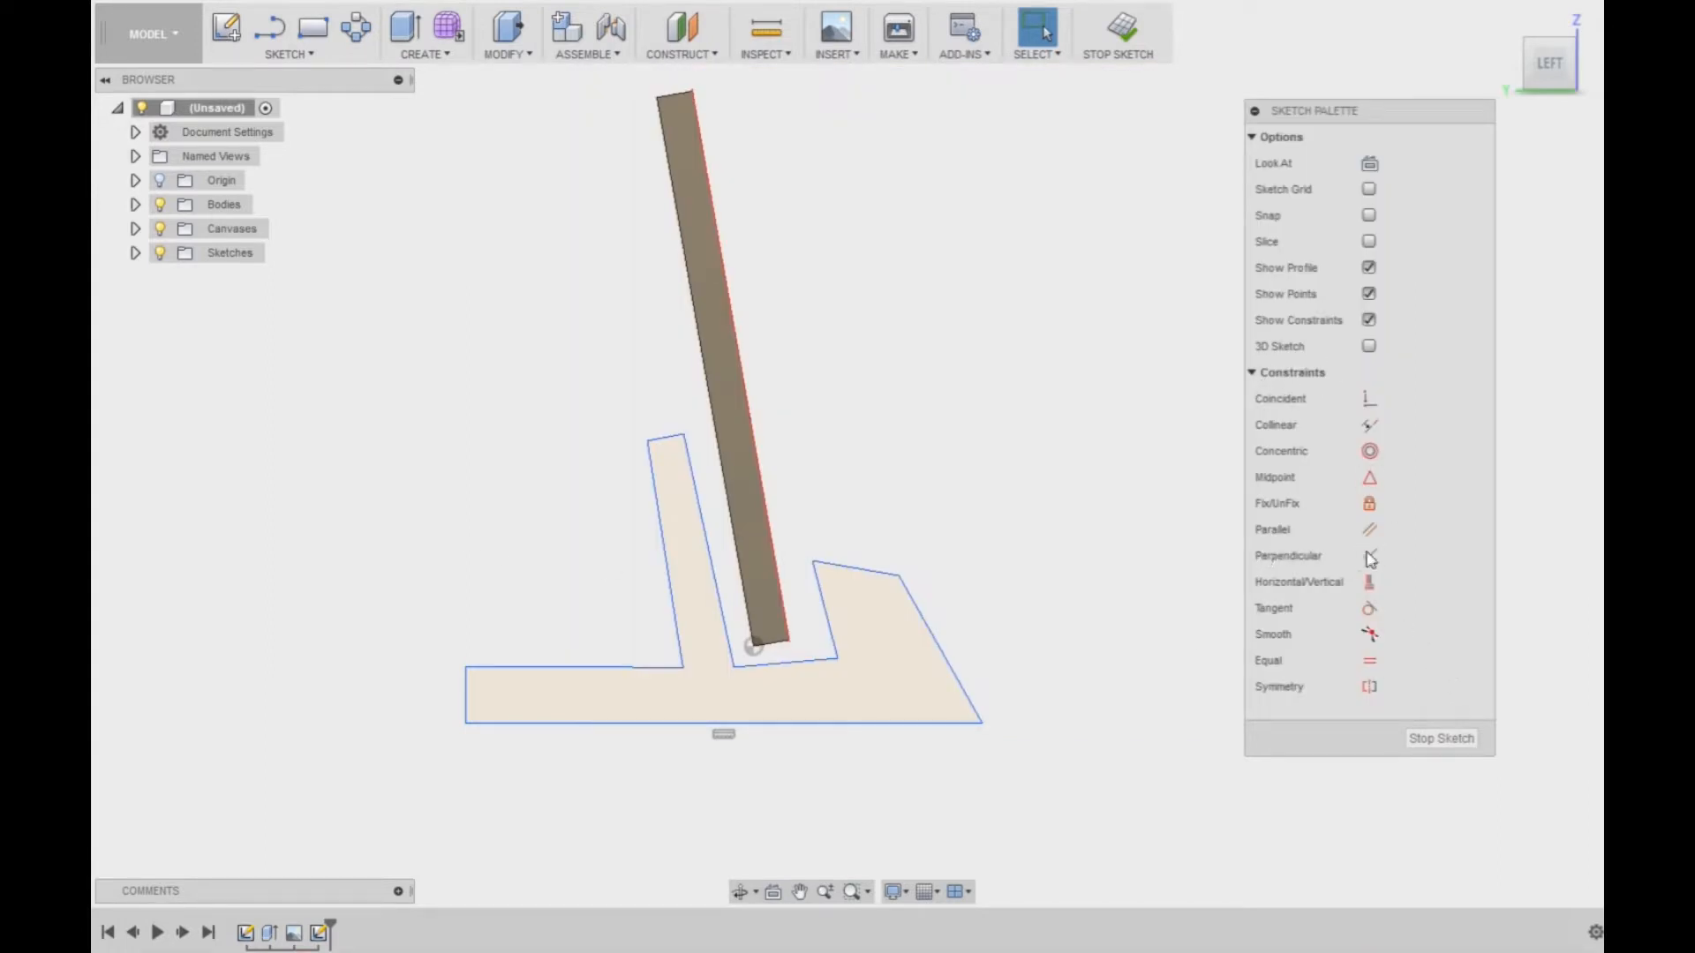
- Constrain the base's short rear end perpendicular to the base's bottom and top edges
left_click(1369, 558)
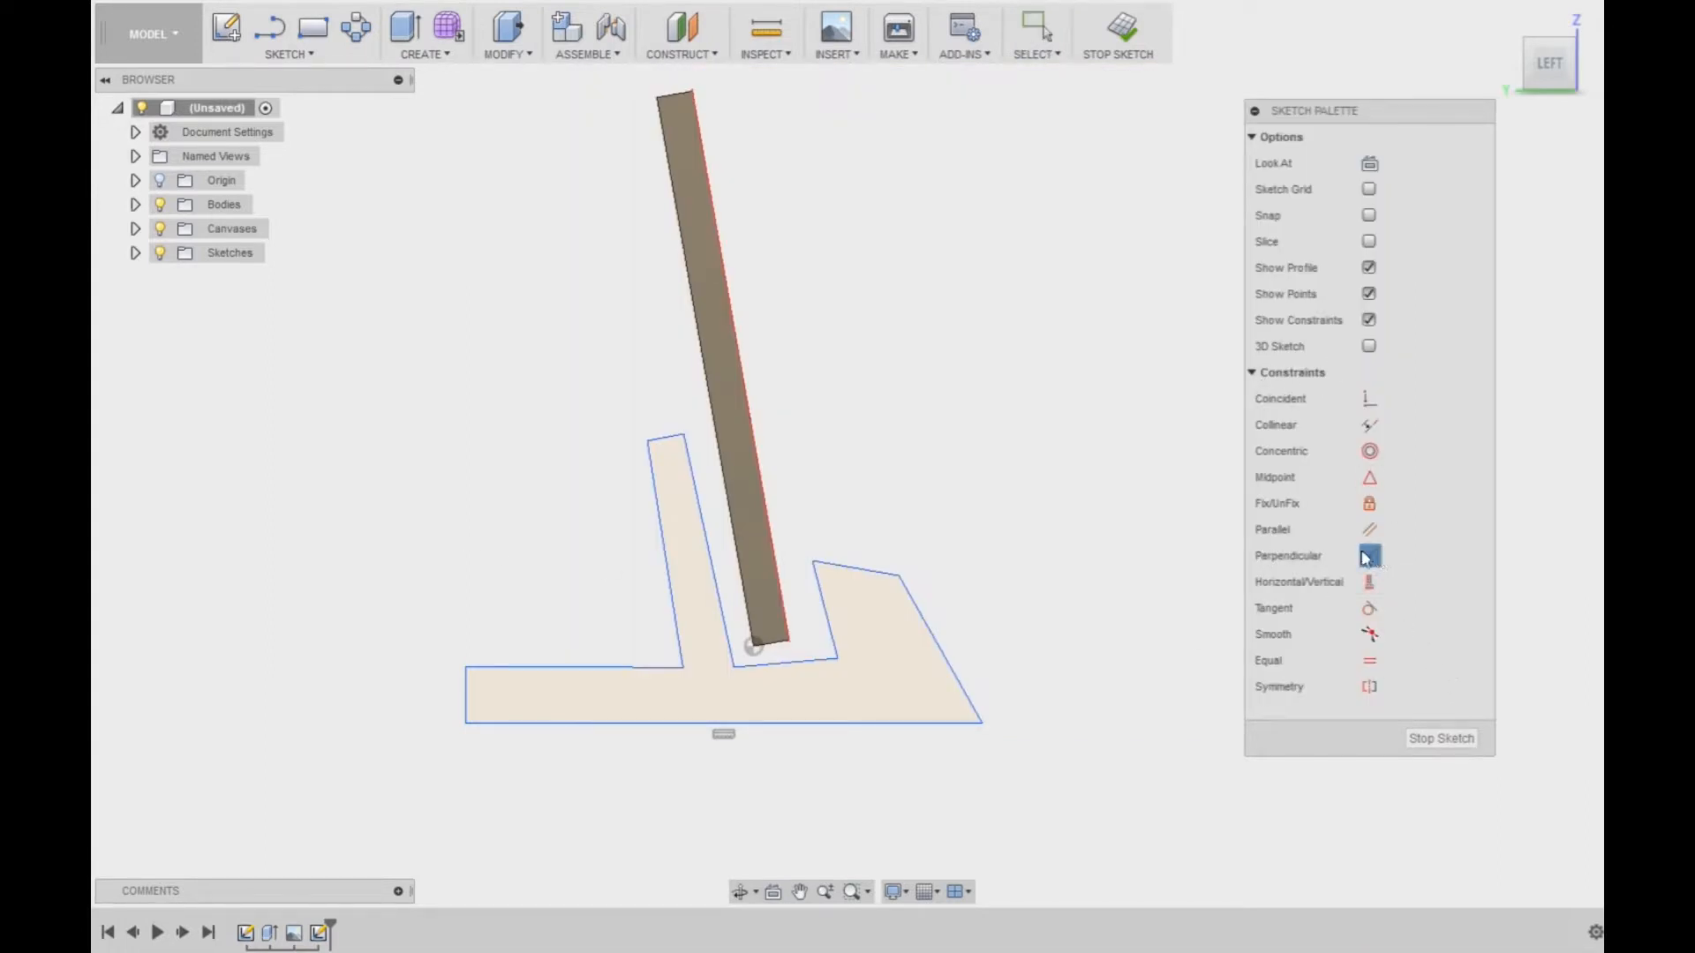
left_click(520, 723)
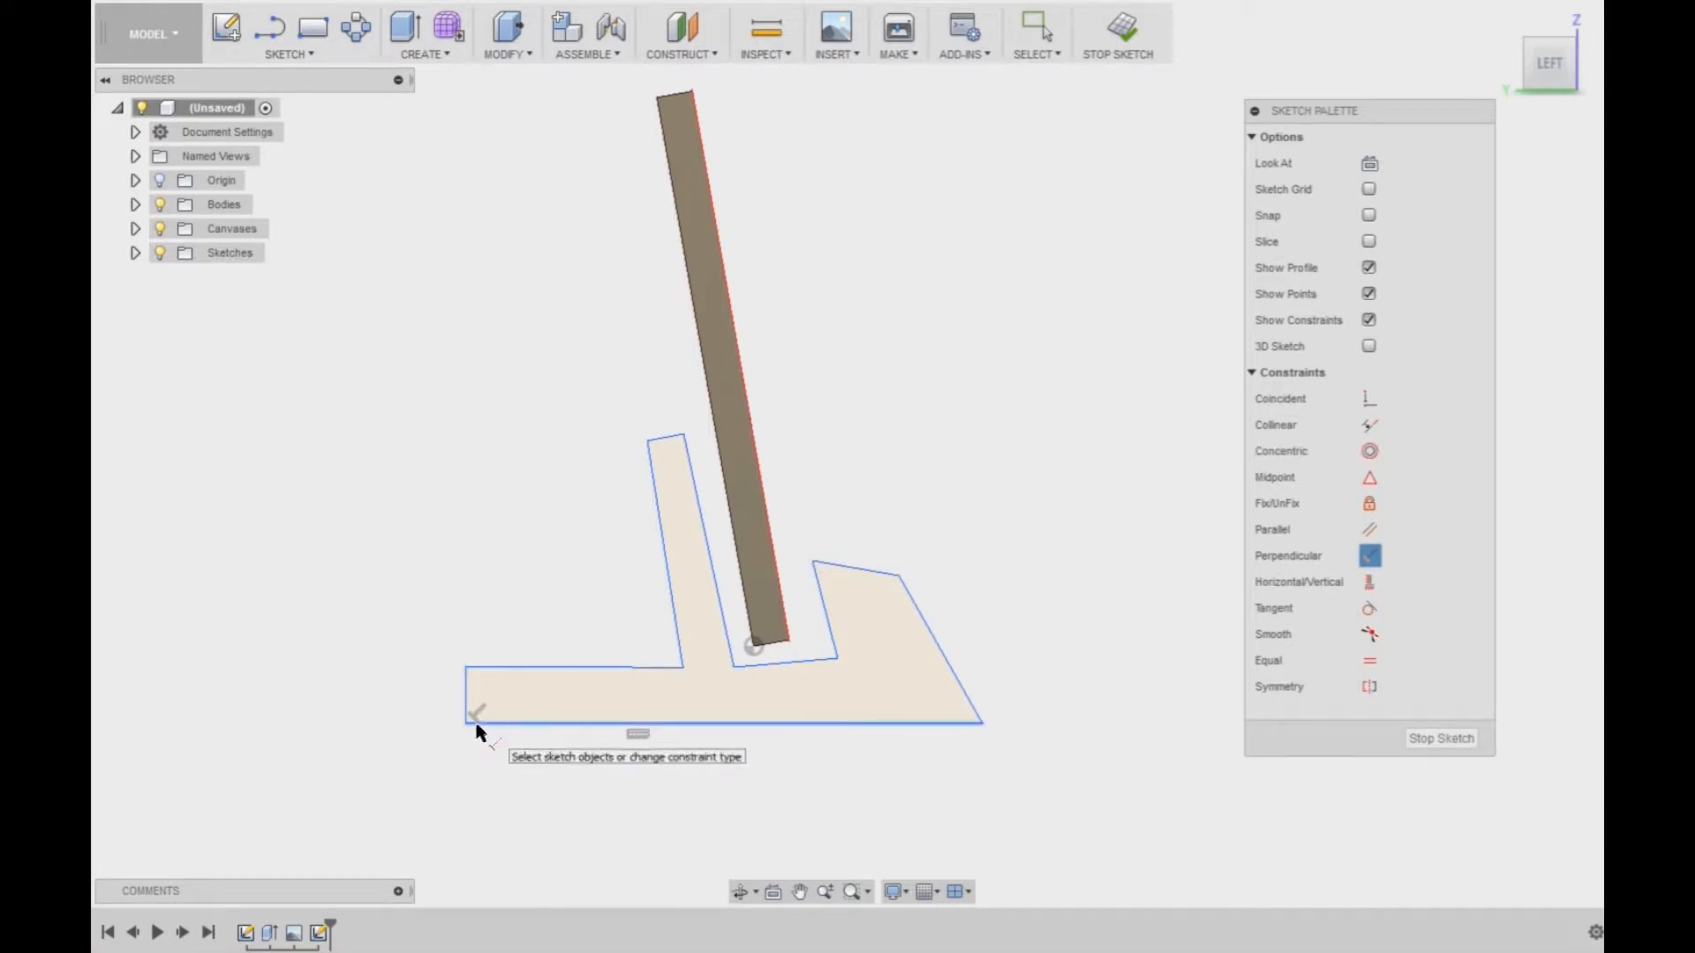
left_click(465, 695)
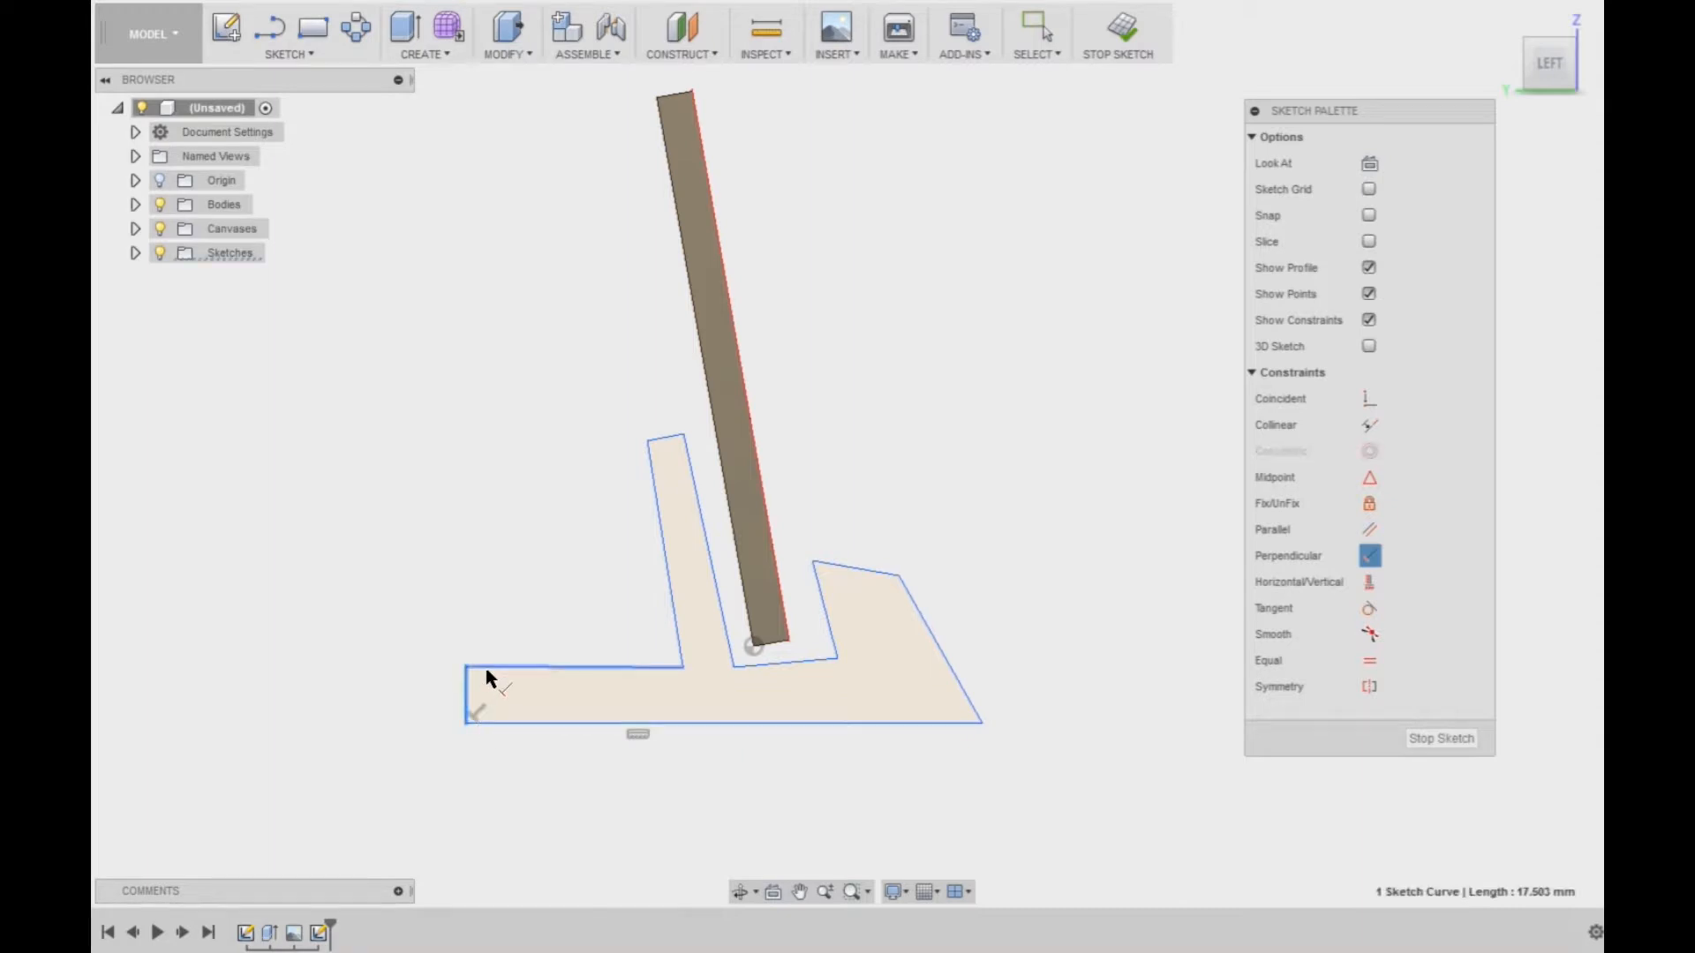
left_click(486, 669)
- Constrain the top edge of the rear support perpendicular to both of its long sides
left_click(655, 461)
left_click(666, 437)
left_click(685, 447)
left_click(670, 437)
- Constrain the slot floor perpendicular to the inner sides of the support and front lip, and the lip's top perpendicular to its sides
left_click(721, 649)
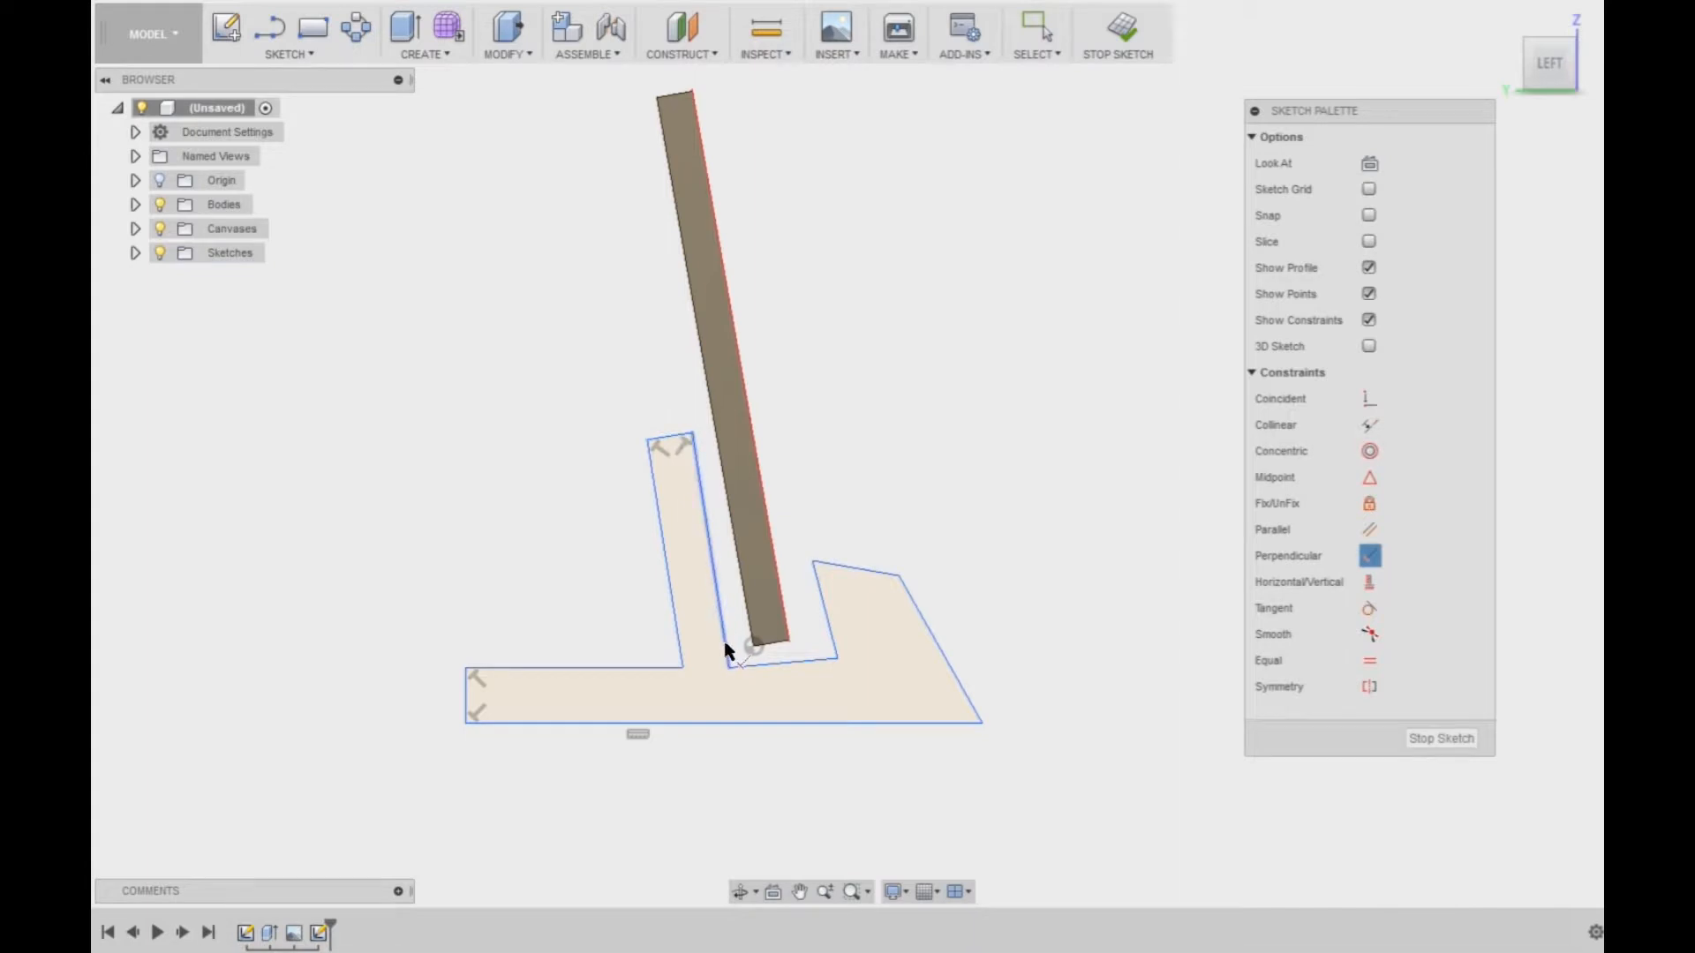
left_click(790, 668)
left_click(806, 664)
left_click(832, 642)
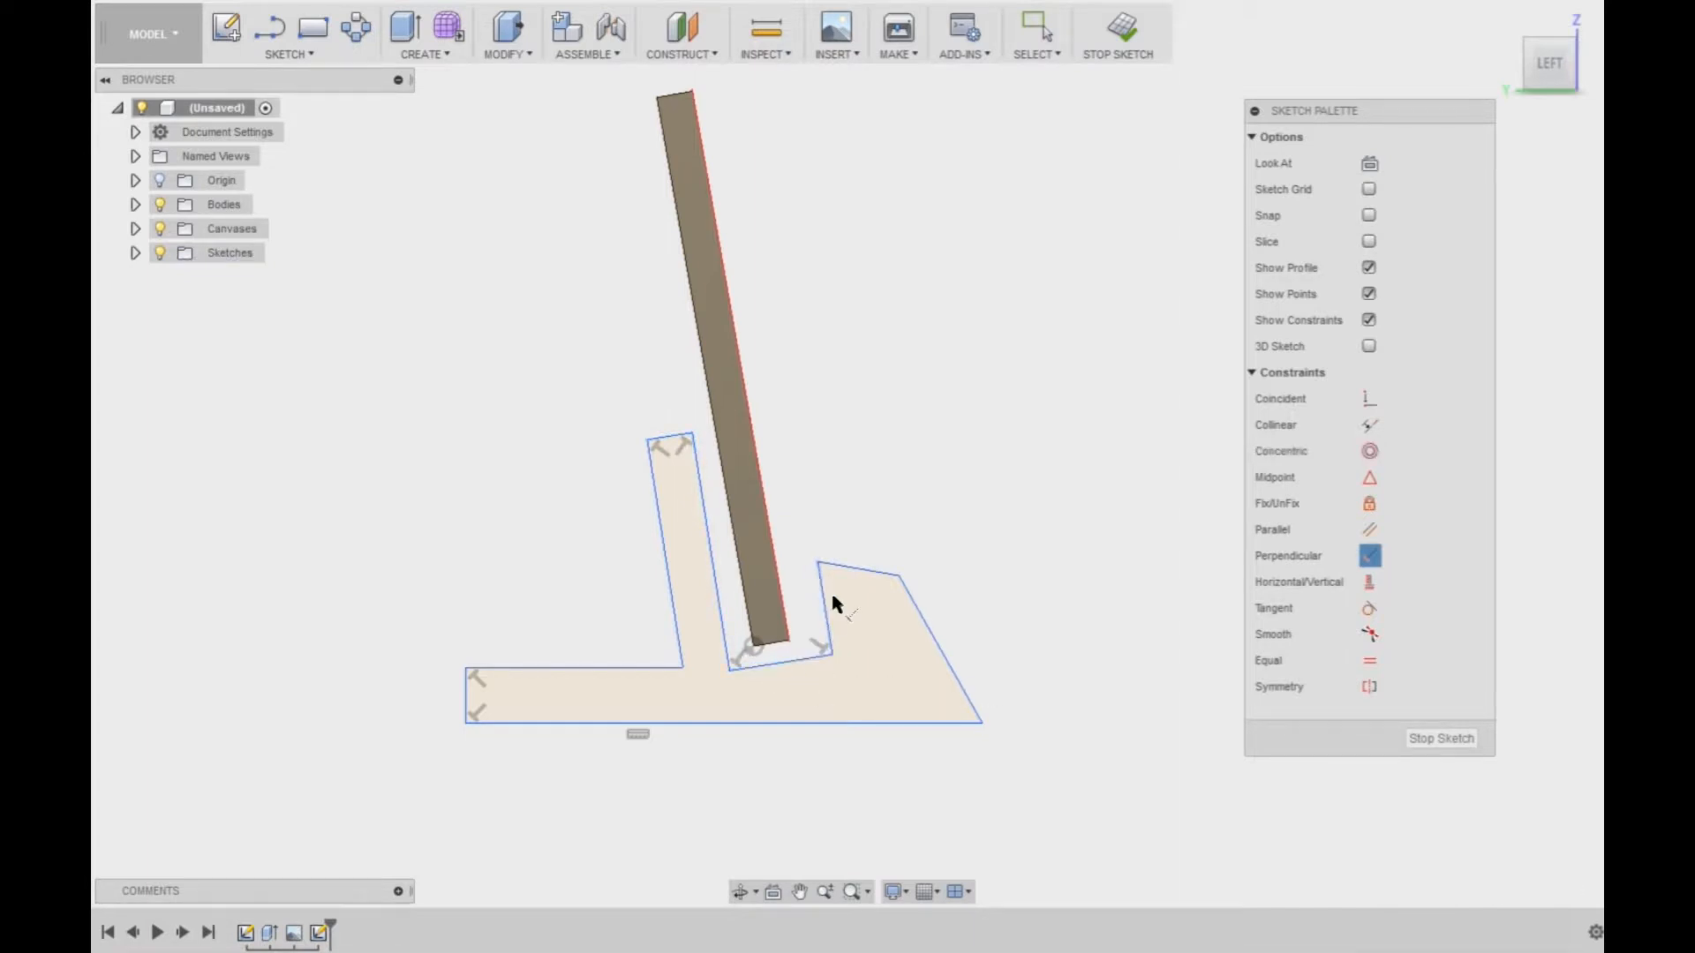
left_click(843, 567)
left_click(903, 575)
- Narrow the front lip by moving its outer edge closer to the slot
left_click_drag(927, 629, 874, 627)
scroll(704, 734, "up", 2)
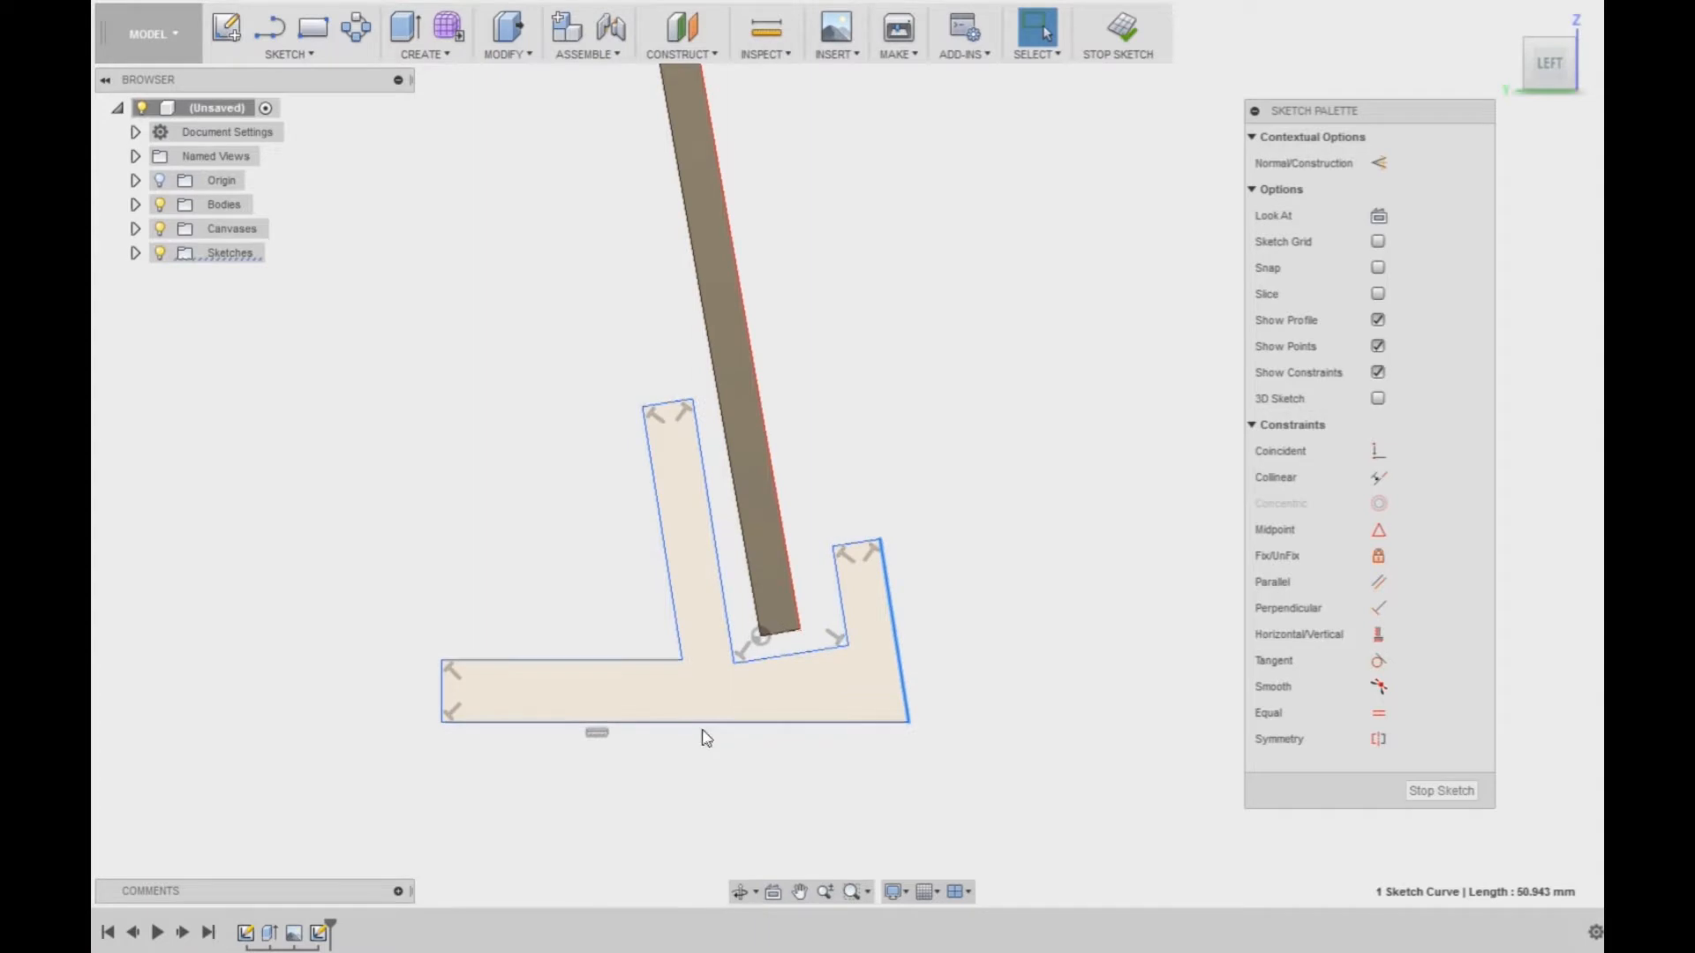
middle_click_drag(423, 503, 352, 489)
key("Escape")
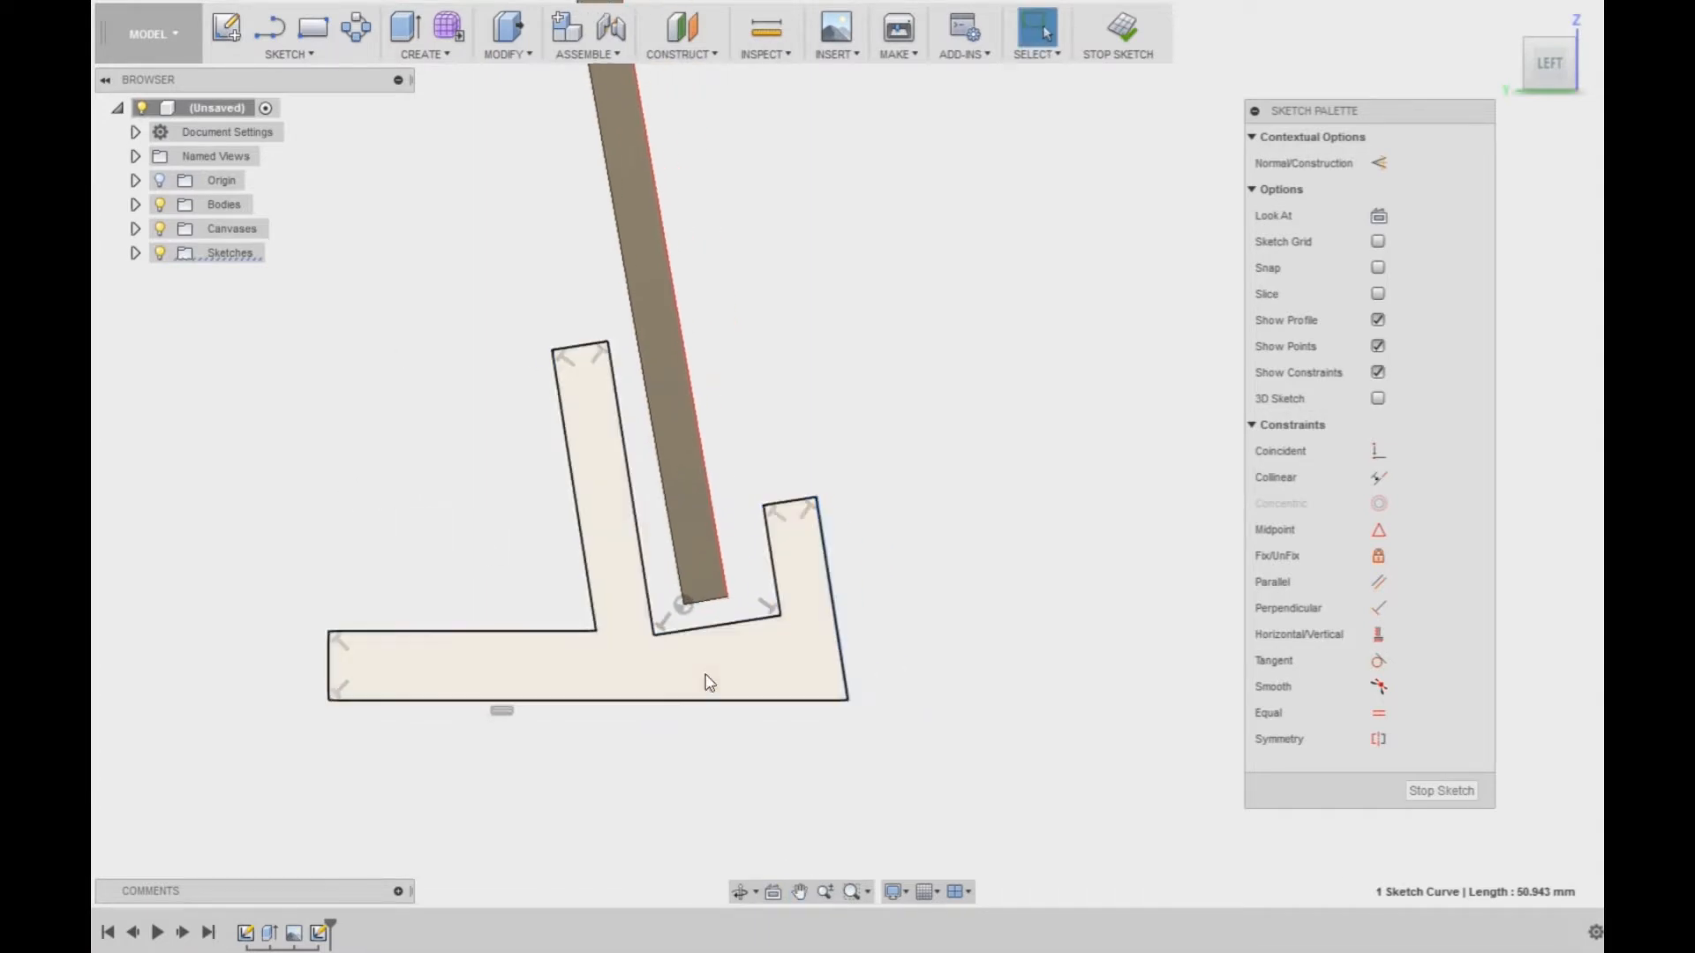
left_click(710, 627)
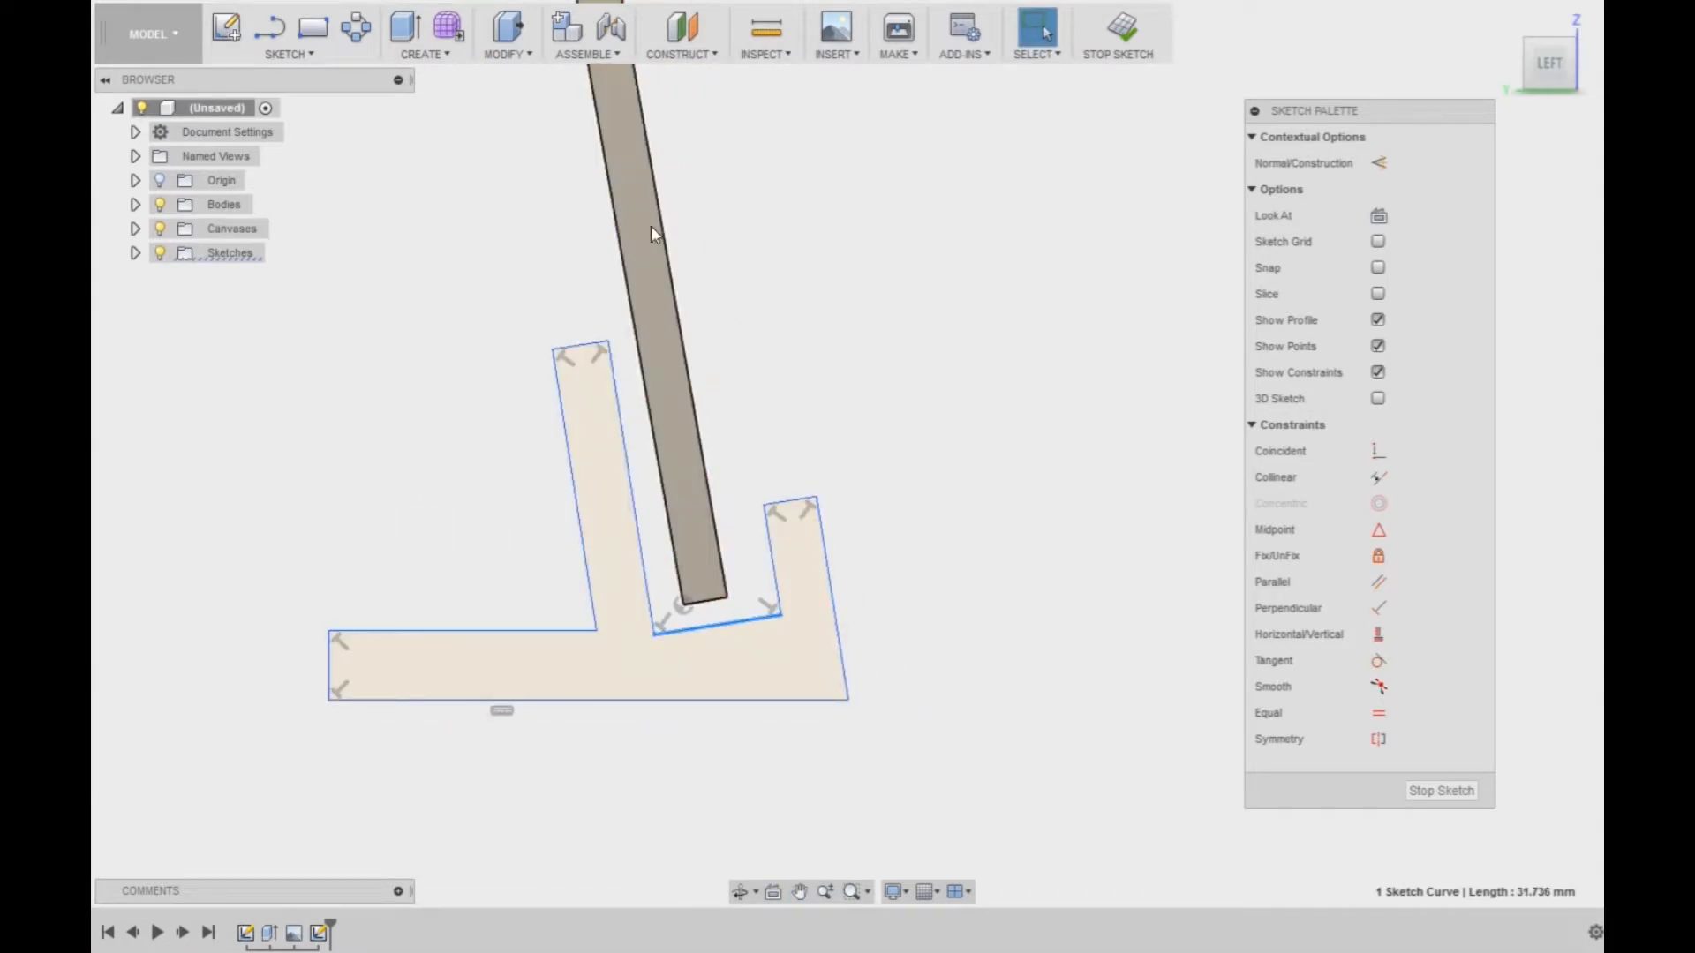
left_click(711, 427, "shift")
scroll(748, 548, "up", 1)
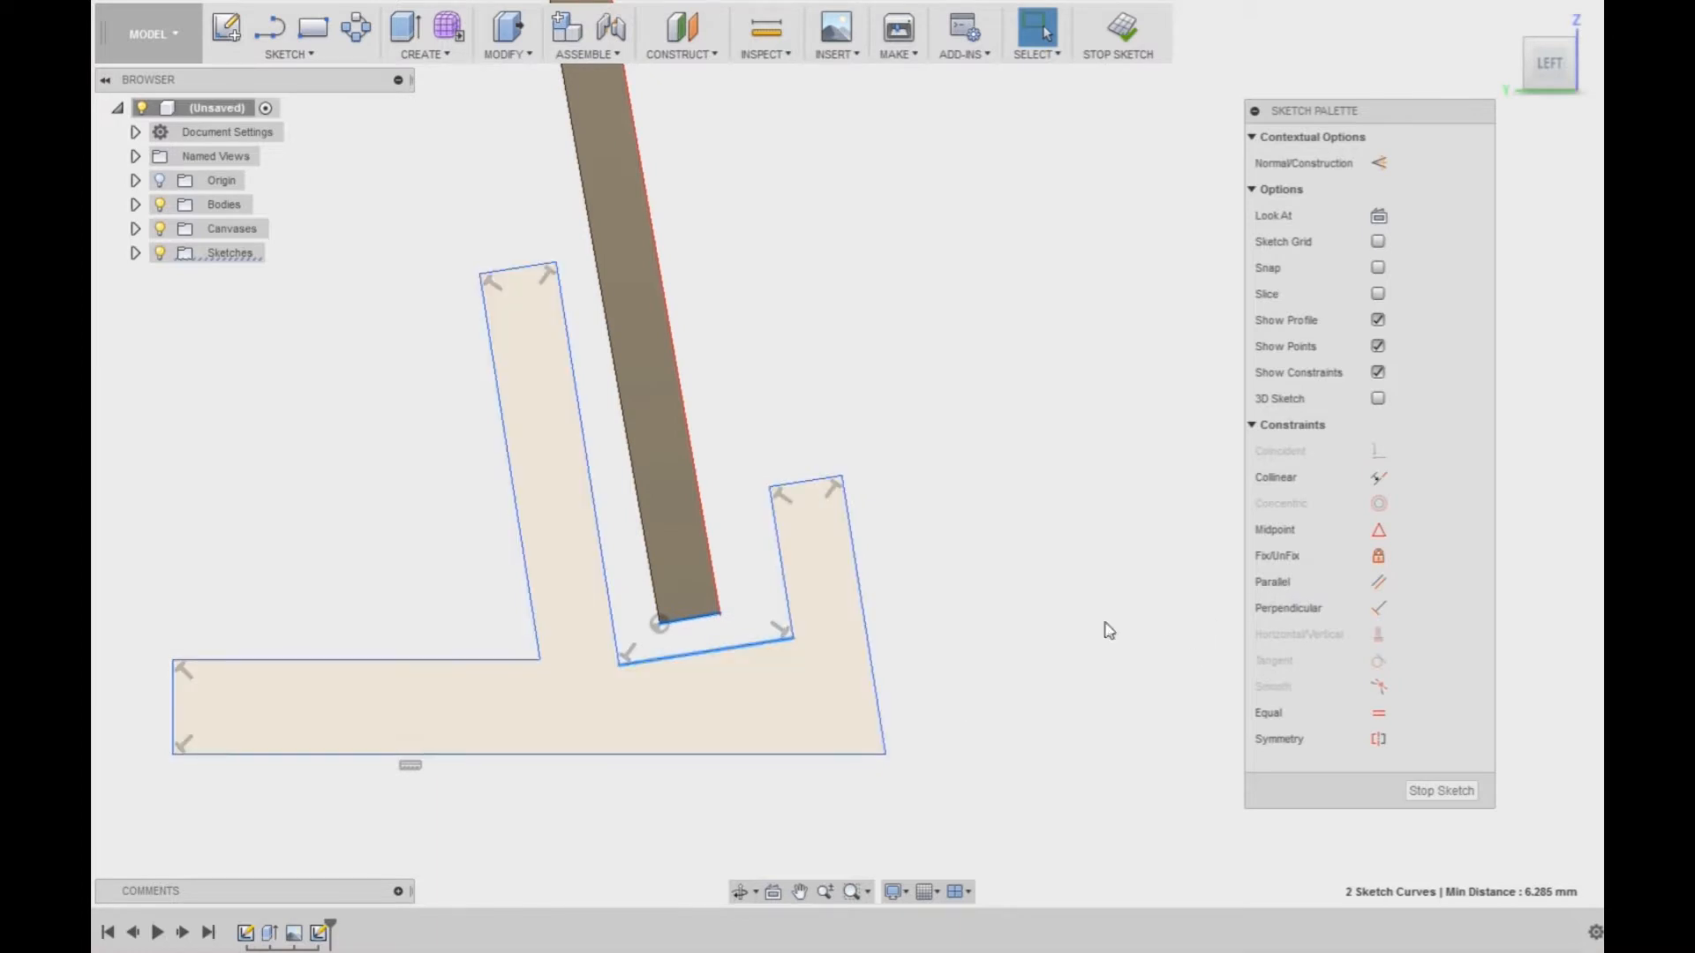
key("Escape")
- Constrain the slot floor of the stand profile collinear with the case's bottom edge
left_click(694, 617)
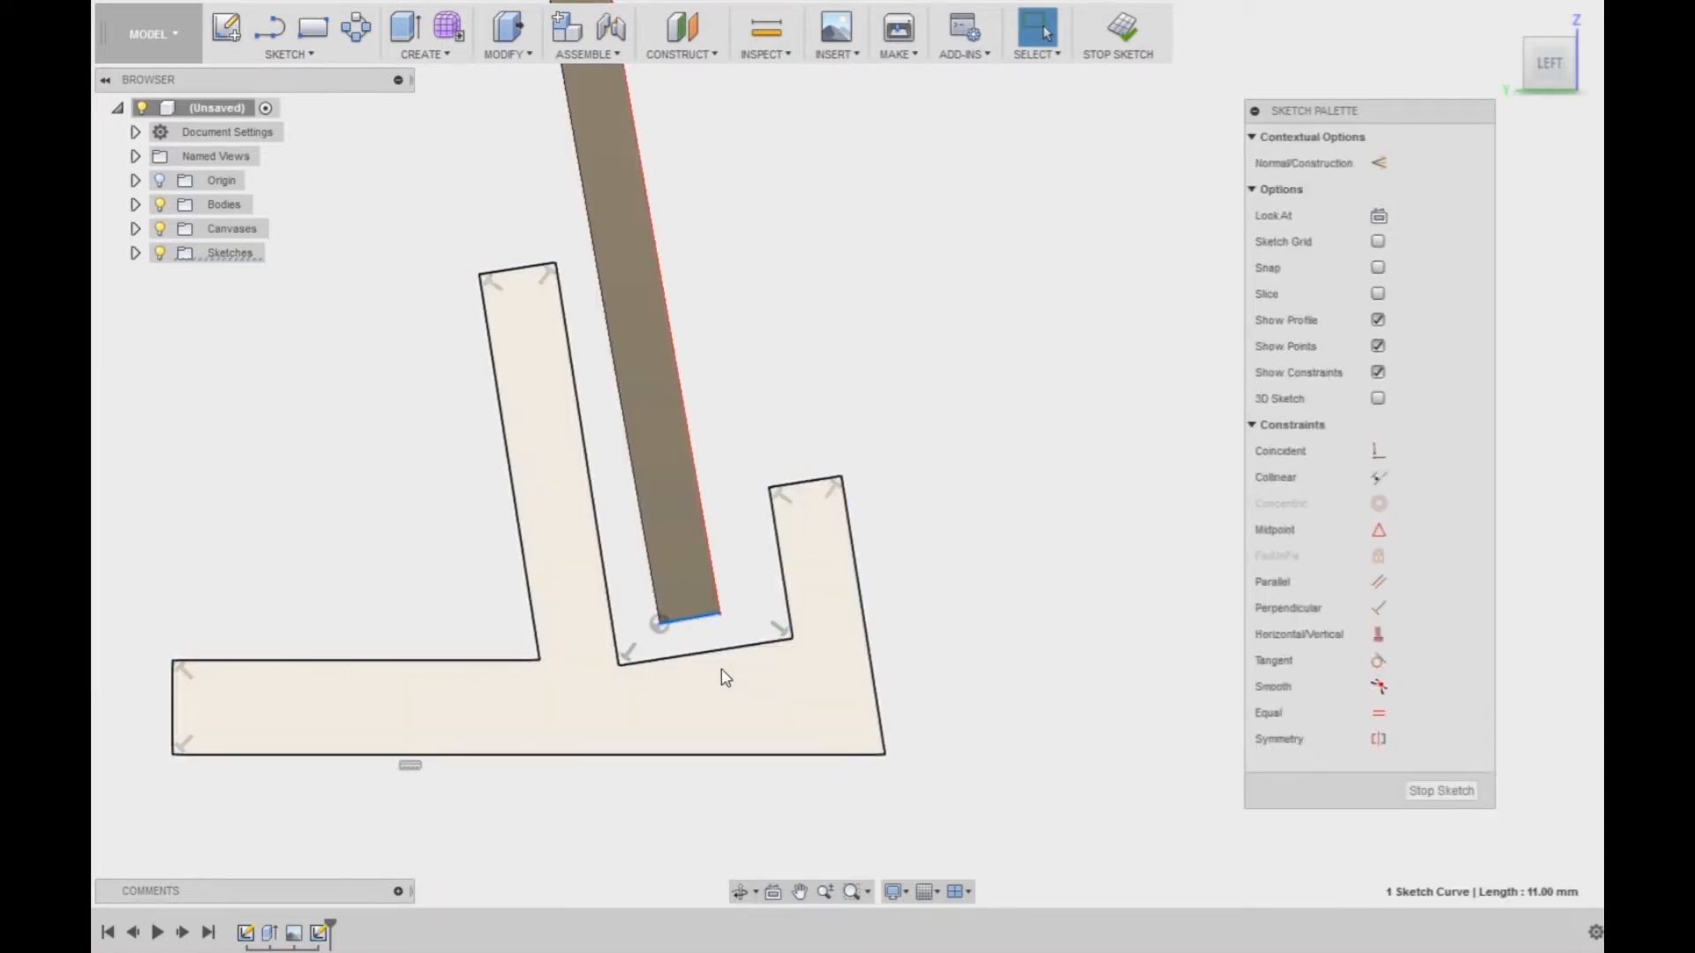
left_click(715, 657, "shift")
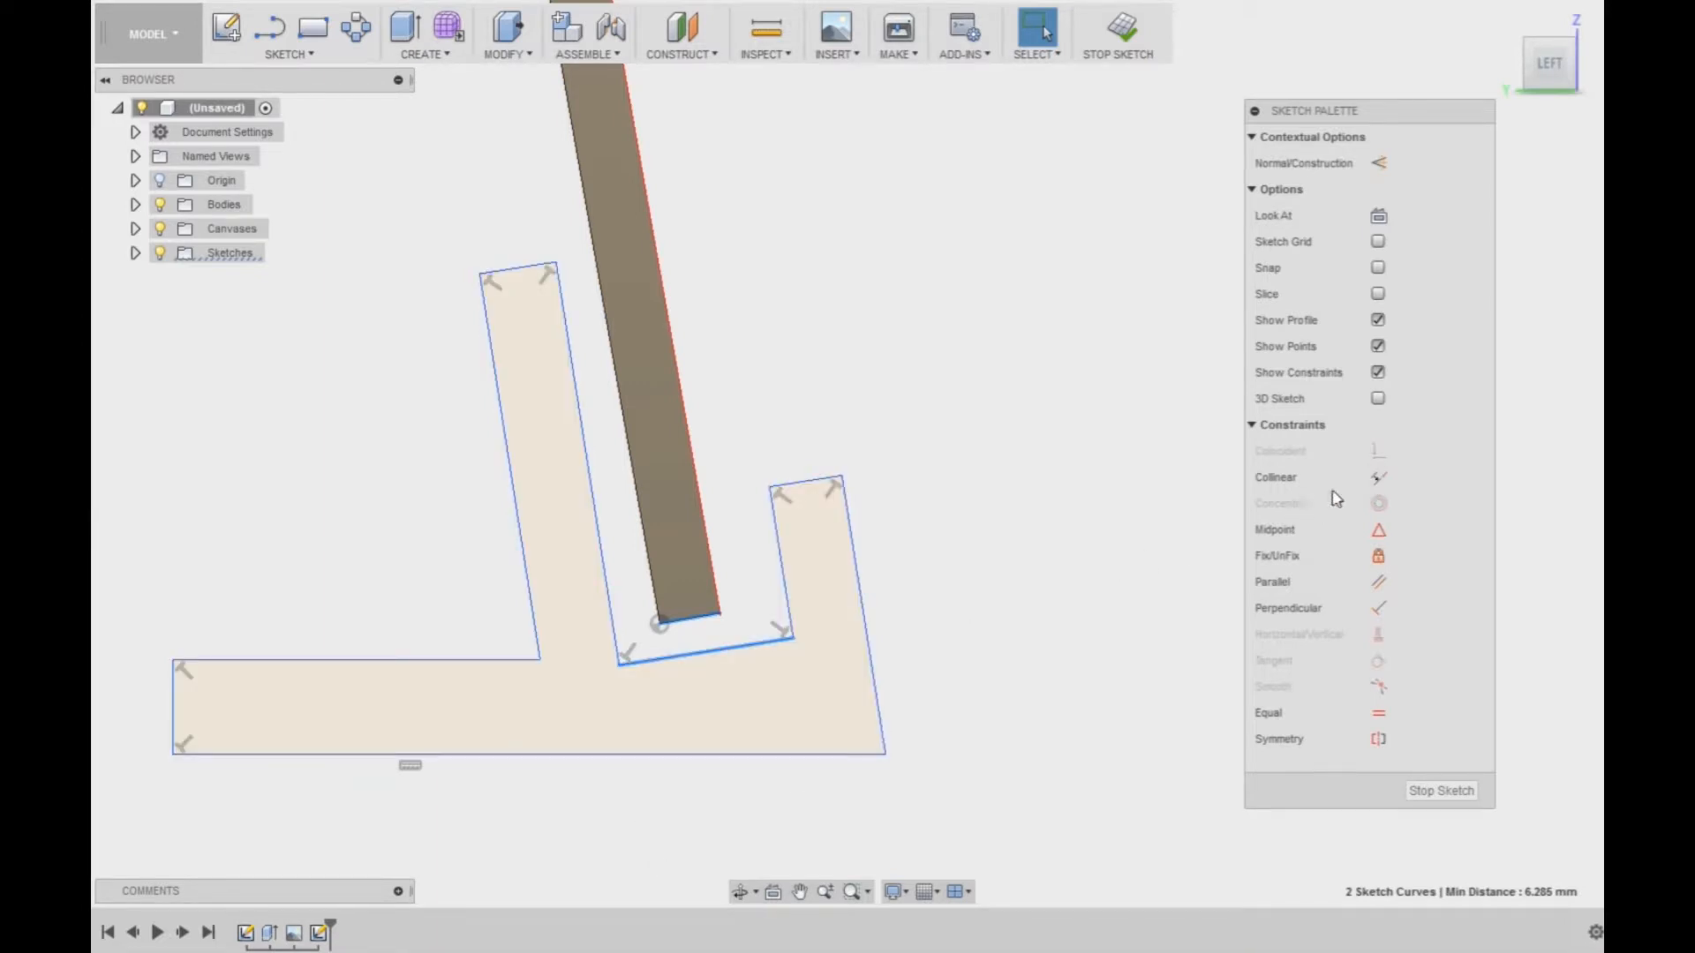
left_click(1375, 479)
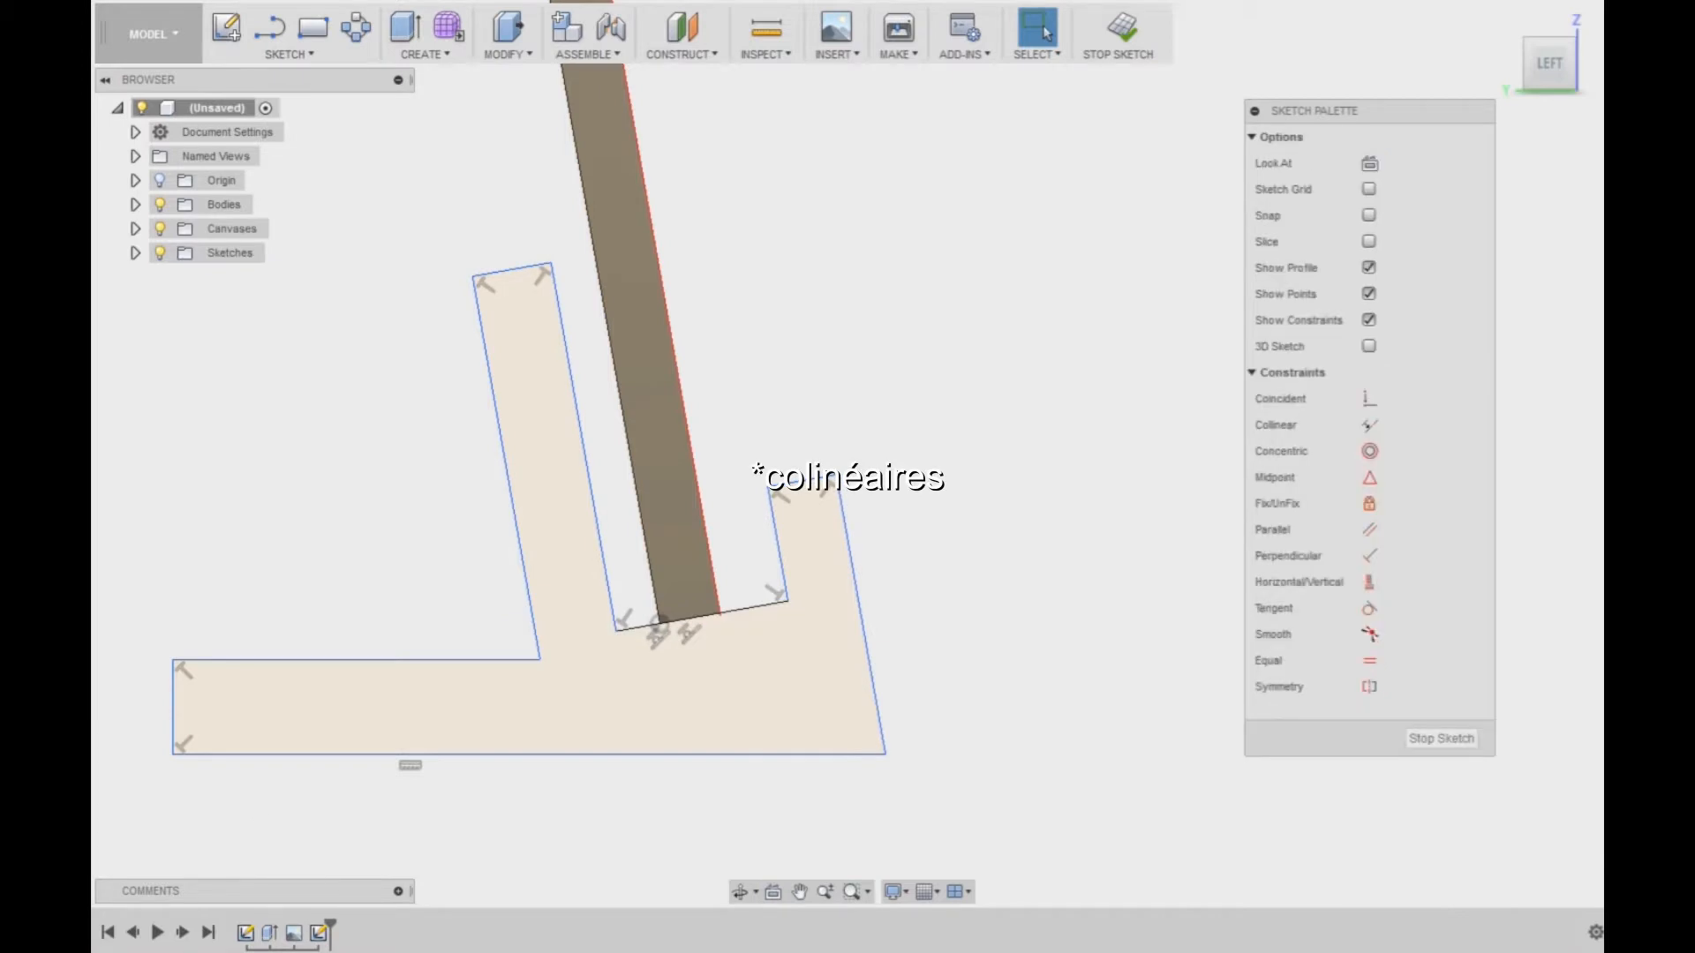
scroll(643, 546, "up", 2)
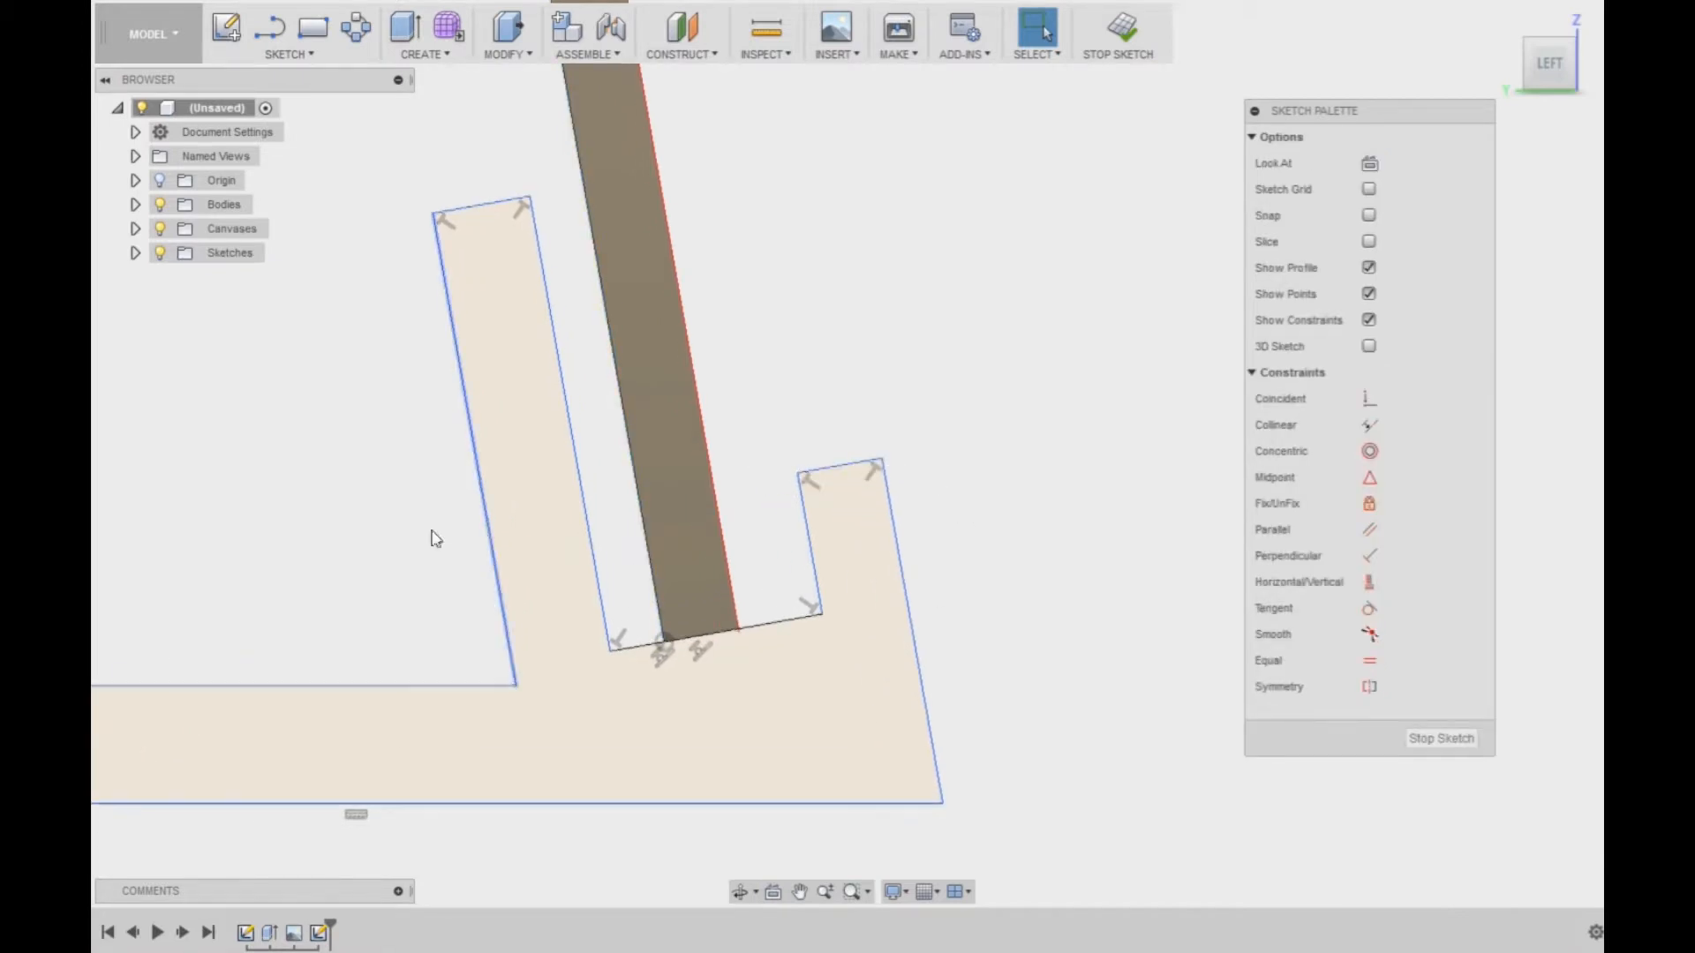
- Dimension the slot floor between the rear support and the front lip at 12 mm, checking the value against the scanned drawing Scan0002.pdf
left_click(796, 621)
key("d")
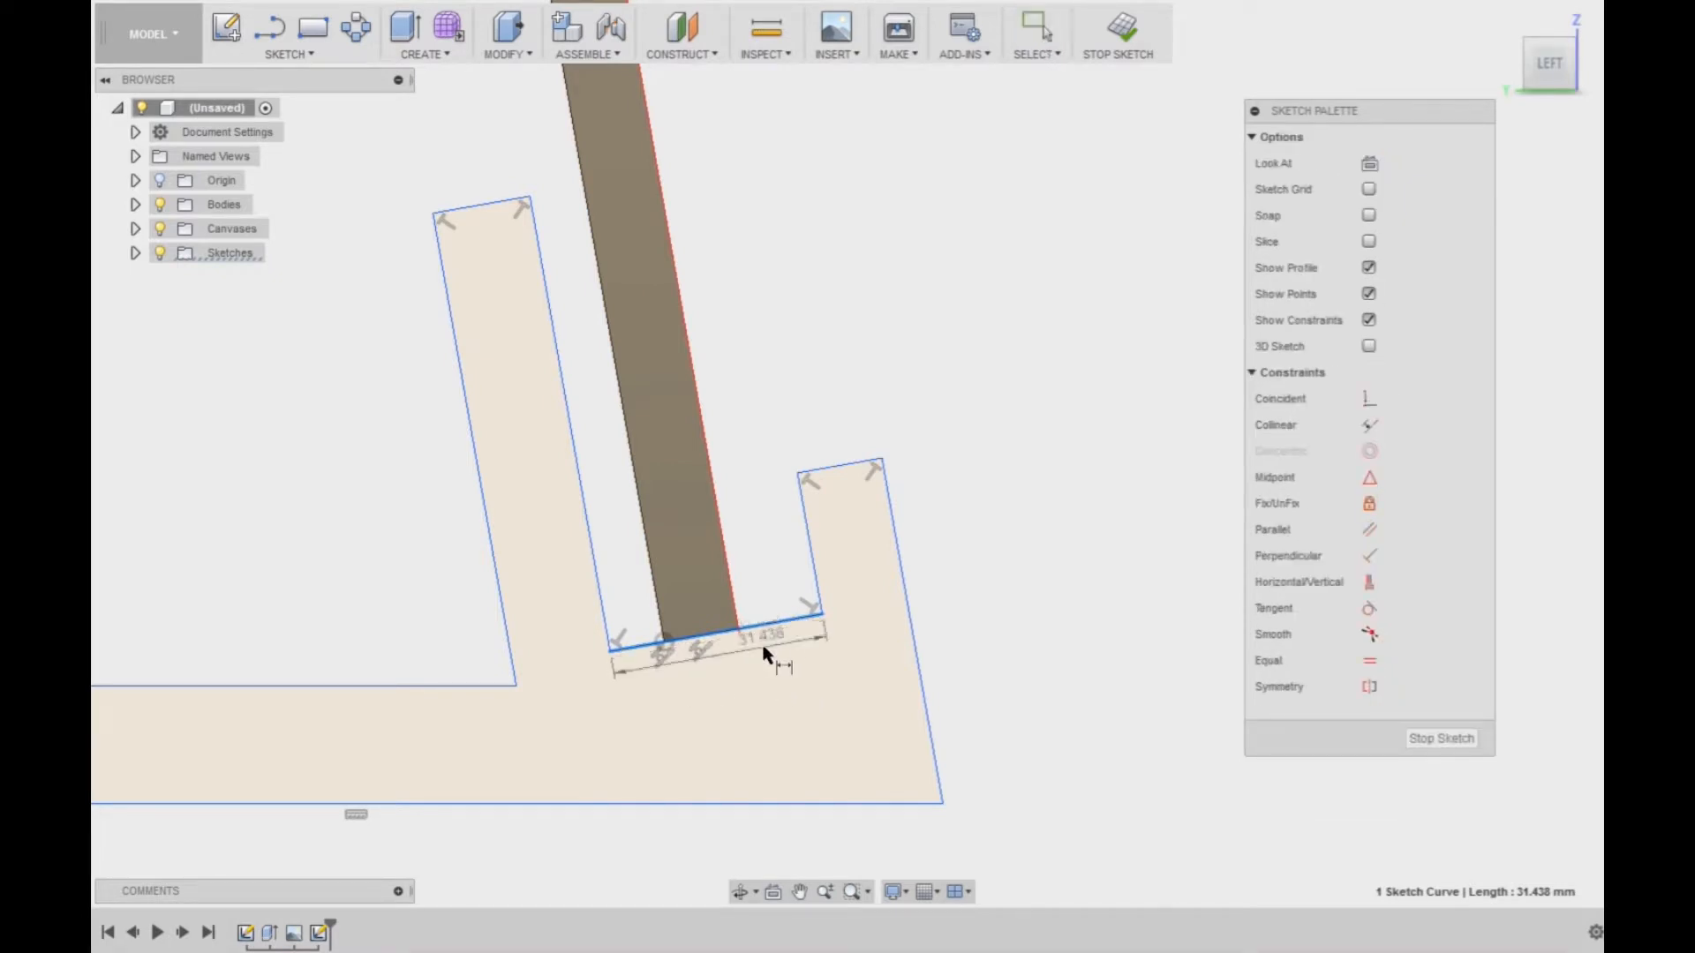
left_click(765, 651)
type("12")
key("Return")
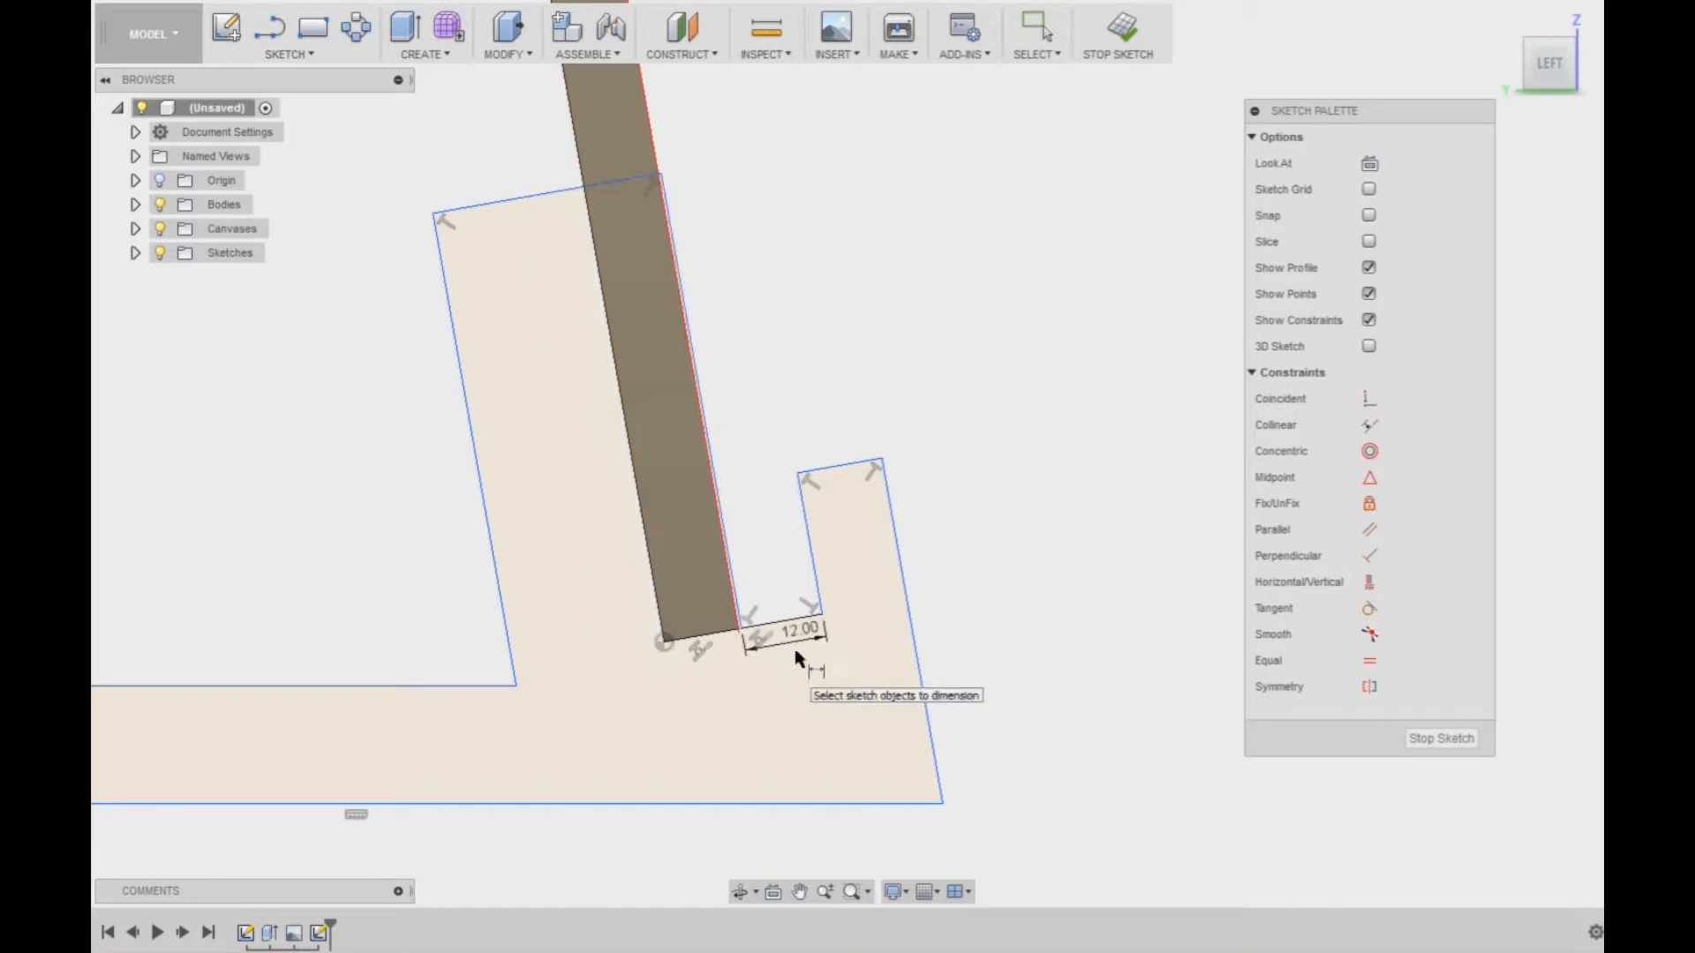
mouse_move(1232, 949)
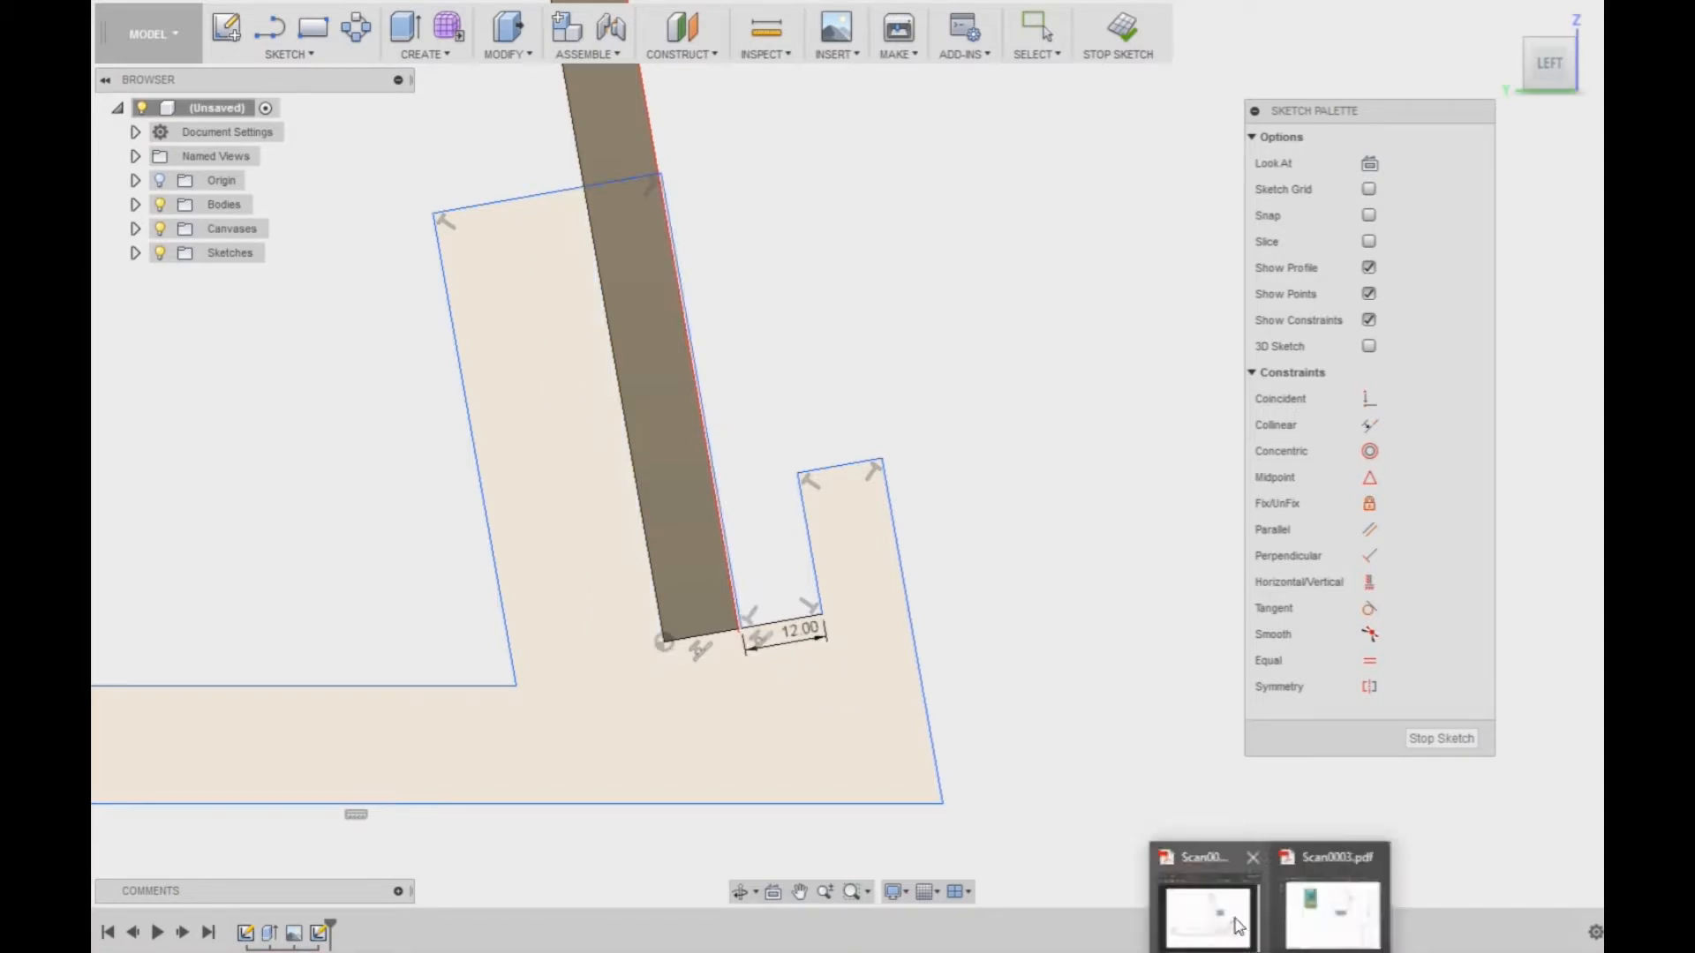
left_click(1232, 918)
left_click(1093, 555)
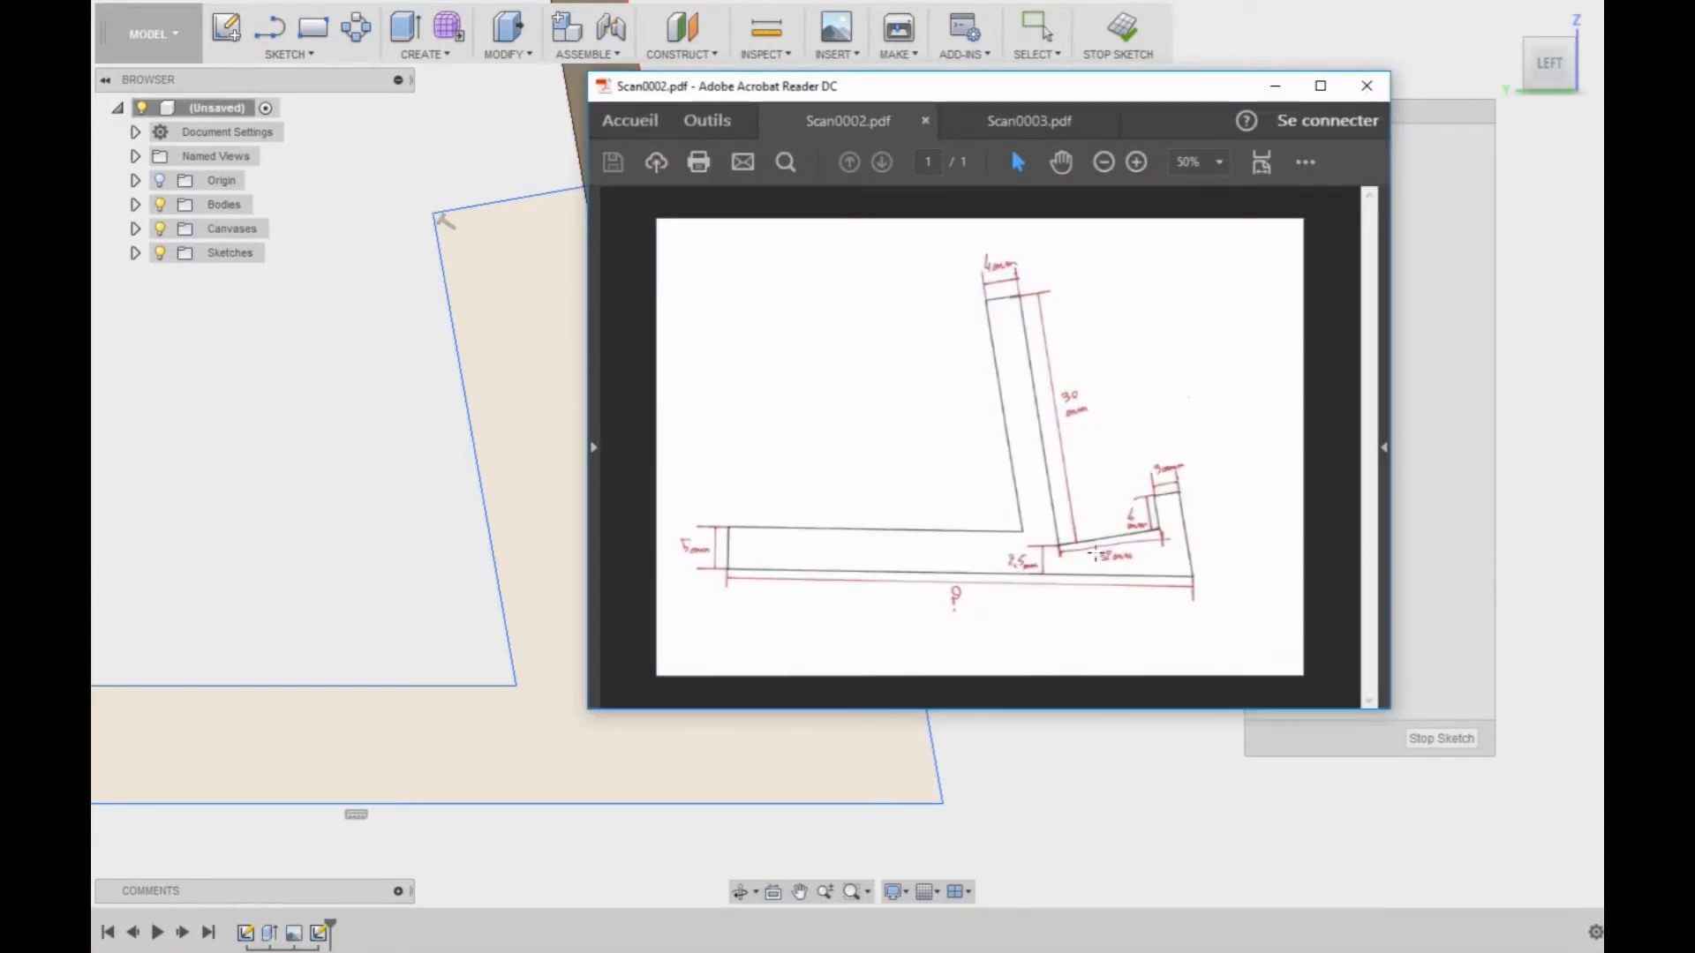
left_click(1098, 752)
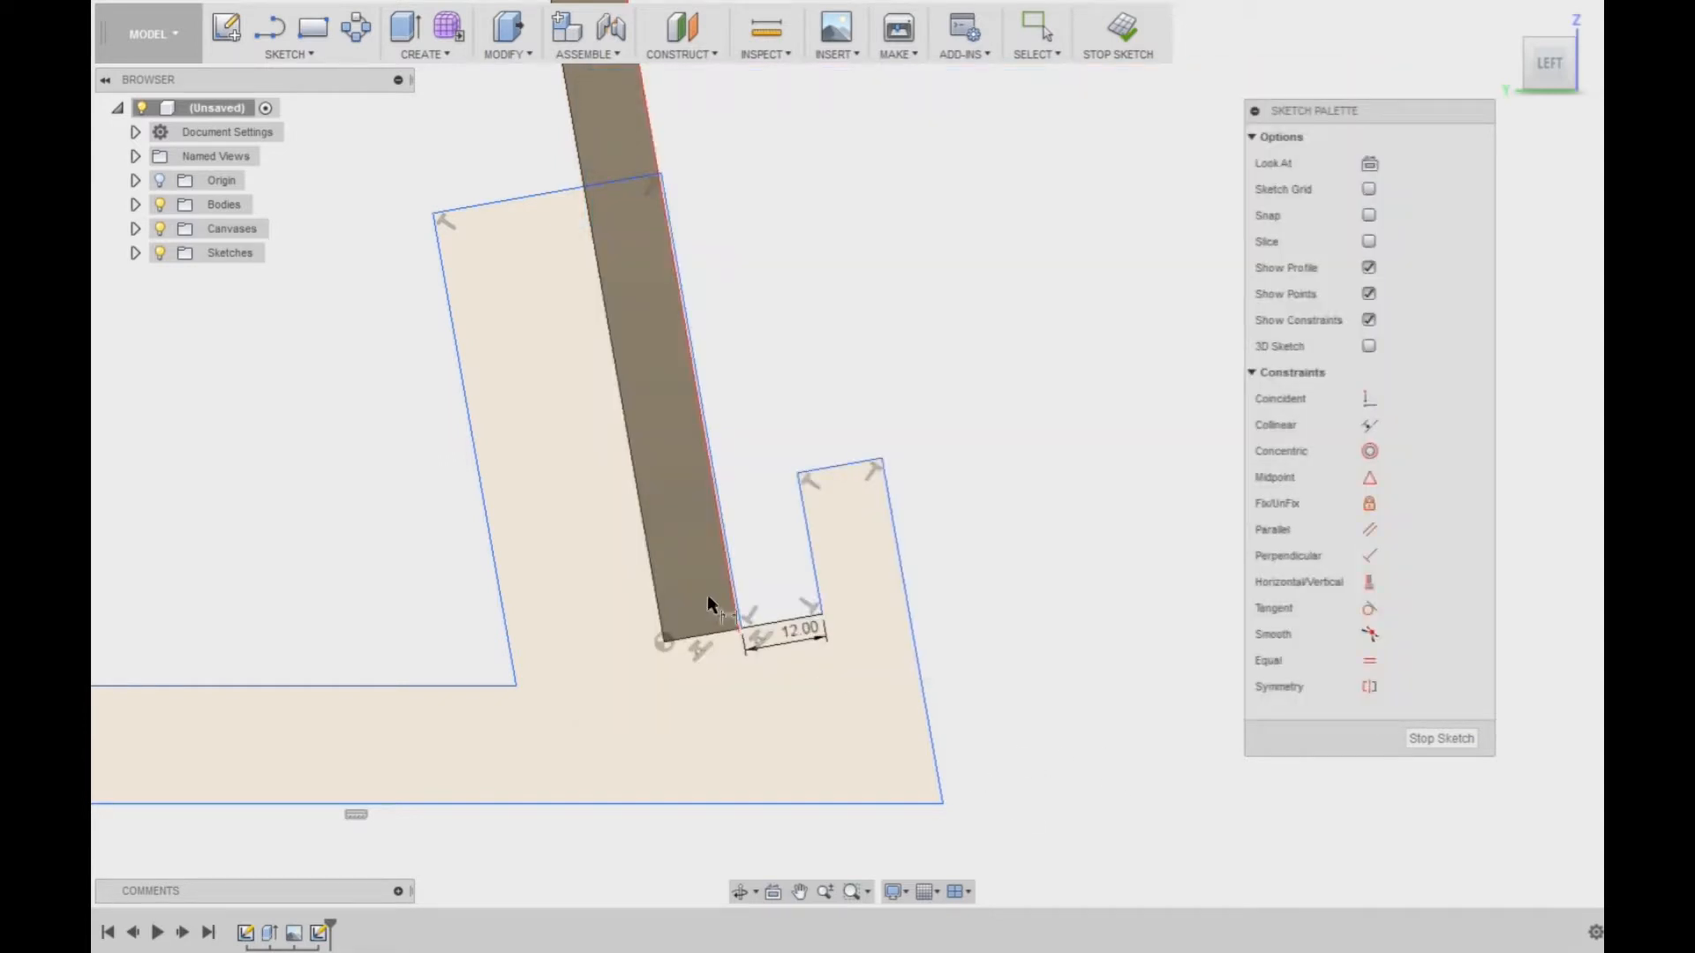
- Move the rear support's inner edge to just behind the case's back edge
key("Escape")
left_click_drag(711, 450, 612, 484)
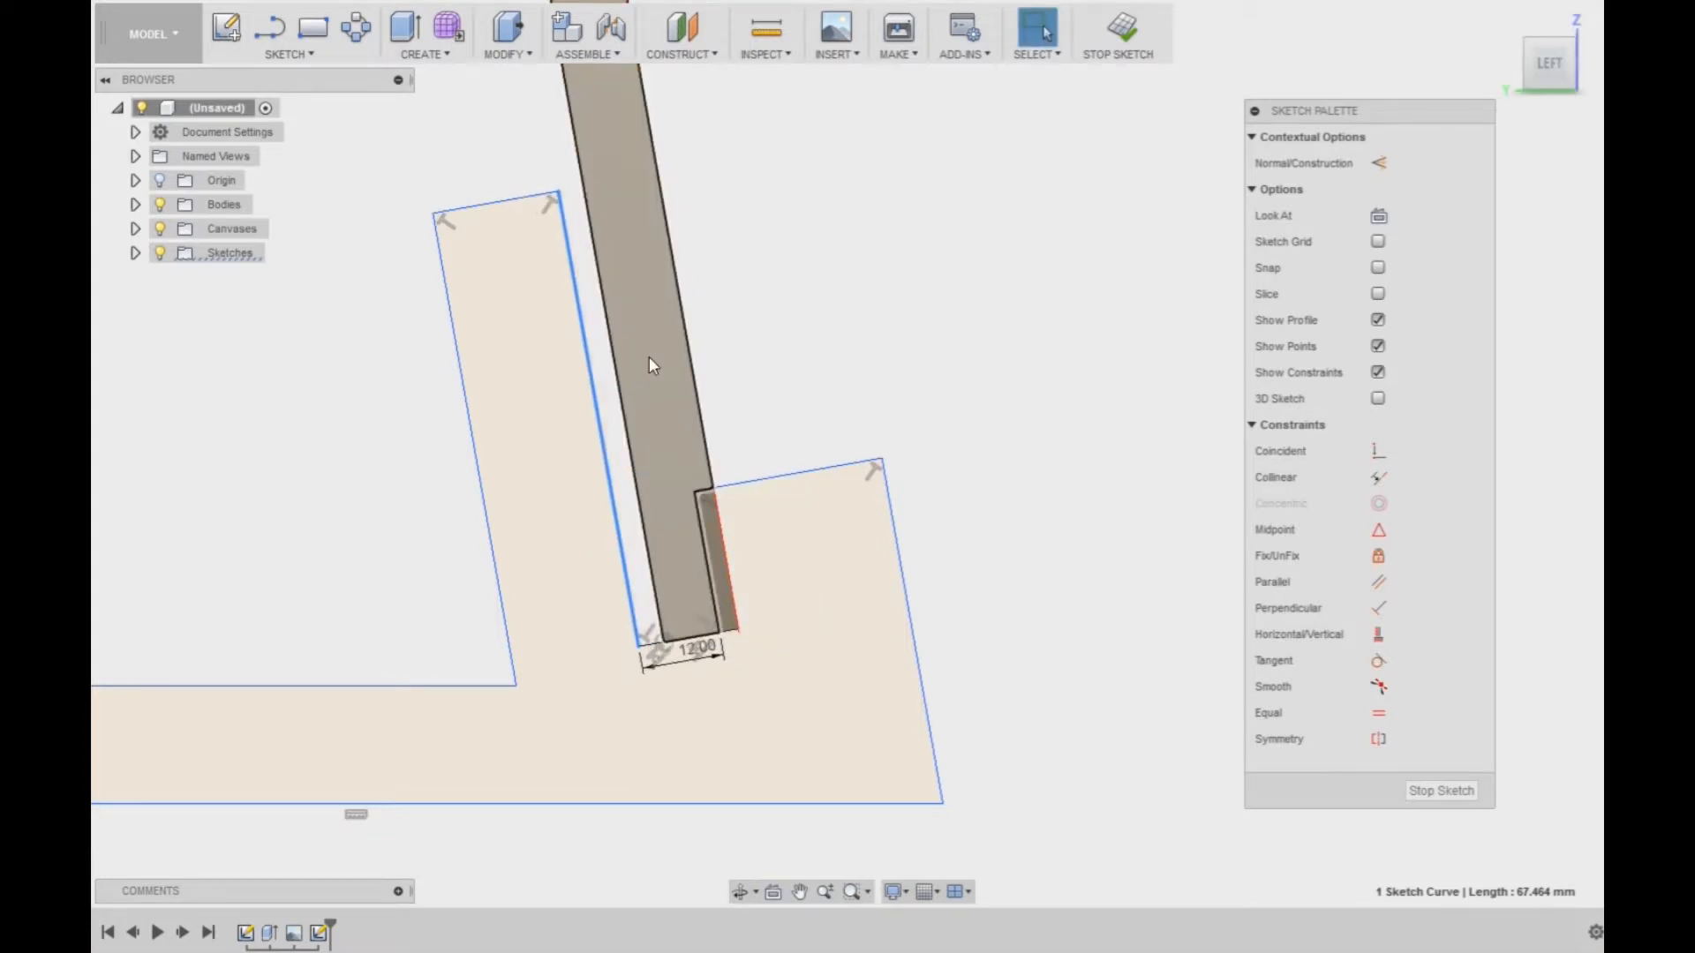
left_click_drag(630, 601, 649, 601)
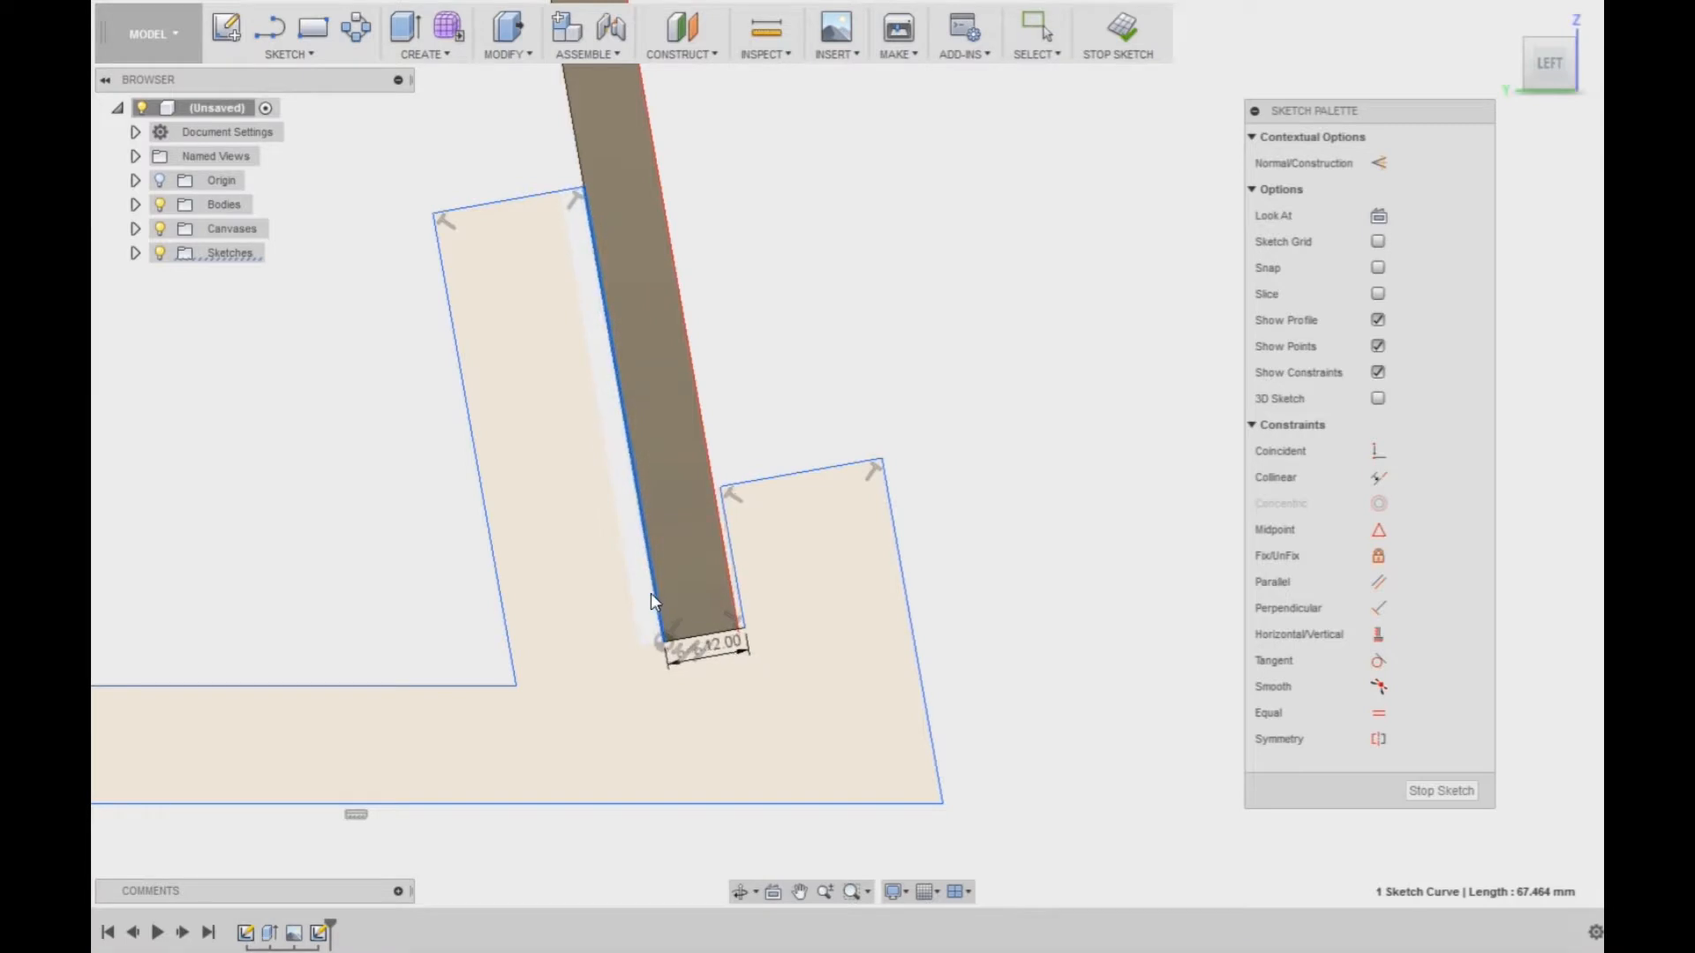
left_click_drag(649, 595, 639, 598)
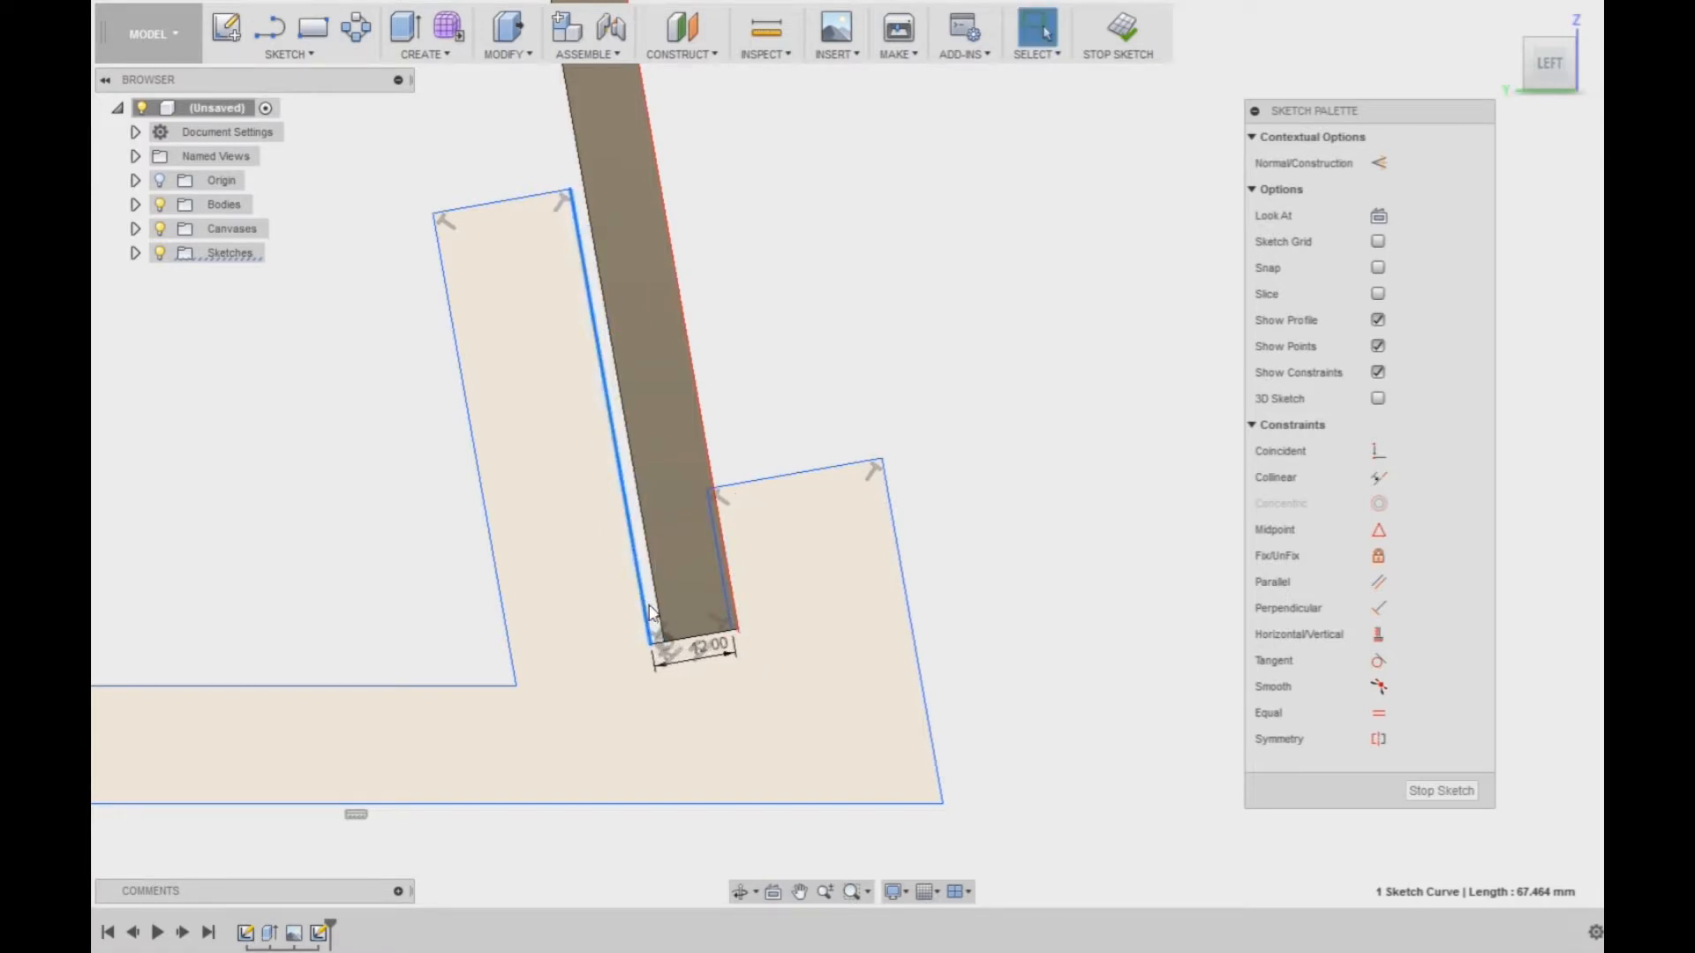
- Set the gap between the rear support's inner edge and the case's back edge to 0.5 mm
left_click(645, 565)
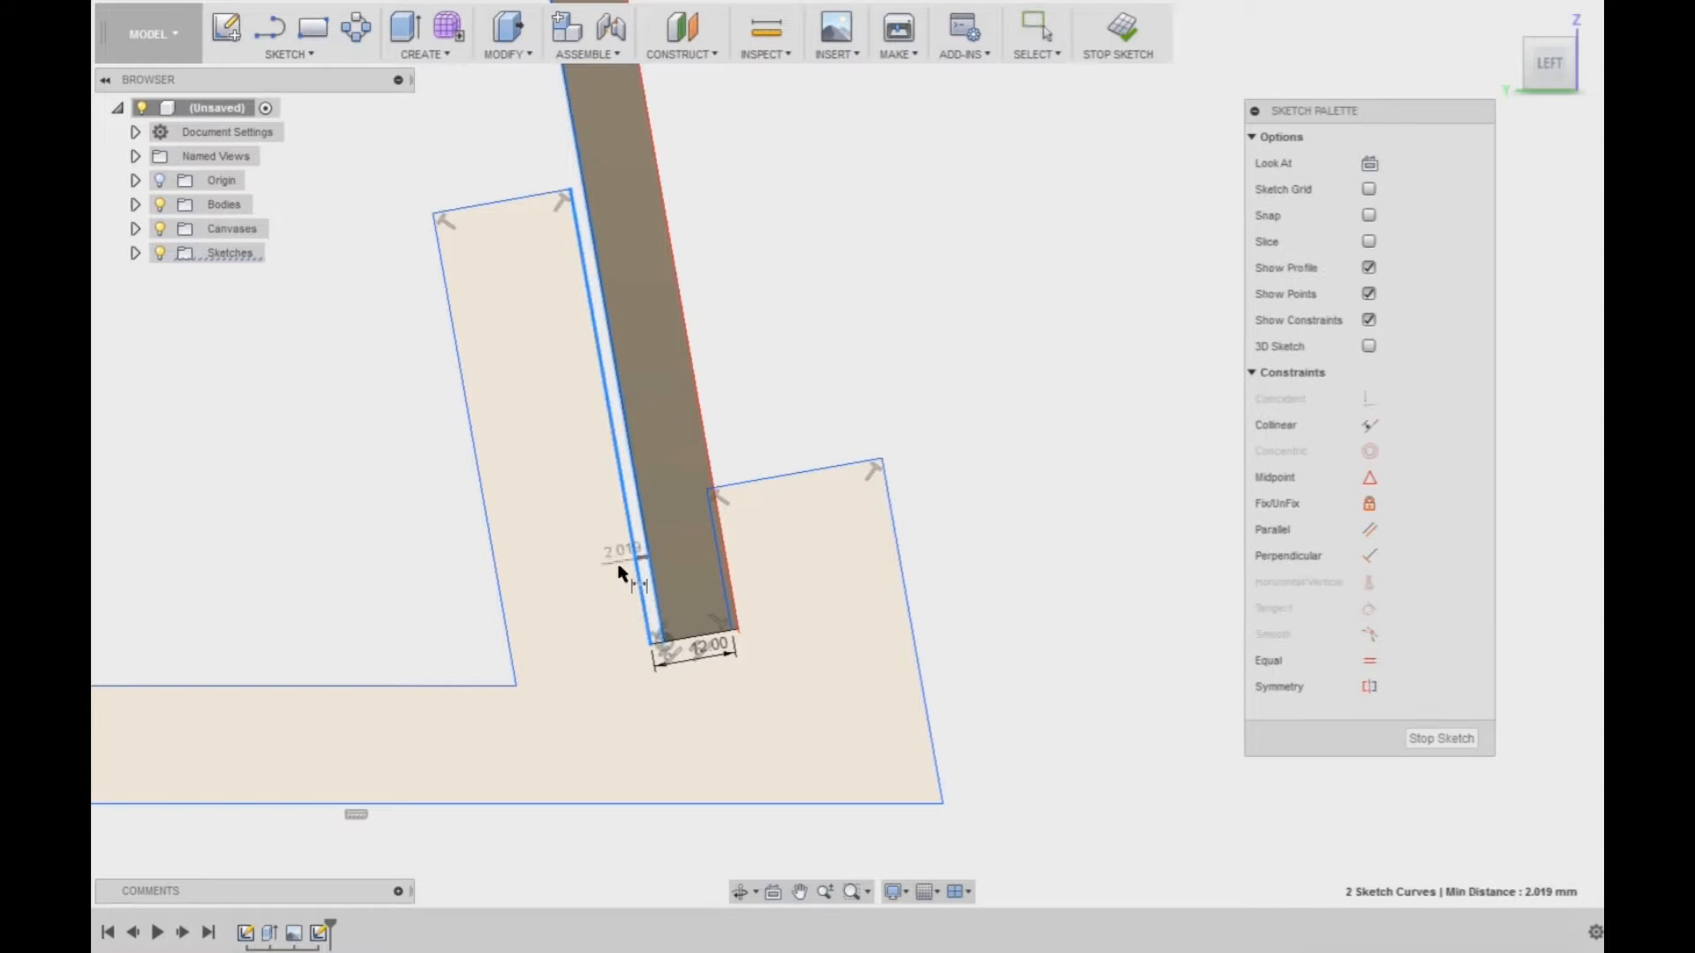
left_click(560, 560)
type("0")
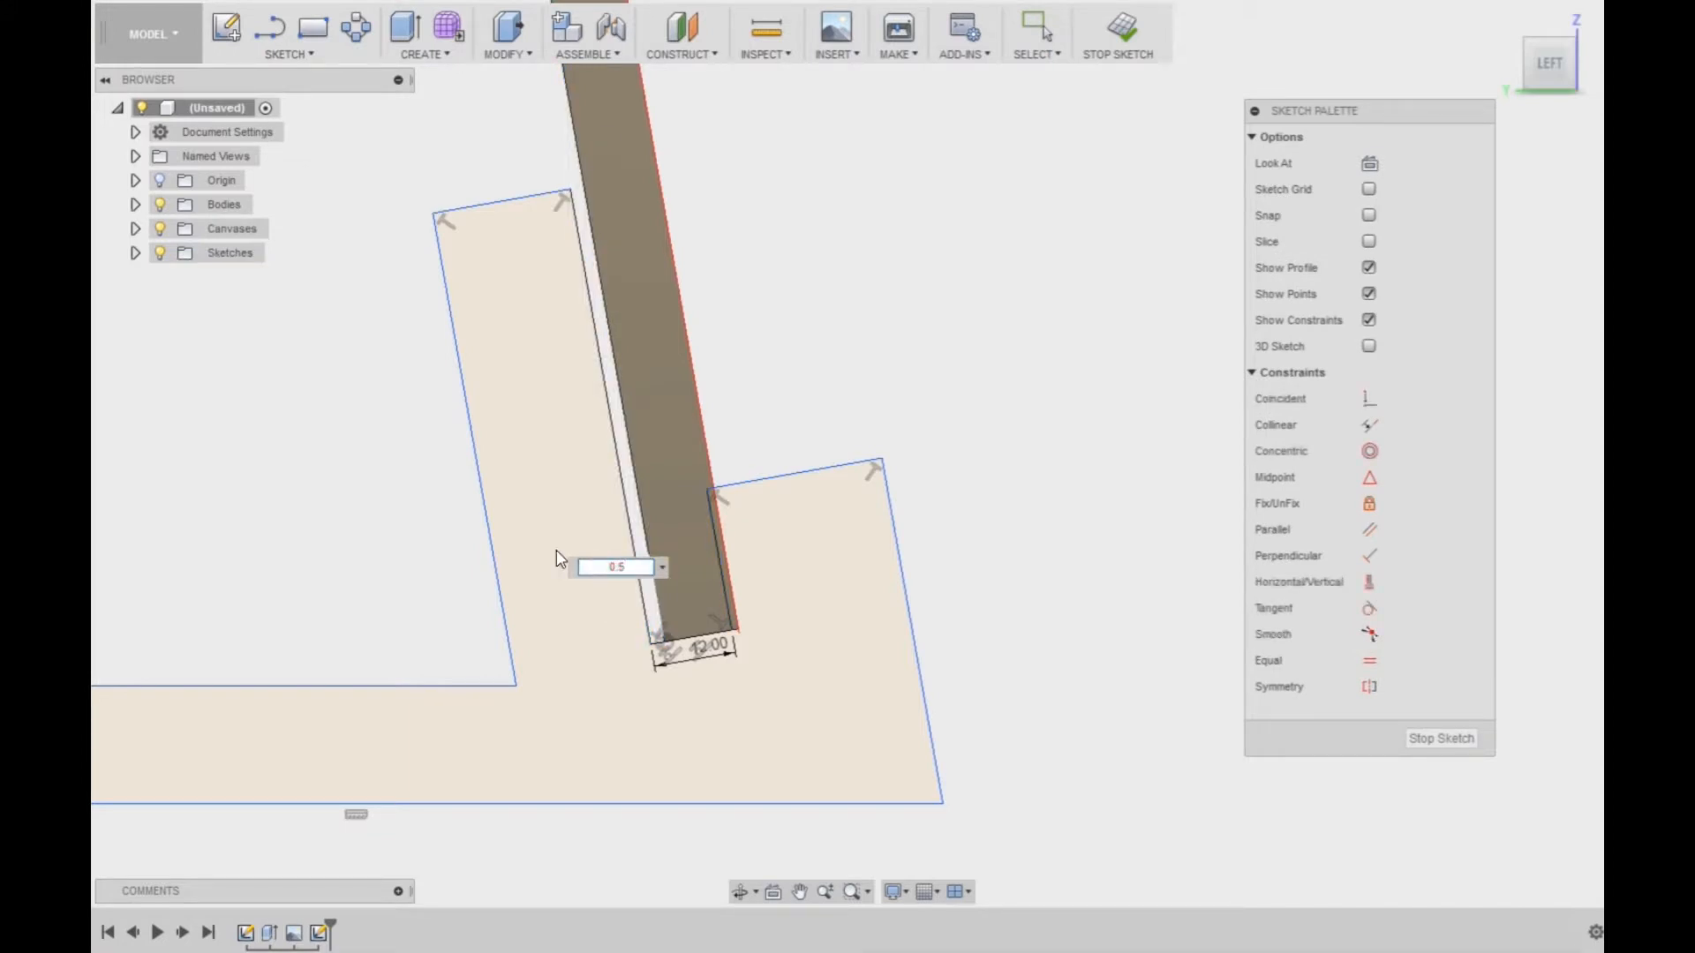
type(".5")
key("Return")
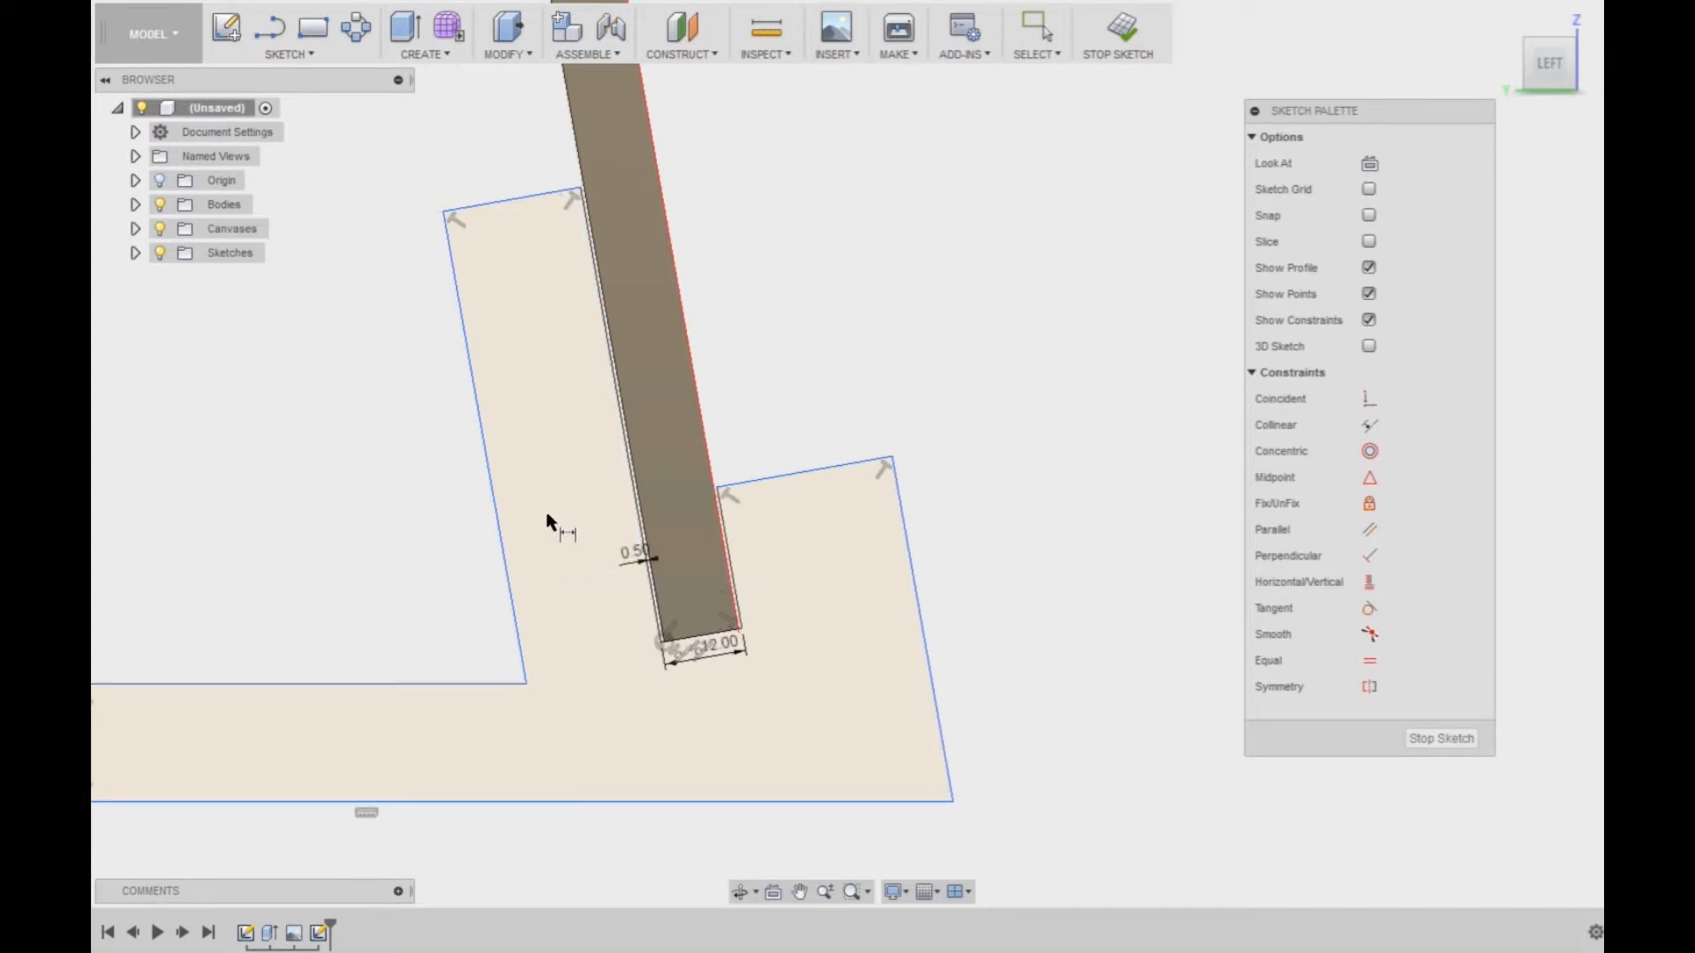
key("Escape")
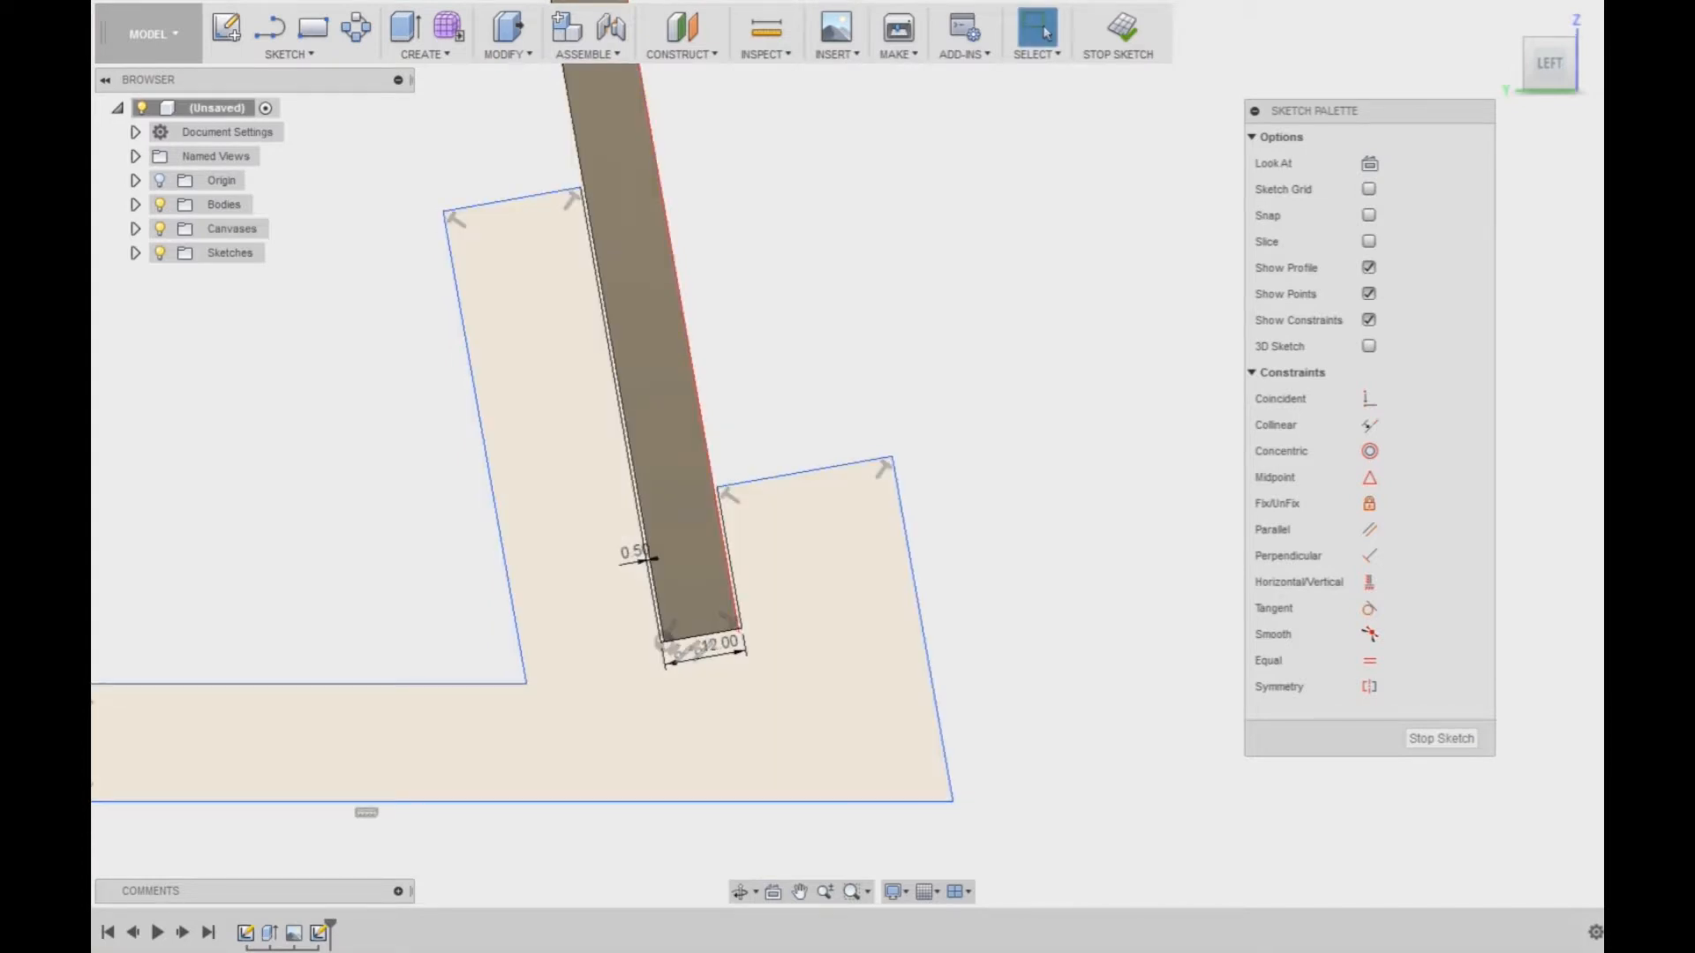
- Check the front lip's dimensions in the scanned drawing Scan0002.pdf
left_click(1243, 895)
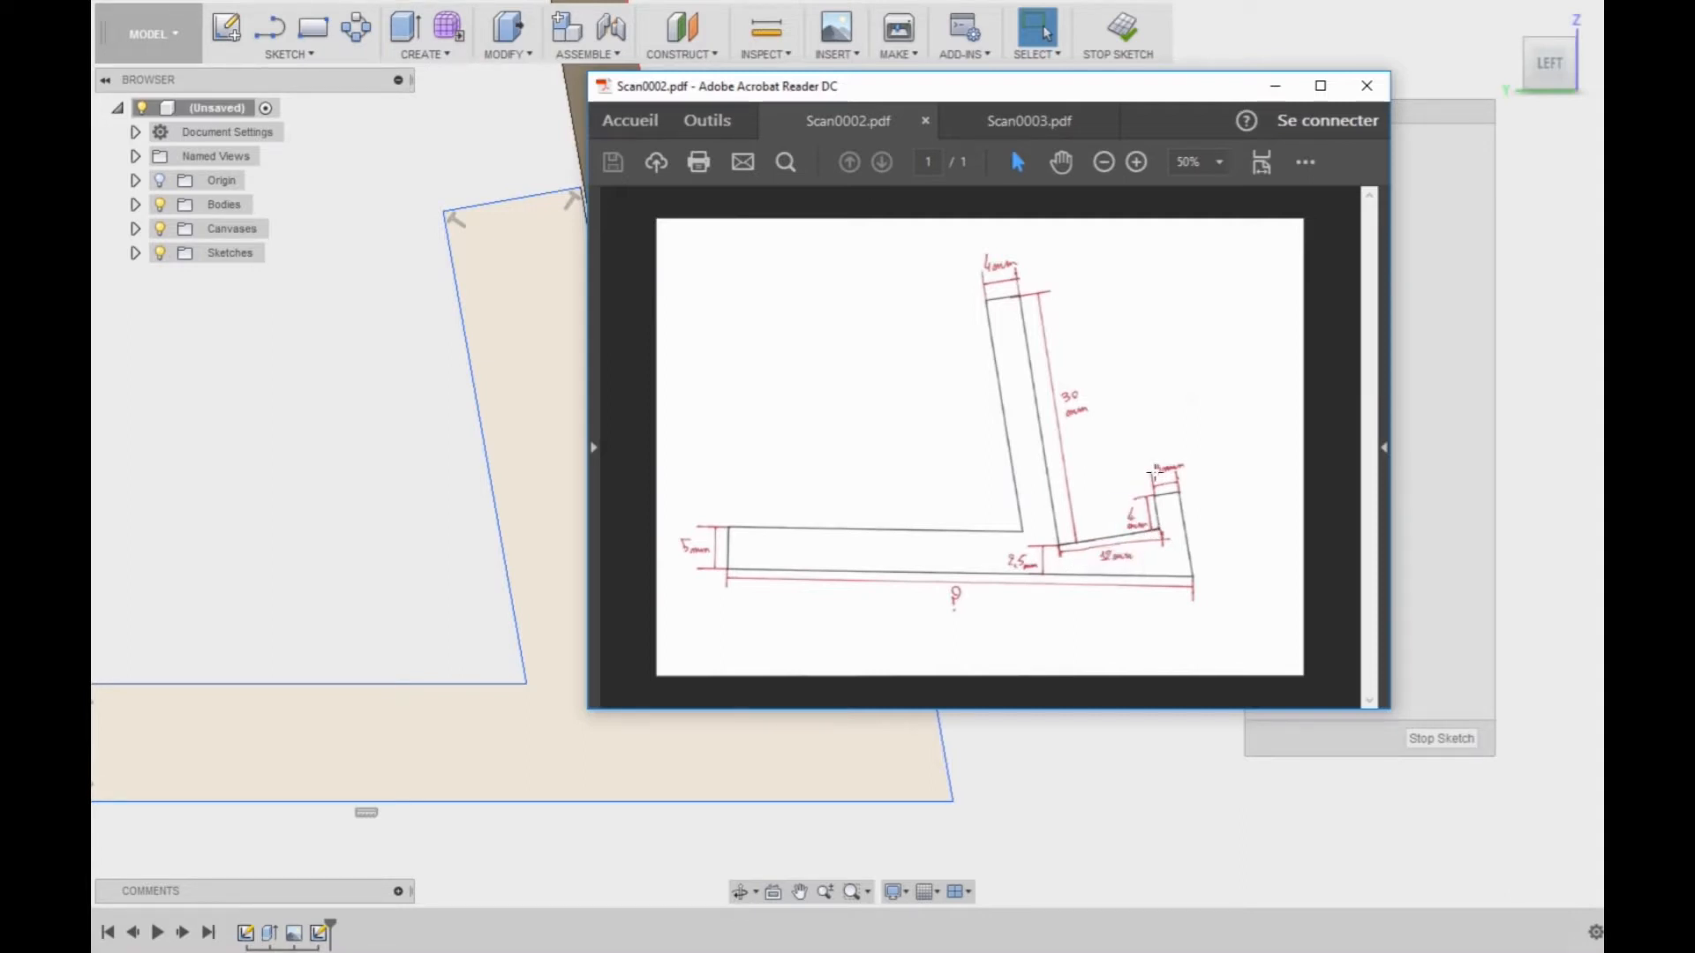
left_click(1115, 809)
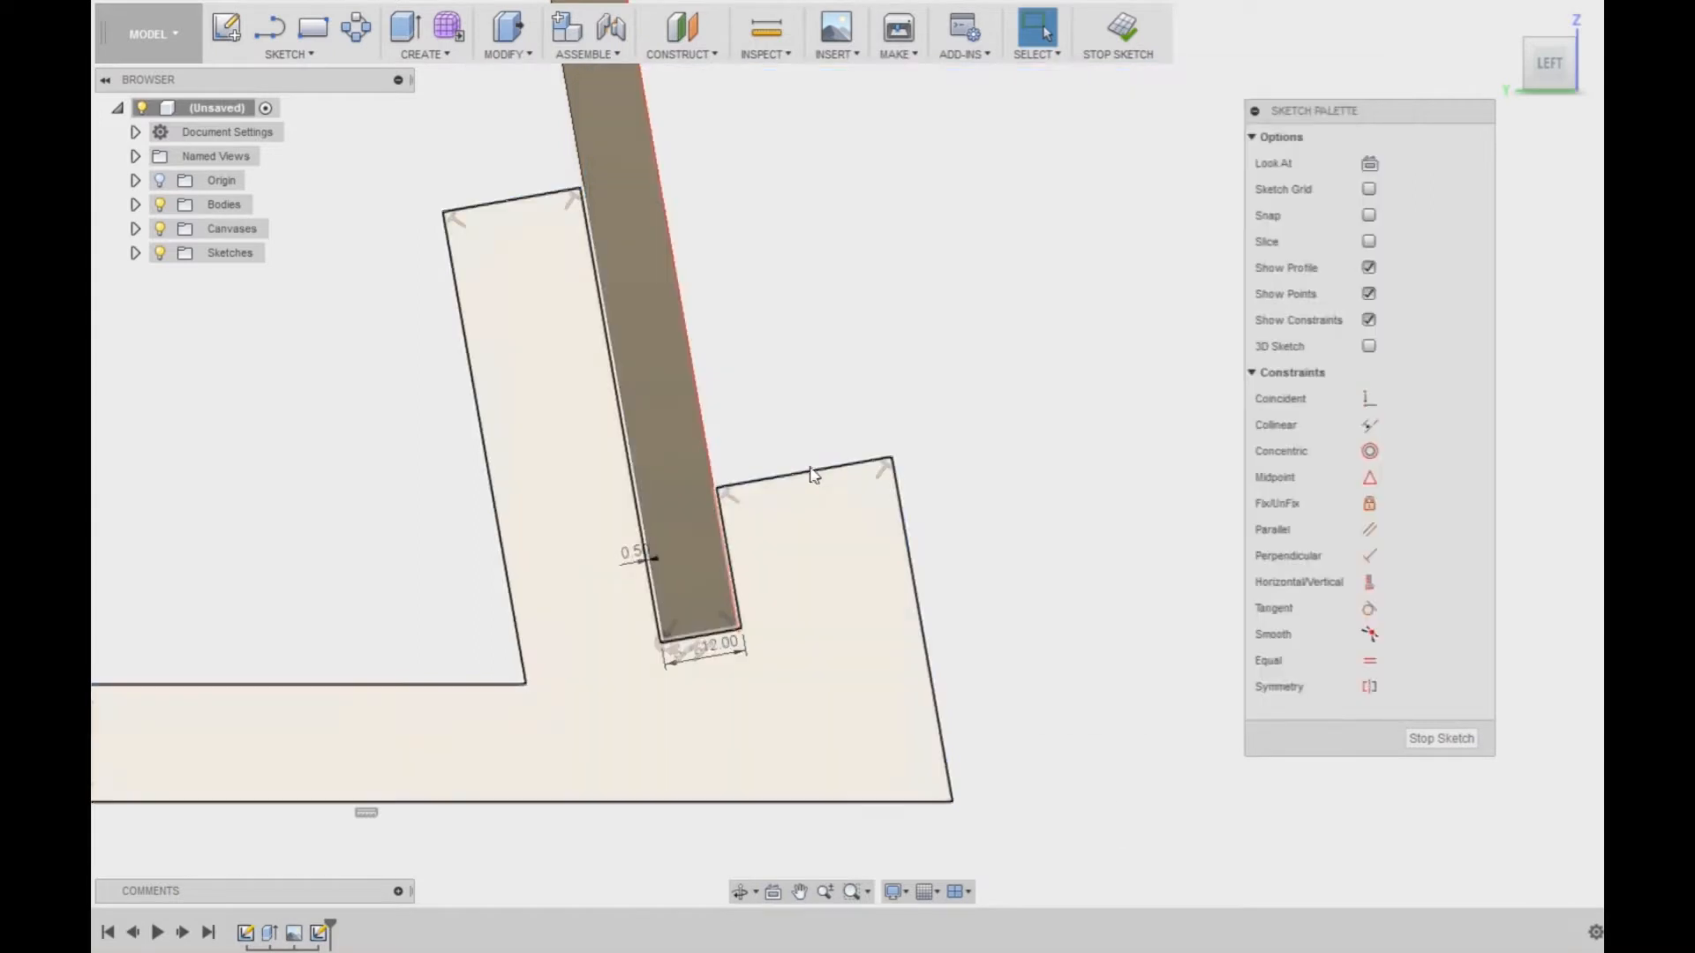
left_click(732, 554)
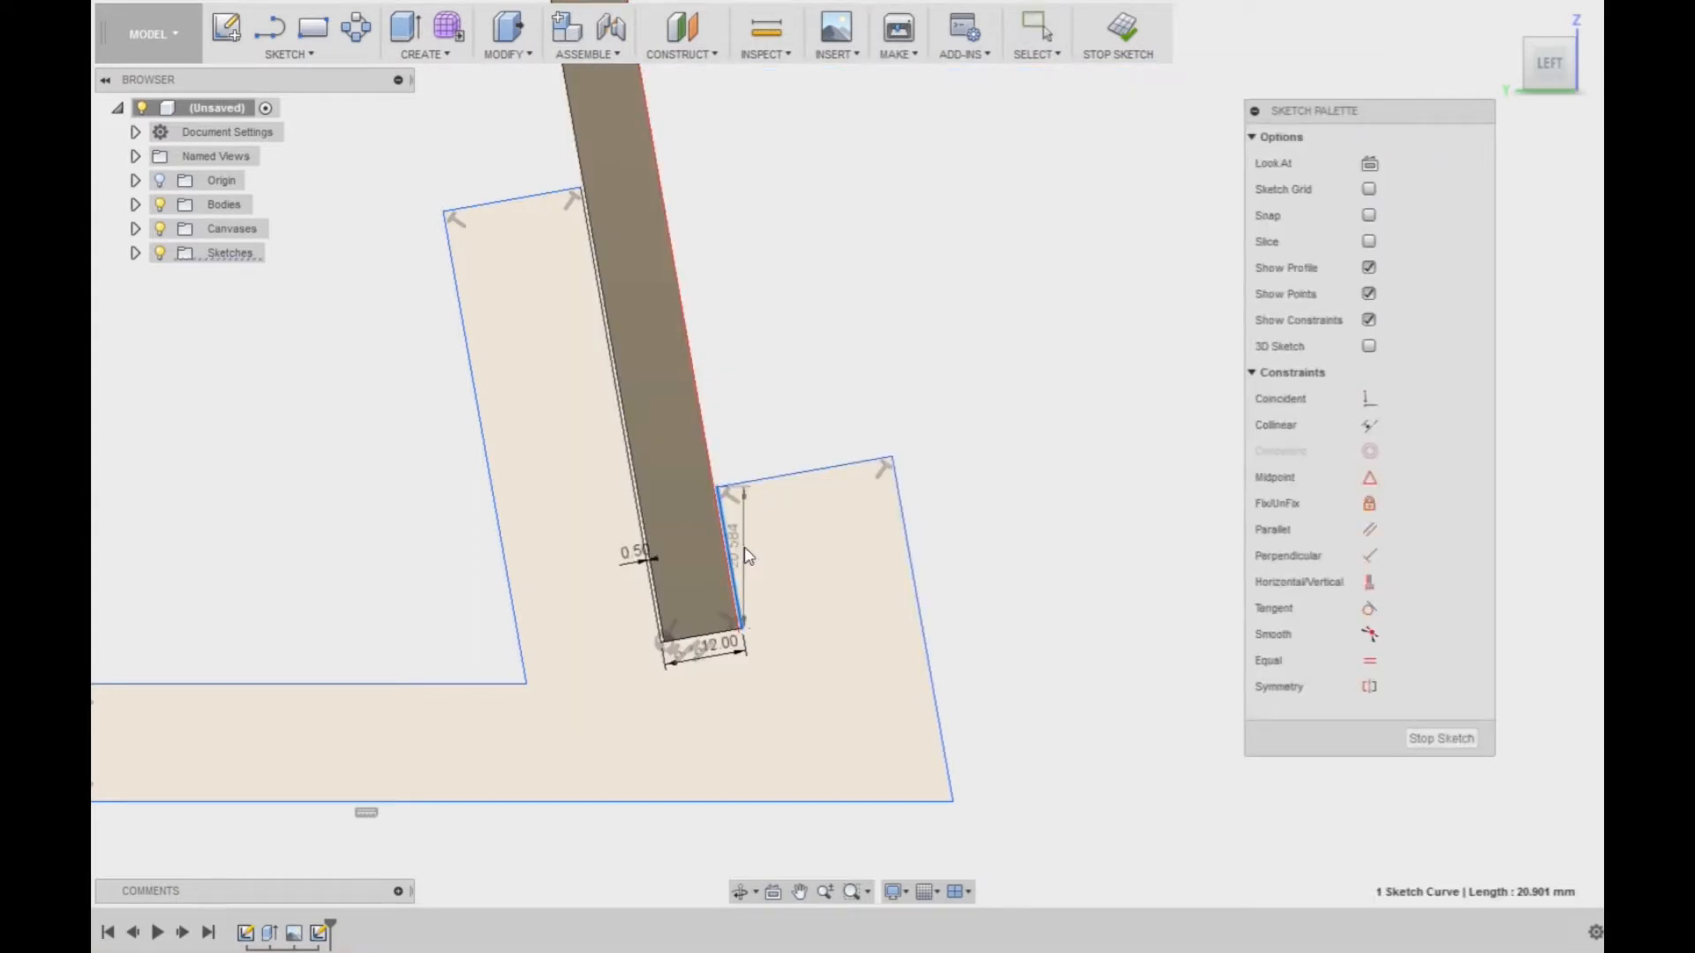
left_click(744, 542)
key("Return")
left_click(743, 538)
key("Delete")
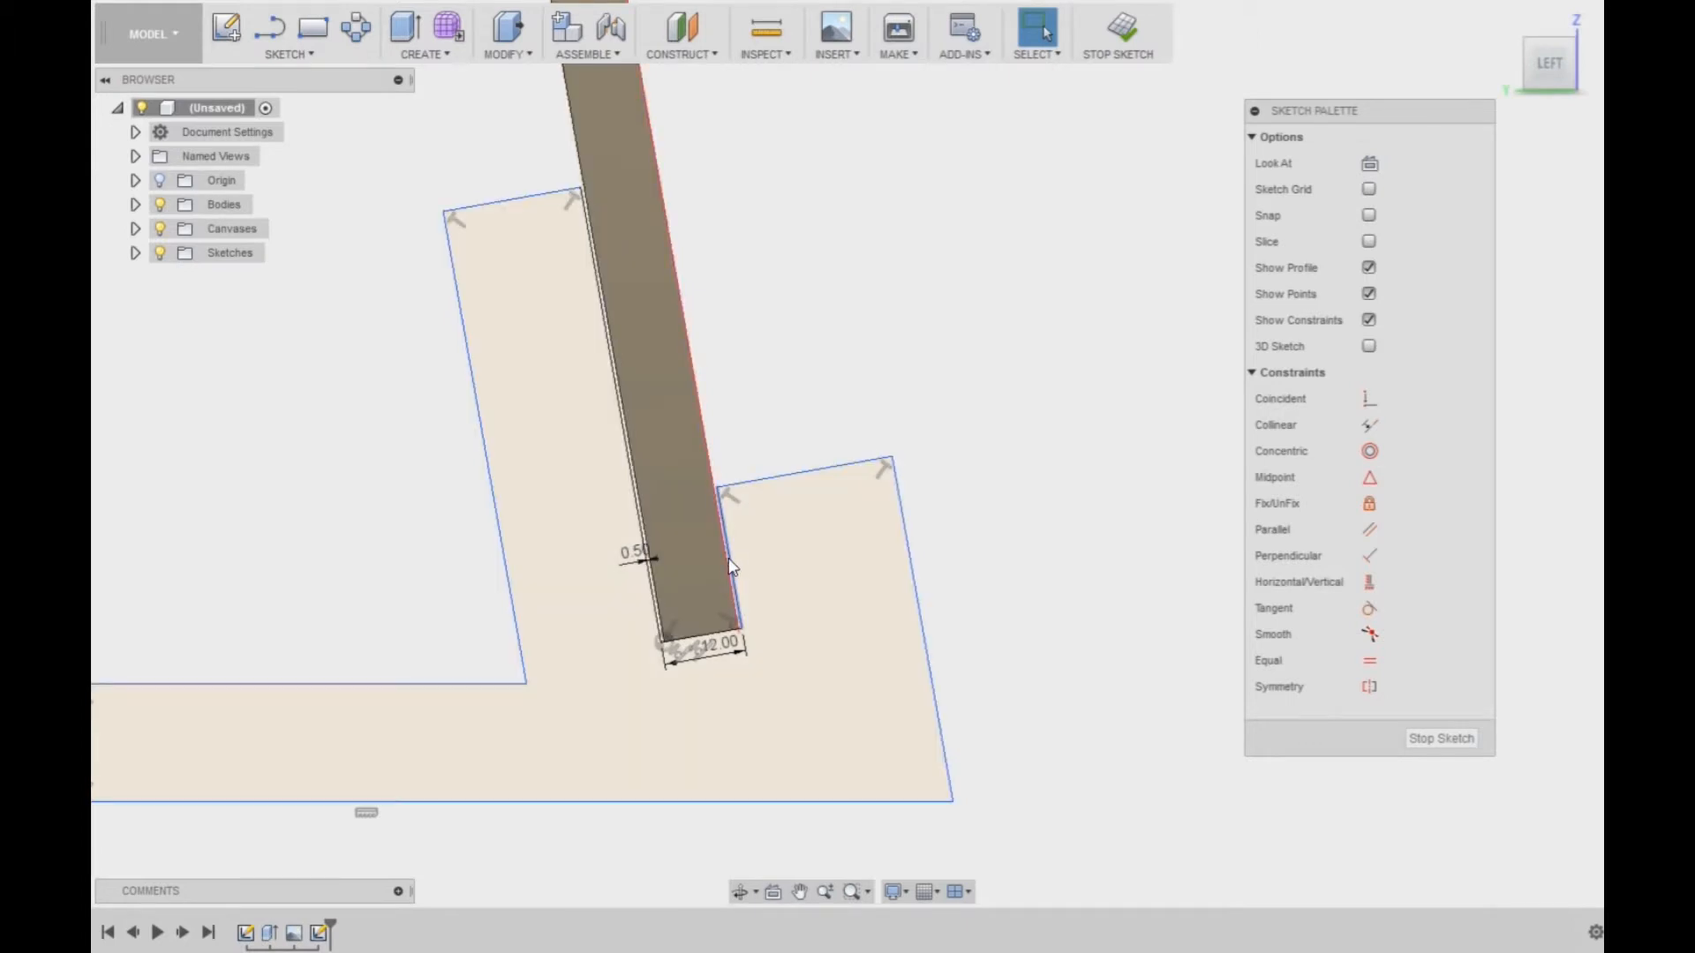
left_click(735, 565)
key("Escape")
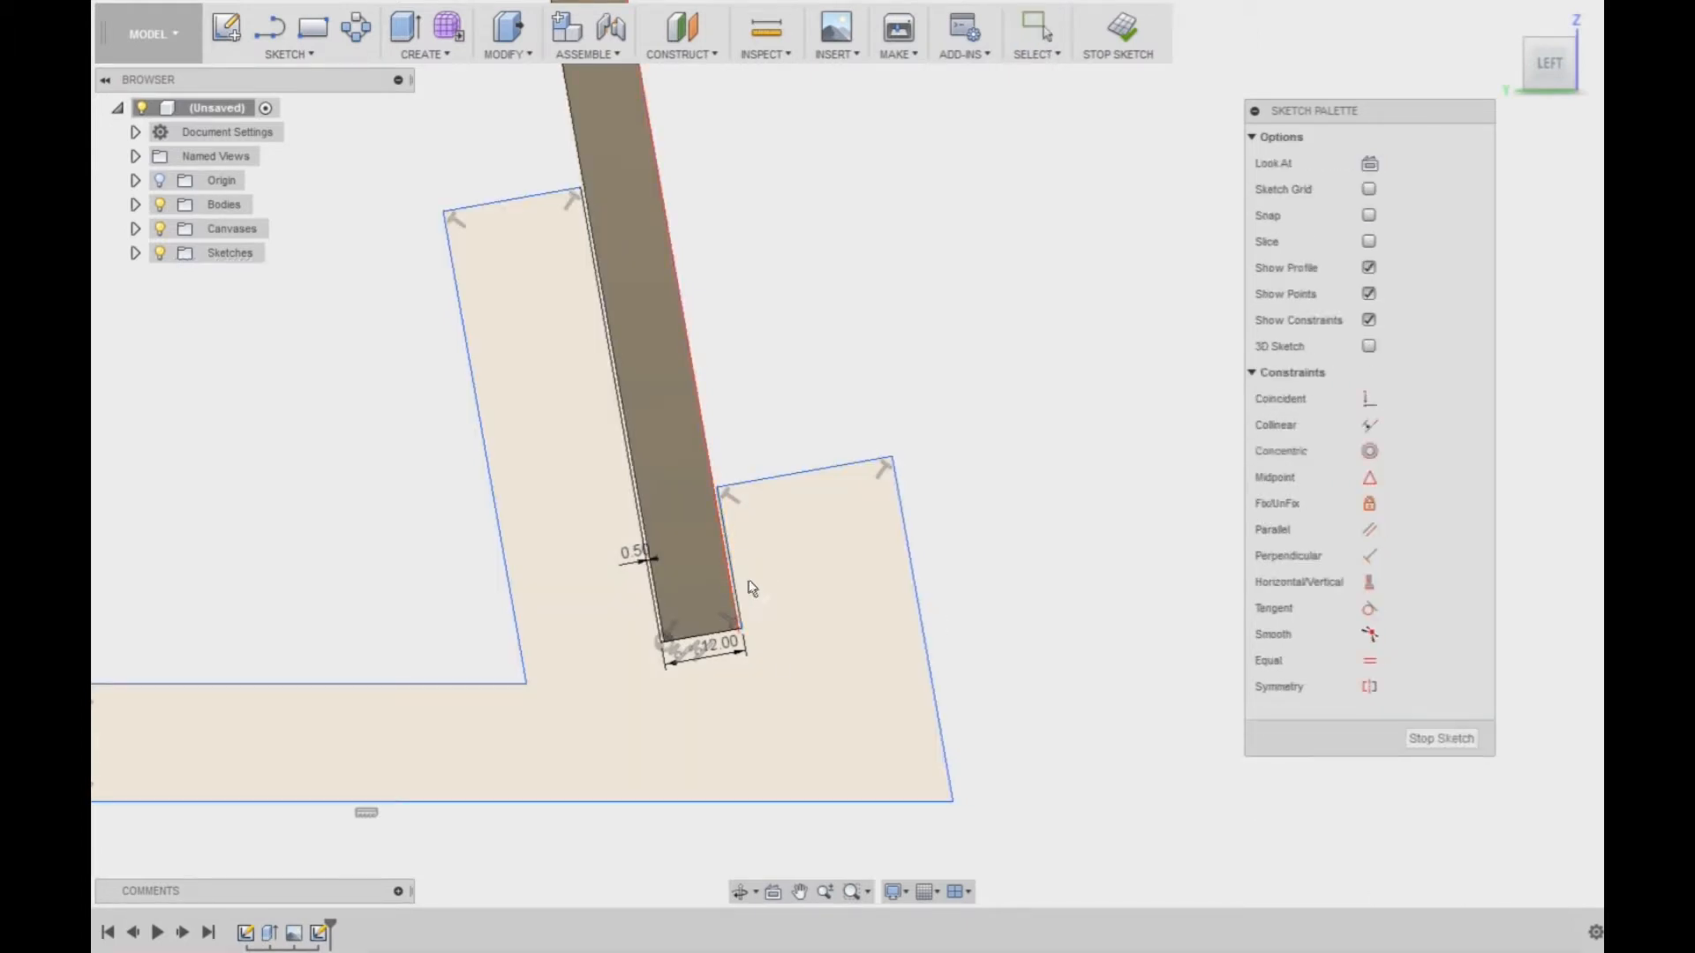
- Dimension the front lip's inner side at 4 mm and its top edge at 3 mm
left_click(734, 556)
key("d")
left_click(747, 562)
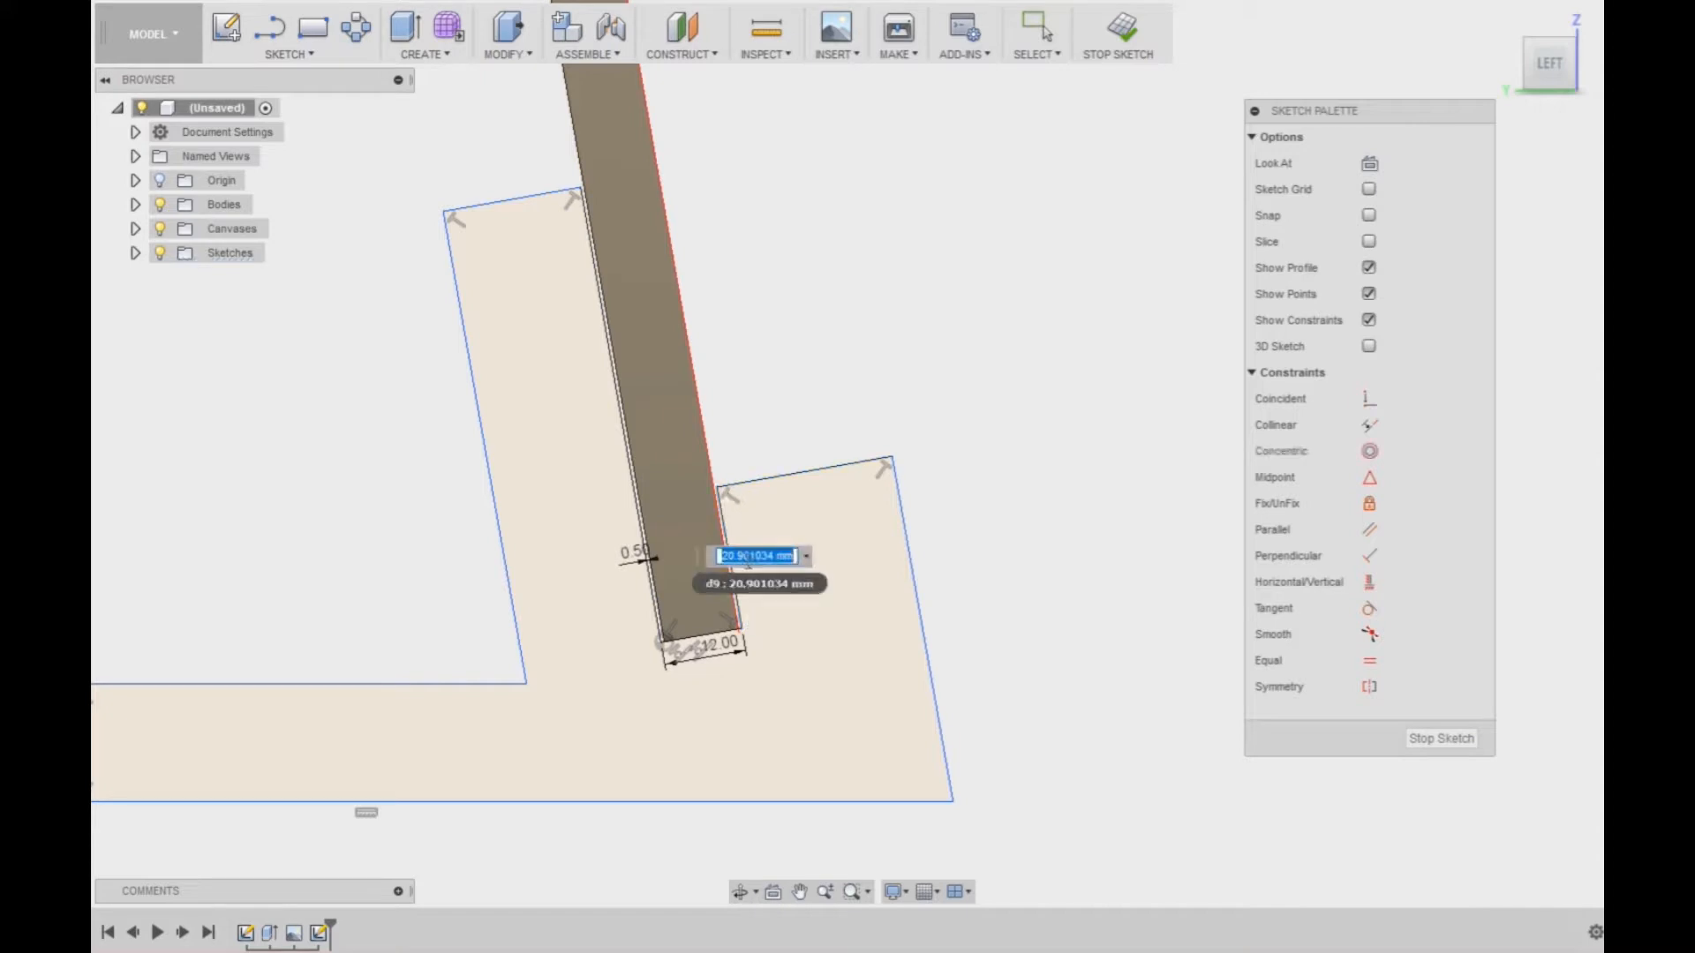
type("4")
key("Return")
left_click(761, 591)
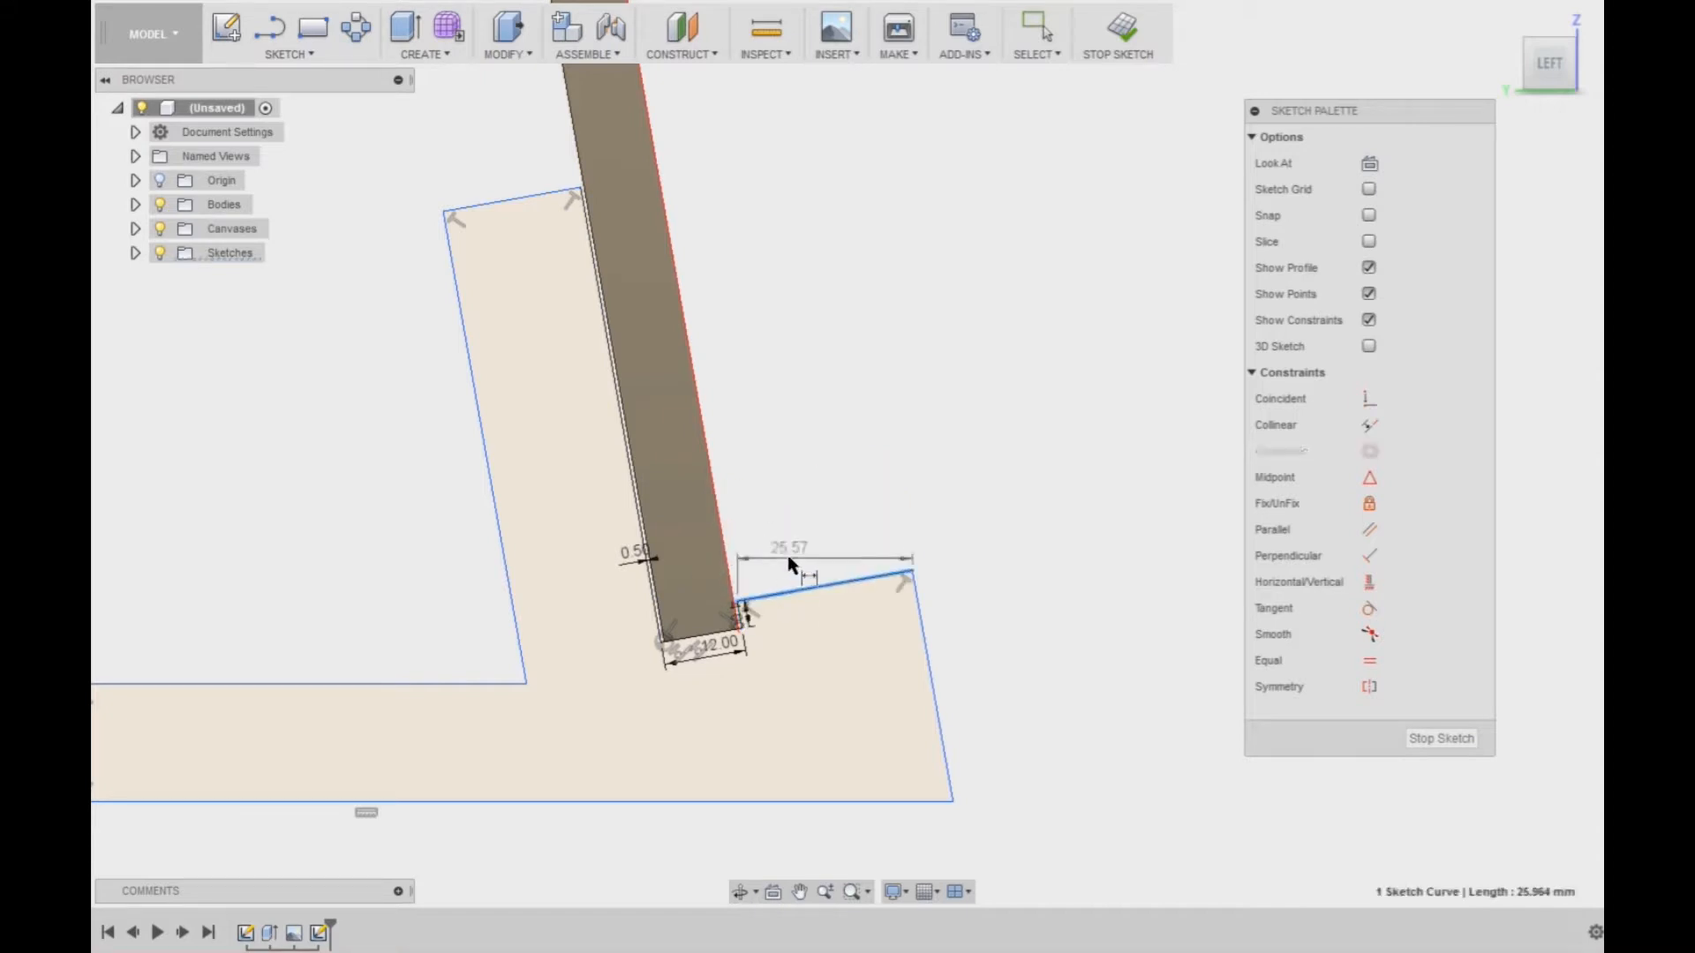
left_click(761, 579)
type("3")
key("Return")
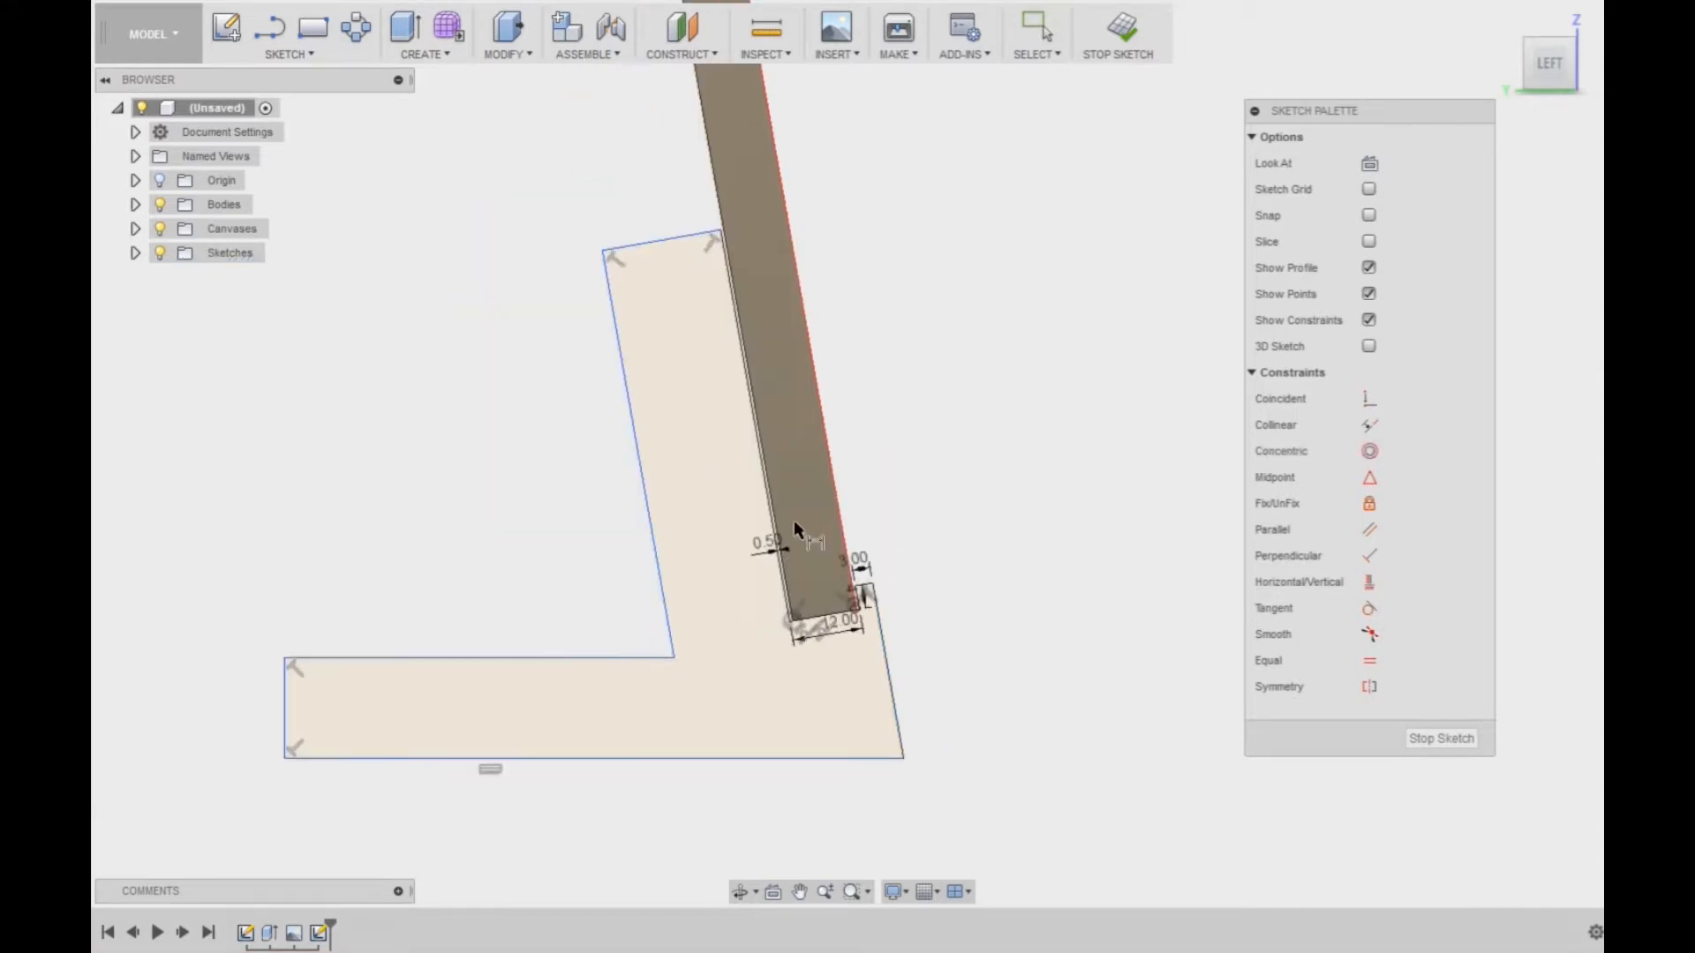
- Dimension the rear support's inner side at 30 mm and its top edge at 4 mm
left_click(761, 459)
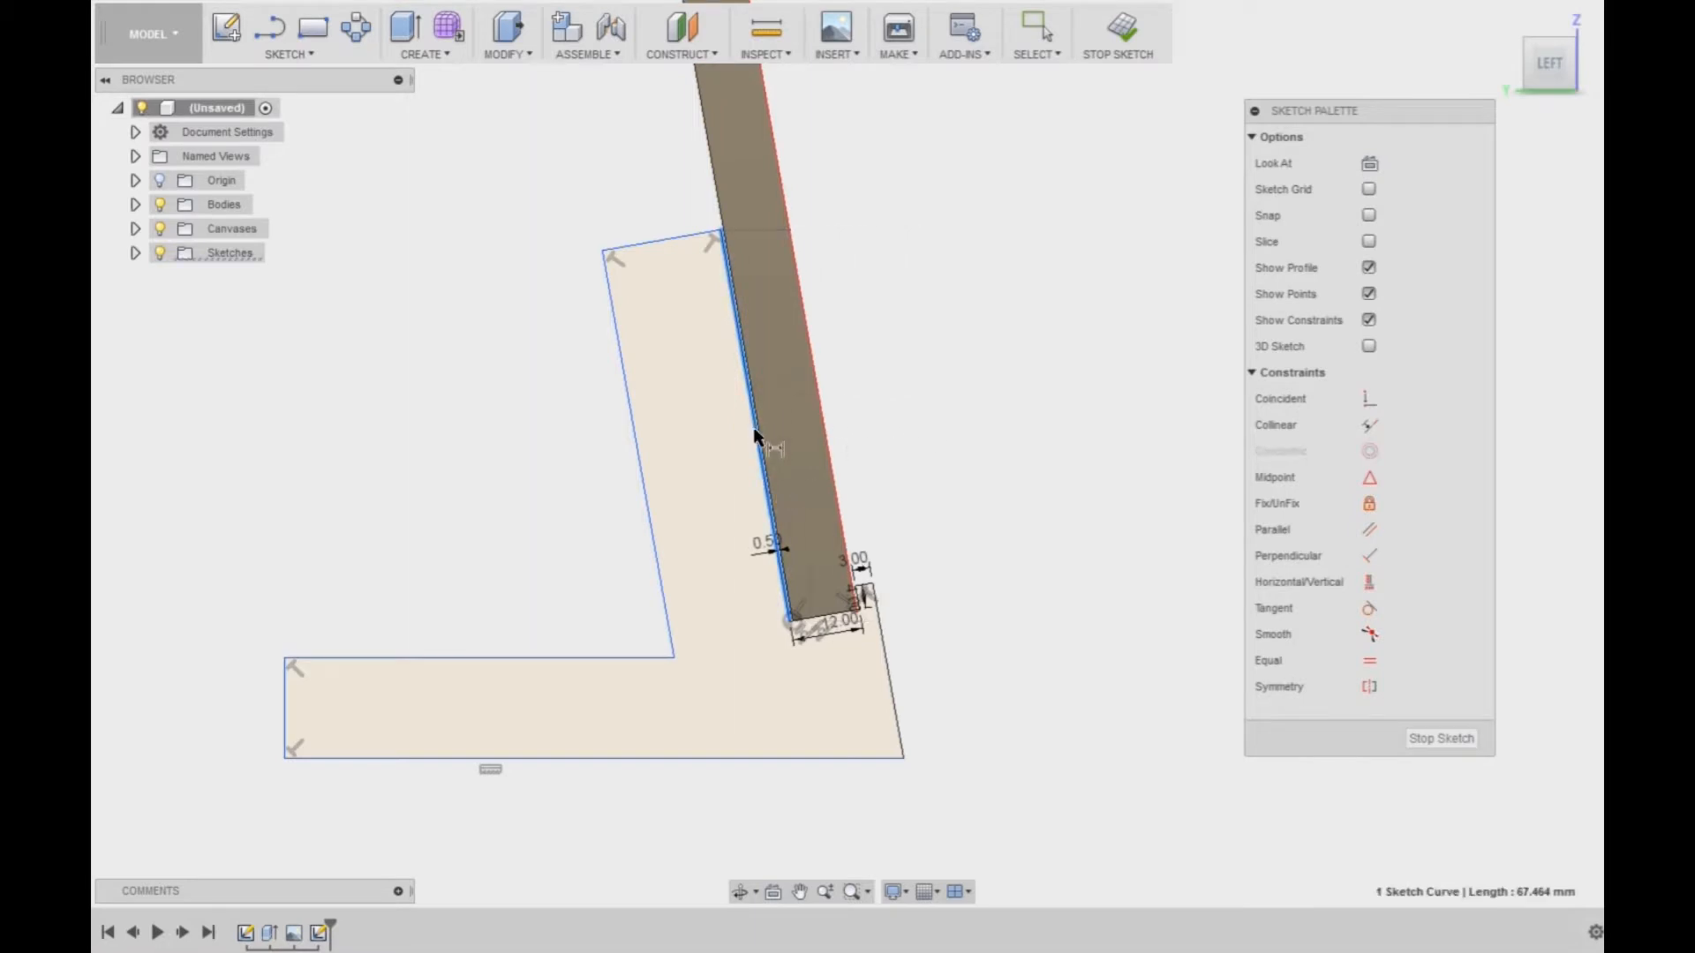
left_click(777, 427)
type("30")
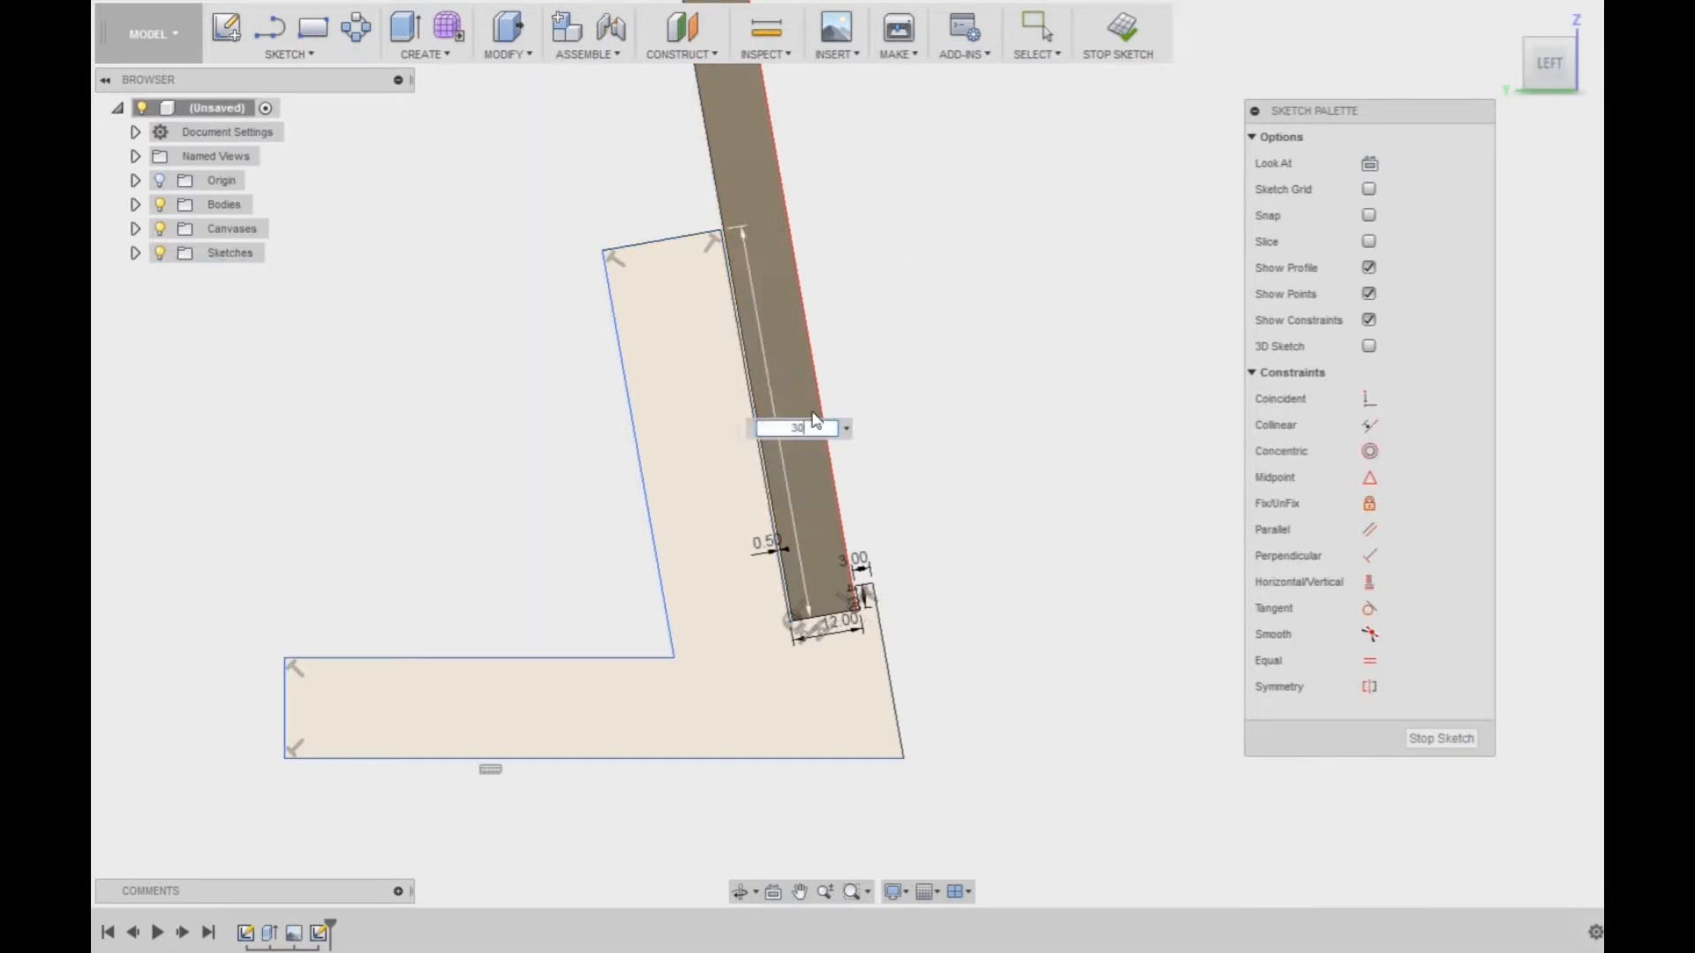
key("Return")
left_click(729, 454)
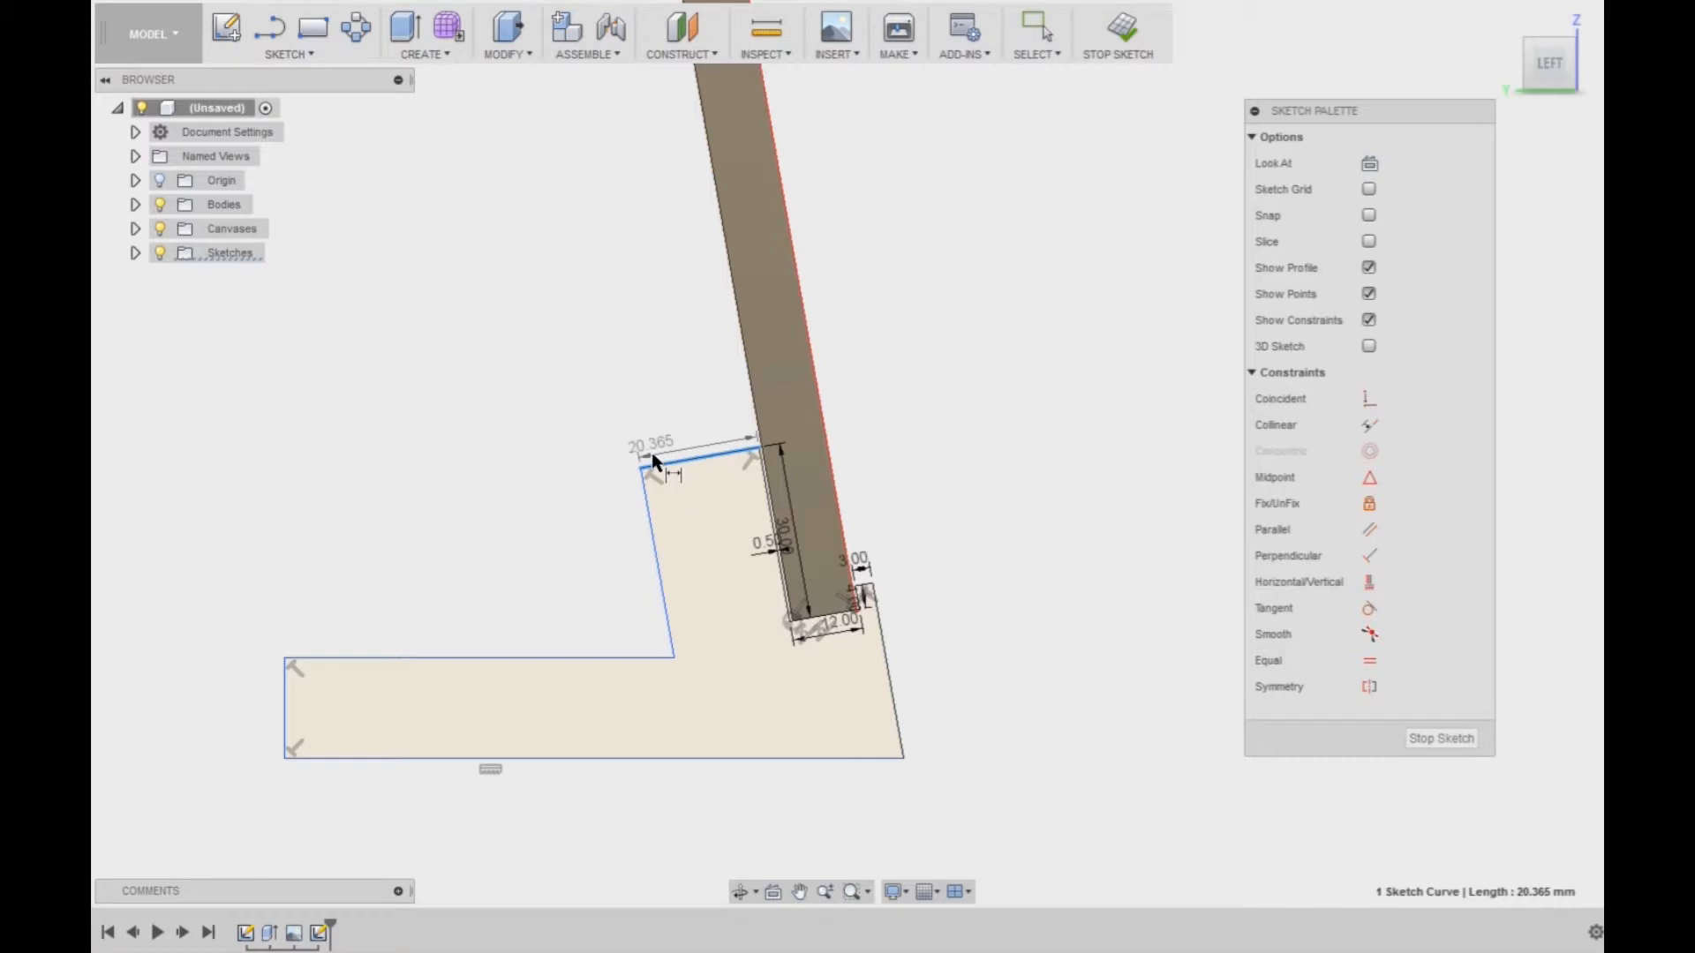
left_click(655, 451)
type("4")
key("Return")
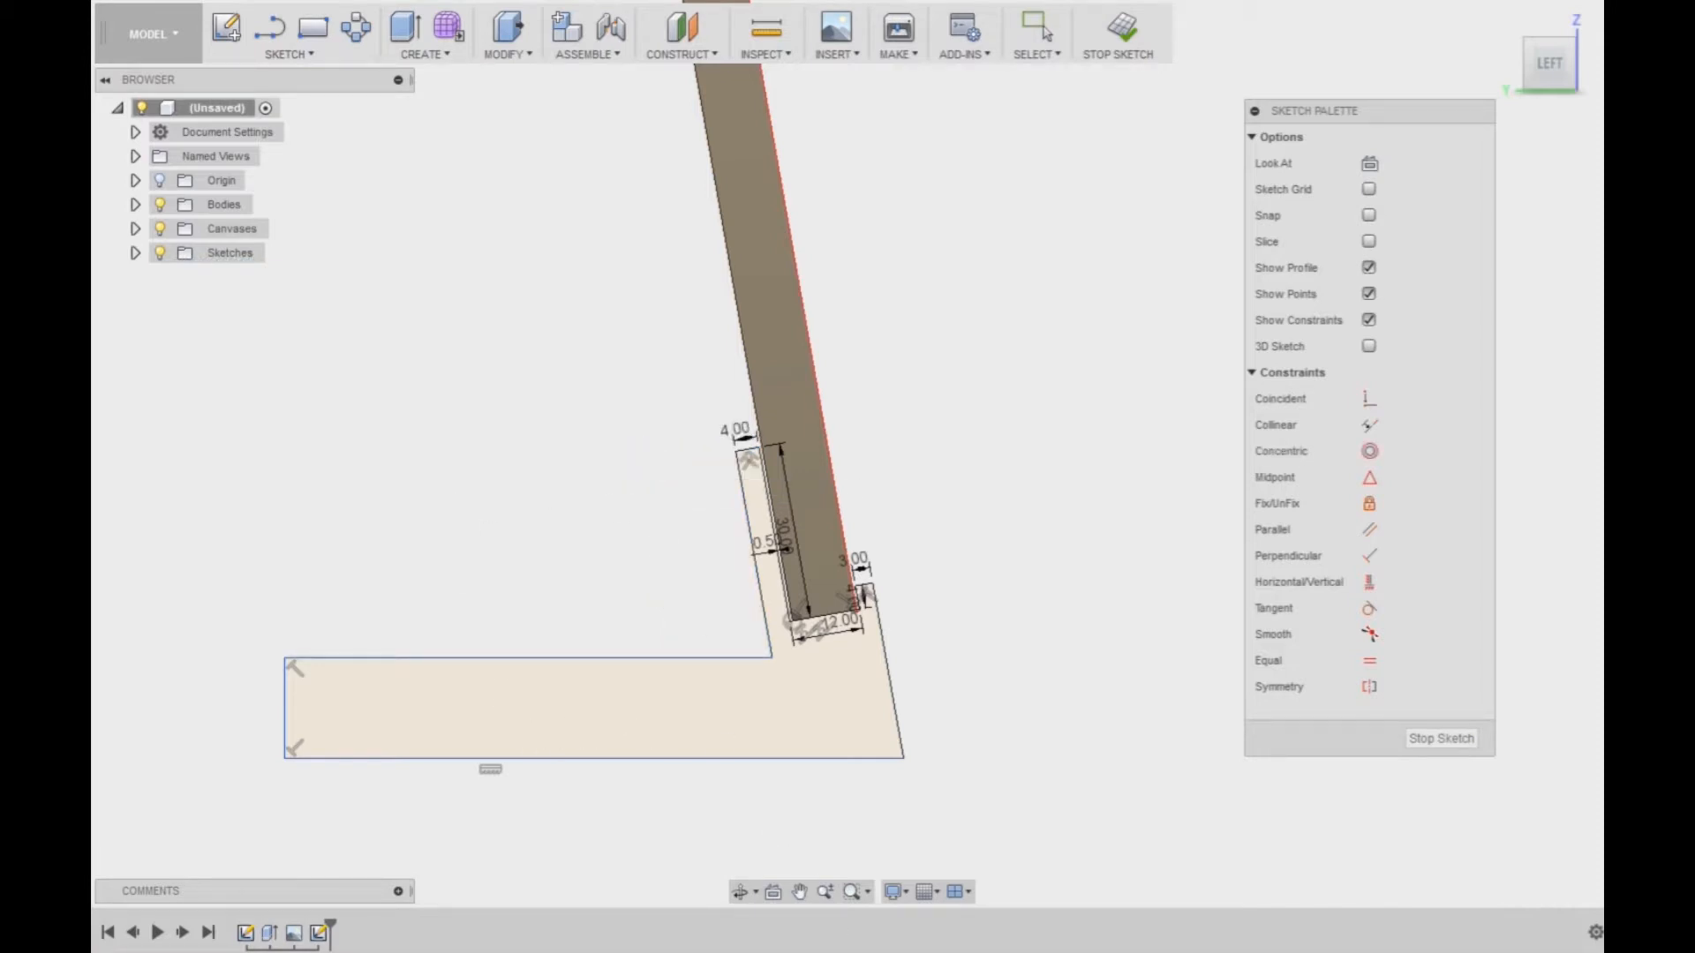
- Look up the base thickness in the scanned drawing and dimension the base's rear end at 5 mm
left_click(1240, 949)
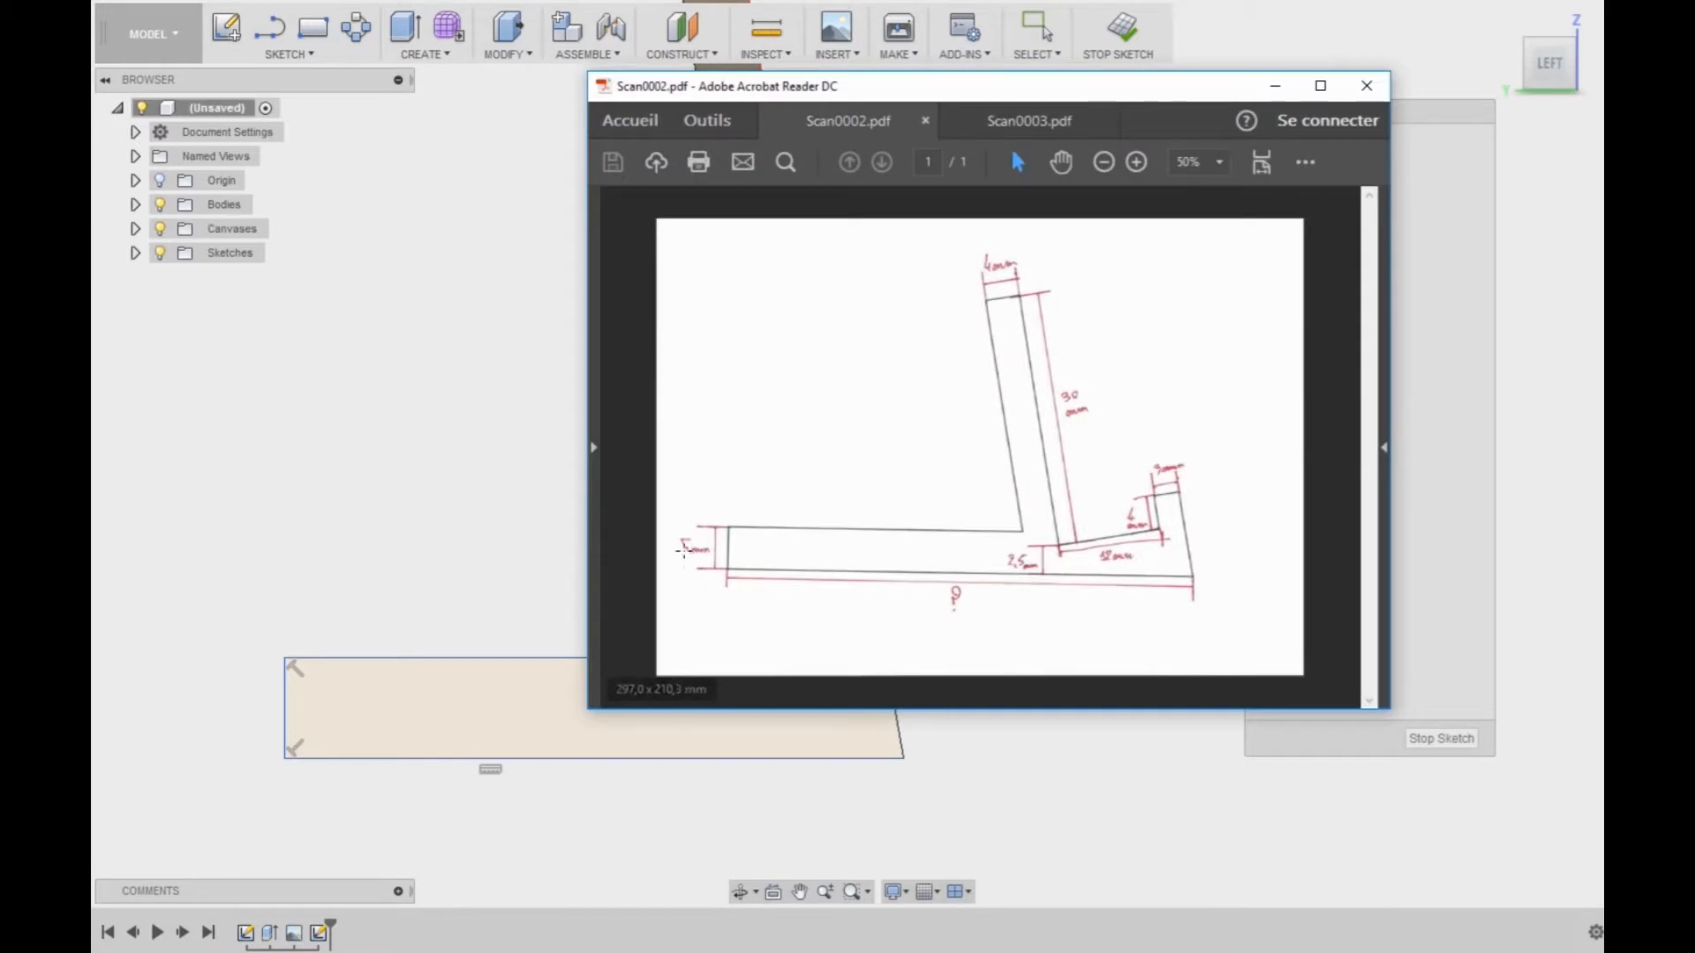
left_click_drag(671, 526, 711, 570)
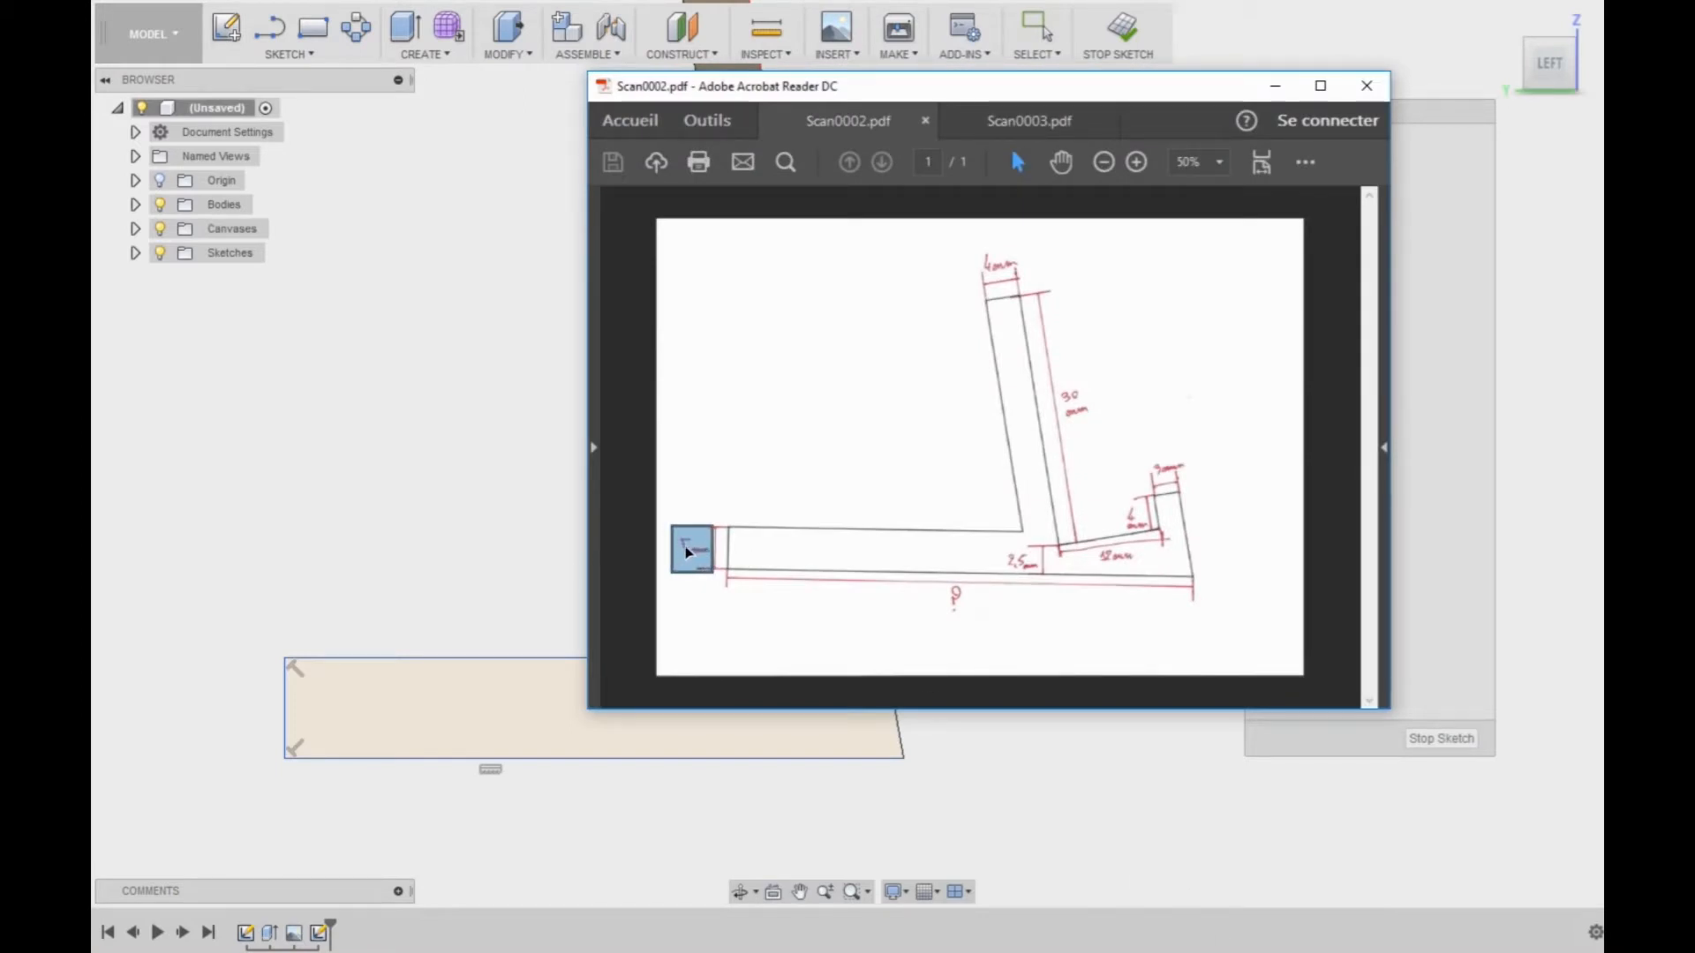
left_click(288, 715)
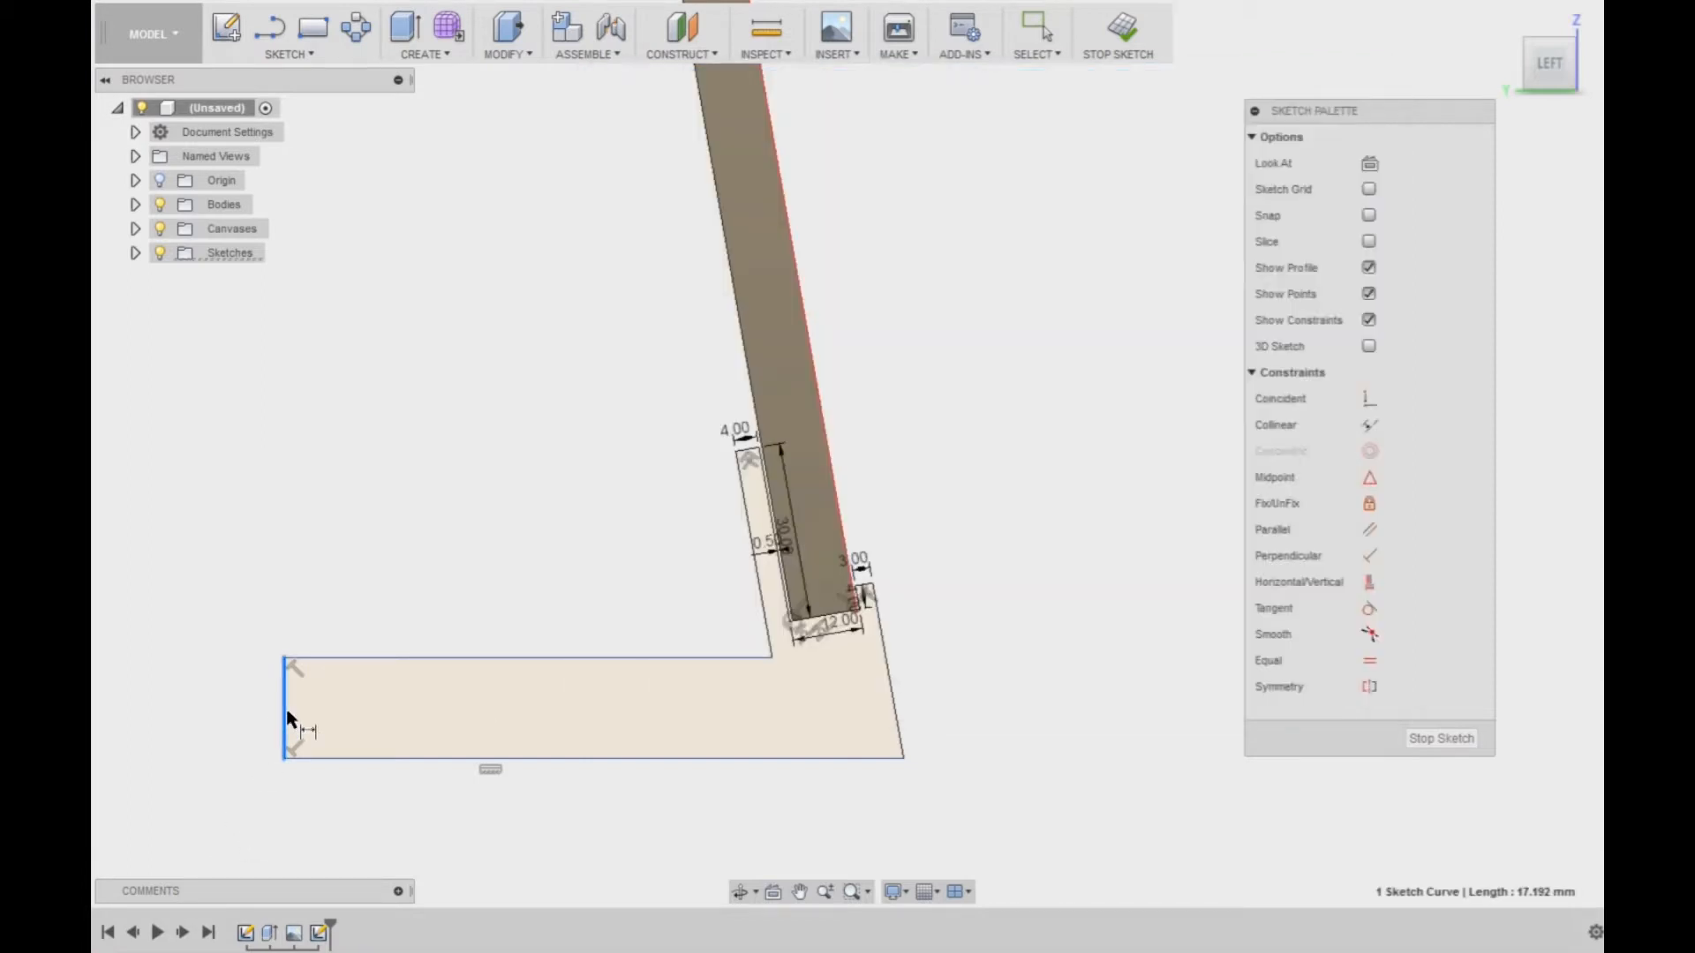
left_click(251, 706)
type("5")
key("Return")
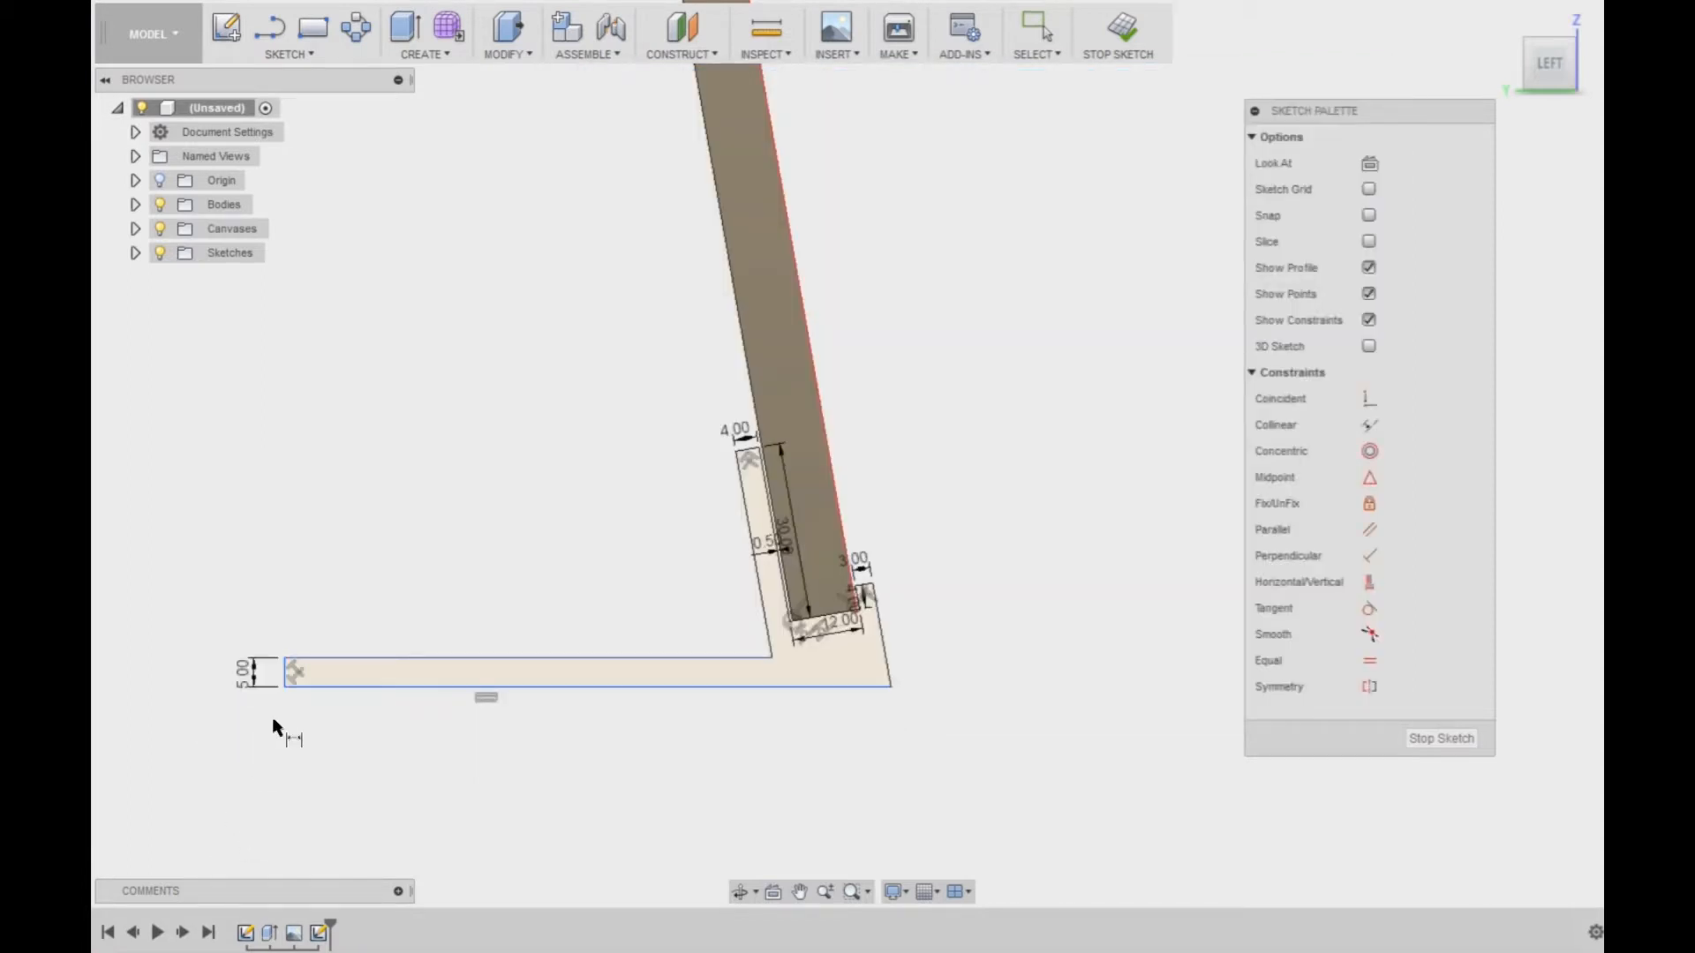
- Set the vertical distance from the slot floor's rear corner to the underside of the base to 2.5 mm
scroll(1000, 709, "up", 2)
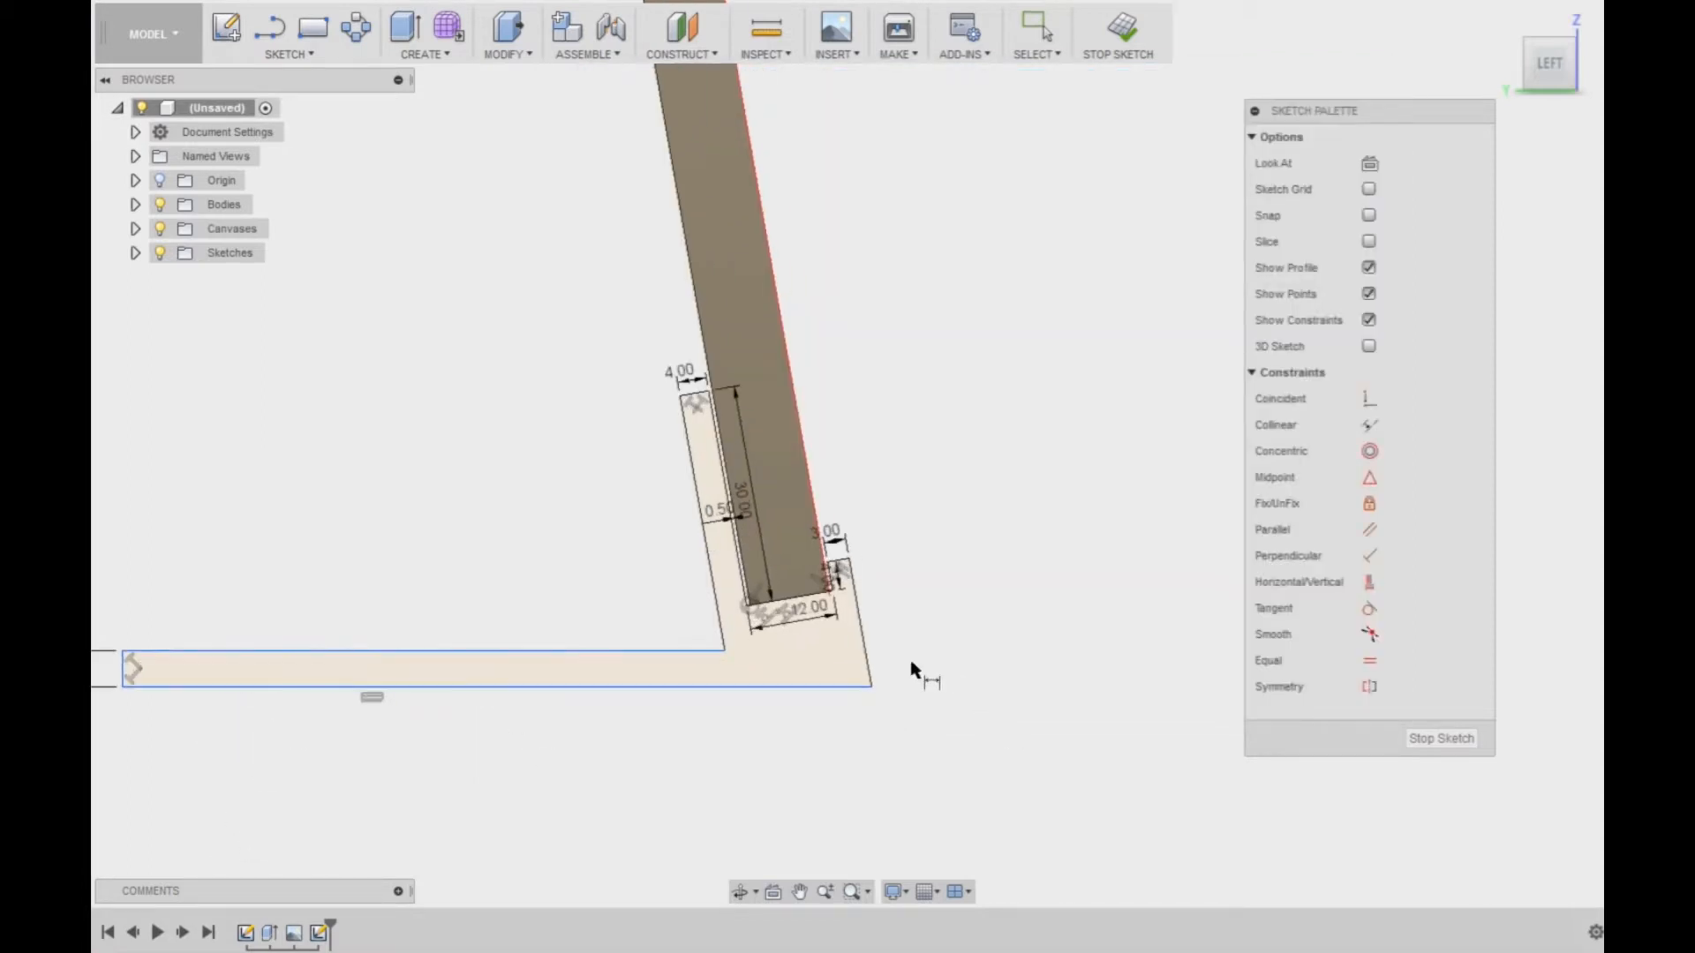
scroll(744, 609, "up", 2)
left_click(748, 604)
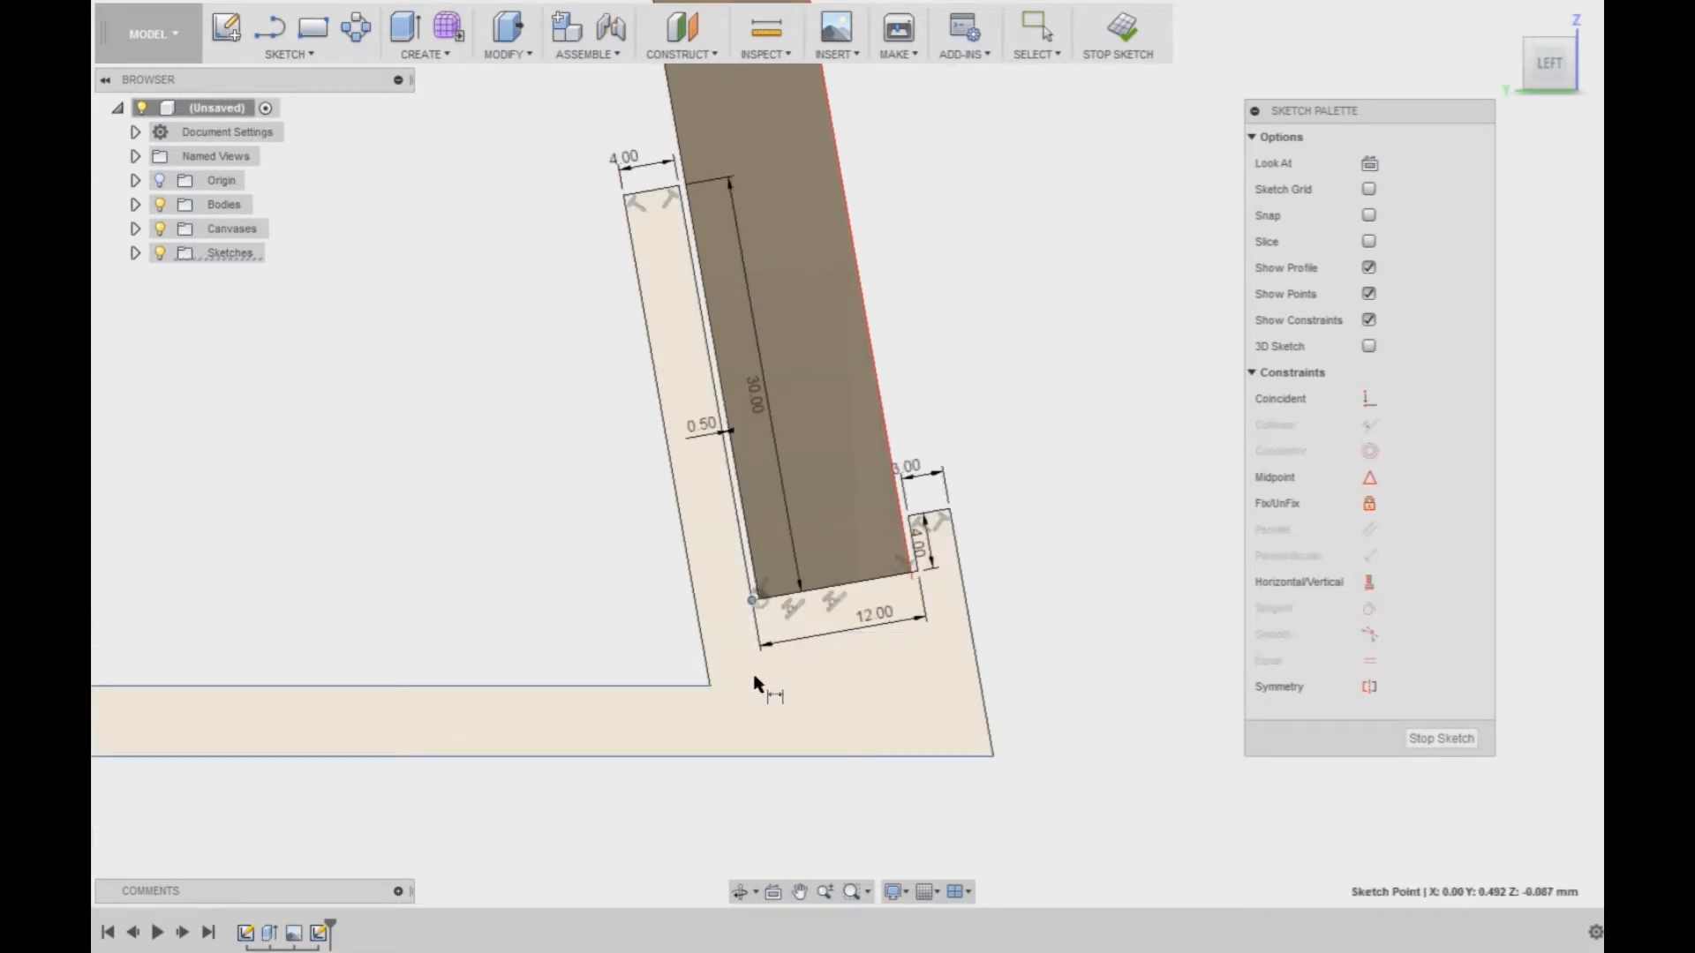
left_click(751, 755)
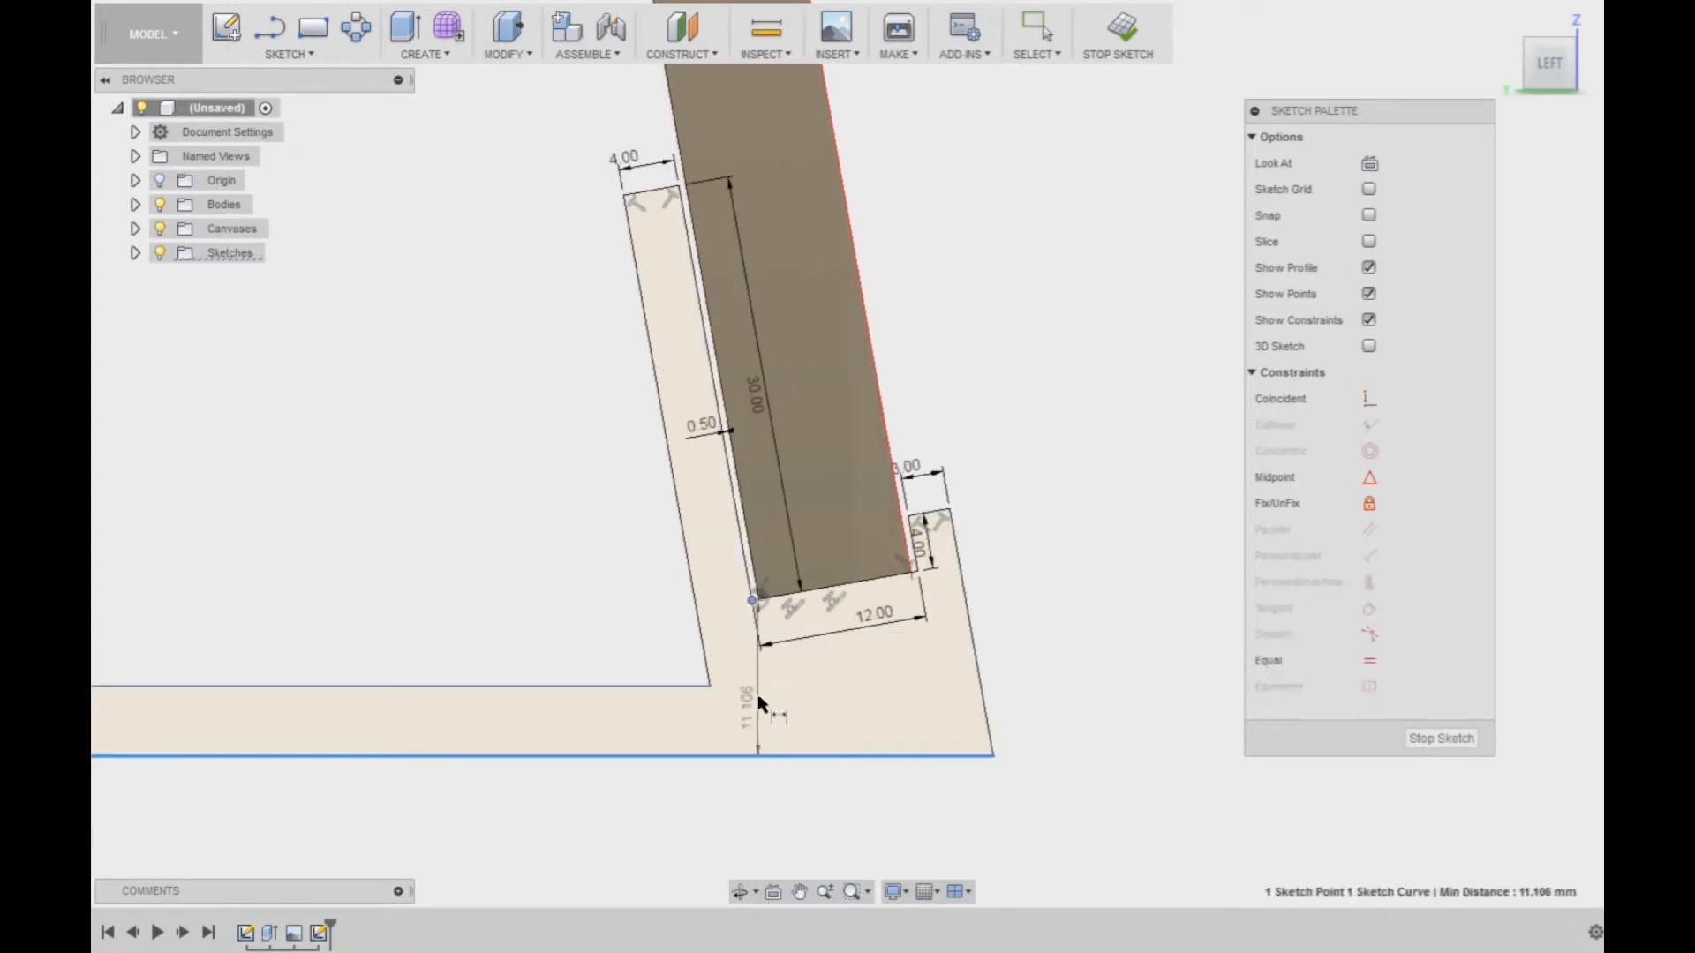
left_click(747, 704)
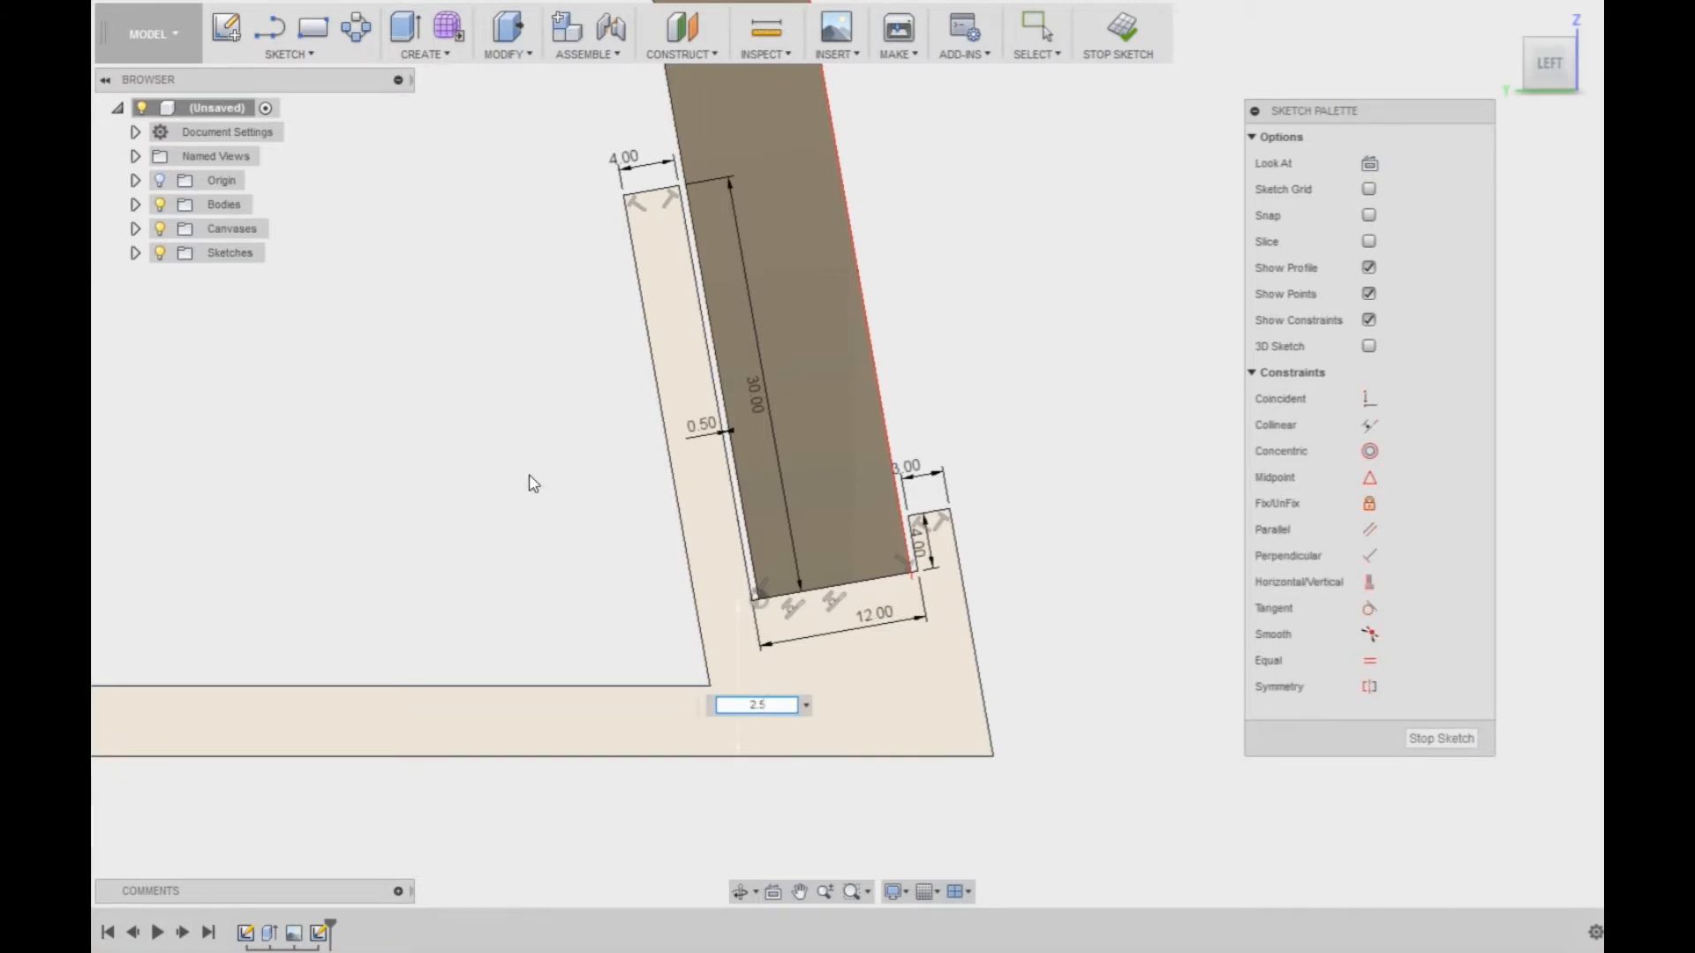
type("2.5")
key("Return")
- Shorten the base by moving its rear end edge closer to the rear support
scroll(467, 607, "down", 5)
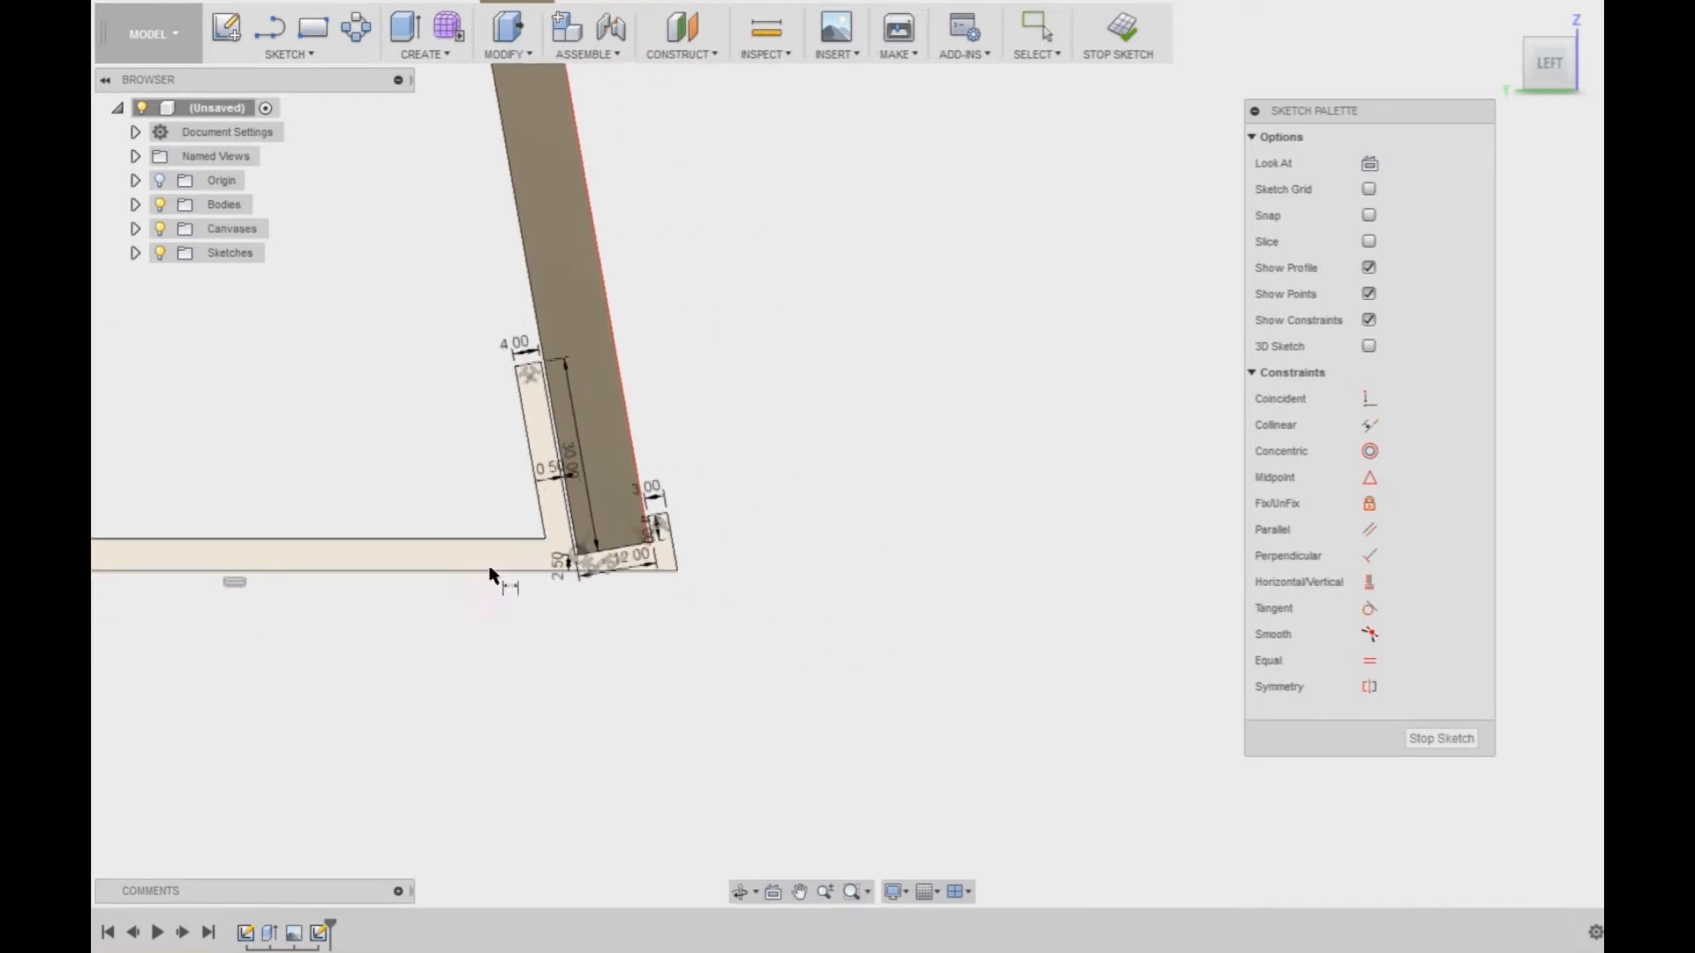
left_click(125, 644)
left_click_drag(128, 653, 230, 642)
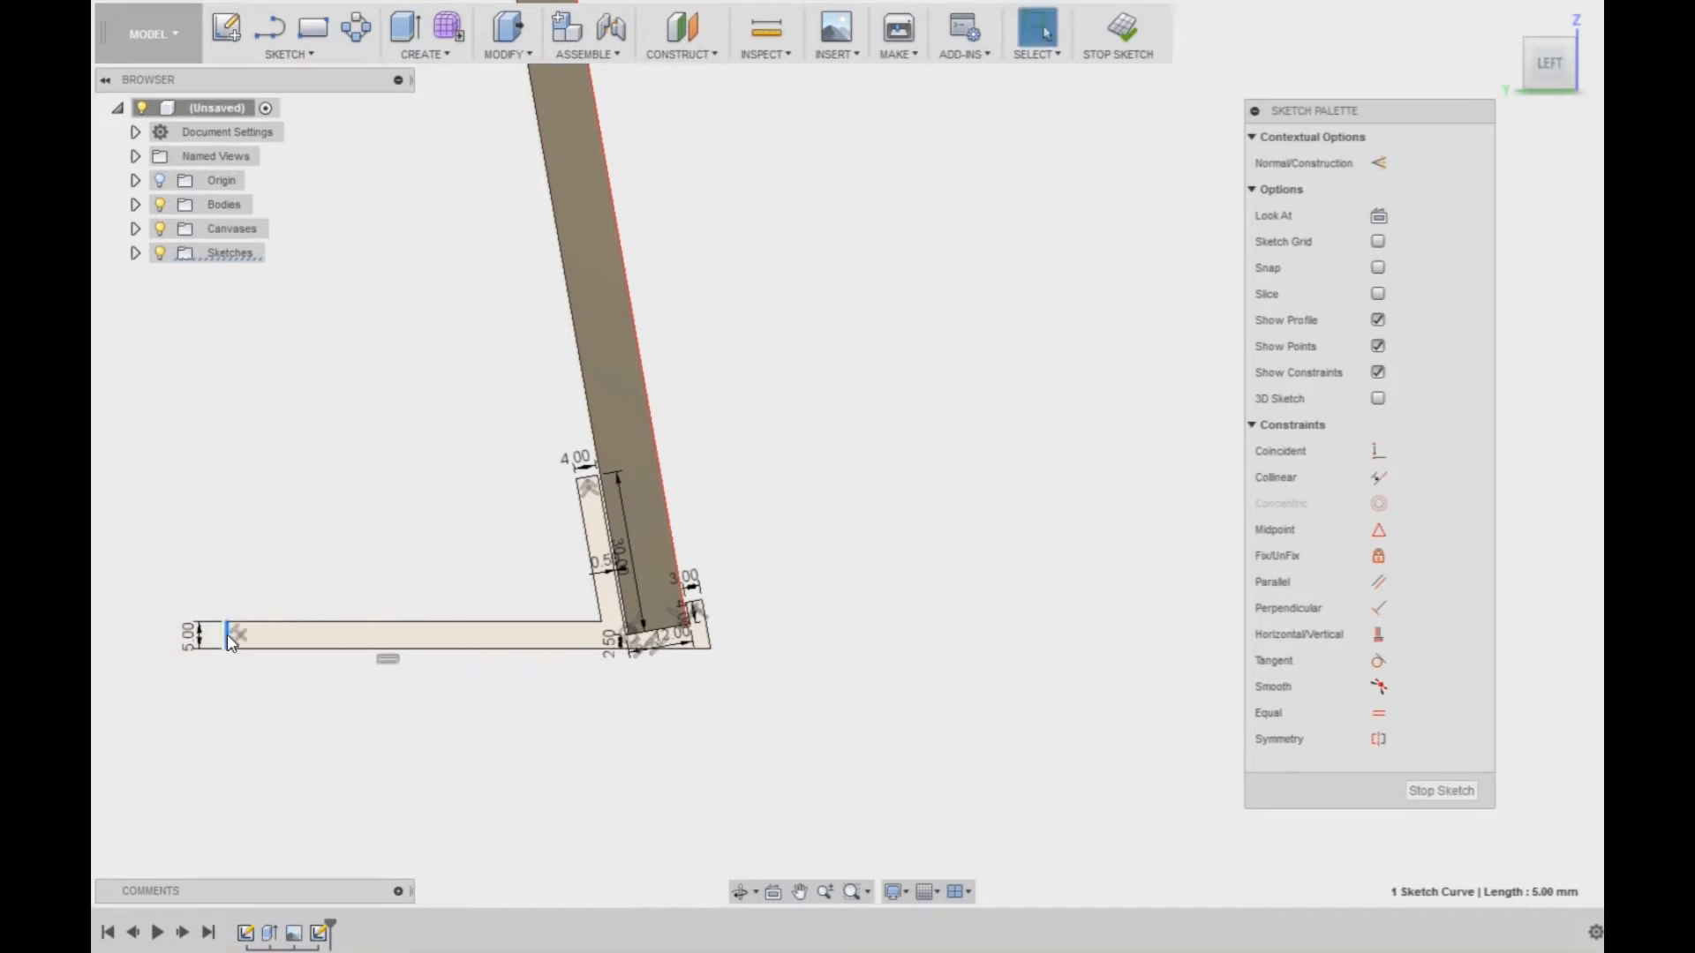
- Look up the overall base length in the scanned side profile drawing
mouse_move(1197, 949)
left_click(1209, 874)
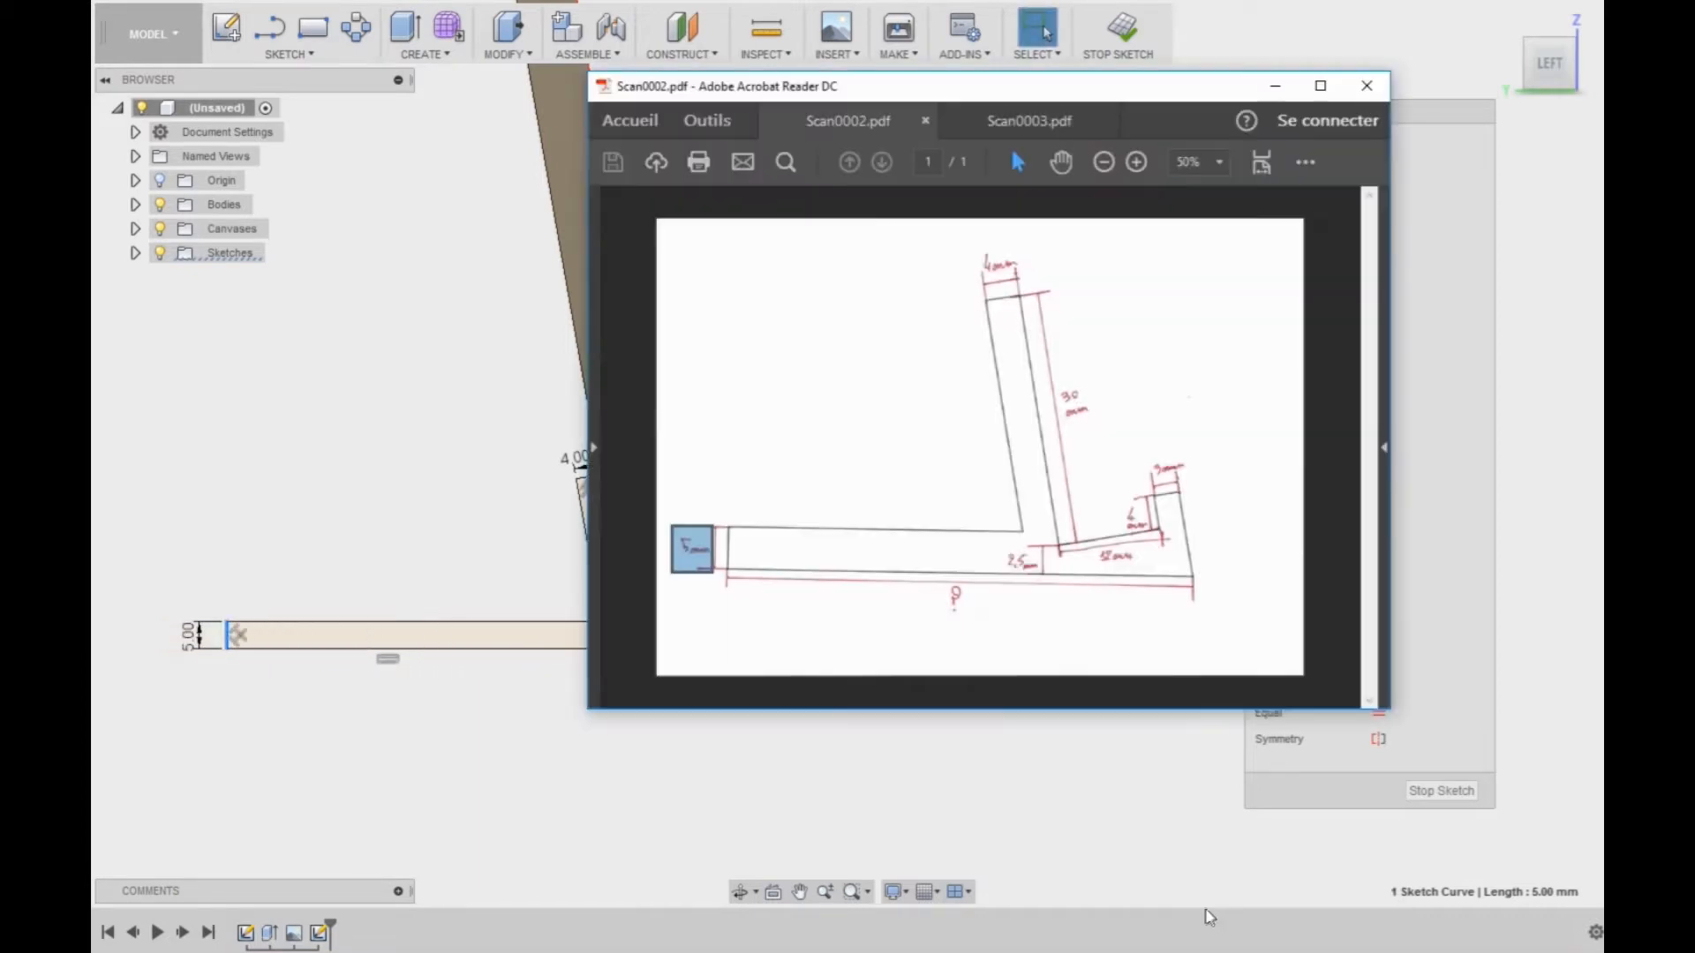
left_click(949, 587)
left_click(953, 614)
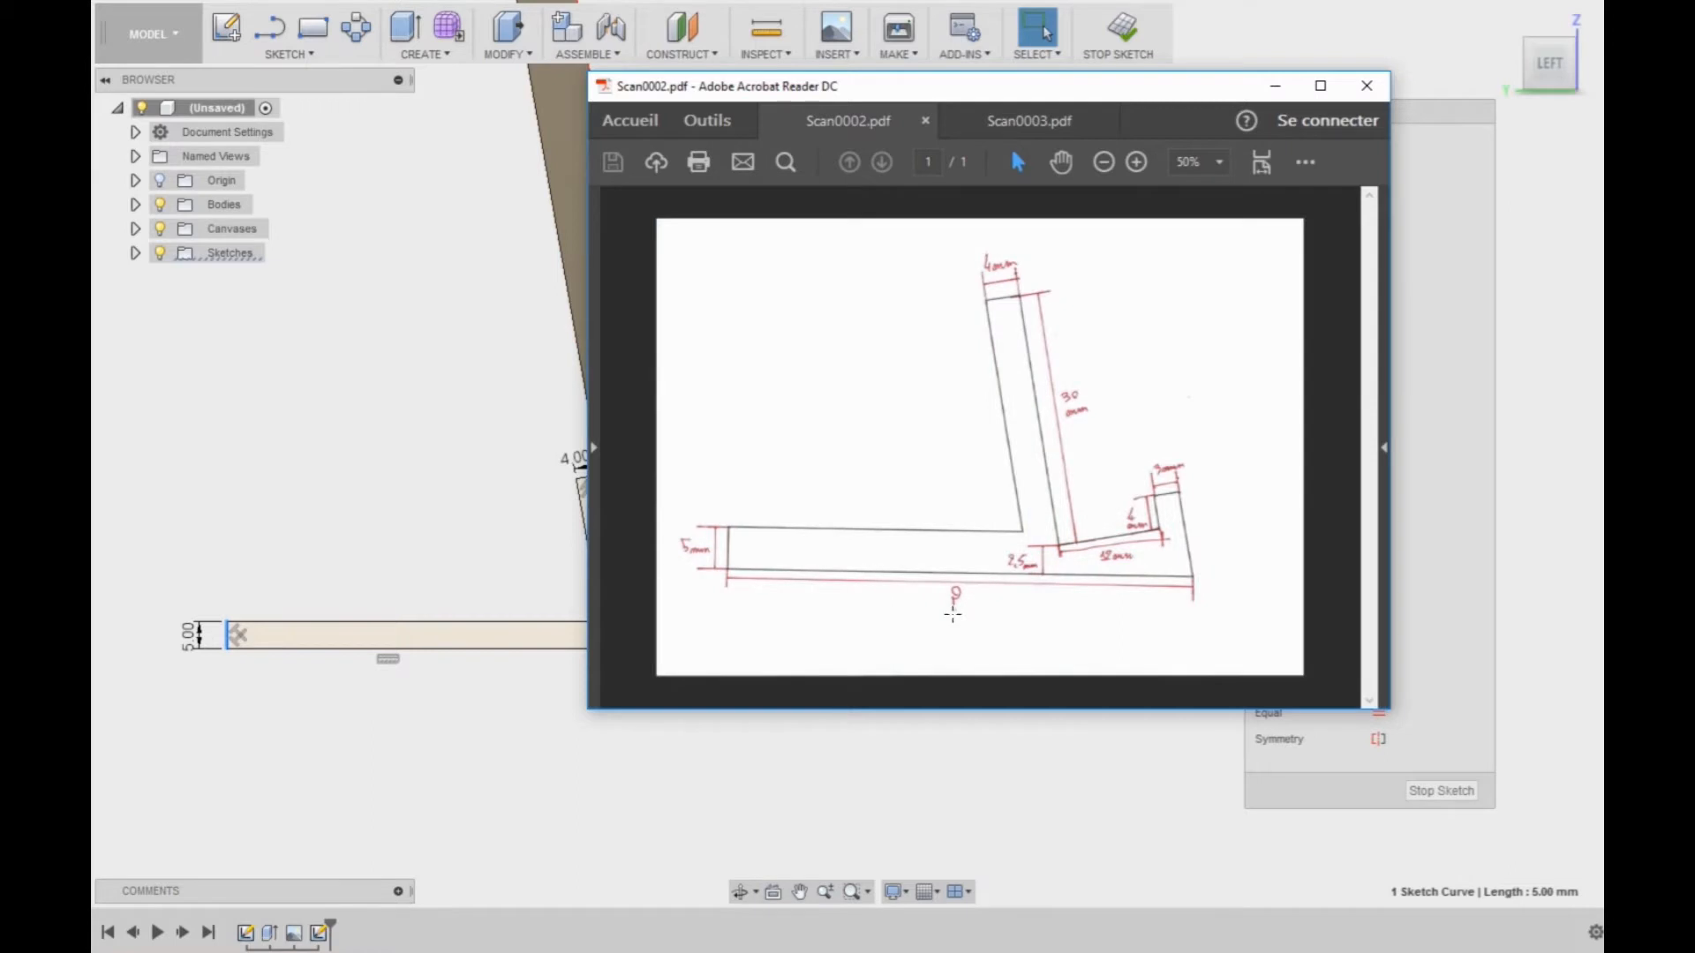
left_click(427, 491)
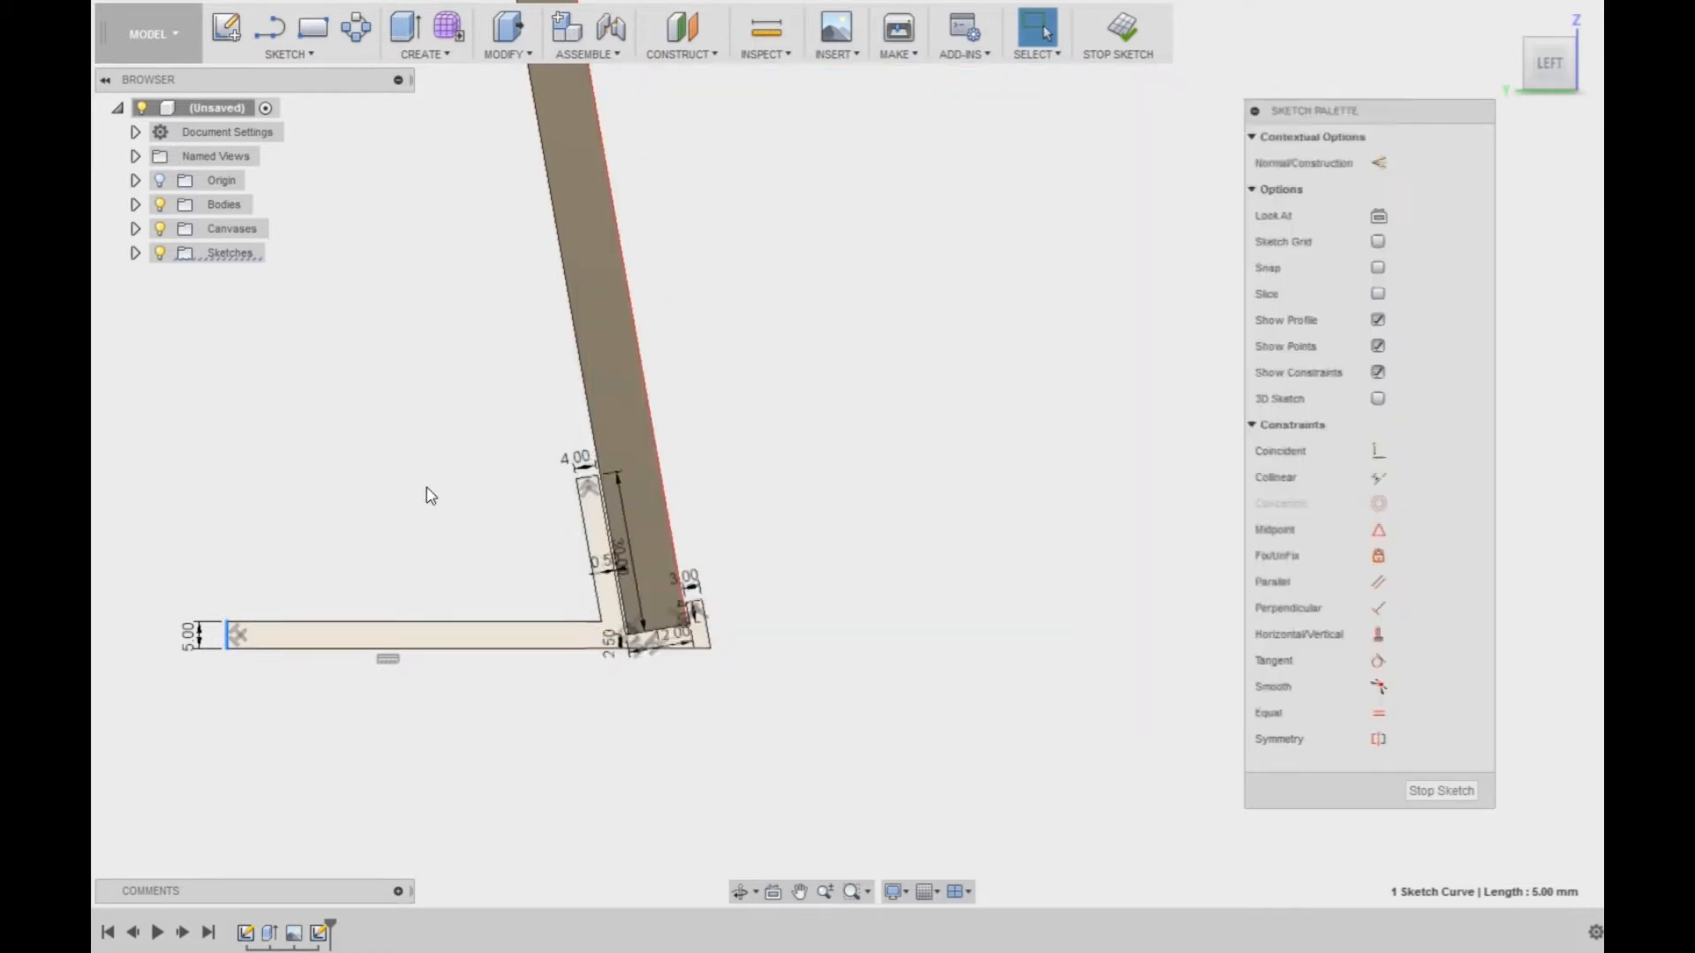
- Draw a vertical line from the game case's upper rear corner down to the base's top edge, perpendicular to it
middle_click_drag(456, 327, 477, 381)
scroll(478, 381, "down", 3)
key("Escape")
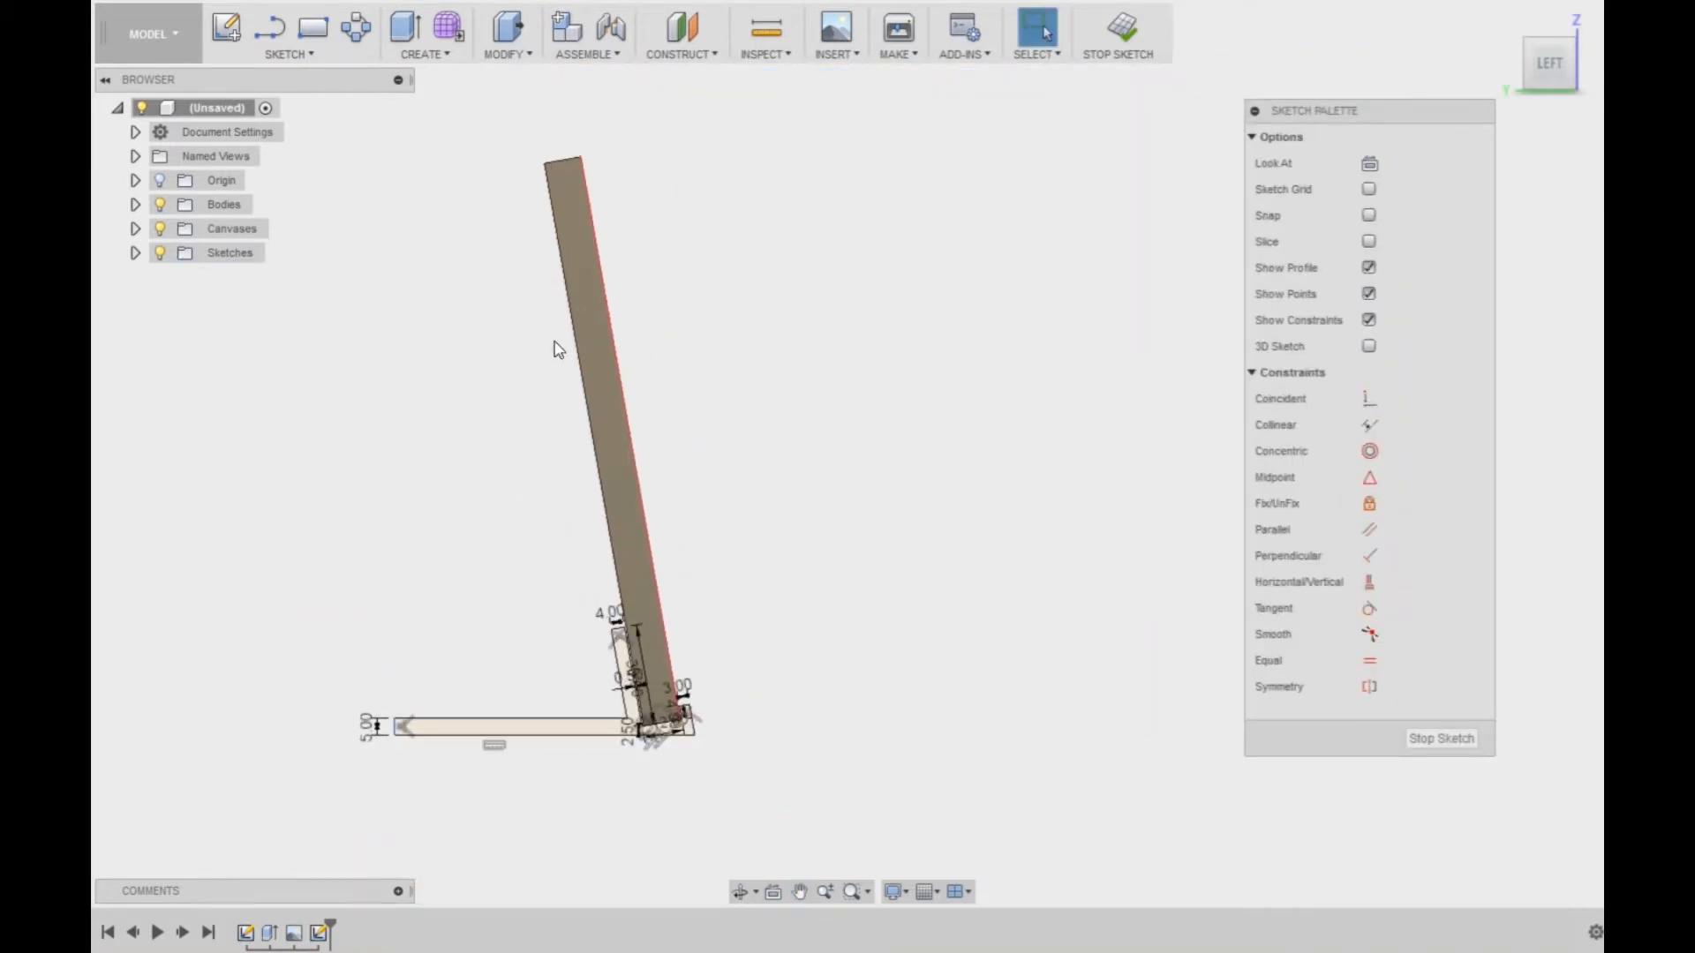
left_click(269, 27)
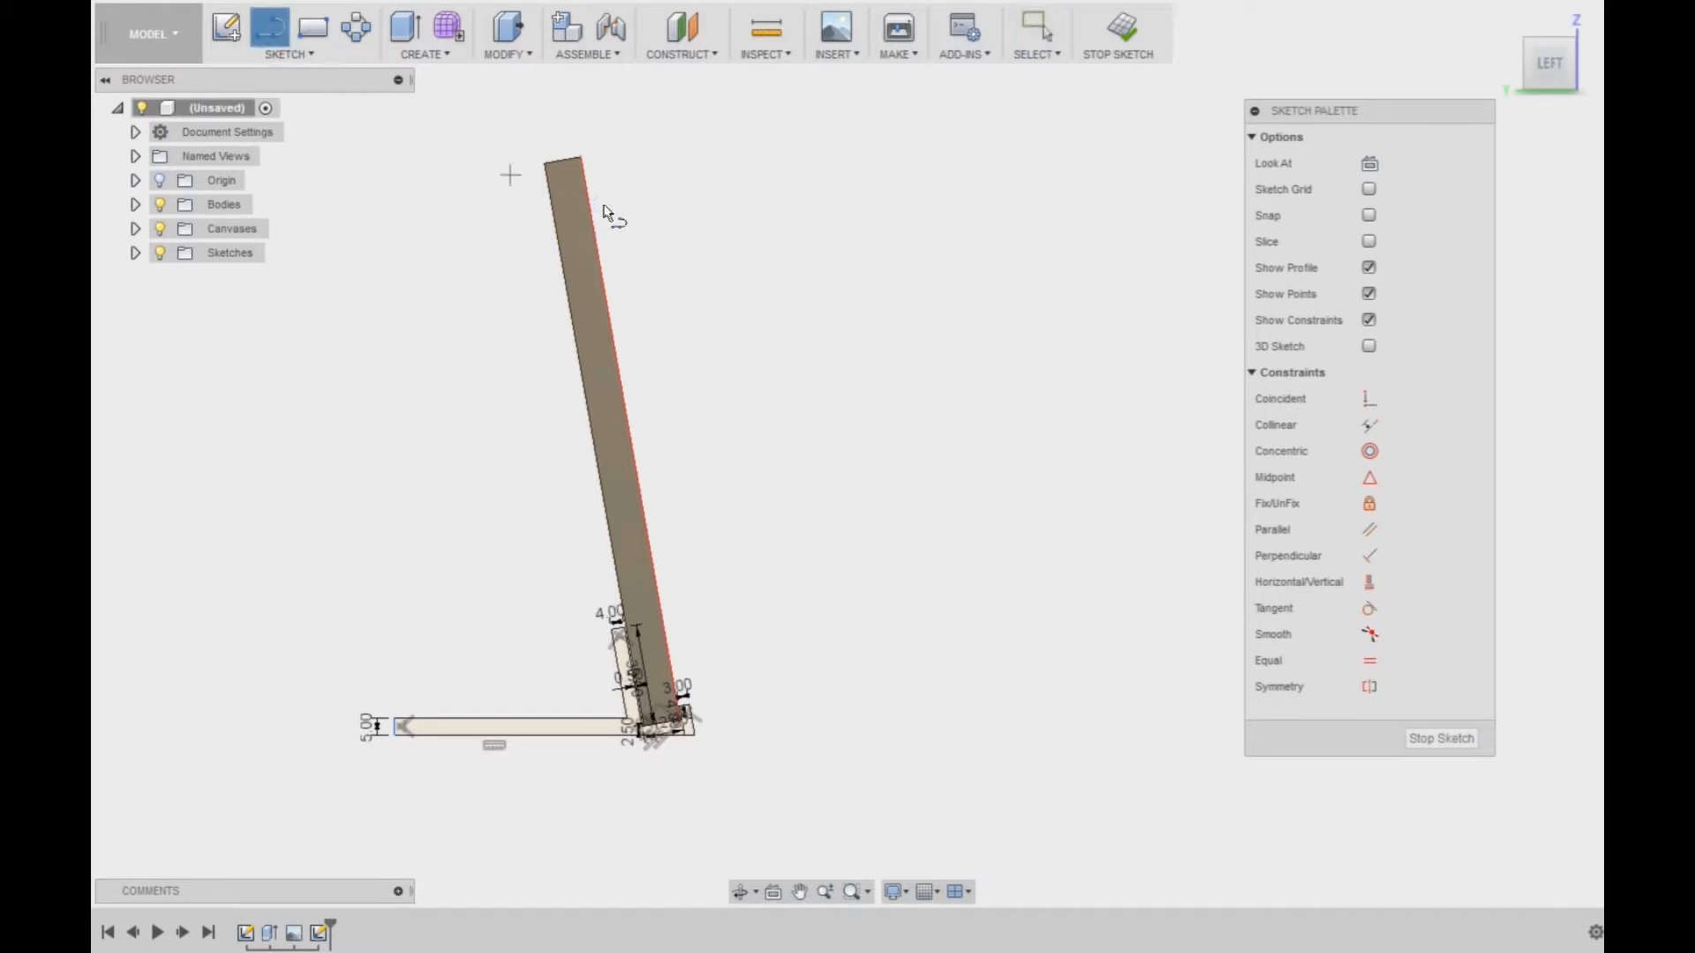
left_click(542, 166)
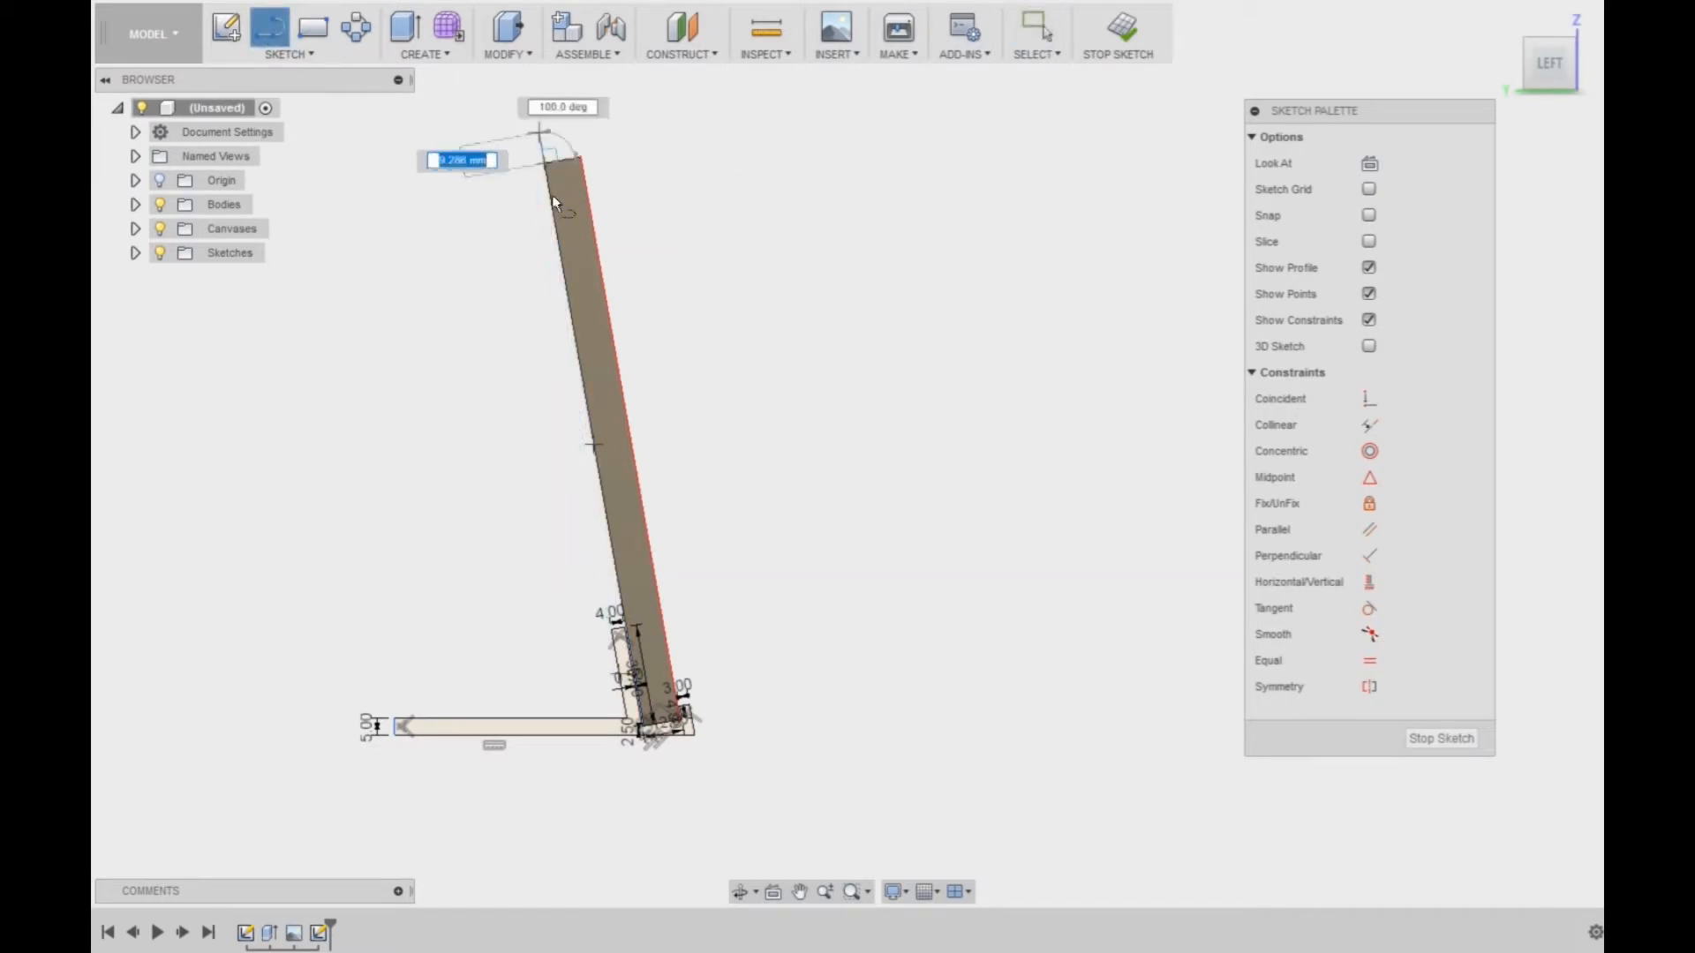
scroll(530, 716, "up", 2)
left_click(544, 709)
key("Escape")
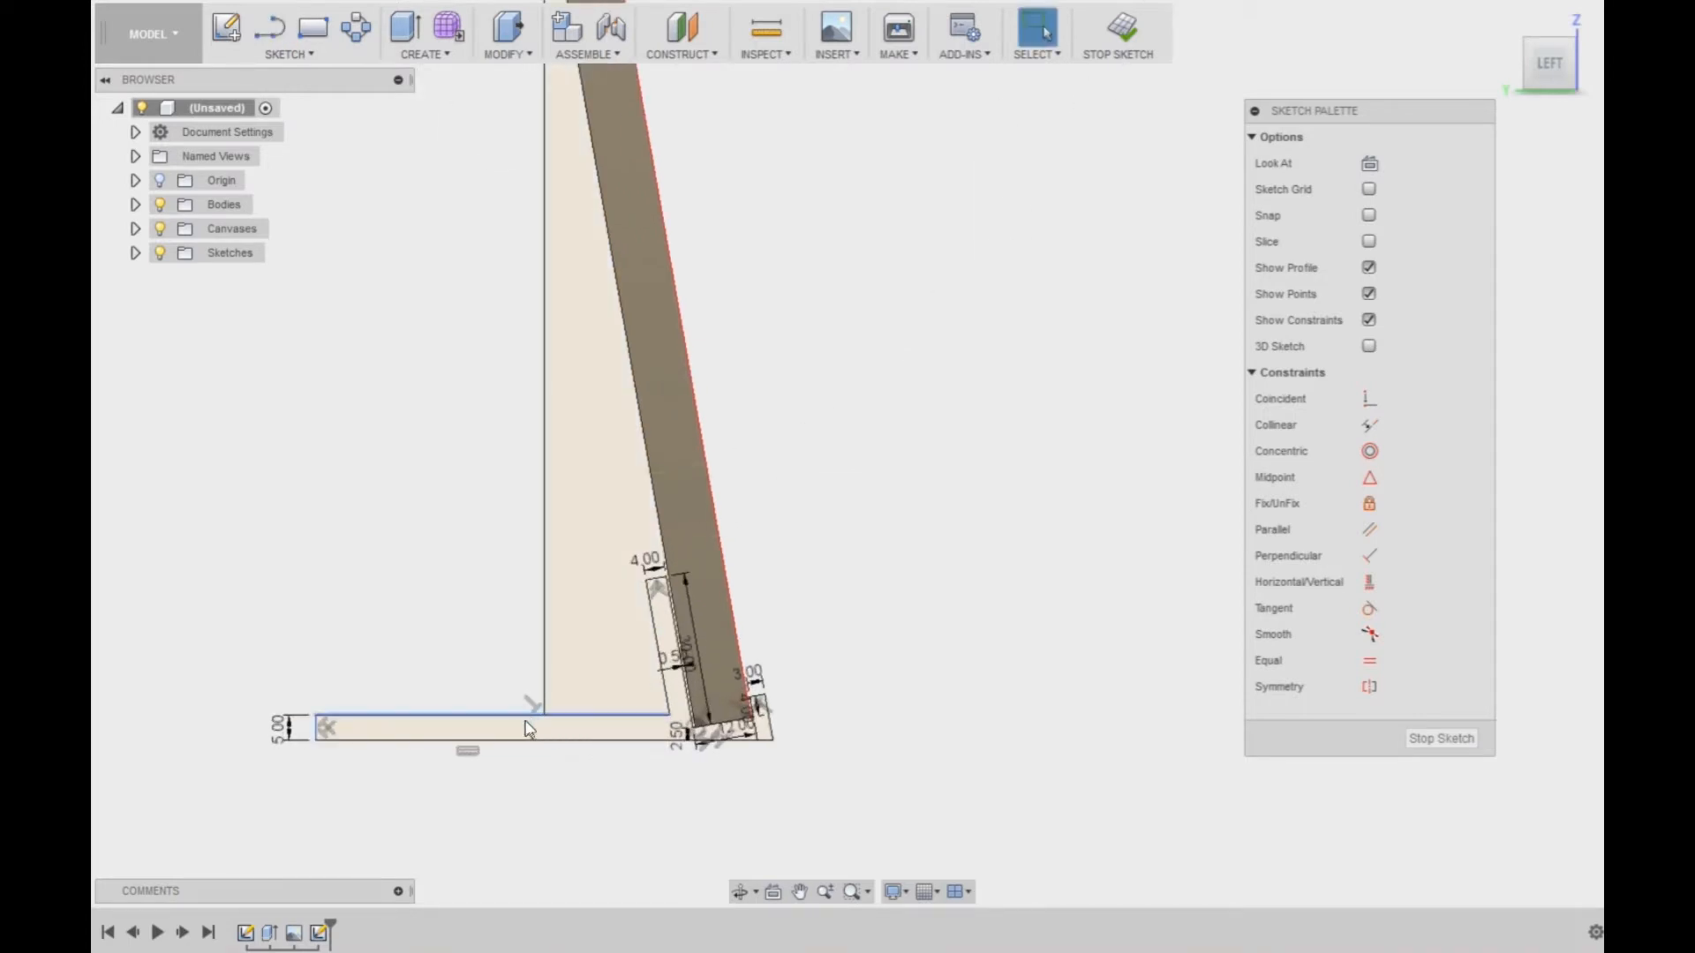
- Convert the vertical line behind the game case into a construction line
left_click(533, 715)
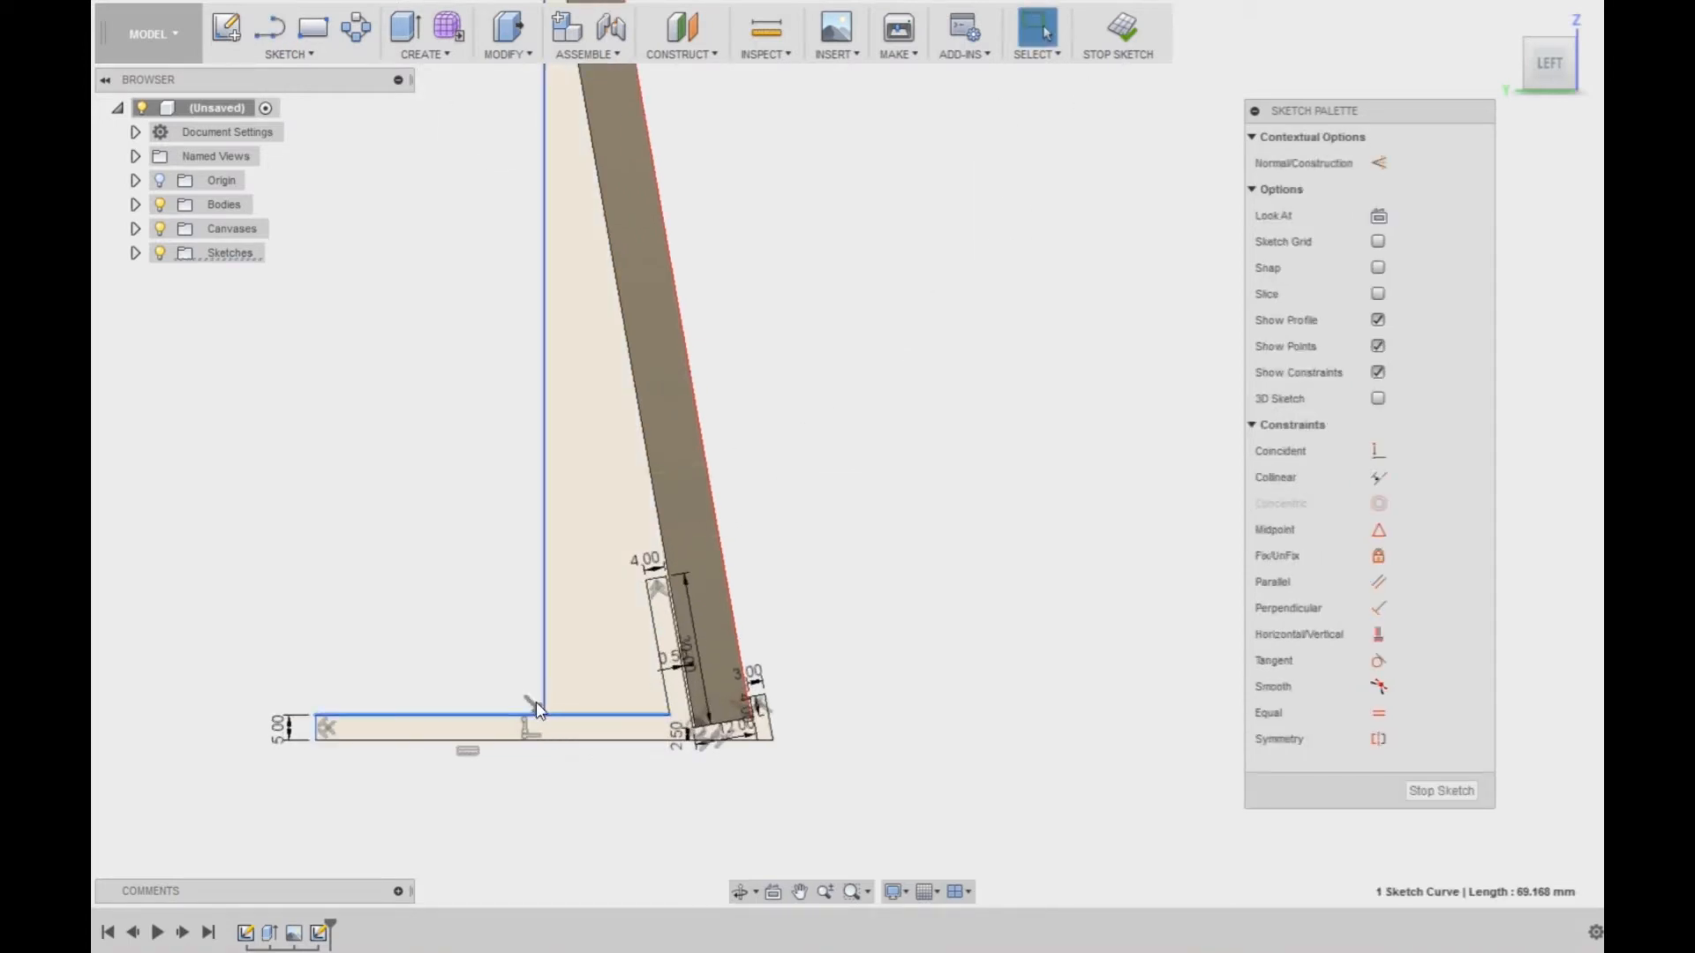
left_click(544, 693)
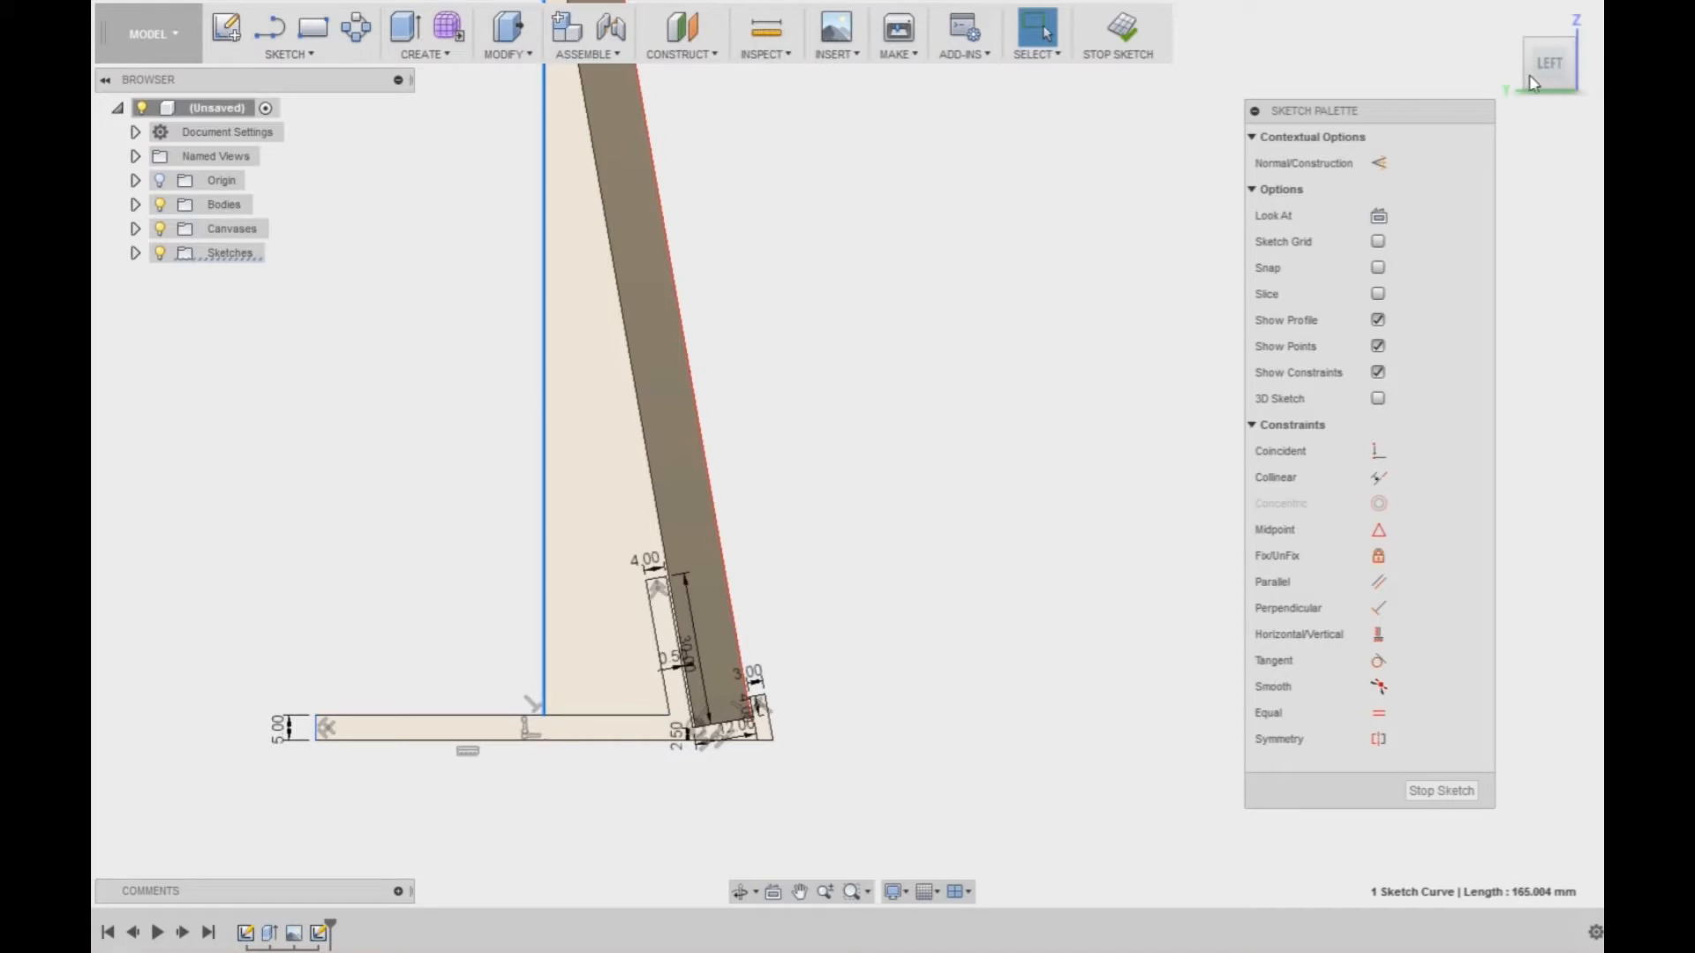
left_click(1379, 164)
- Dimension the distance from the base's upper rear corner to the foot of the construction line at 10 mm
scroll(602, 408, "up", 3)
scroll(601, 730, "down", 3)
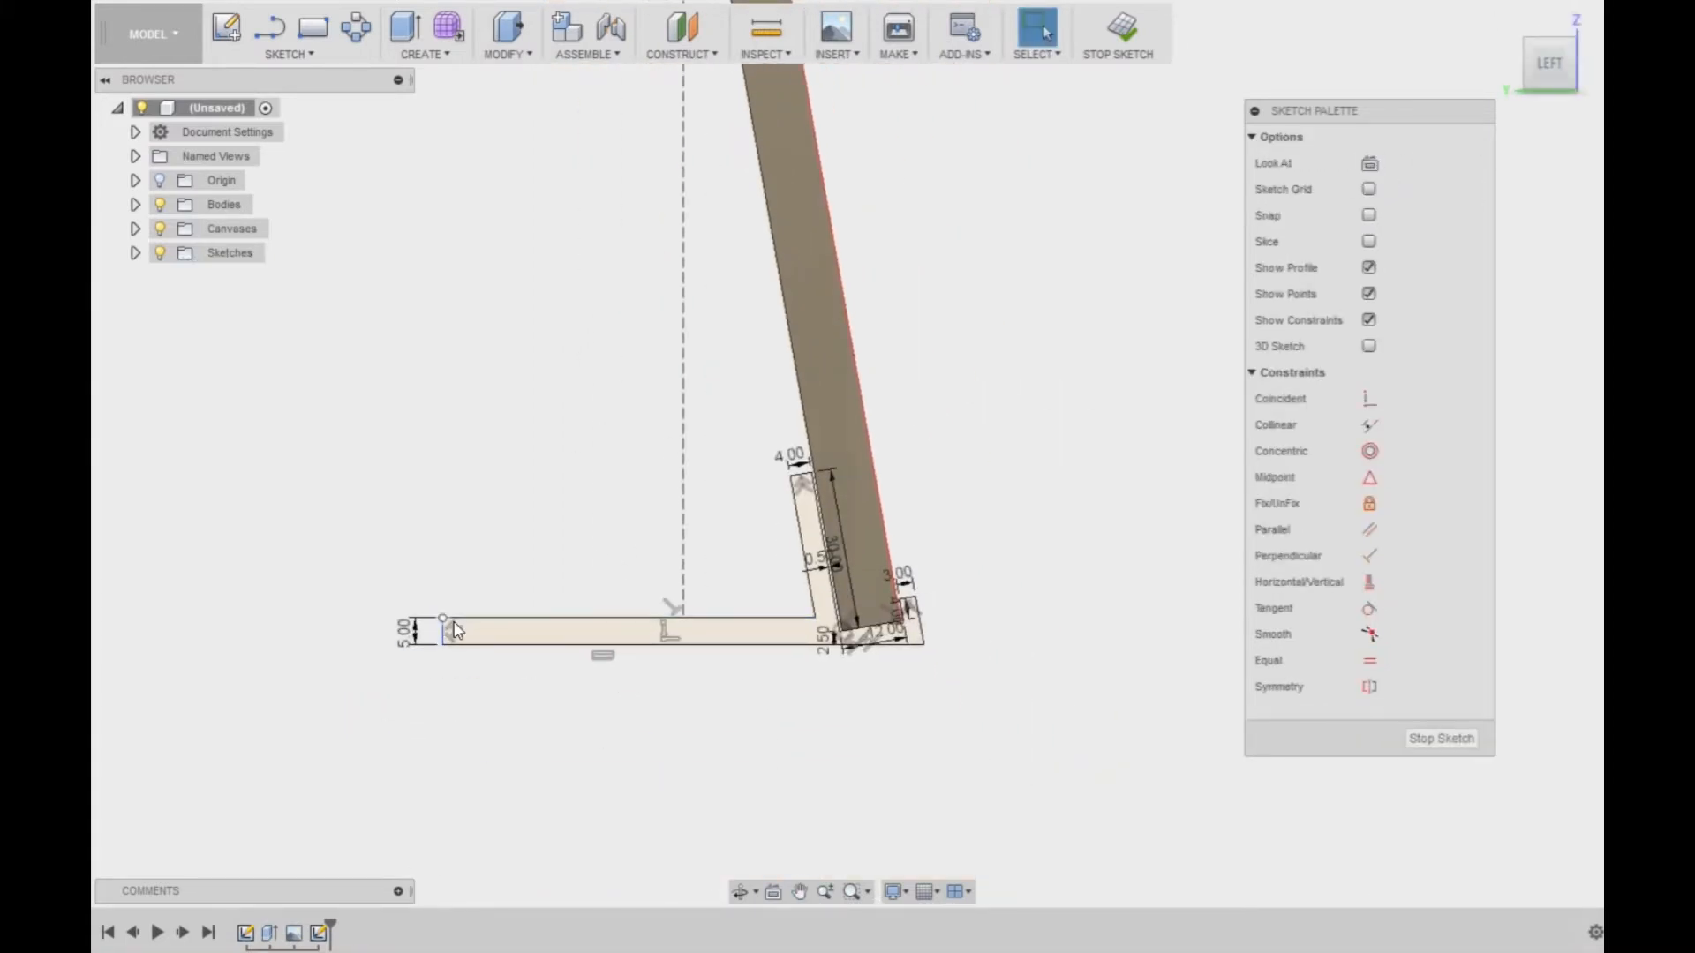
left_click(444, 617)
key("d")
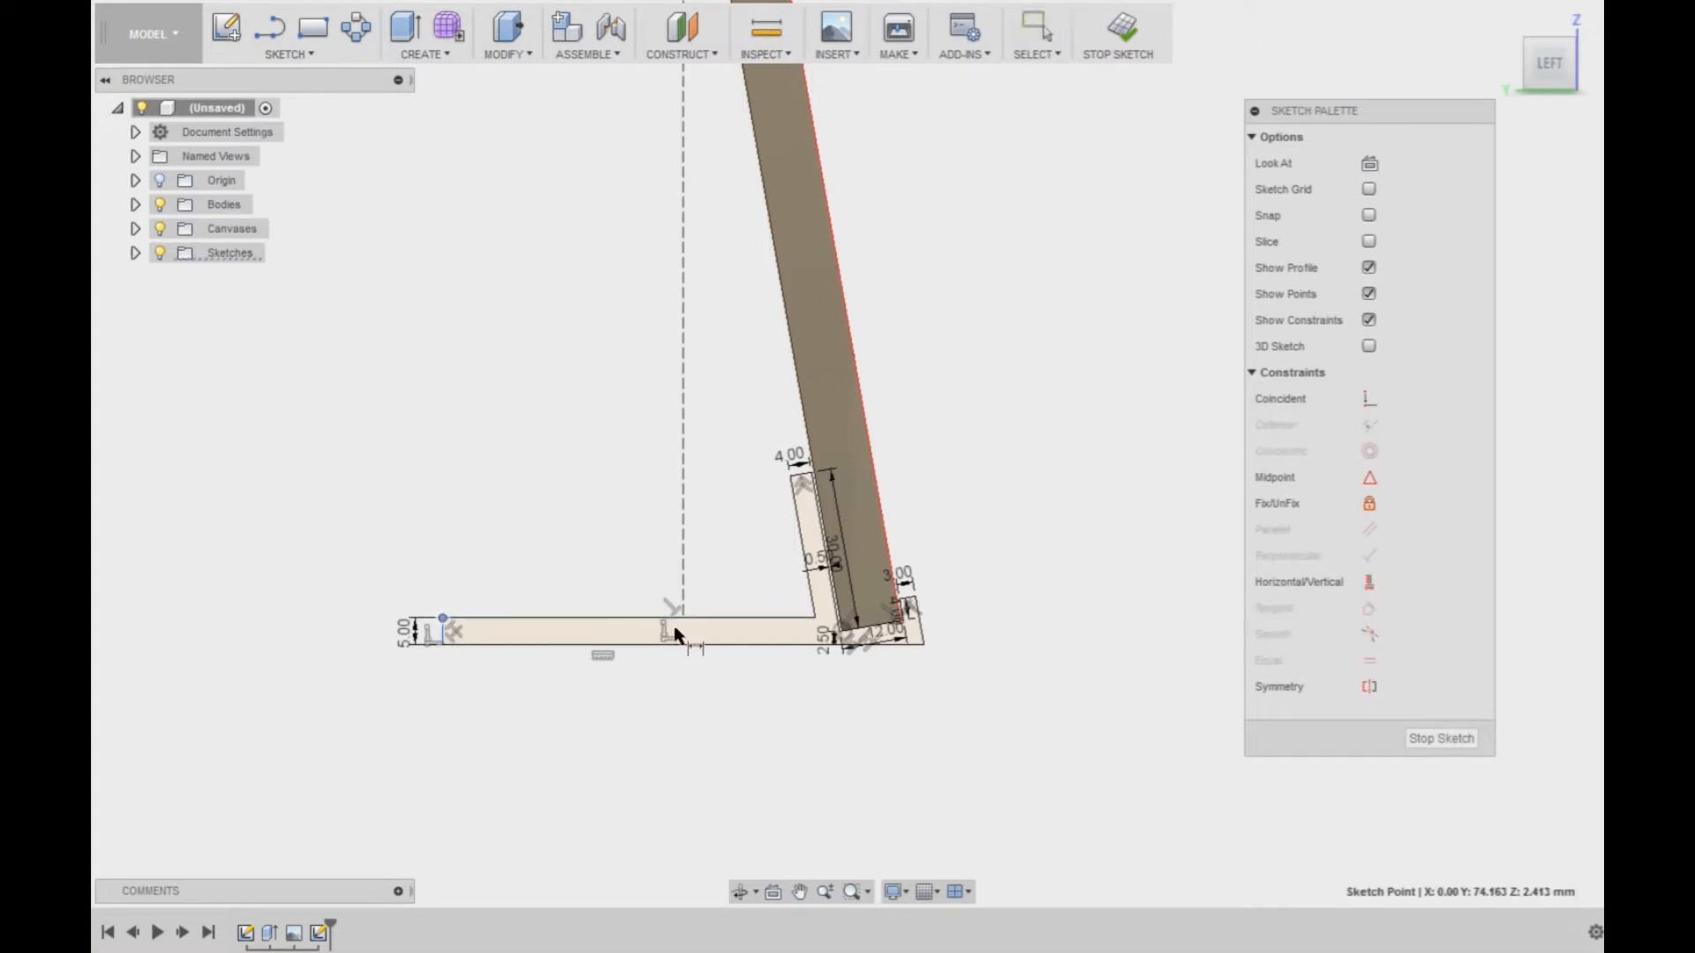
key("Escape")
left_click(685, 618)
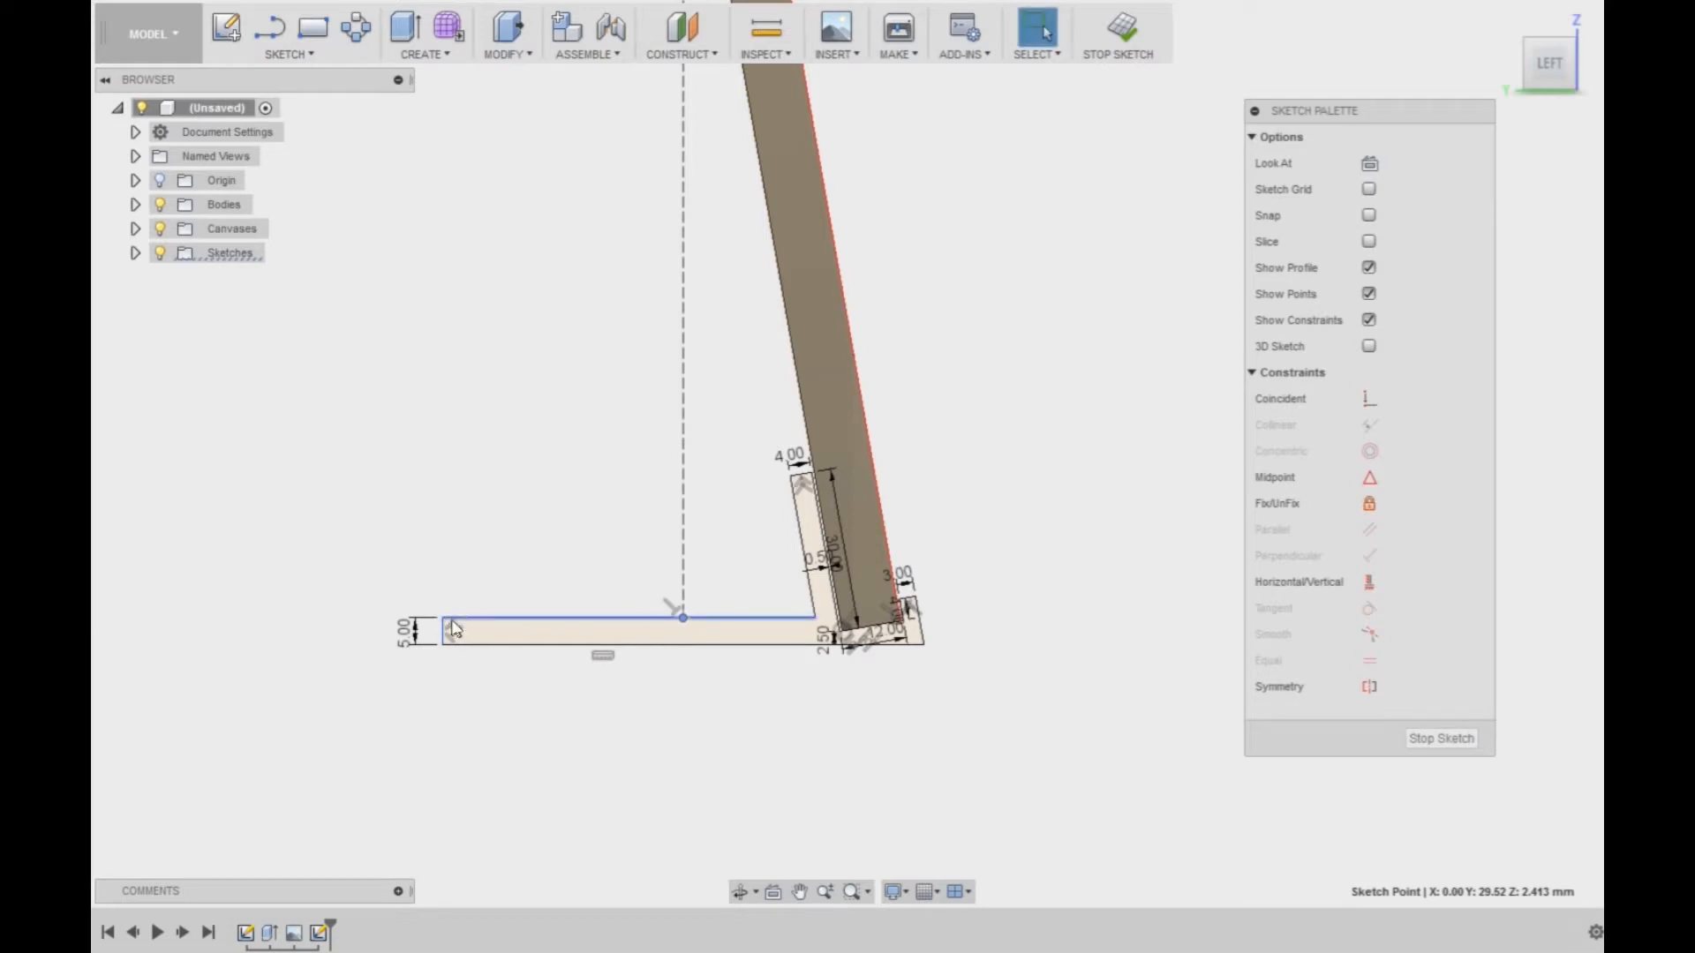
left_click(442, 618)
key("d")
left_click(684, 619)
left_click(612, 571)
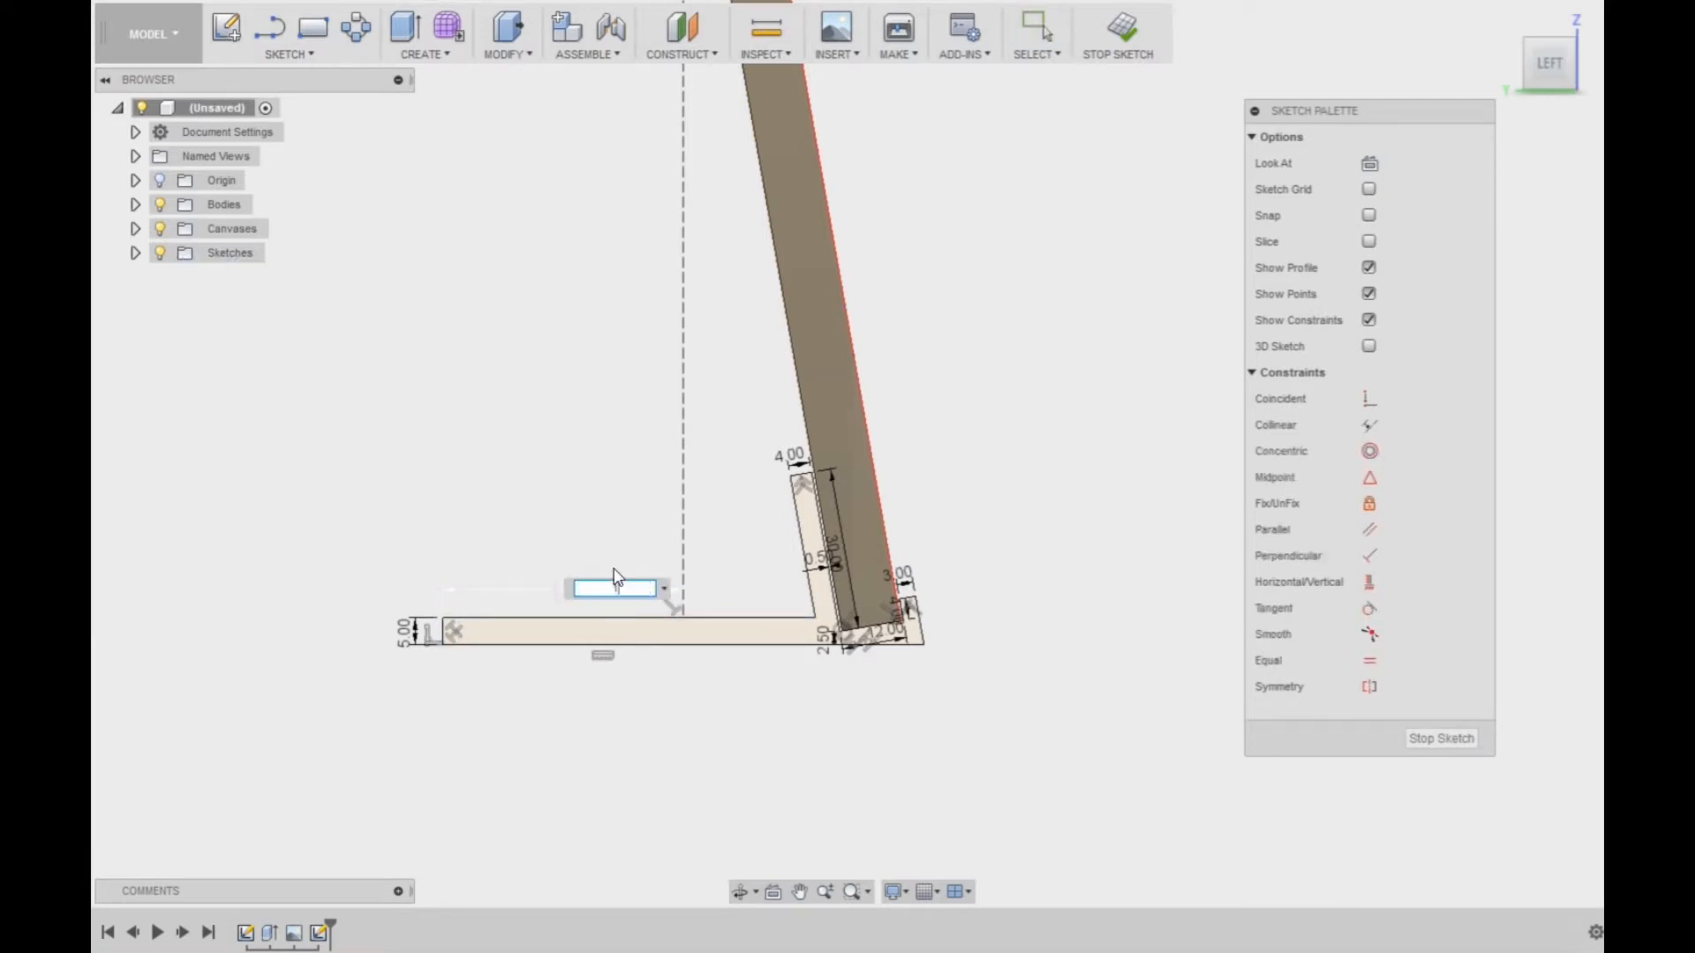
type("10")
key("Return")
key("Escape")
- Finish the sketch and extrude the stand profile along the game case's width to a provisional -140 mm
scroll(1082, 638, "down", 2)
middle_click_drag(1085, 634, 921, 649)
scroll(771, 609, "up", 2)
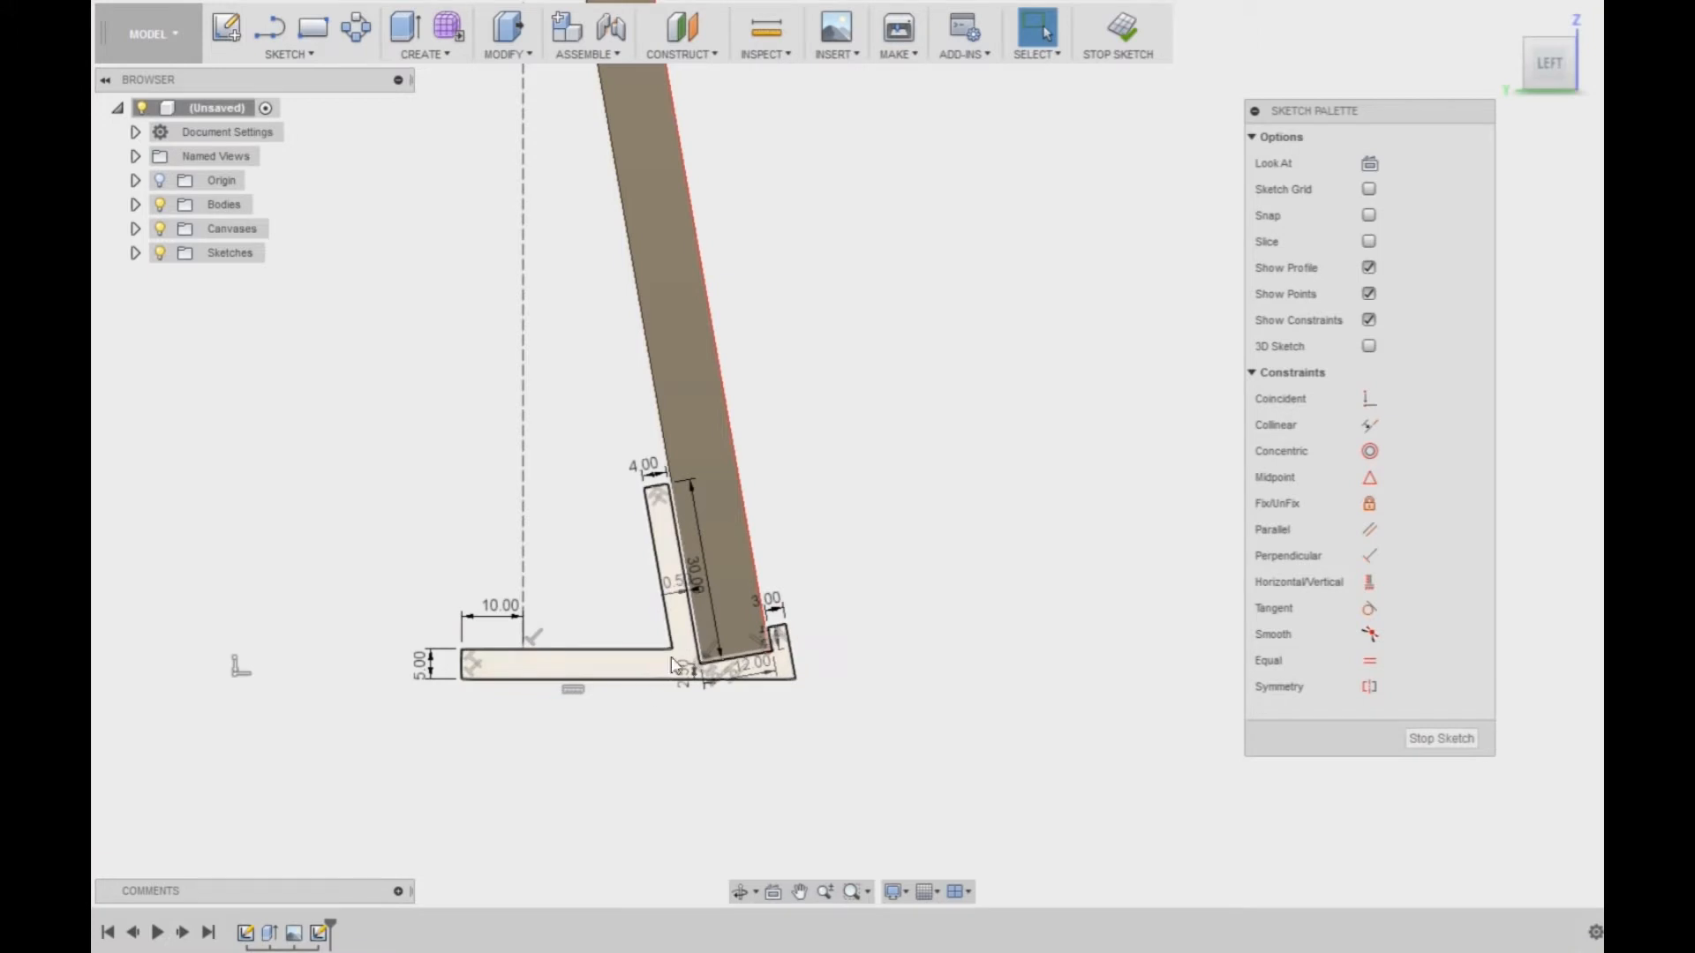
left_click(1443, 739)
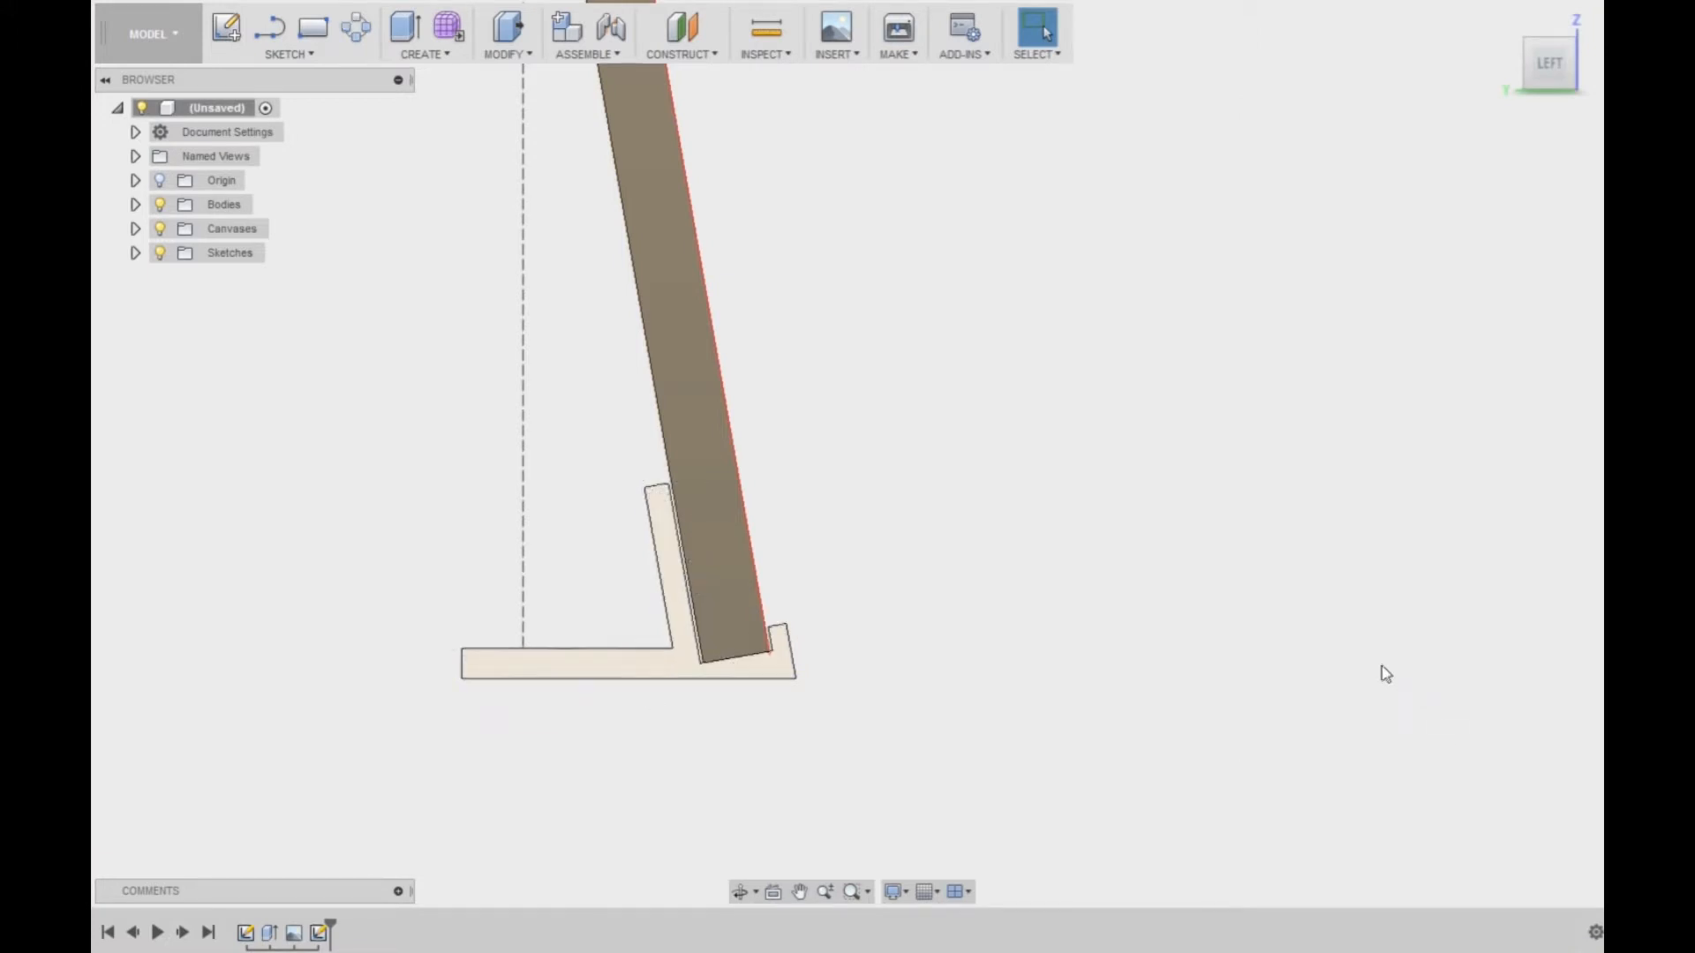
middle_click_drag(1524, 590, 1241, 629)
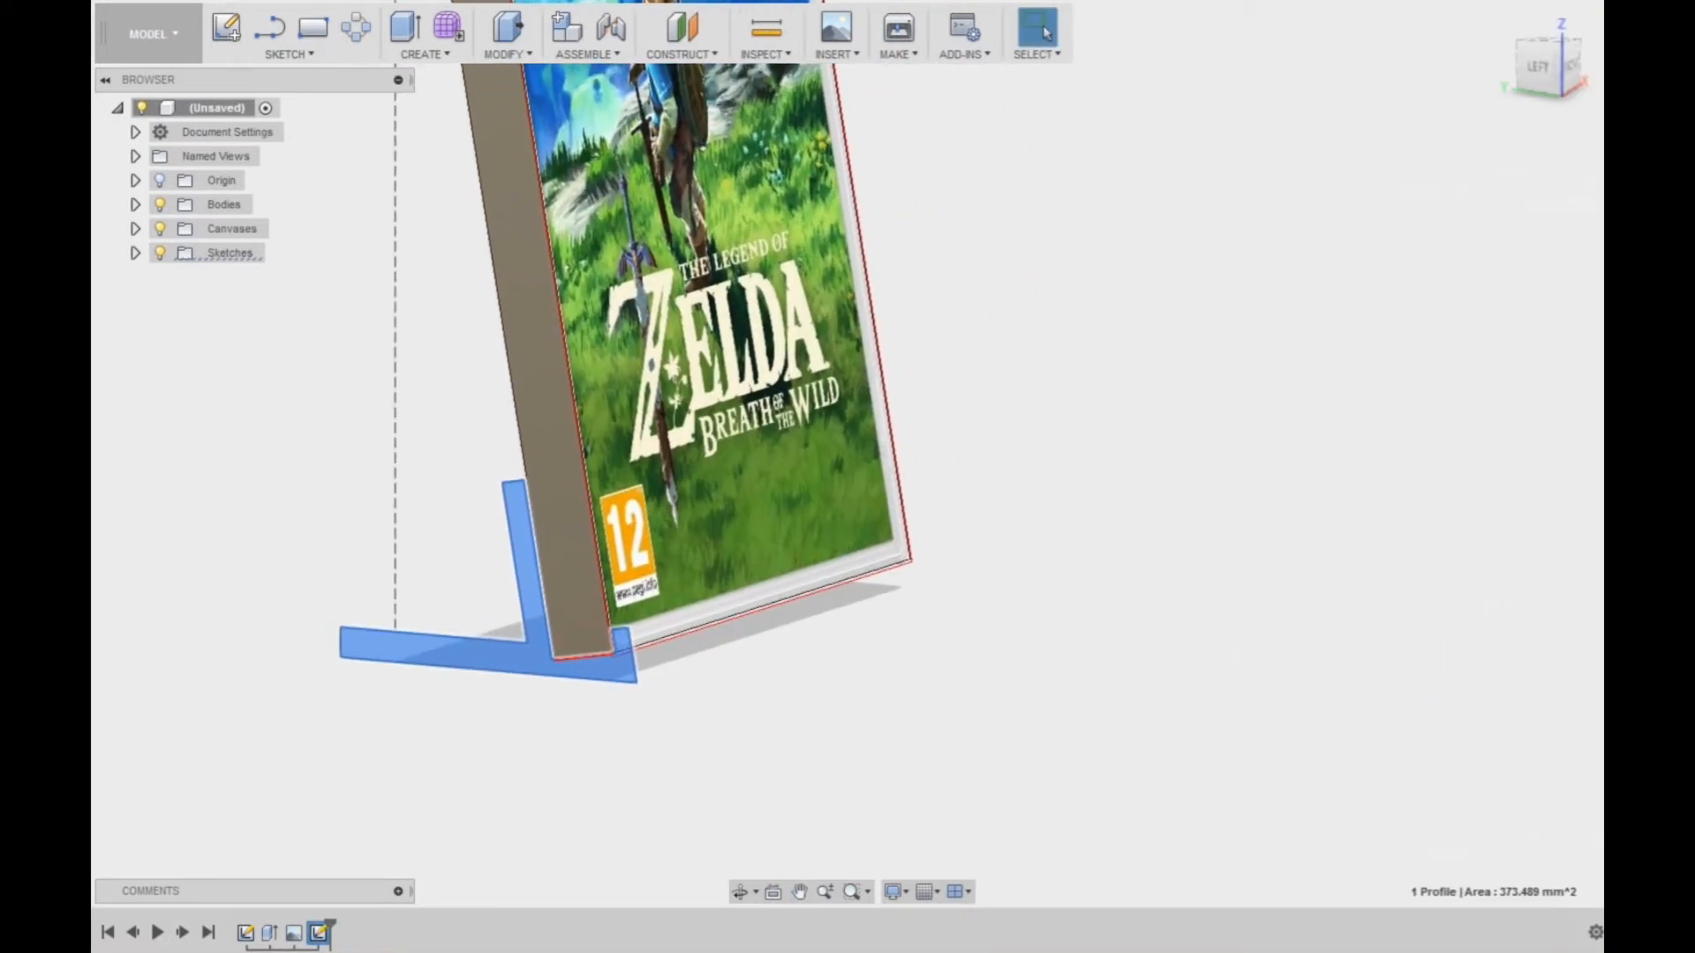
left_click(405, 30)
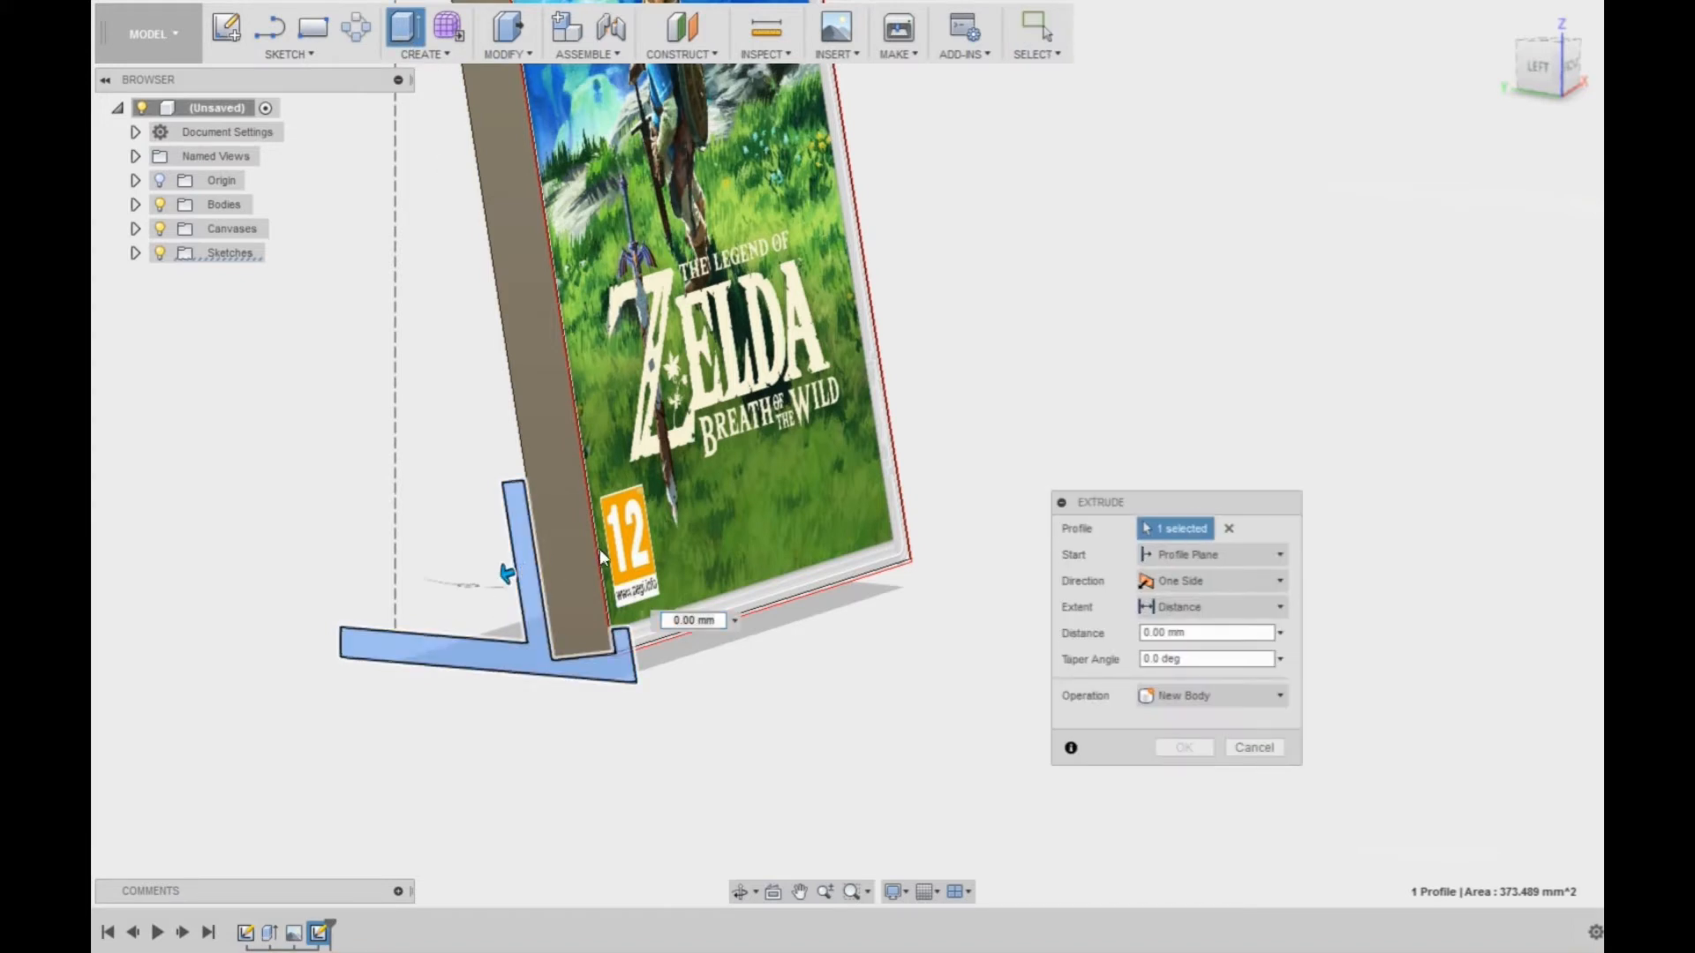
left_click_drag(506, 574, 920, 441)
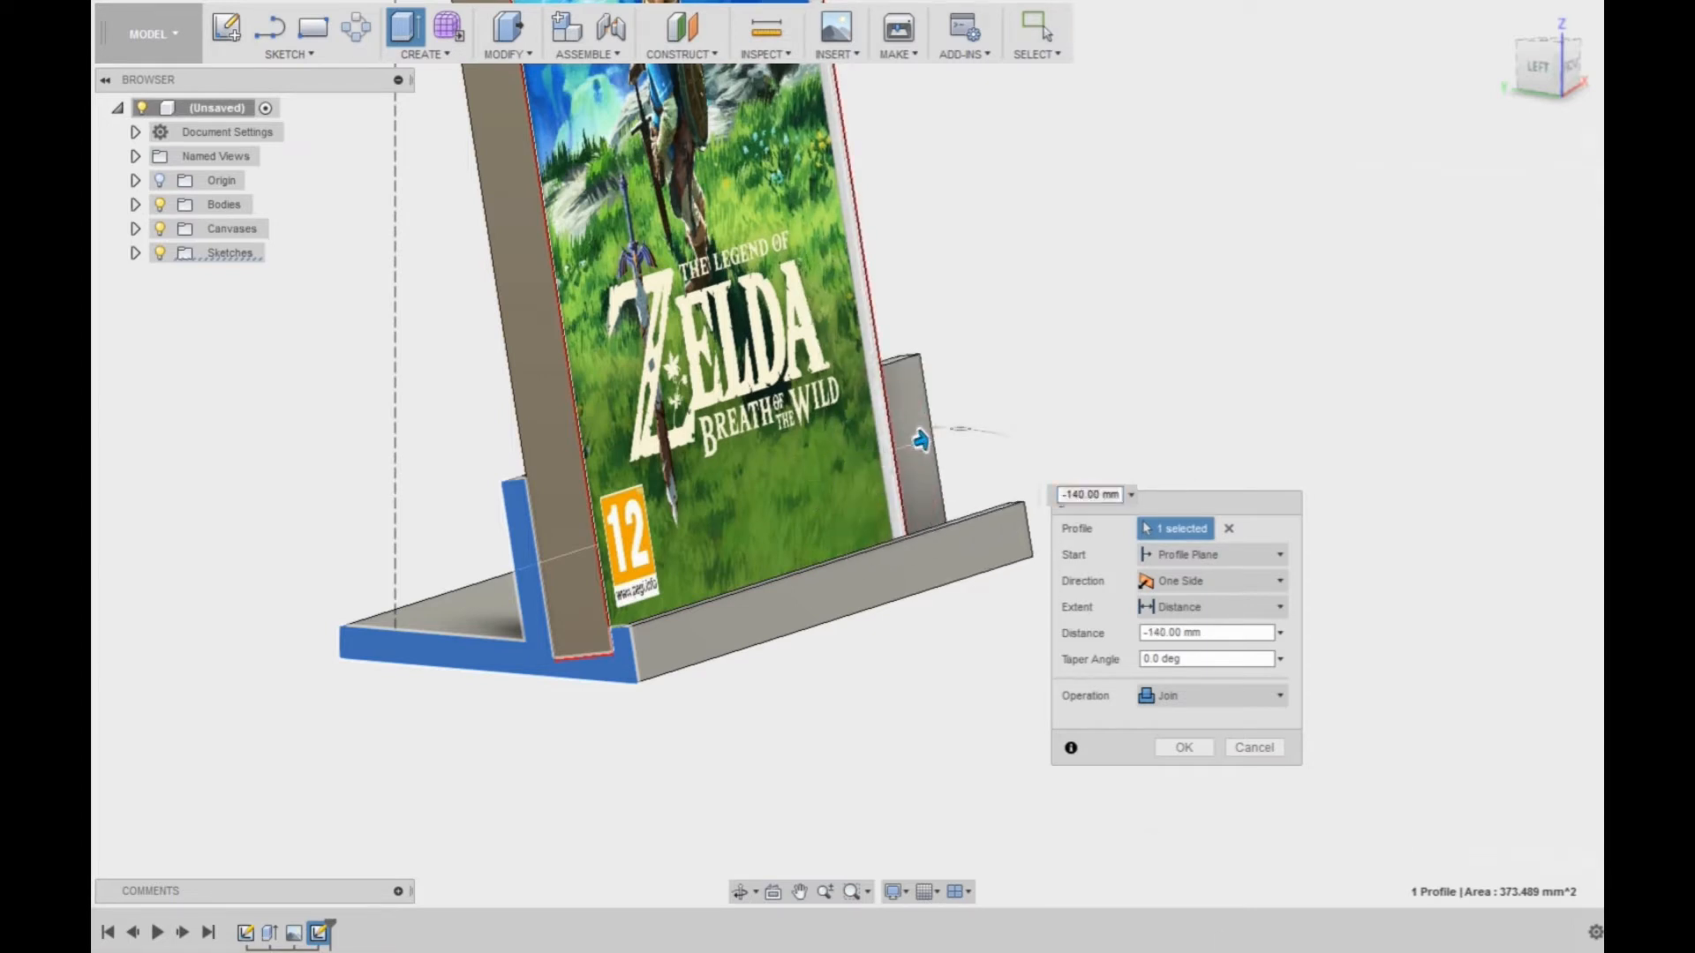
- Look up the game case's width in the scanned case drawing, Scan0003.pdf
left_click(1304, 909)
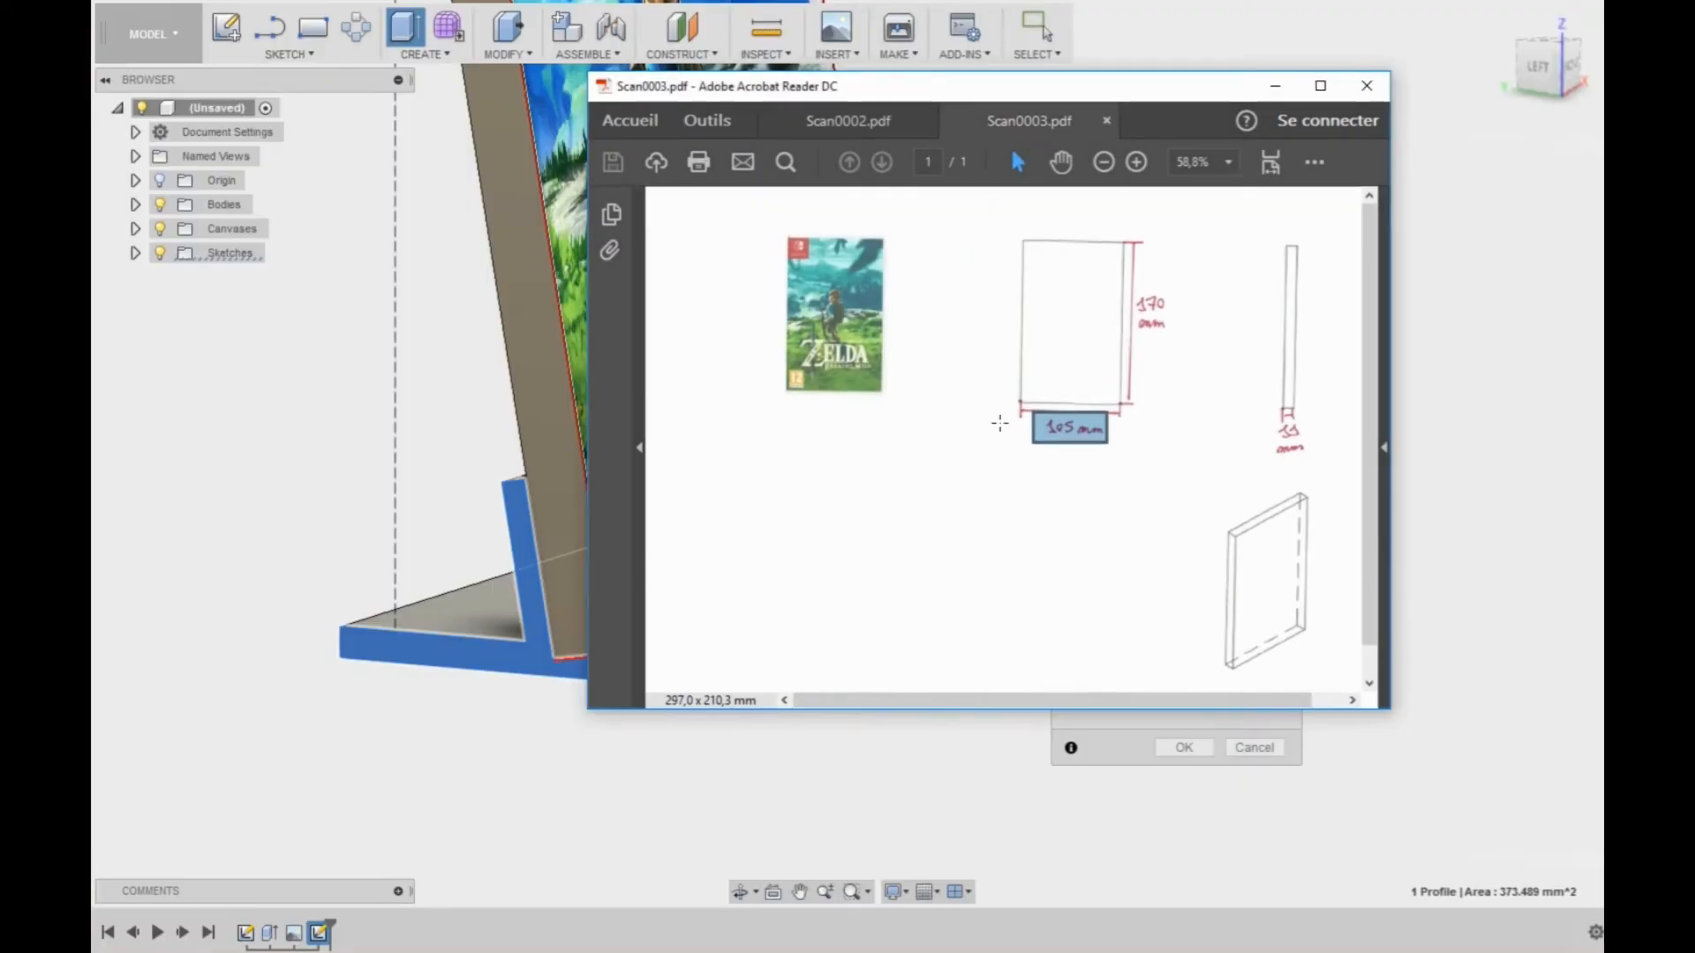
left_click(1040, 404)
left_click(1074, 464)
left_click_drag(1044, 411, 1148, 456)
left_click(578, 568)
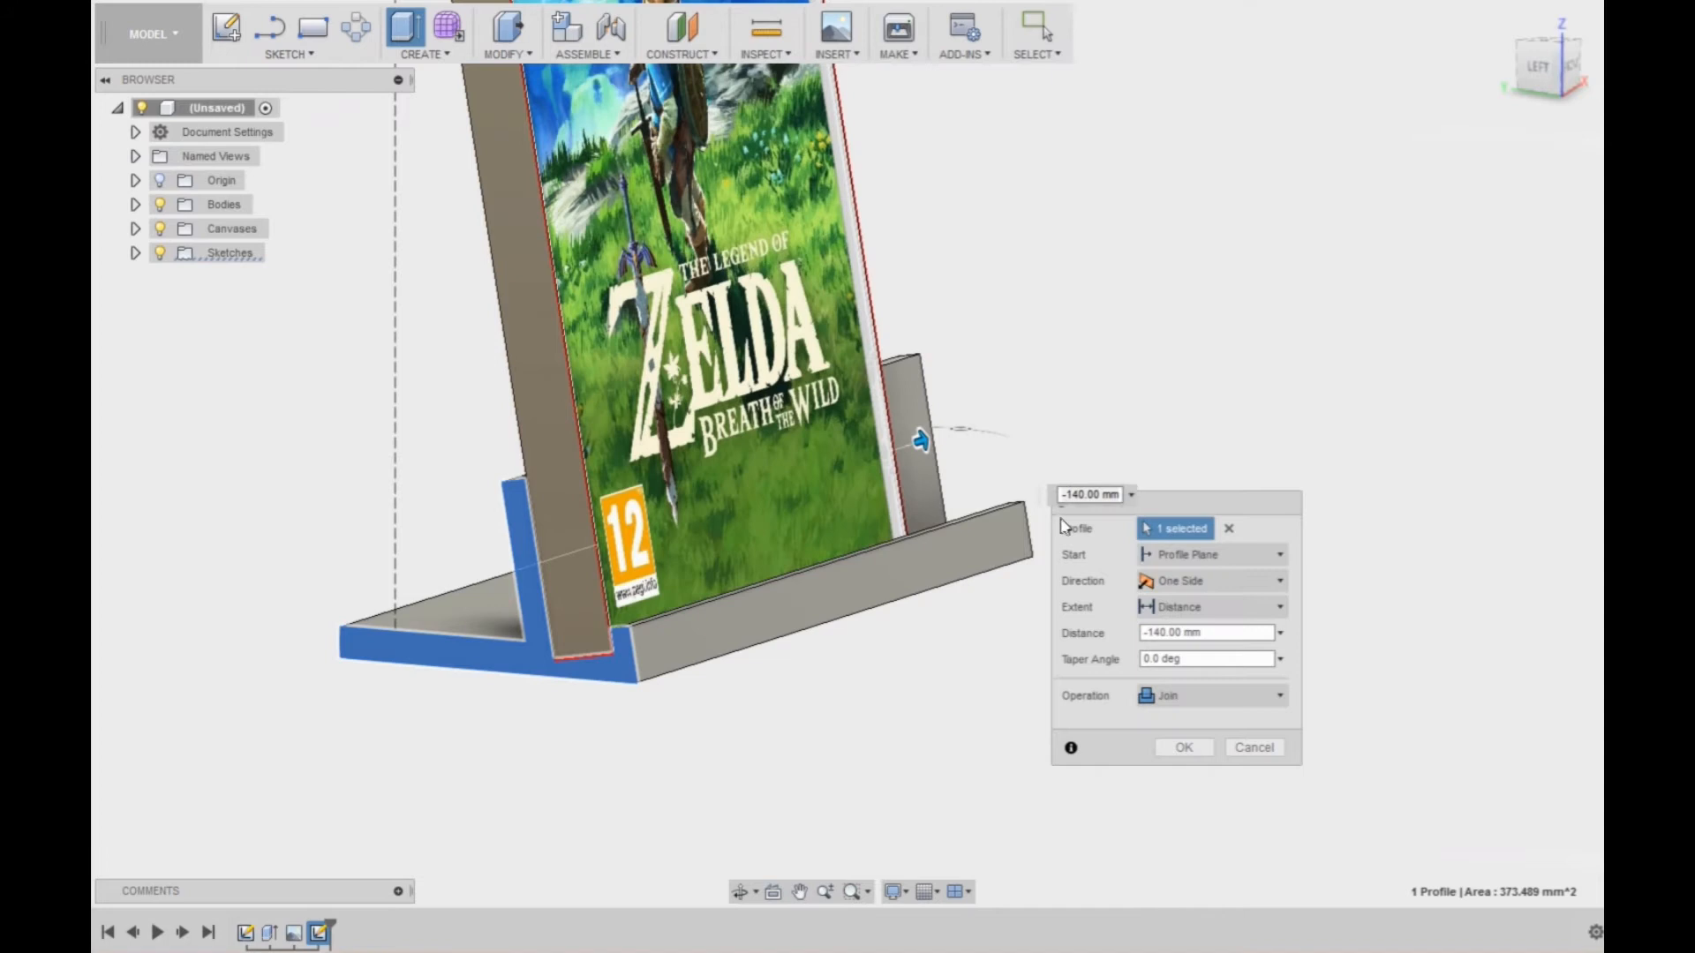
- Set the stand's extrusion distance to -105 mm and create it as a new body
left_click(1090, 492)
key("BackSpace")
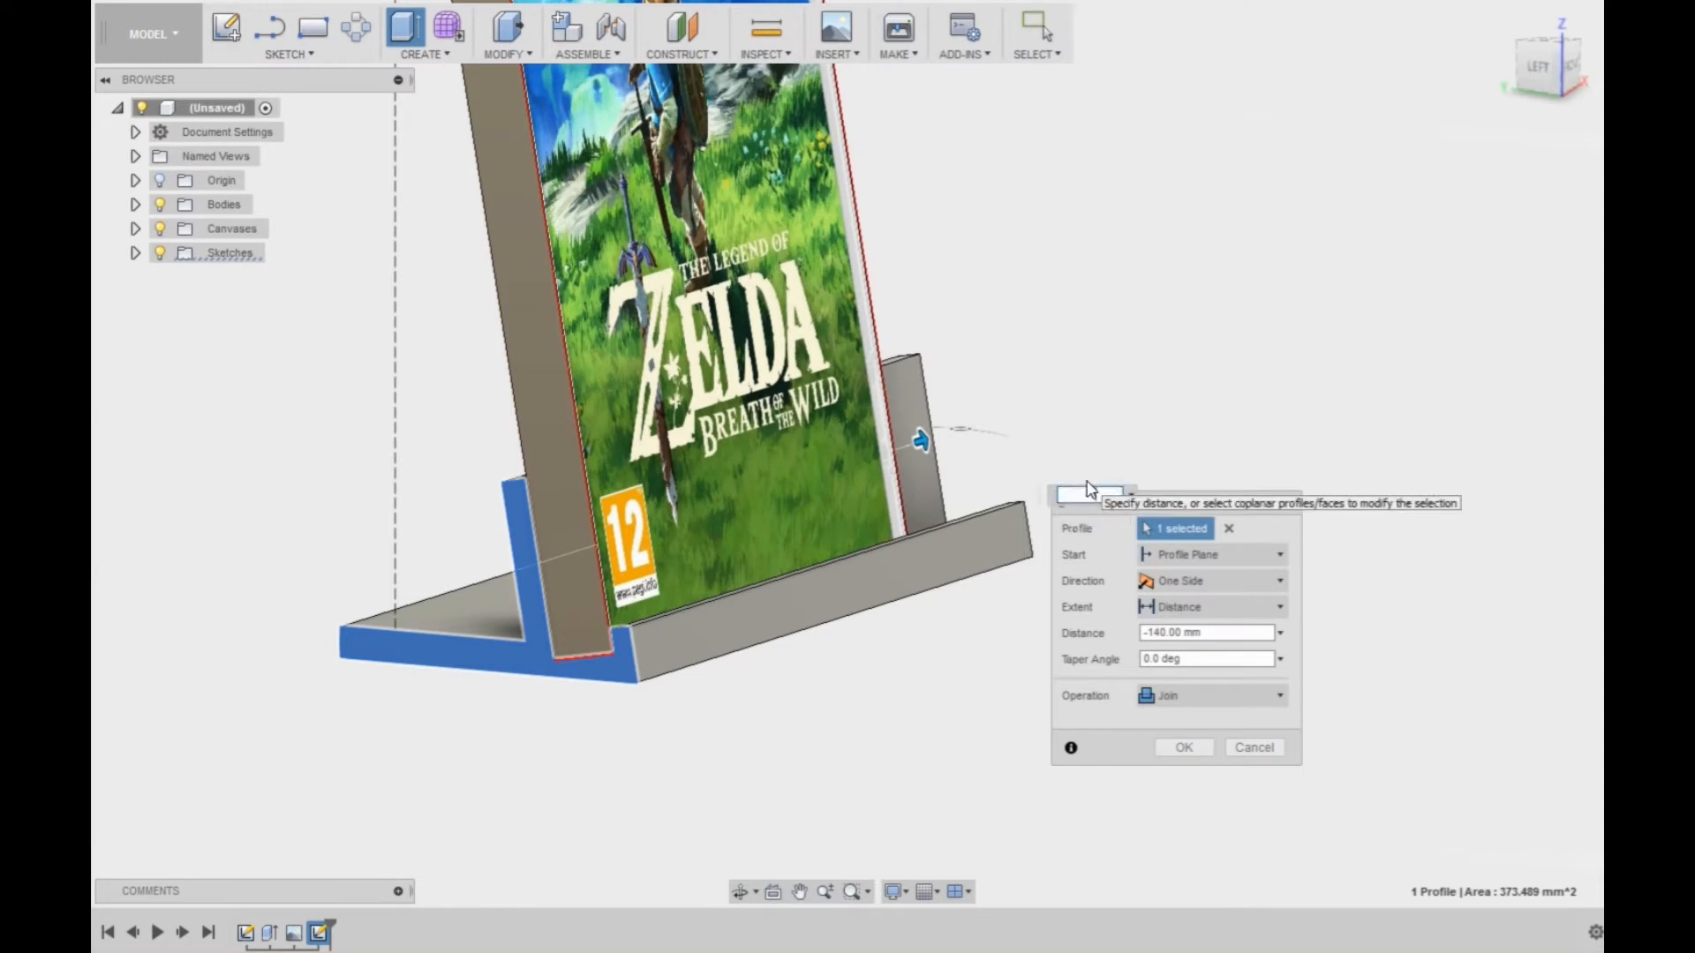
type("-105")
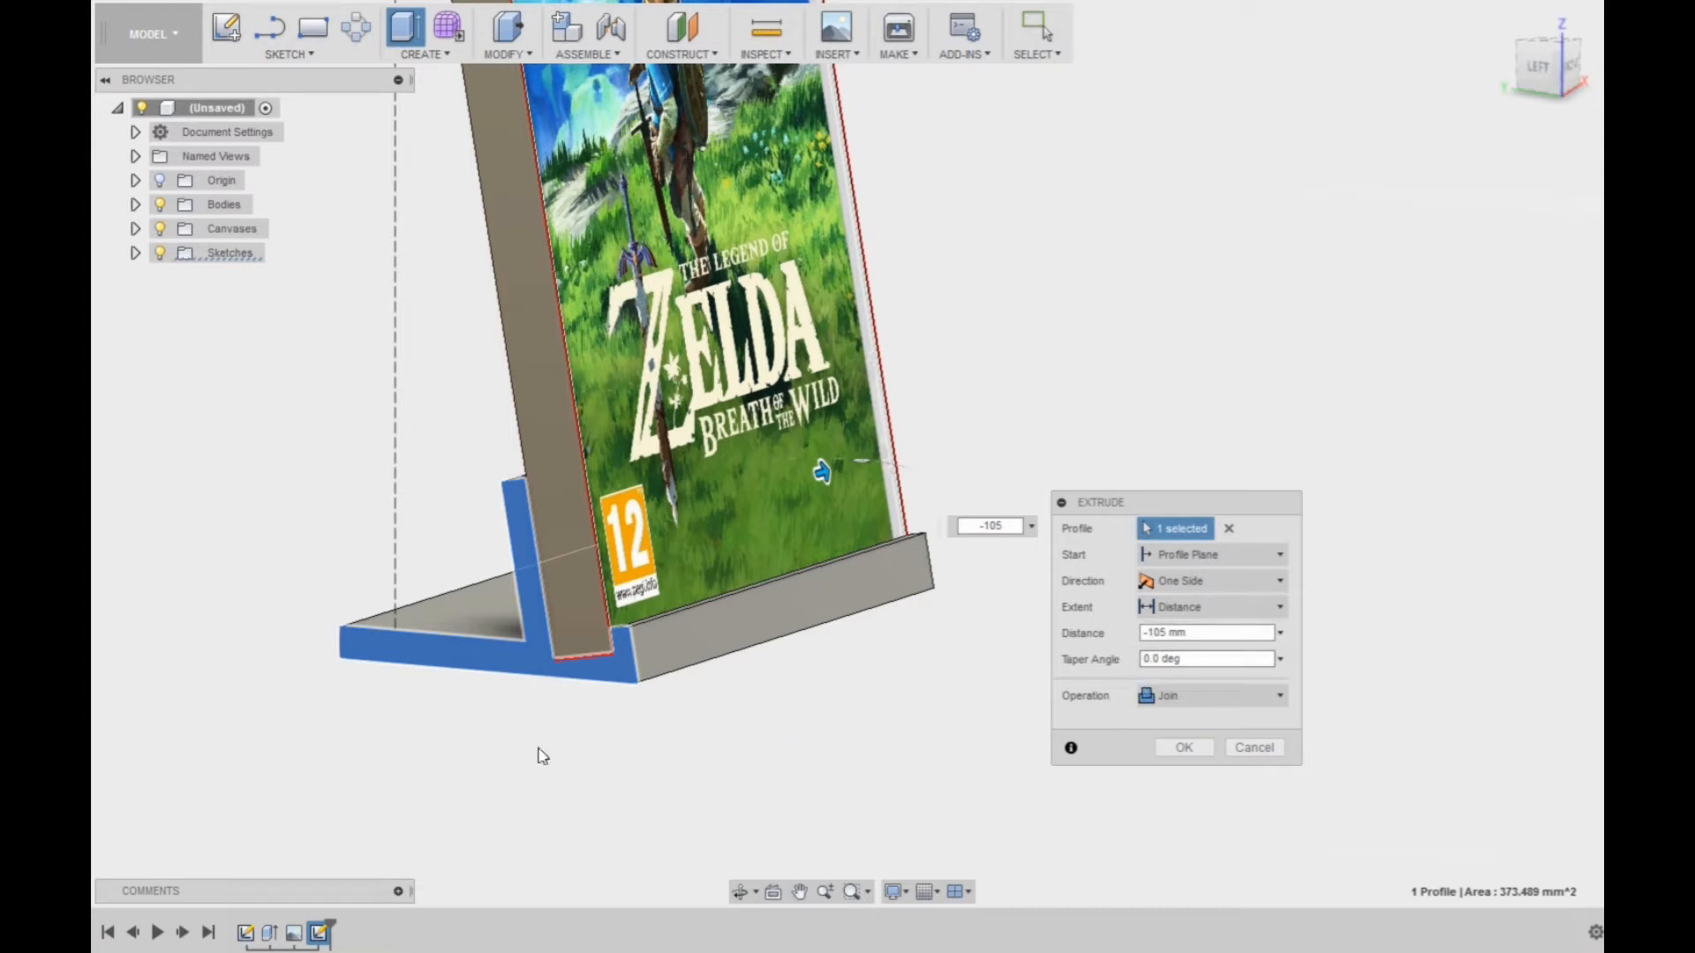
middle_click_drag(699, 746, 600, 614, "shift")
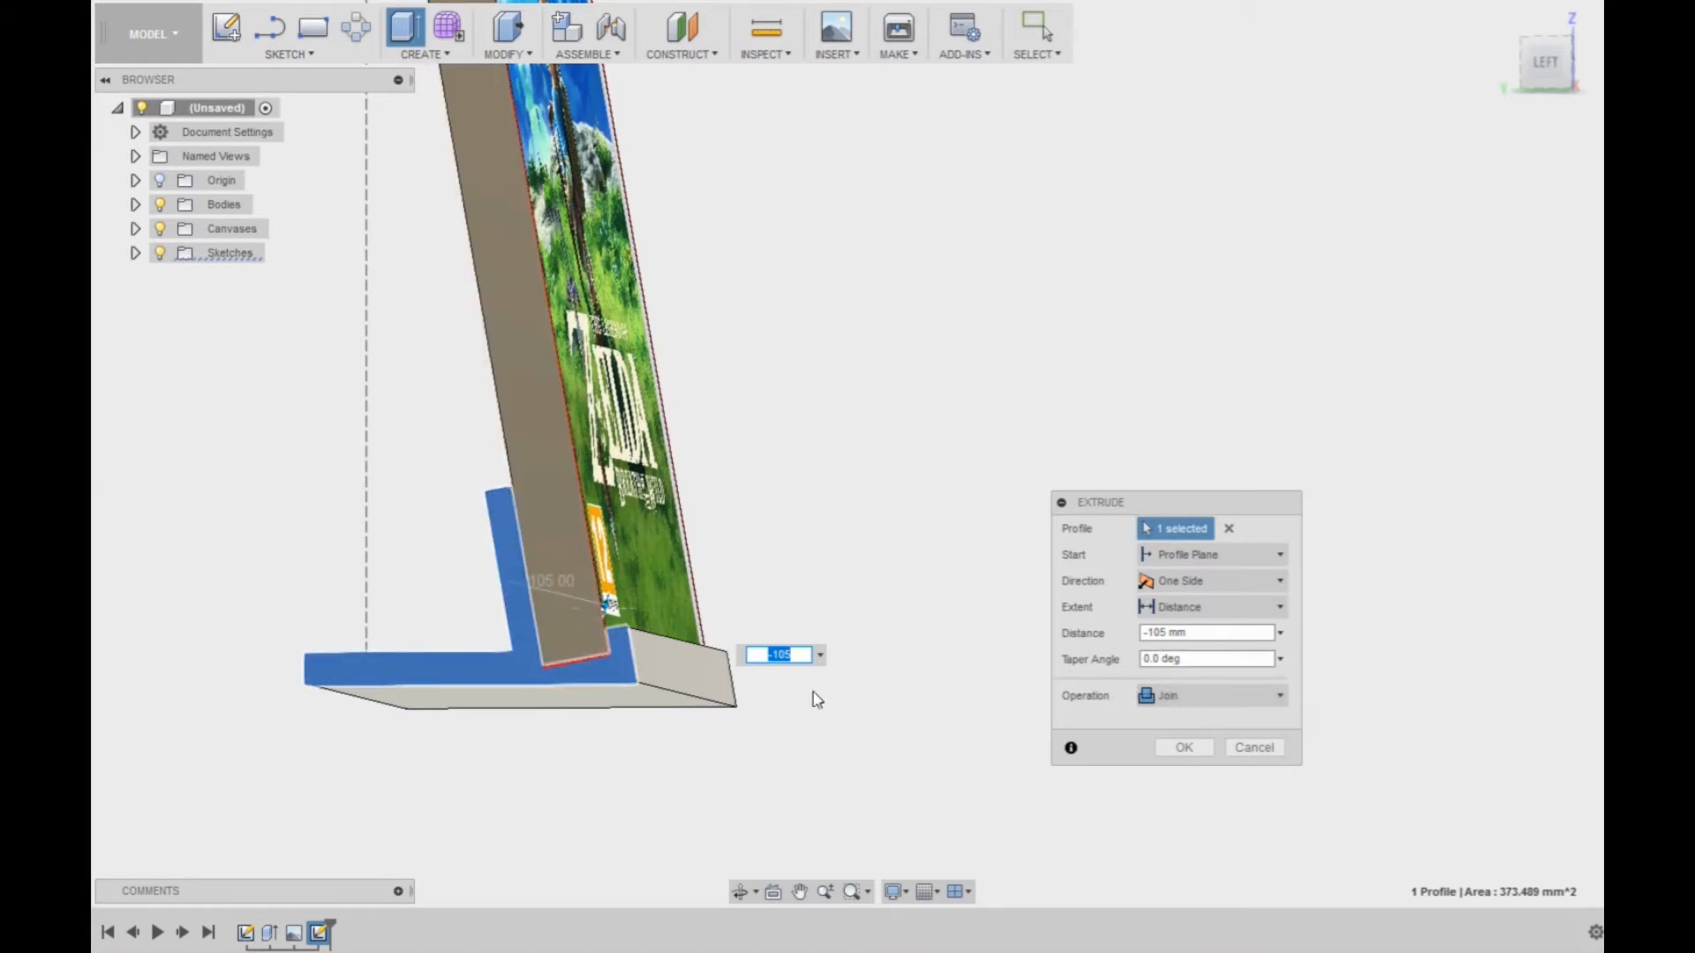
left_click(1207, 702)
left_click(1205, 697)
left_click(1207, 700)
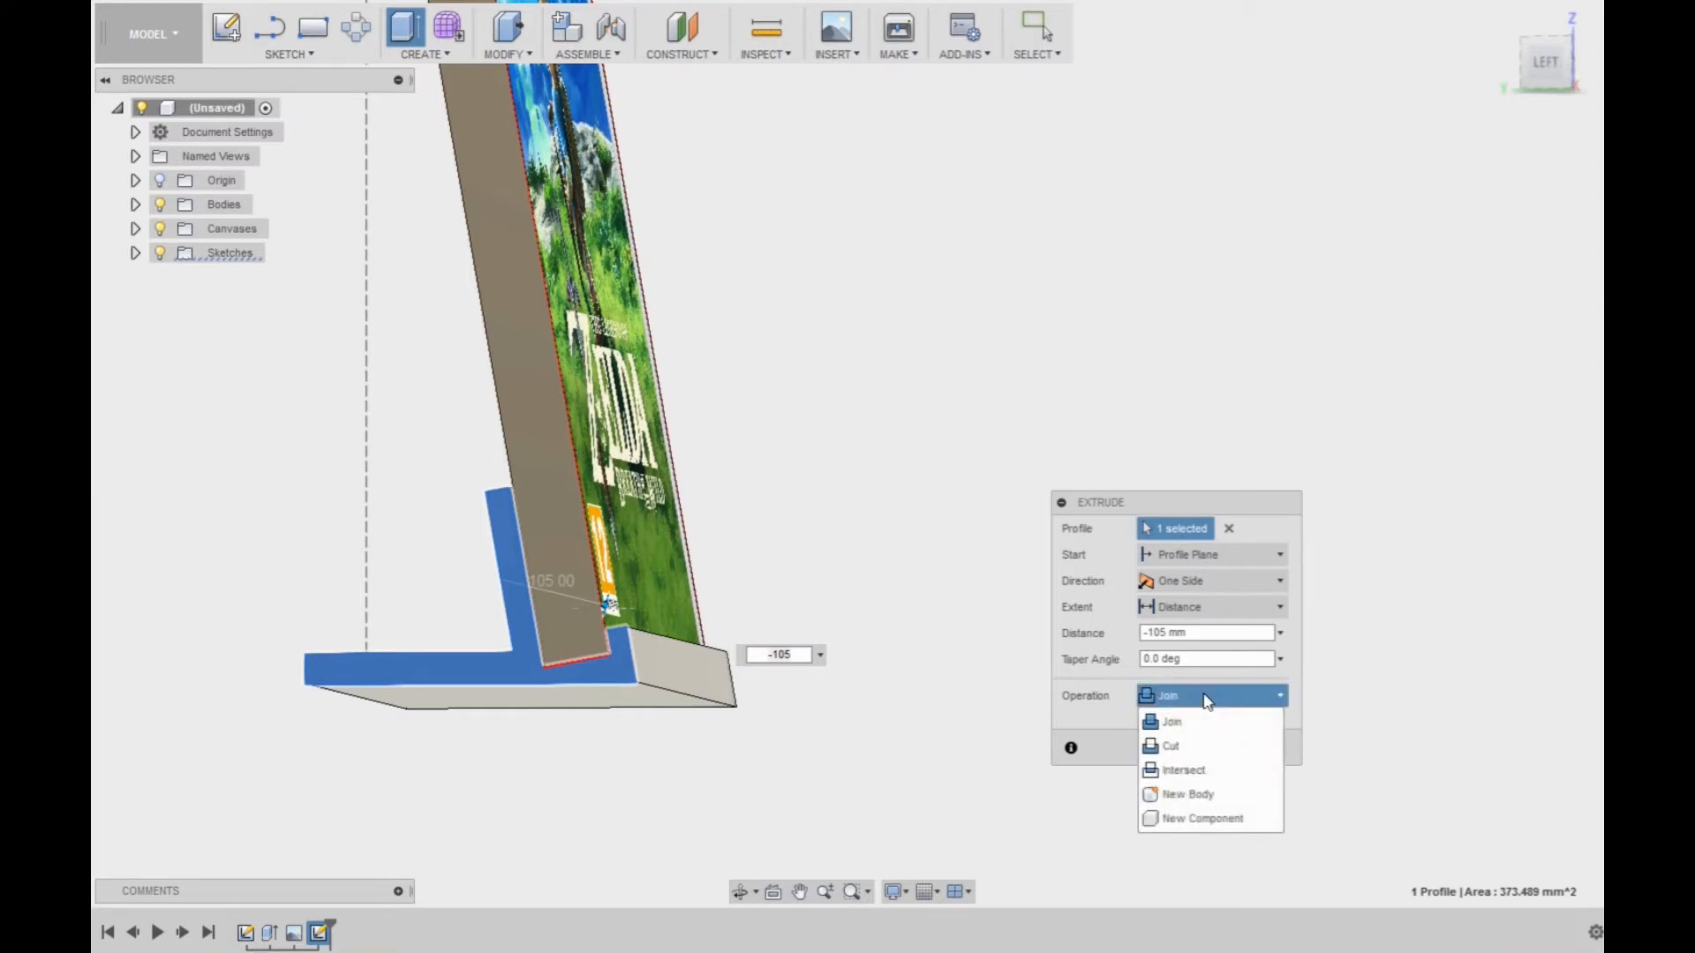
left_click(1217, 797)
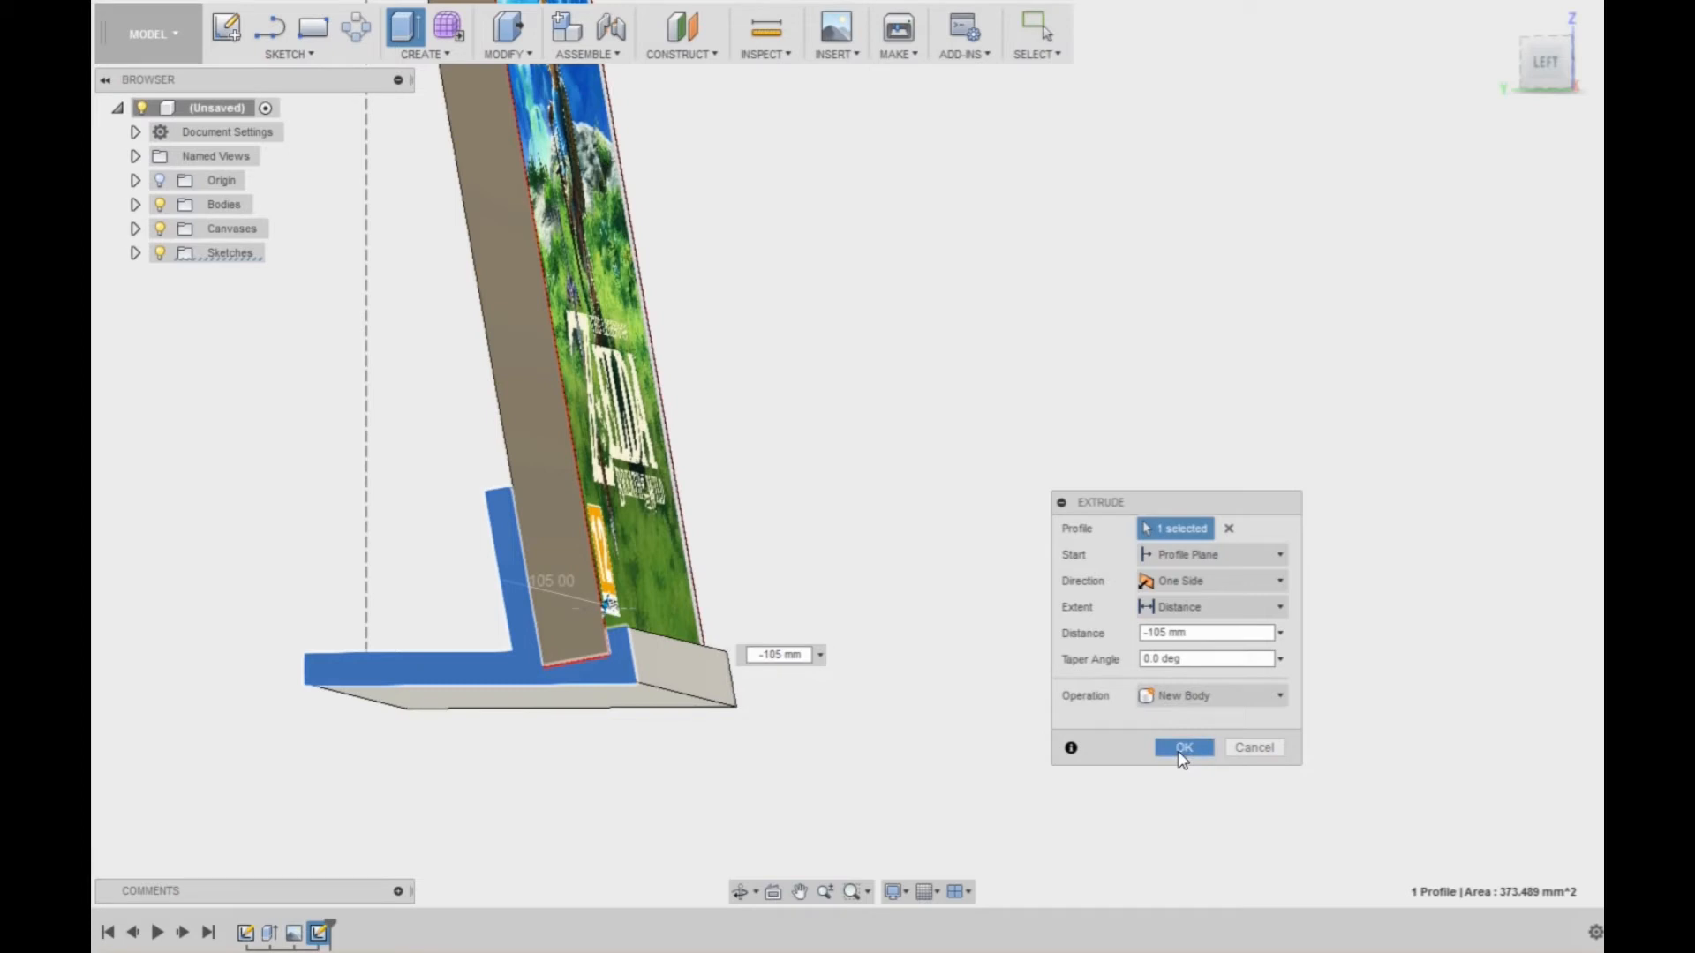
left_click(1181, 757)
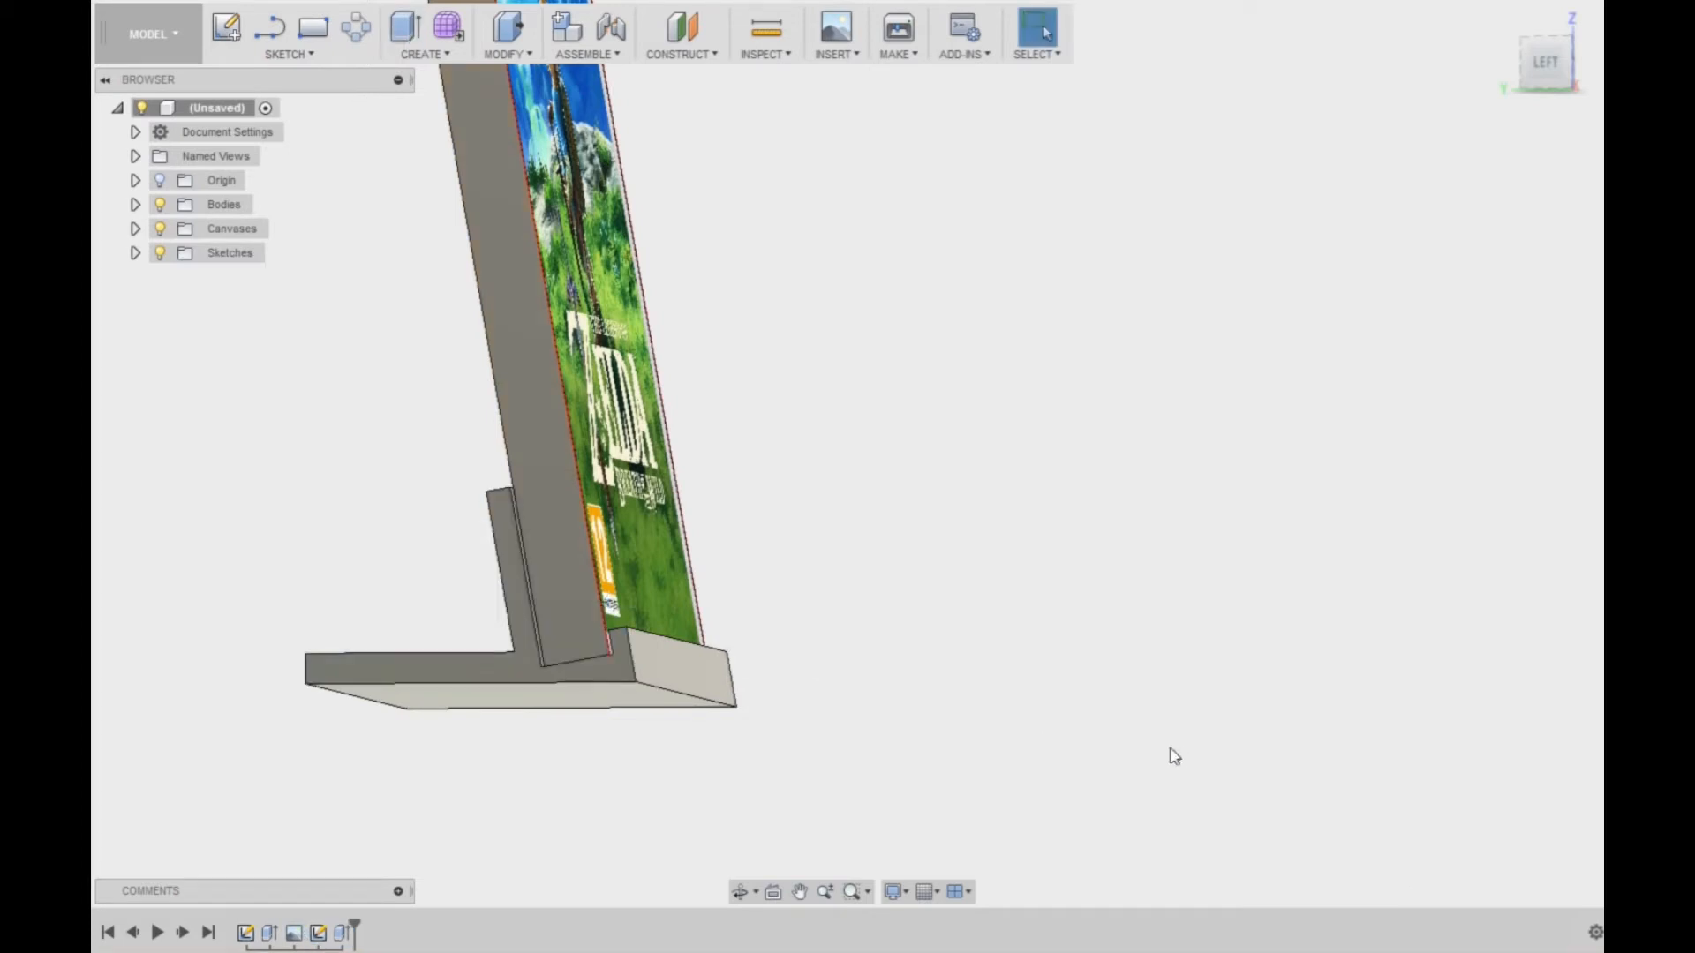
- Hide the cover image canvas and the game case body, leaving only the stand body shown
middle_click_drag(990, 641, 1011, 540, "shift")
scroll(1011, 541, "down", 5)
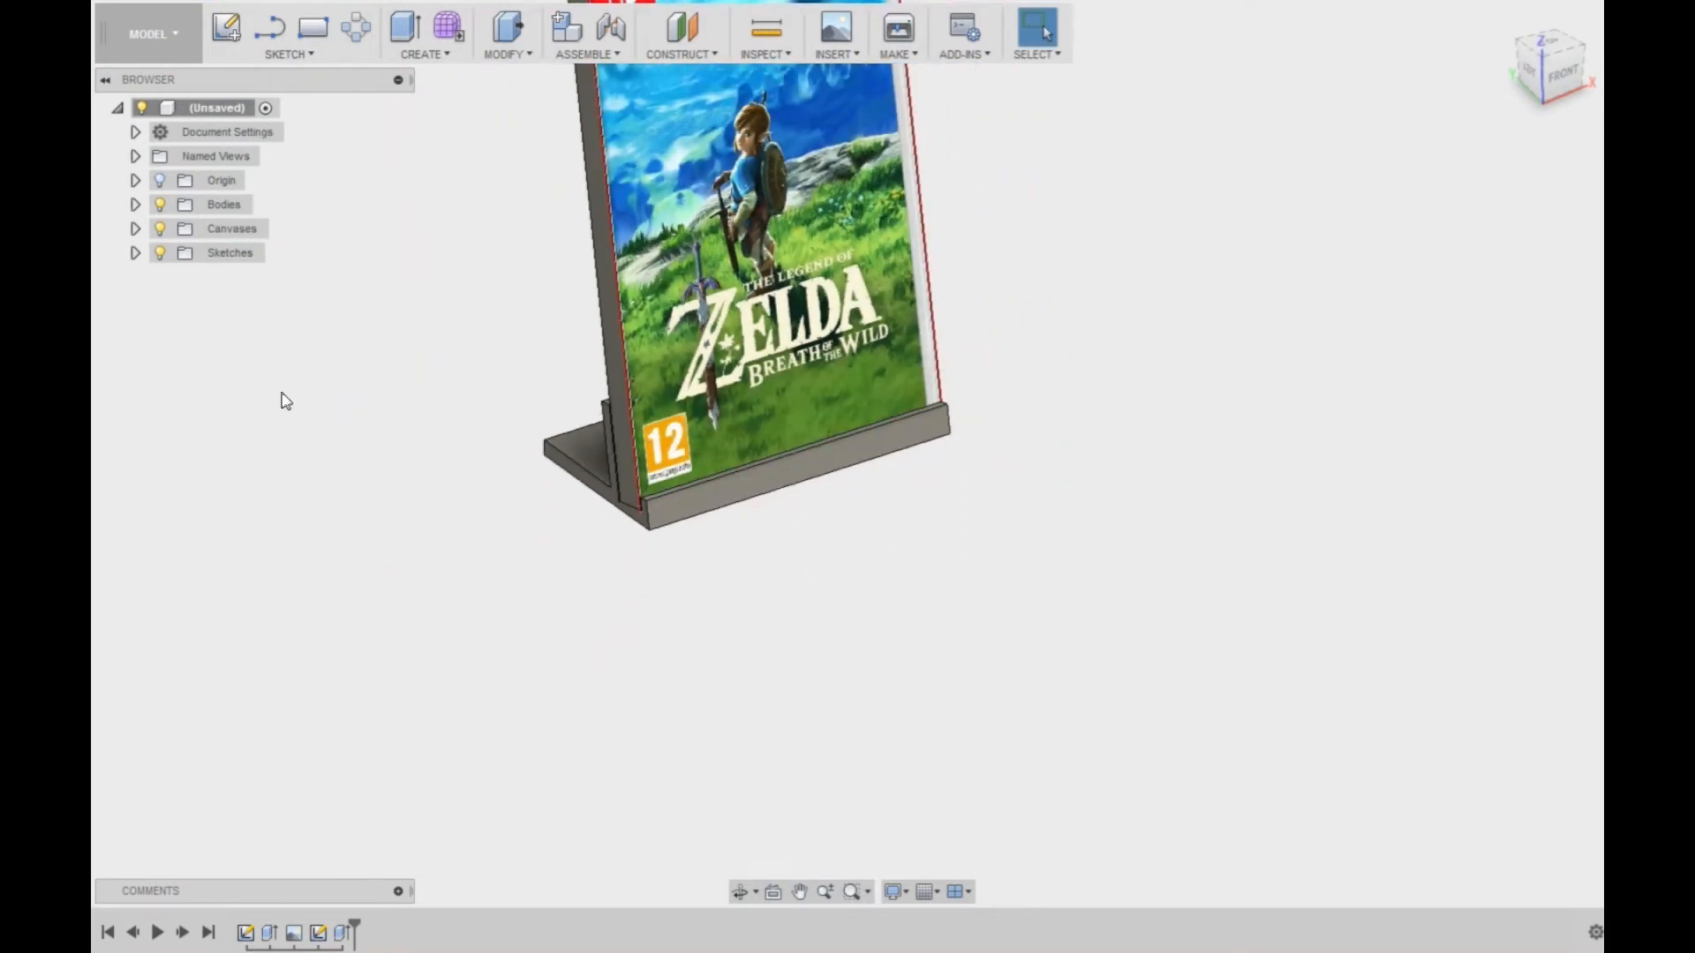
middle_click_drag(283, 397, 249, 449)
left_click(161, 229)
left_click(135, 204)
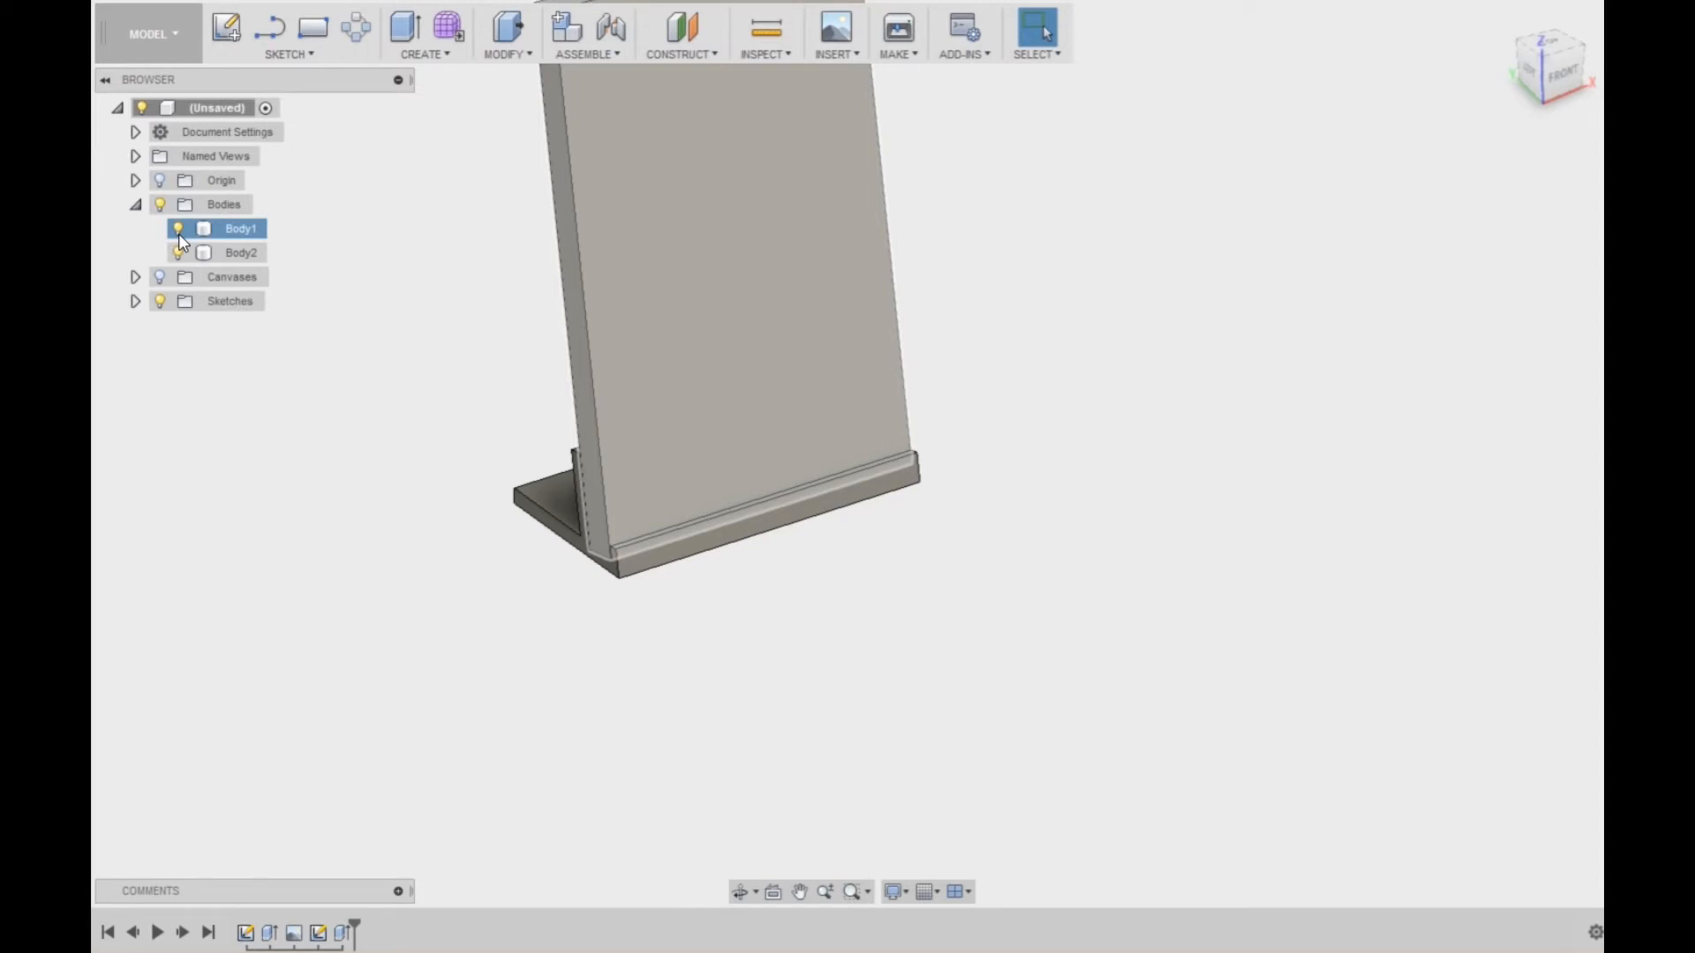
left_click(178, 231)
middle_click_drag(591, 776, 596, 752, "shift")
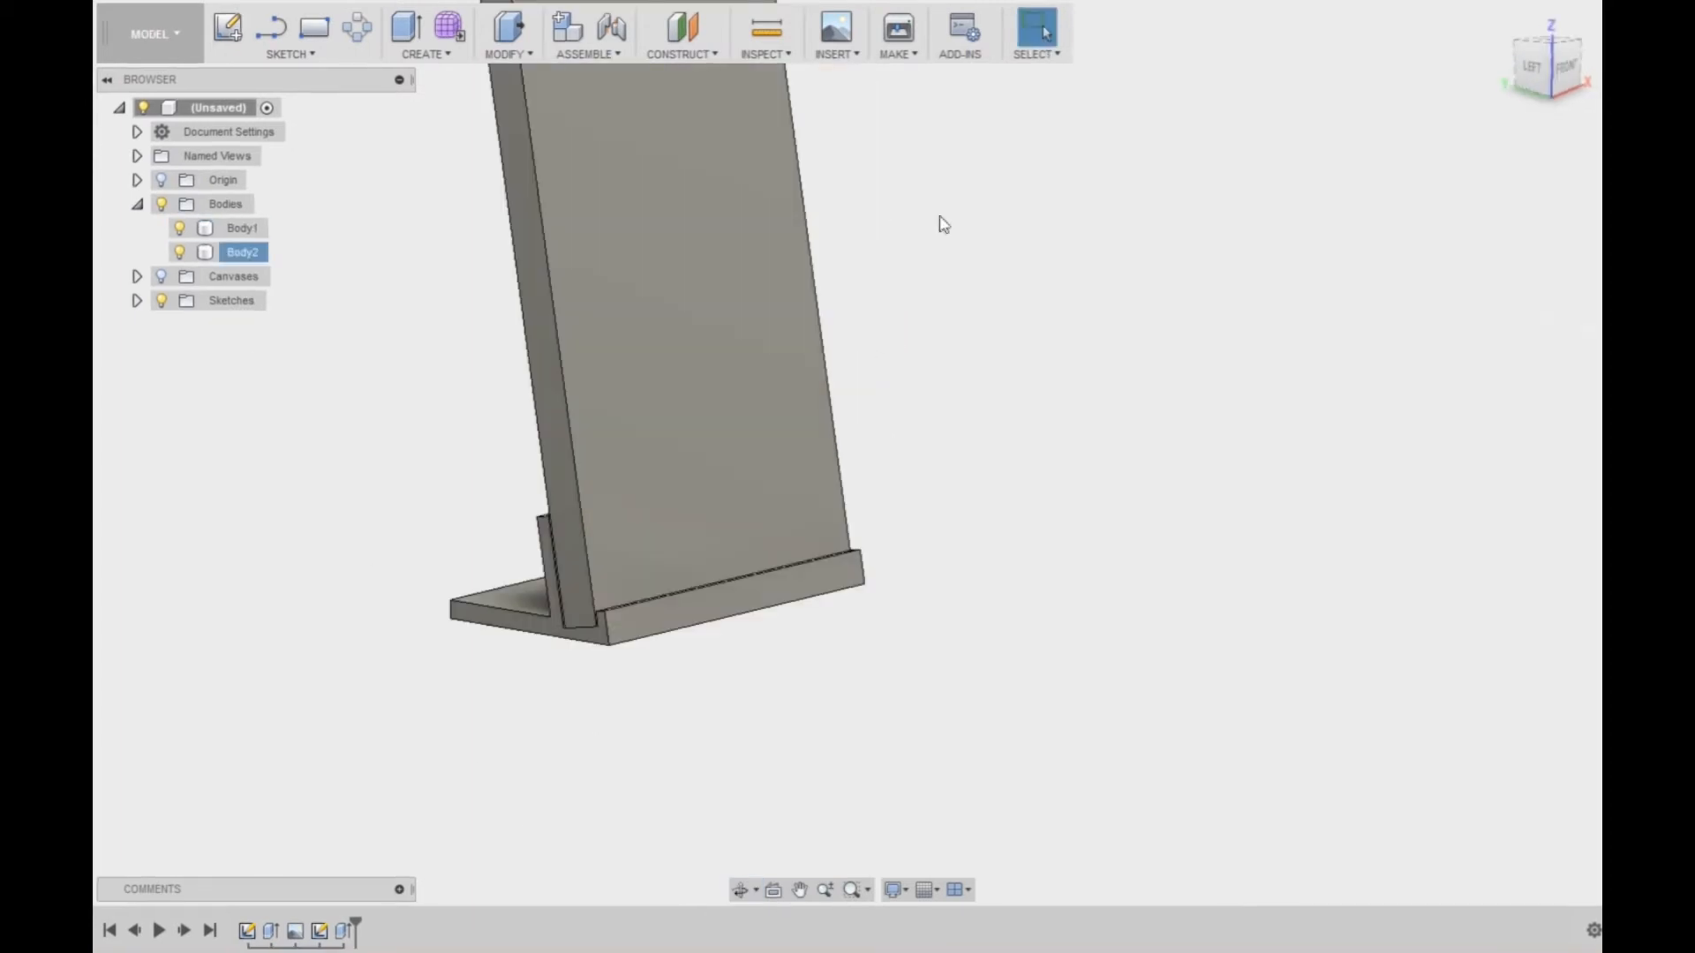
scroll(896, 416, "down", 3)
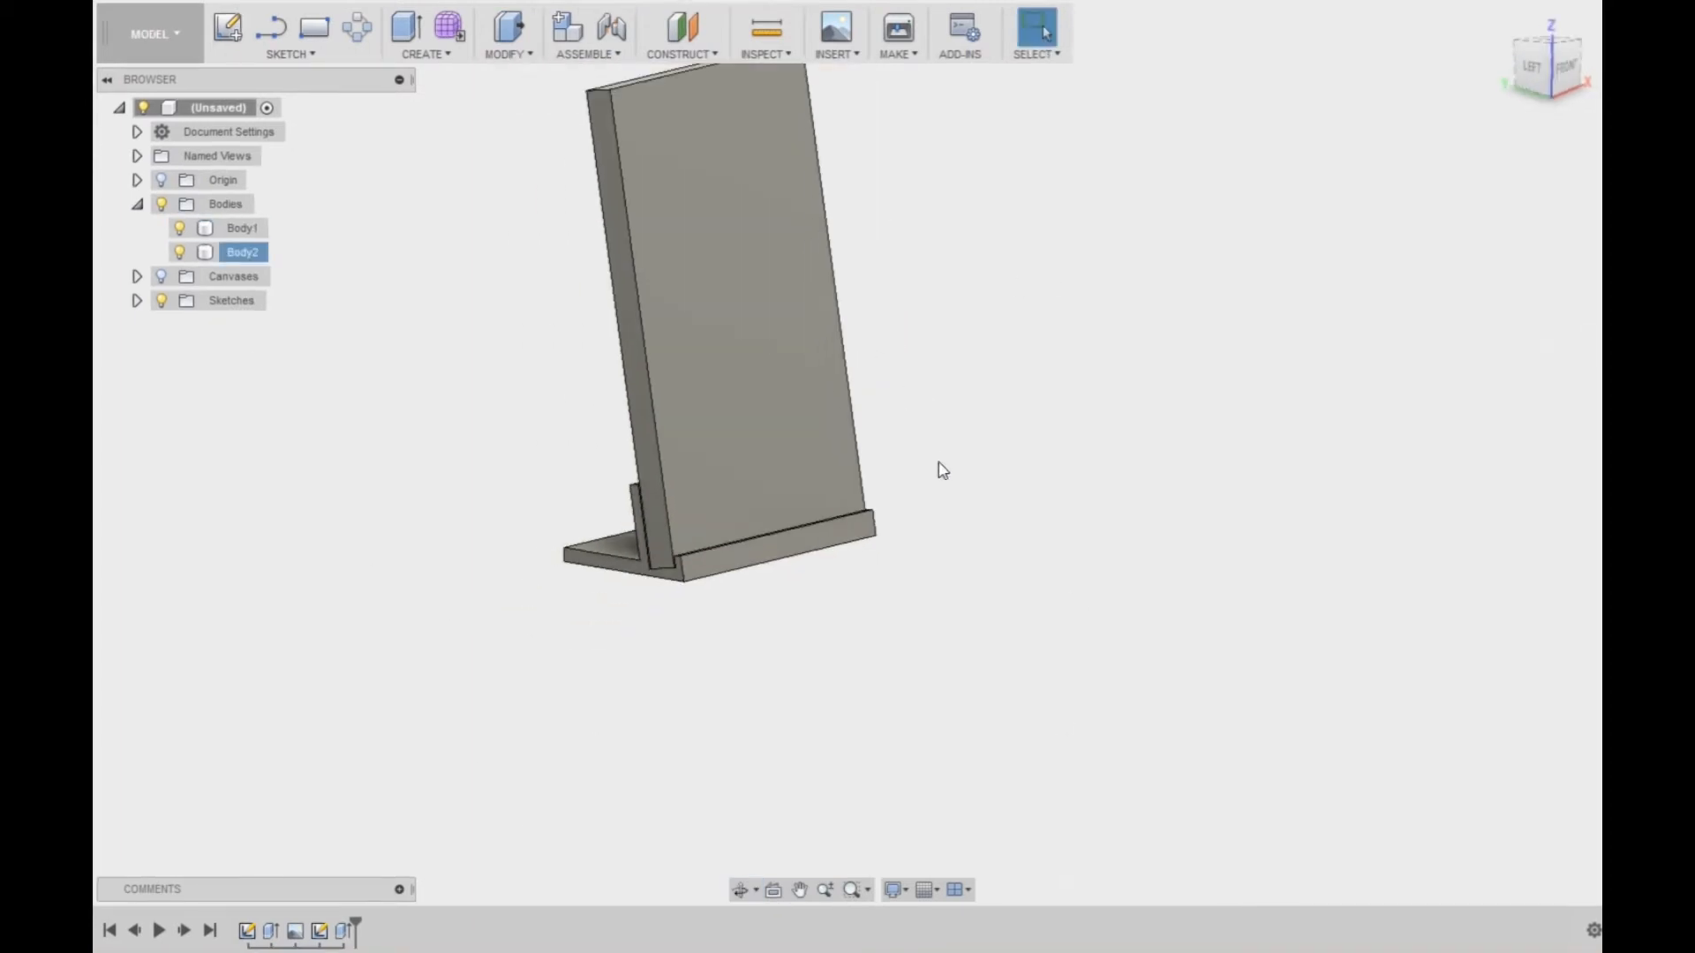
left_click(180, 228)
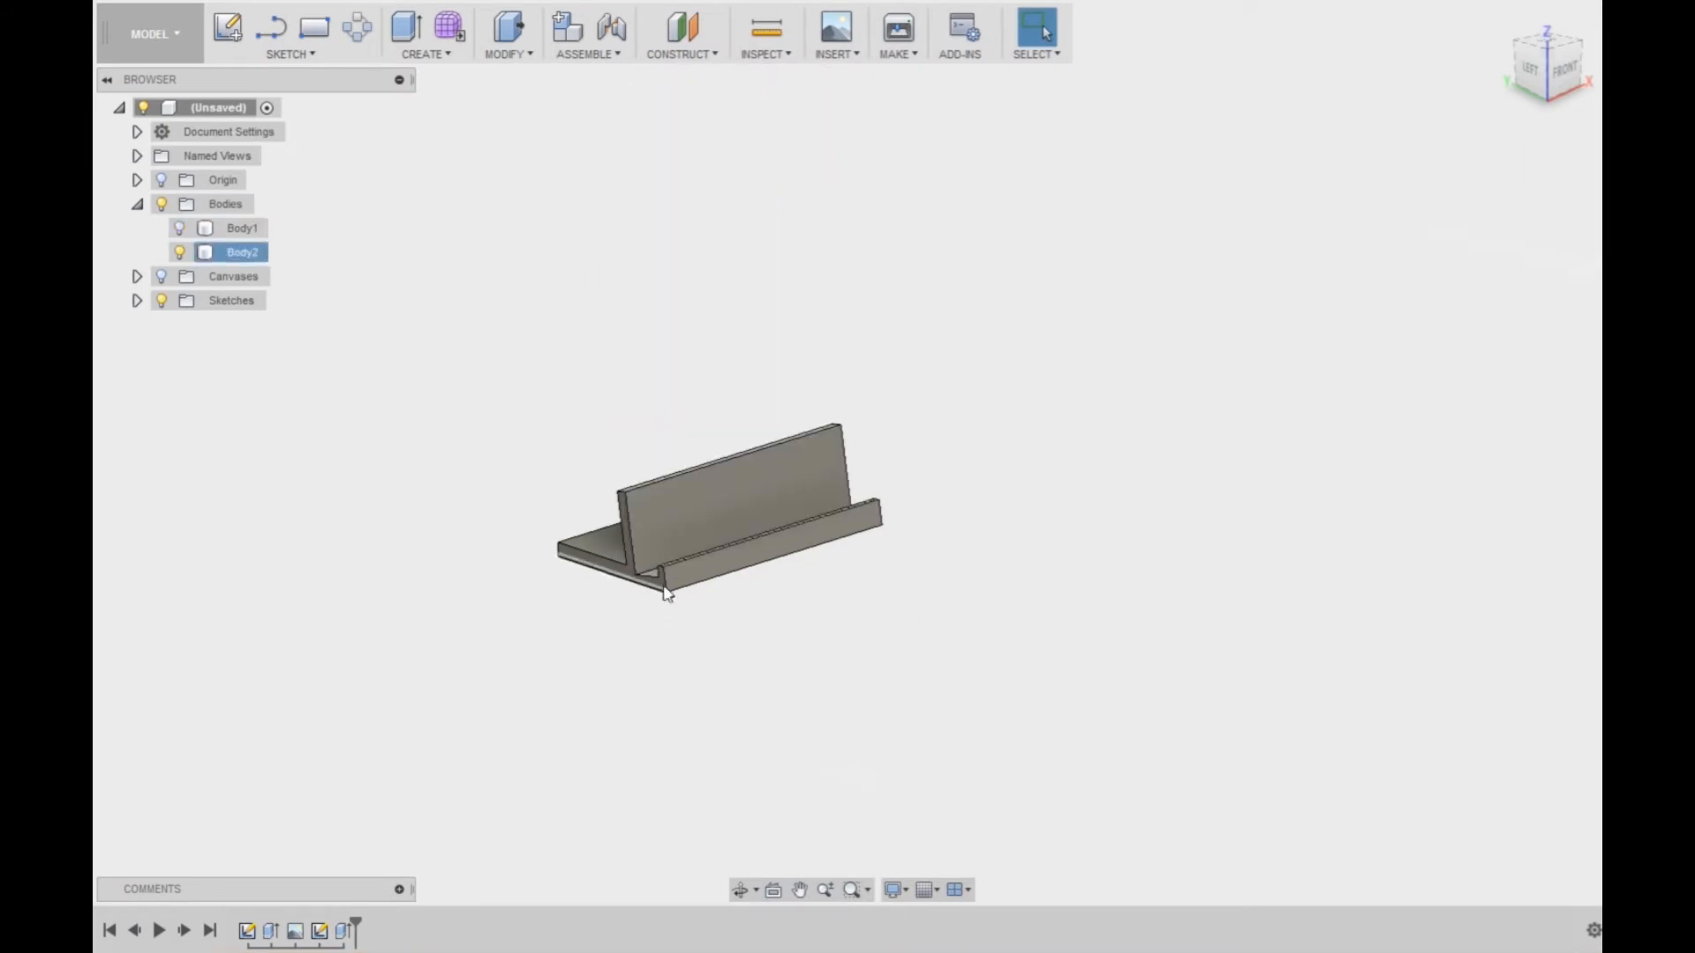
- Fillet the four upright outer corner edges of the stand, two on the front lip and two on the base's rear, with a 2 mm radius
scroll(697, 587, "up", 2)
scroll(706, 588, "up", 2)
left_click(635, 579)
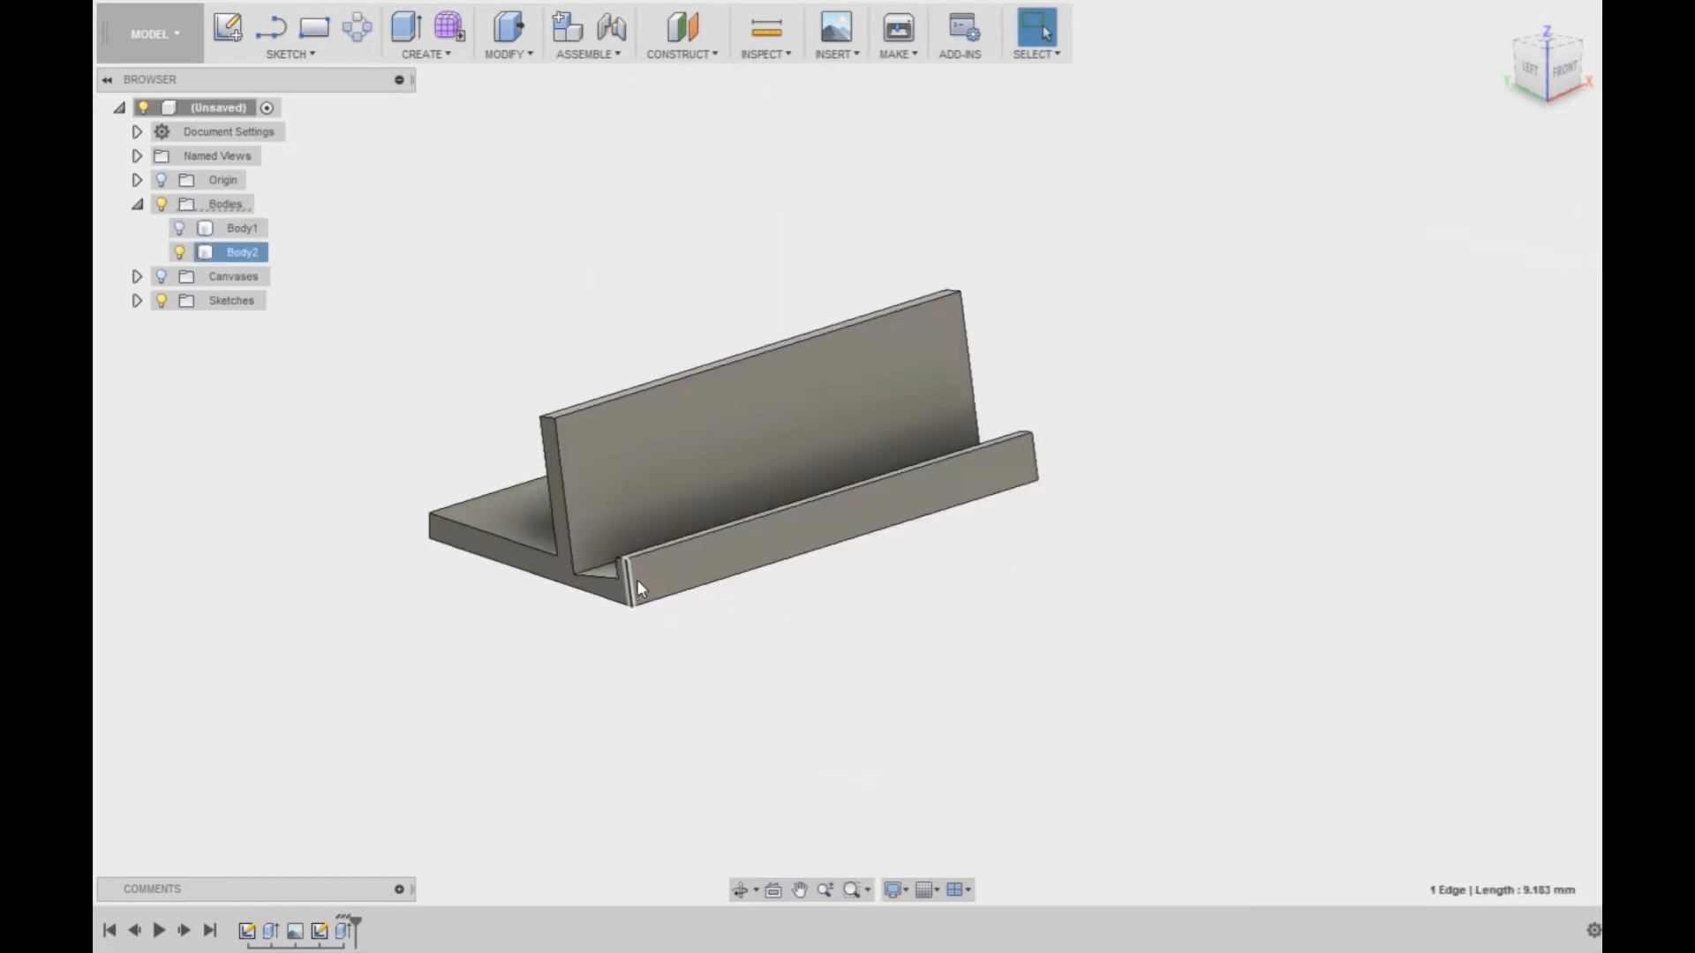
middle_click_drag(1112, 506, 1047, 540, "shift")
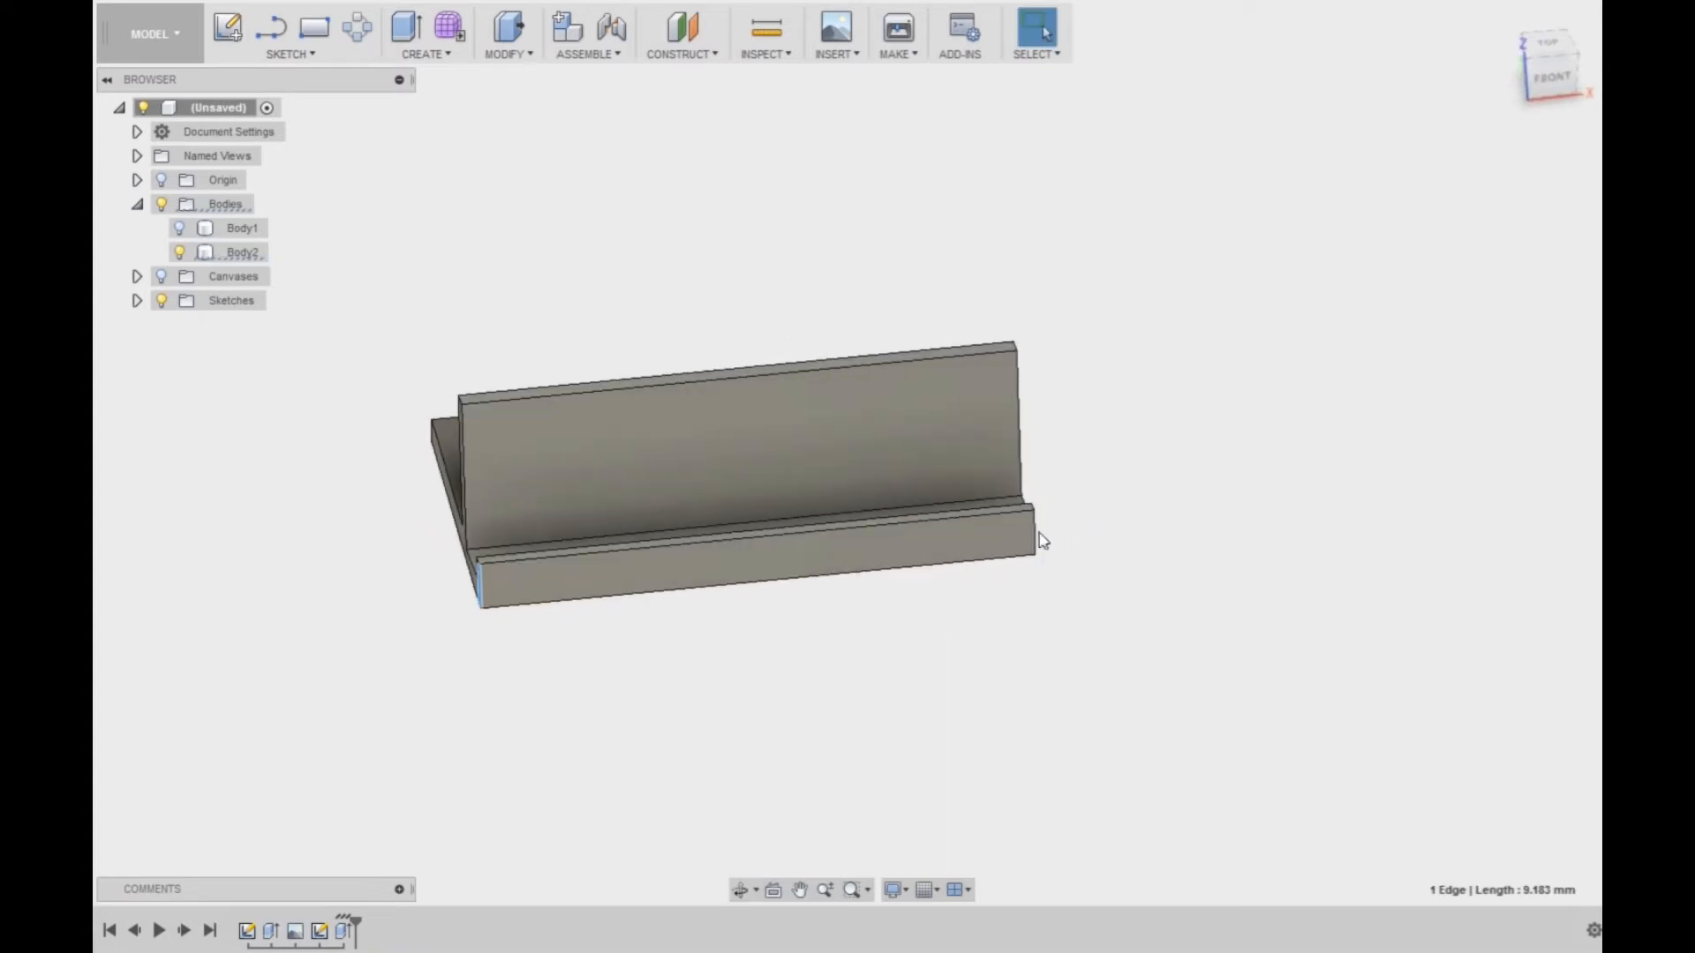
left_click(1034, 530, "ctrl")
middle_click_drag(1135, 511, 851, 643, "shift")
left_click(850, 650, "ctrl")
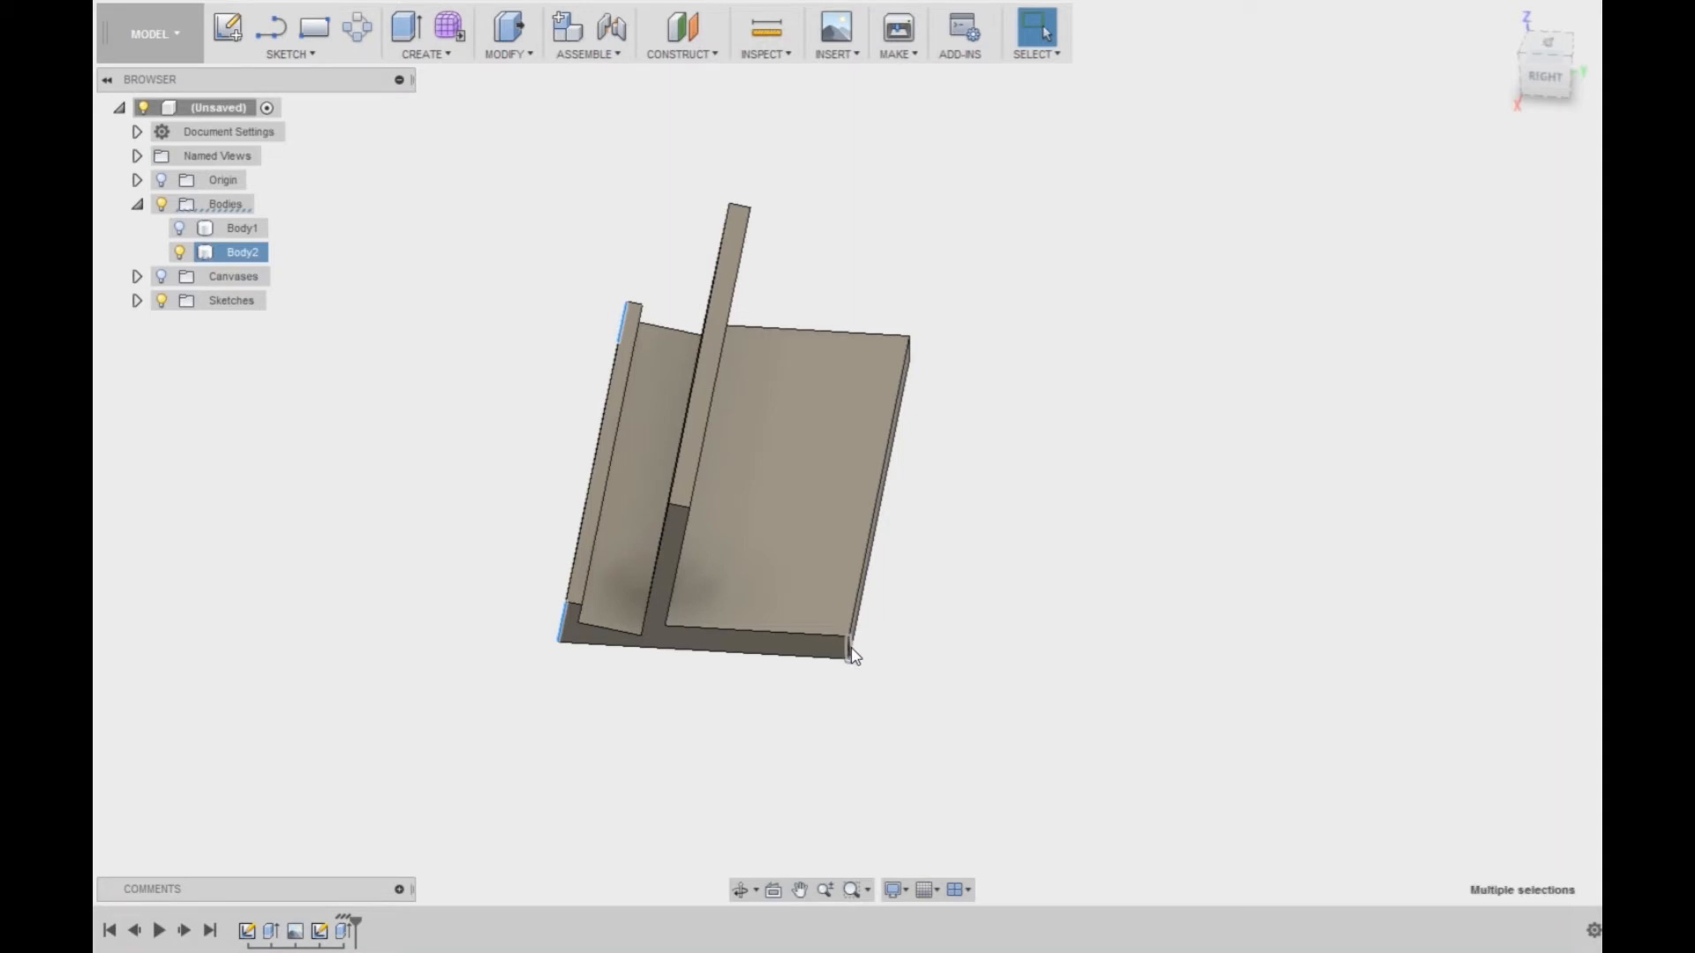
scroll(851, 654, "up", 3)
middle_click_drag(1131, 348, 1157, 473, "shift")
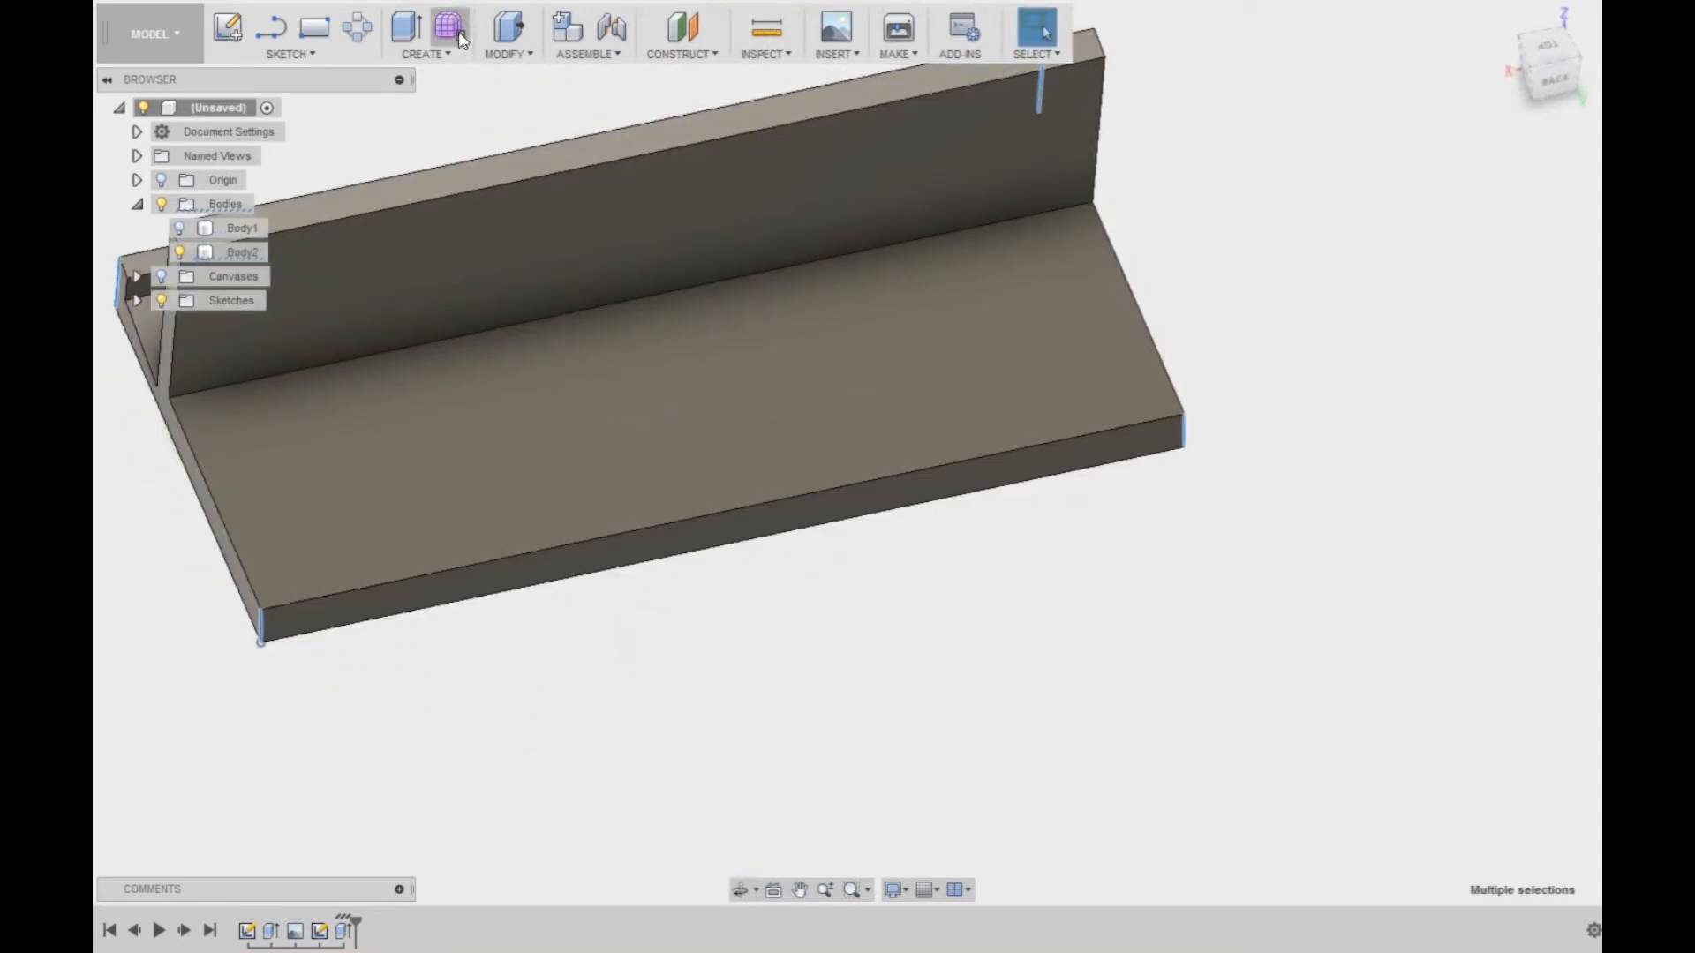
left_click(426, 53)
left_click(507, 54)
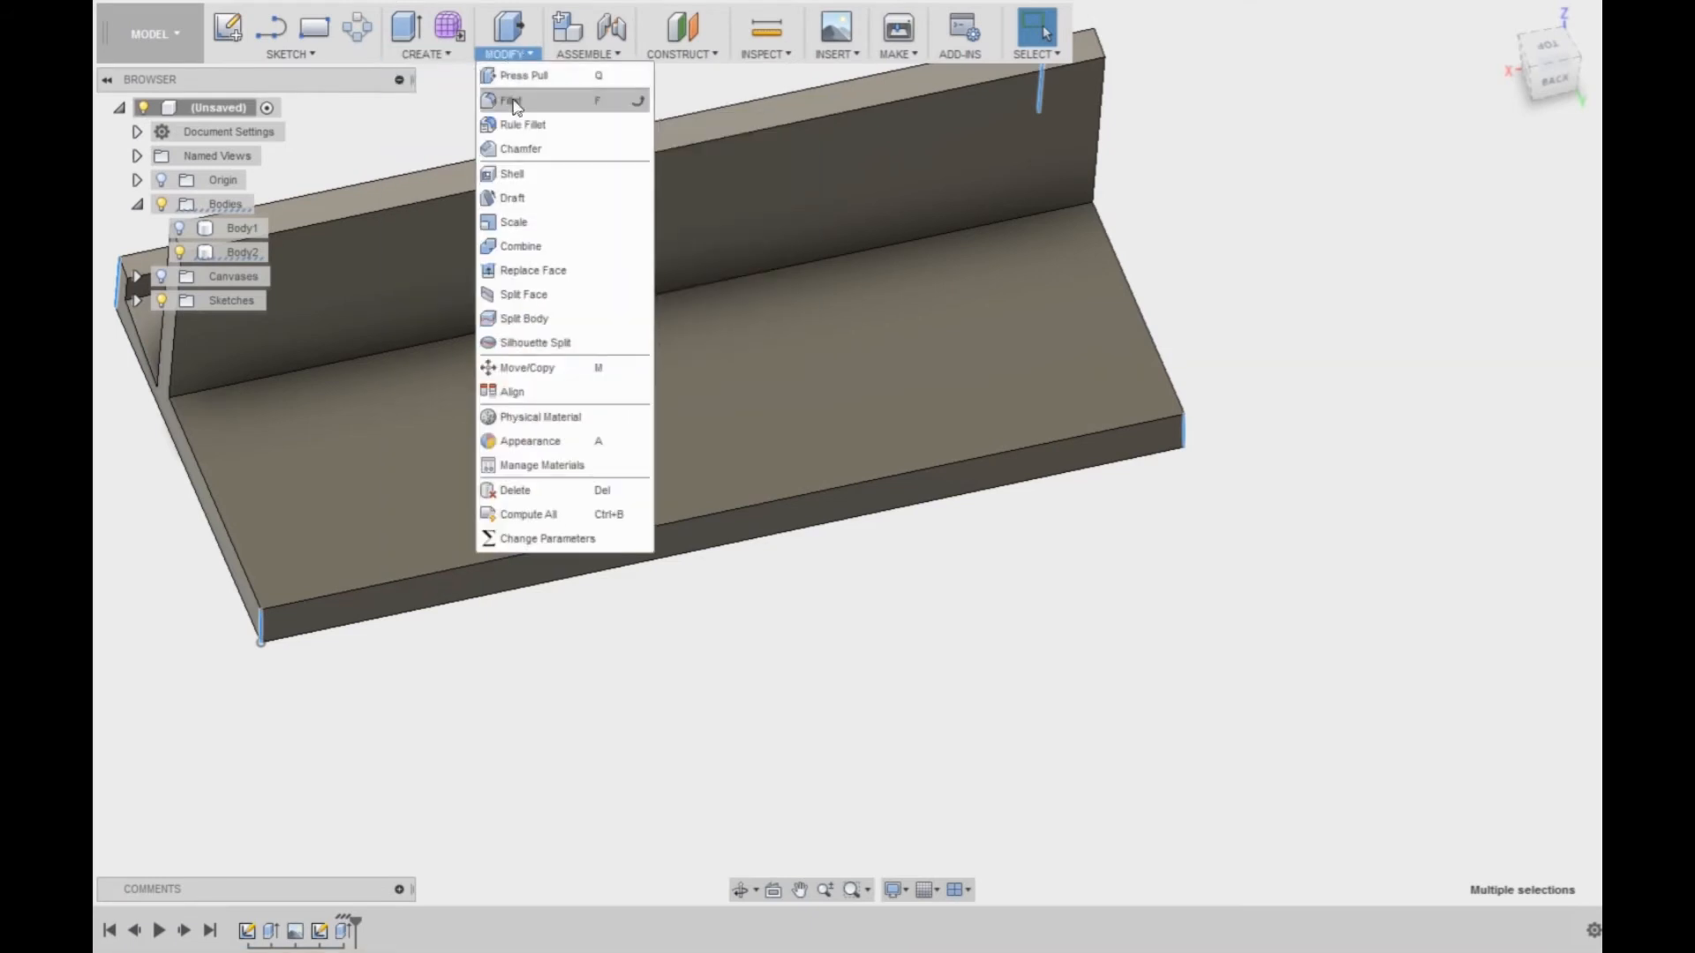
left_click(516, 100)
middle_click_drag(586, 560, 360, 426, "shift")
middle_click_drag(207, 369, 384, 514, "shift")
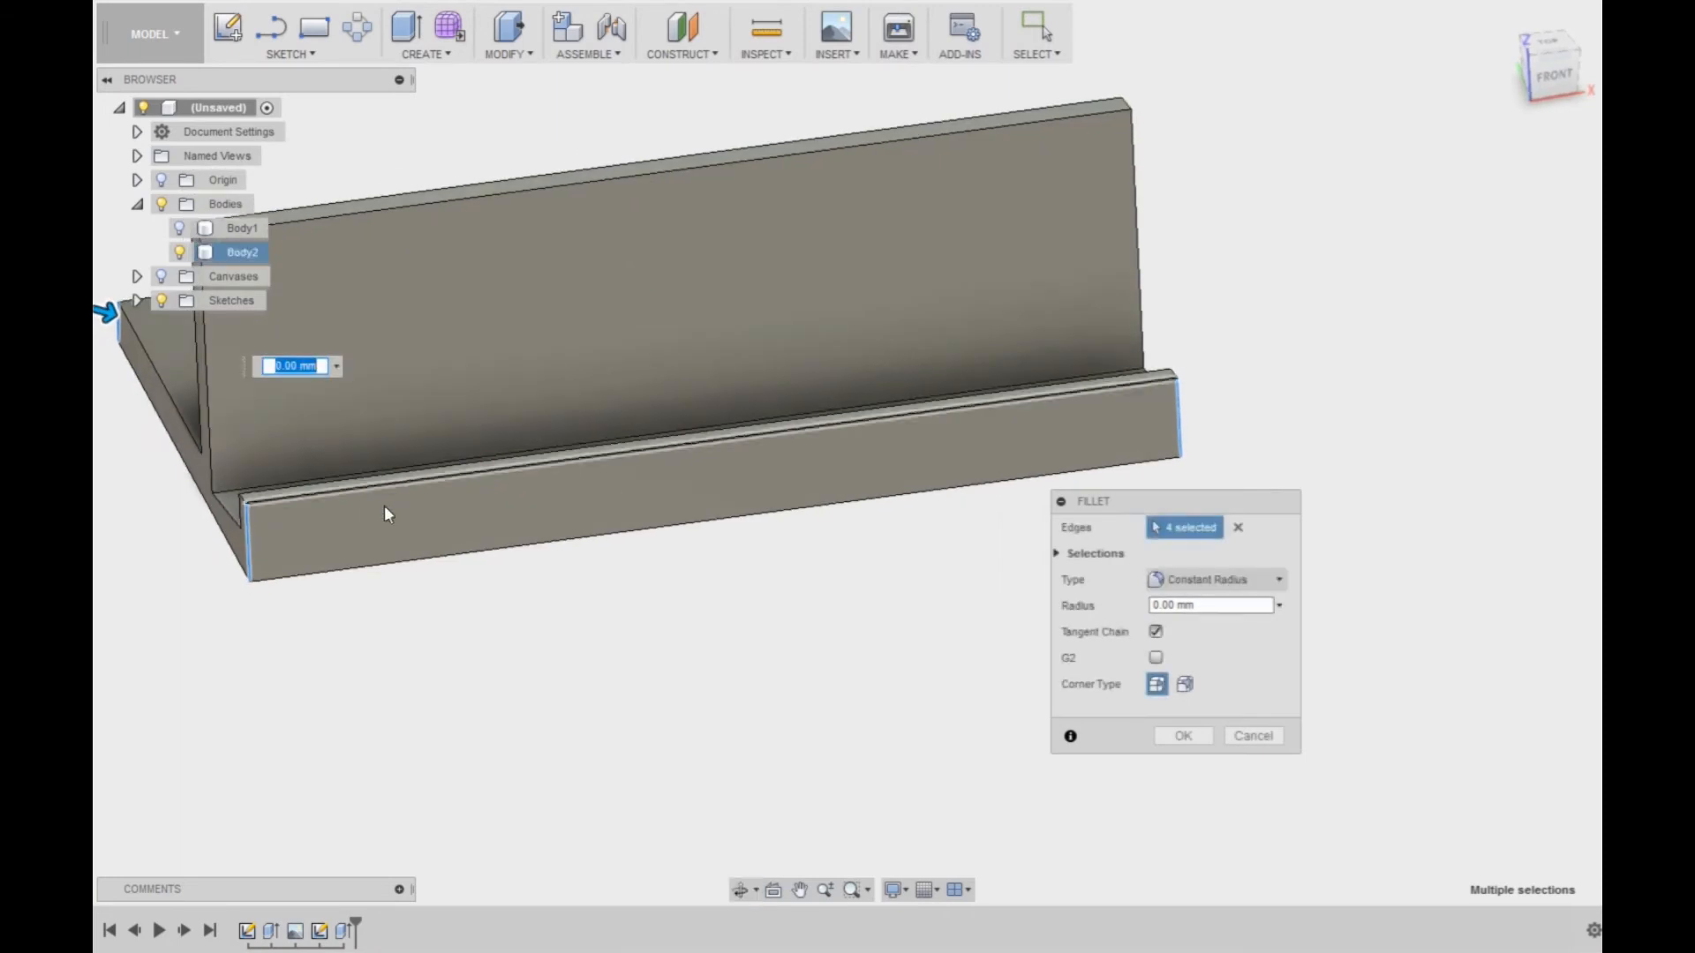
type("2")
key("Return")
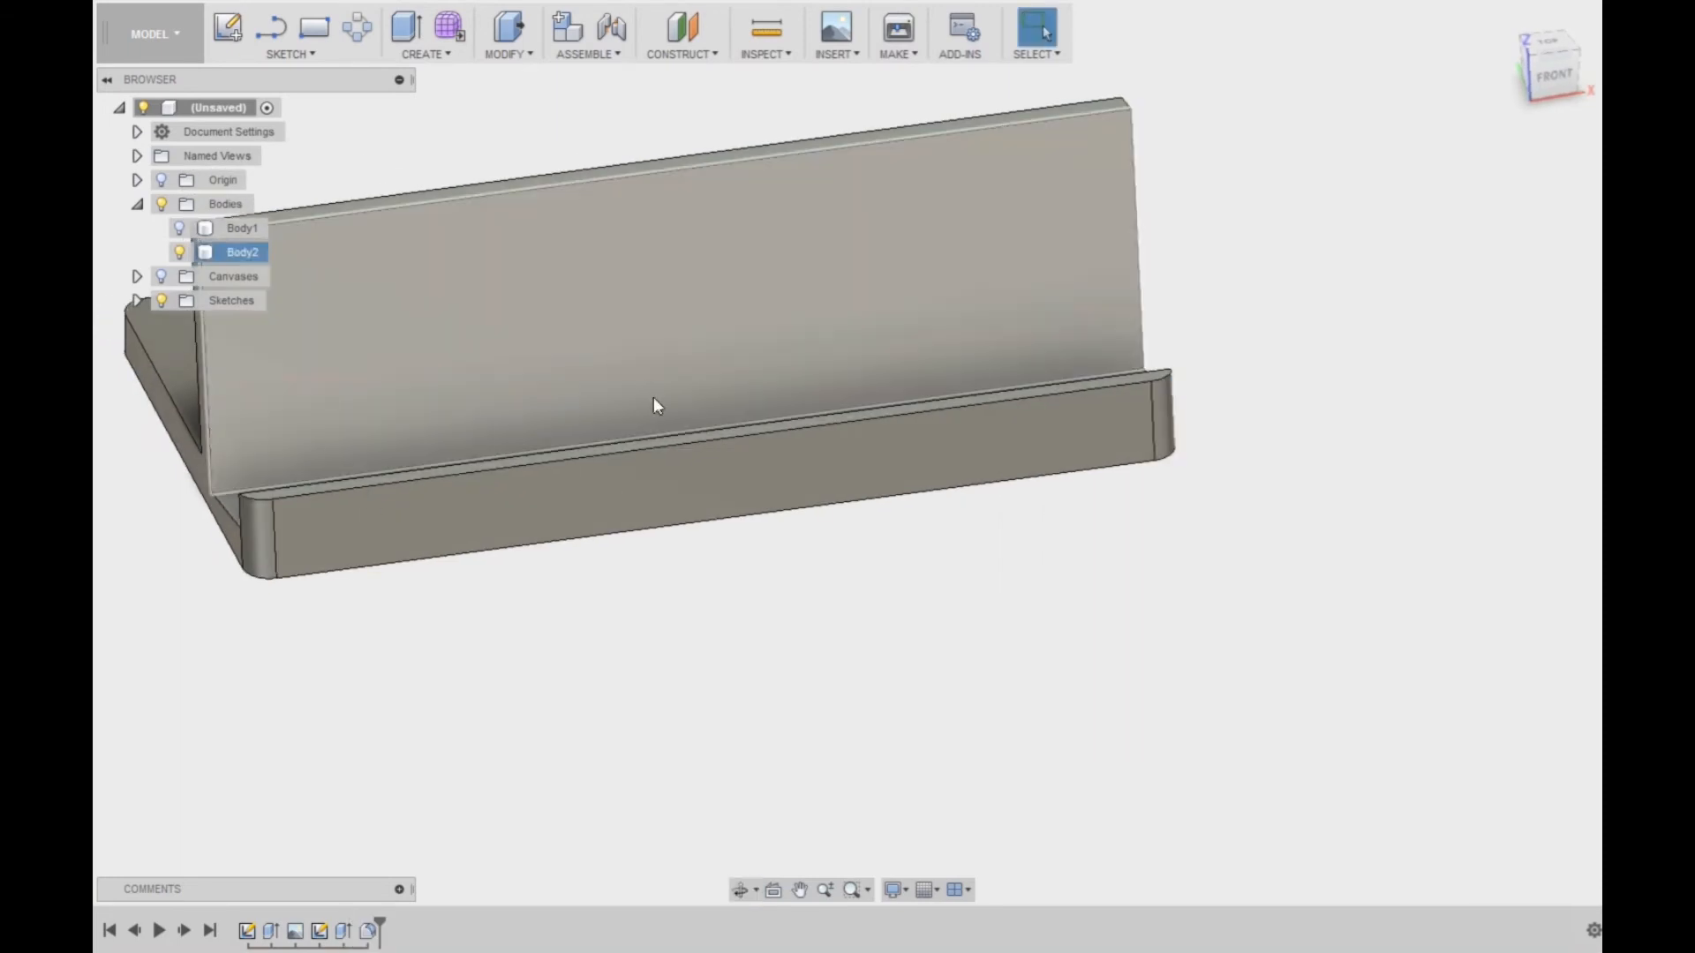
- Start saving the stand body as an STL file
scroll(371, 586, "down", 3)
middle_click_drag(306, 628, 439, 582, "shift")
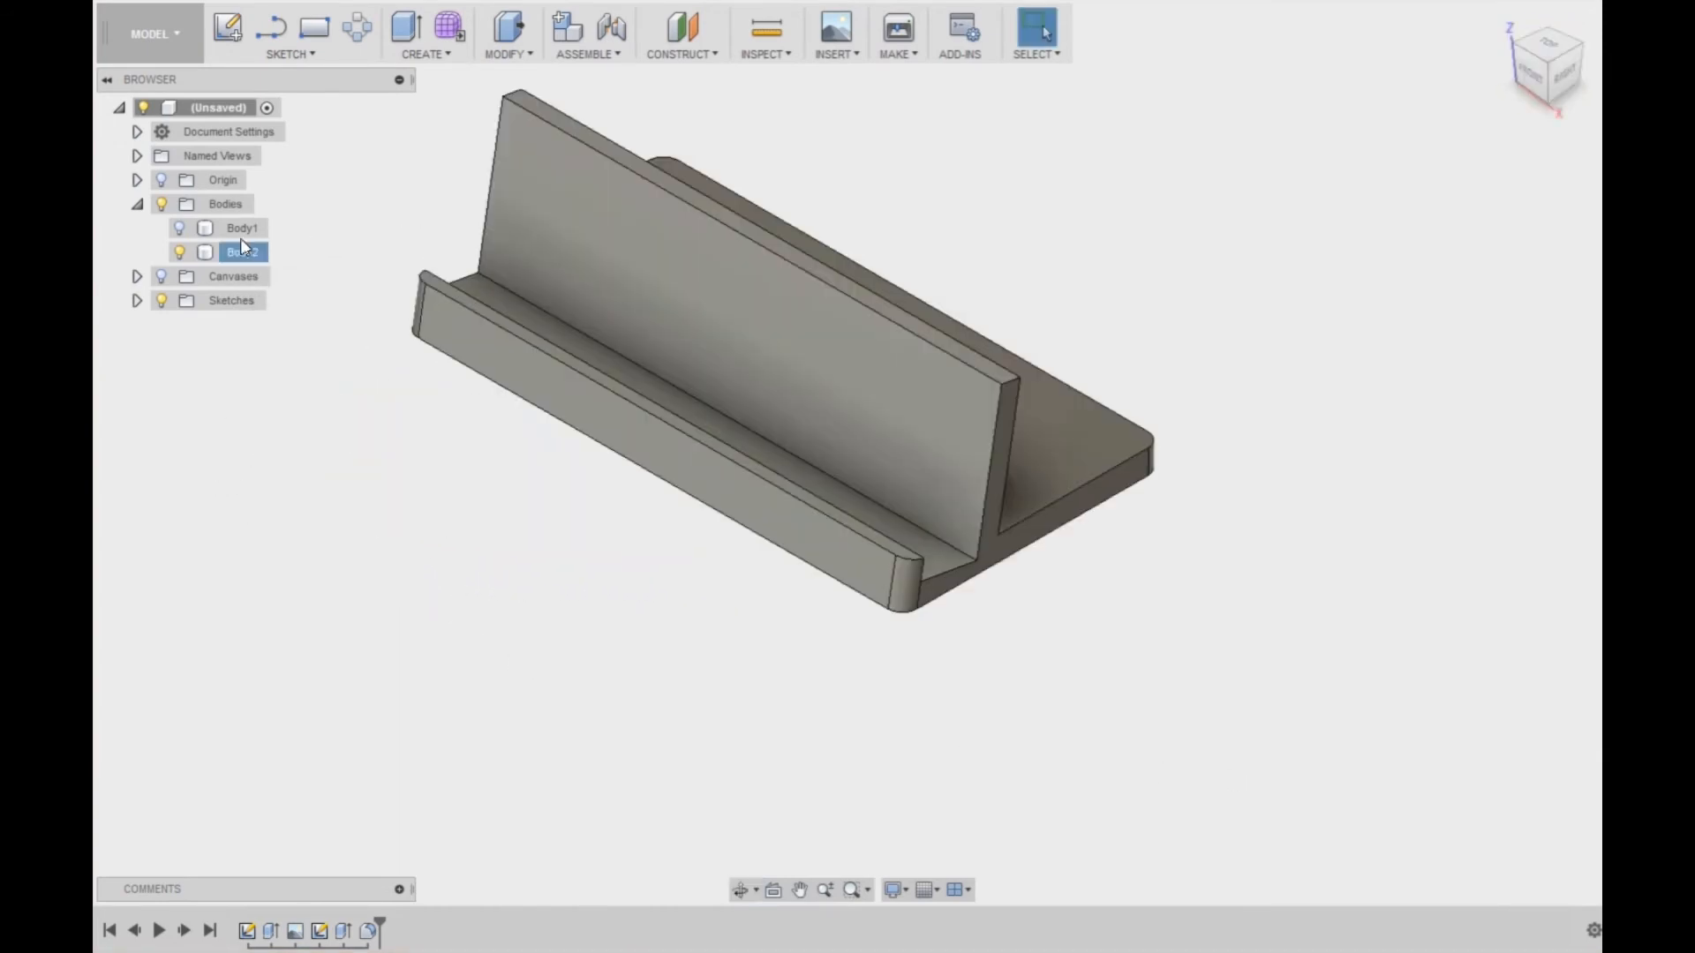
right_click(244, 249)
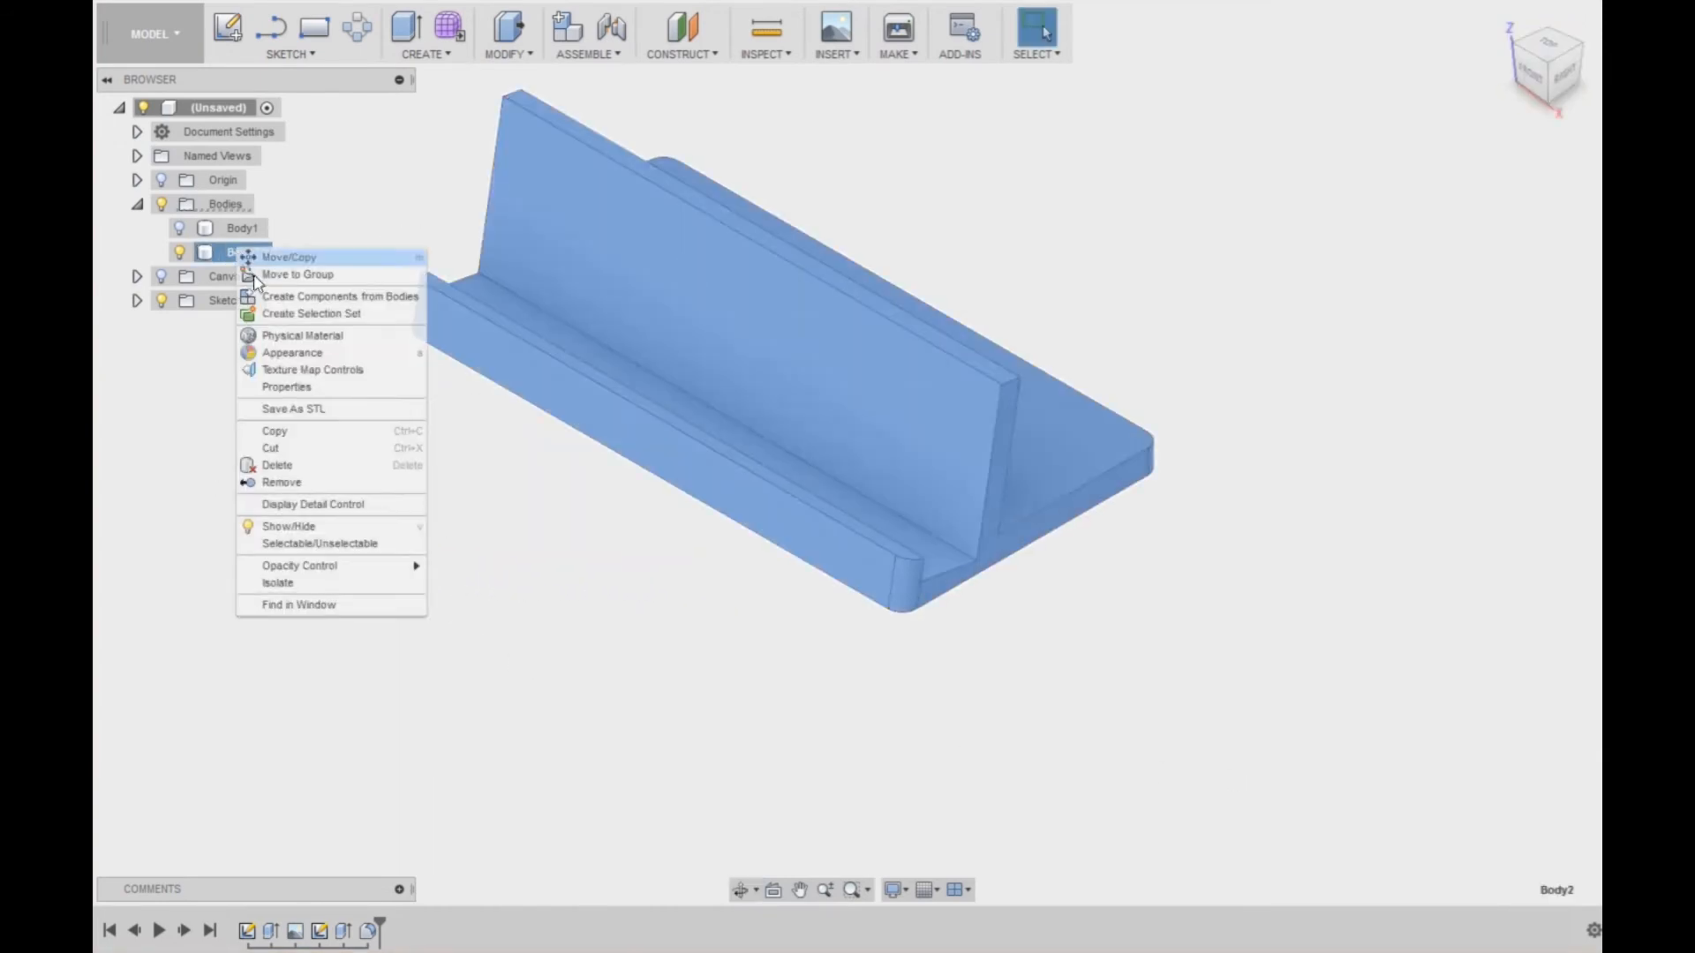
left_click(298, 409)
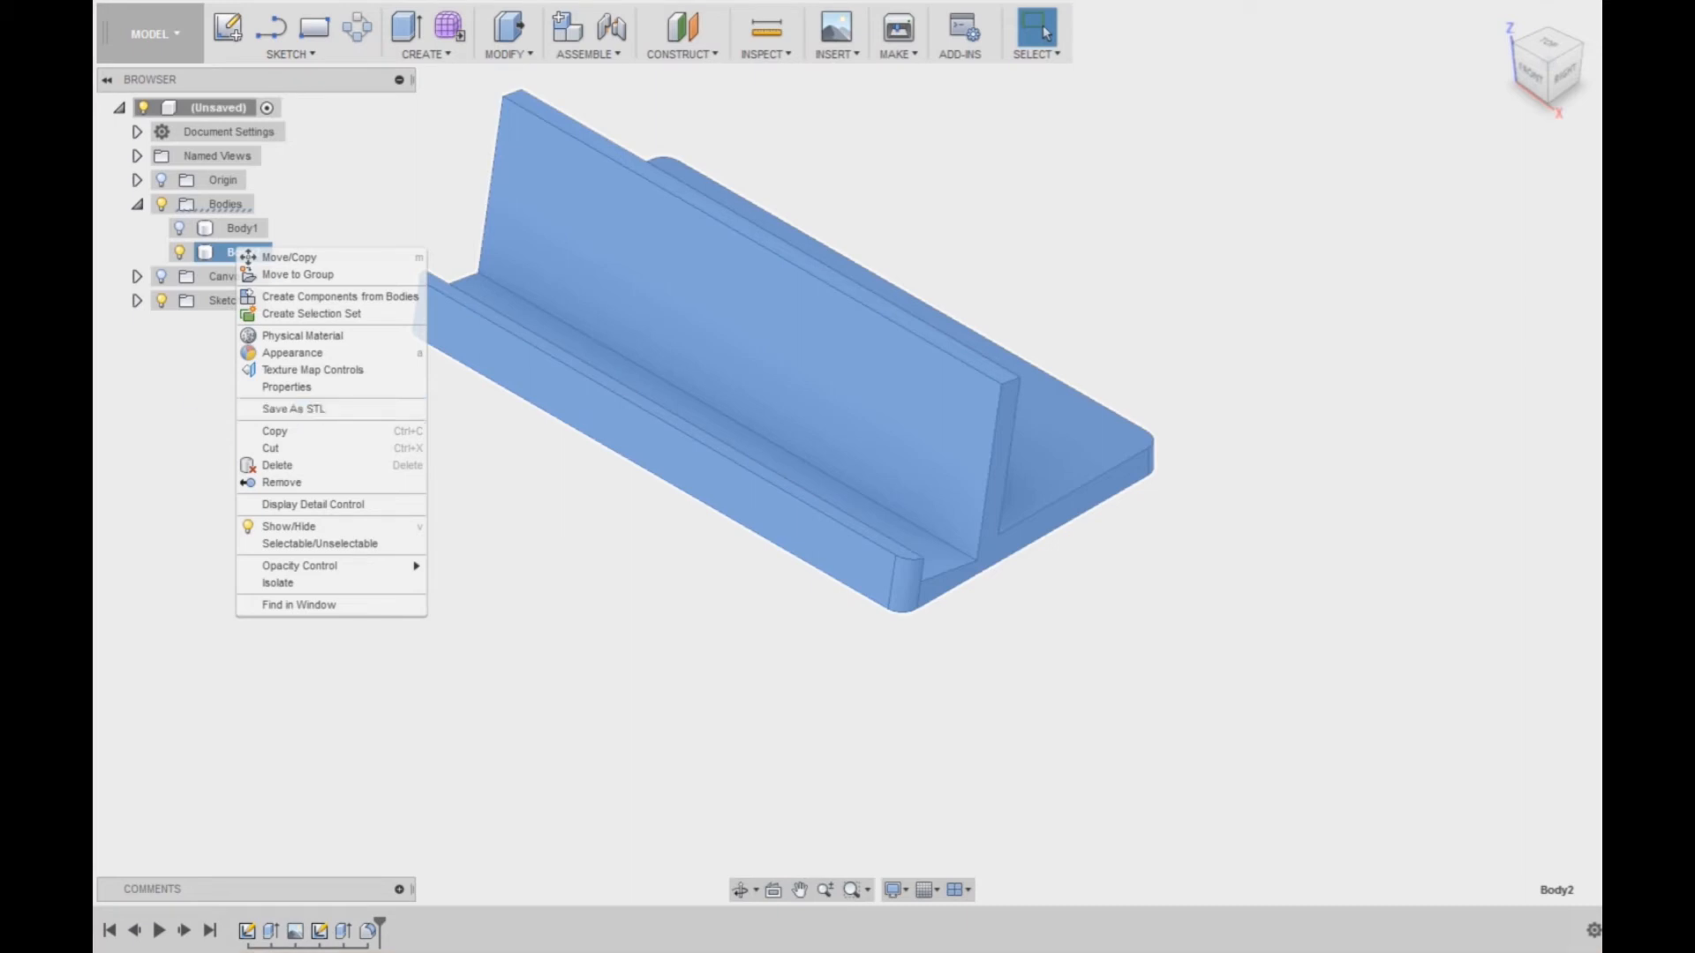